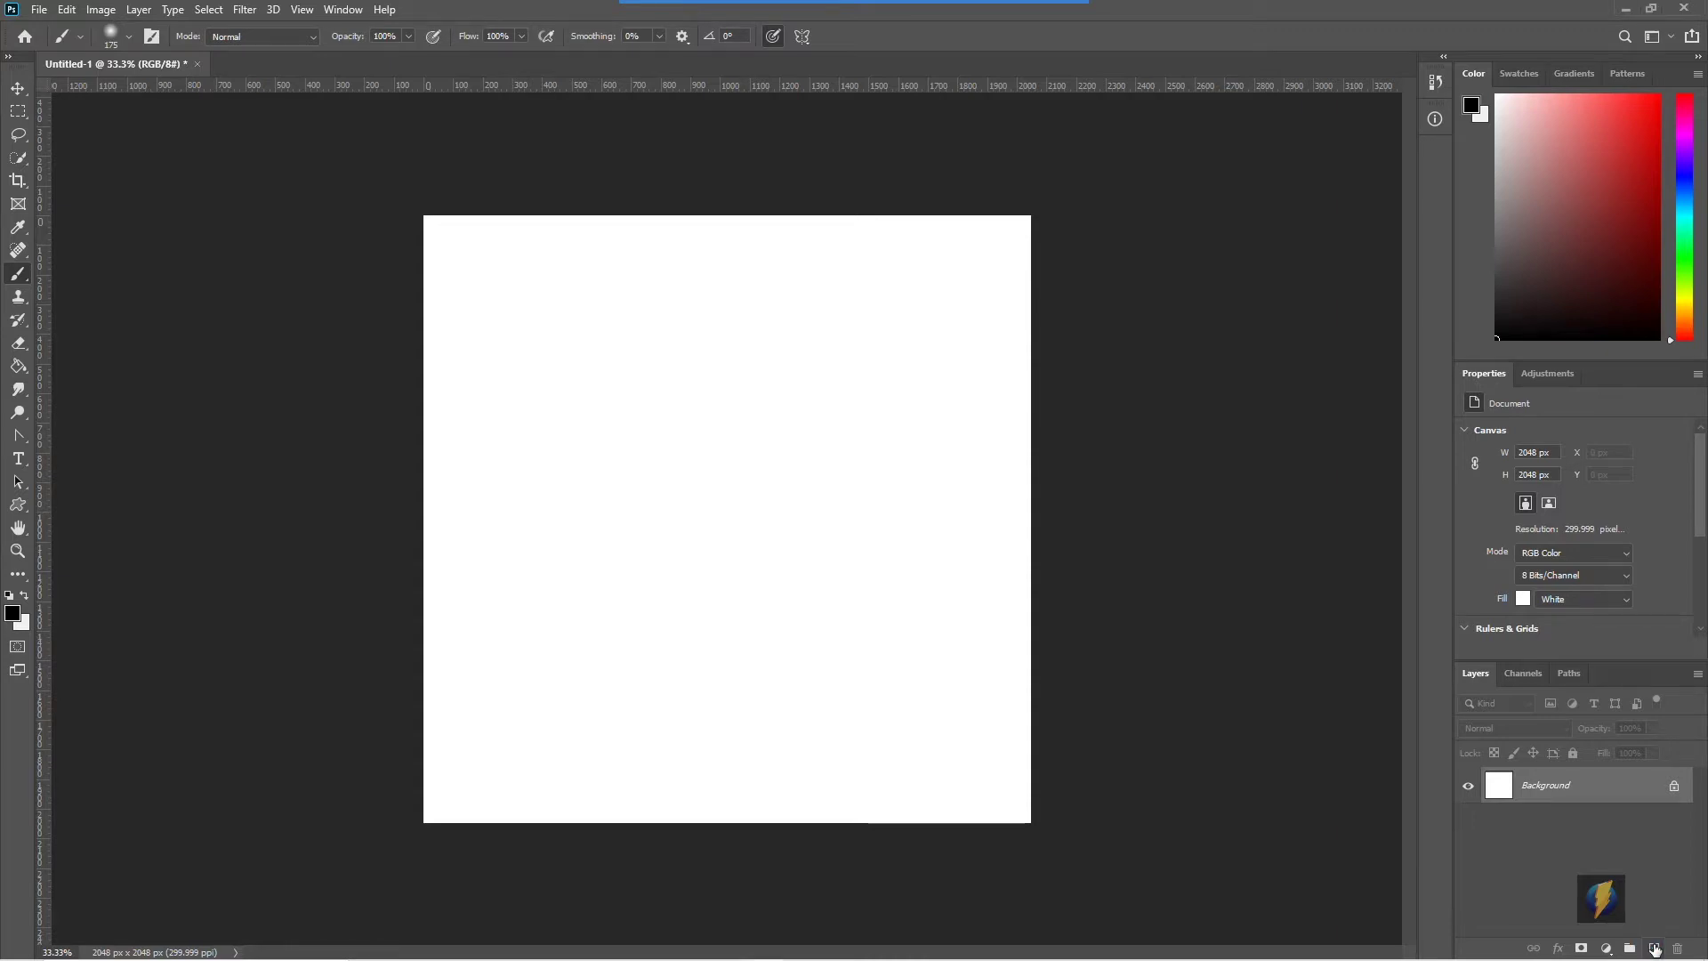
Step: Add a new layer and fill a wide rectangle about 1708 × 286 px near the canvas's upper edge with black
left_click(1654, 947)
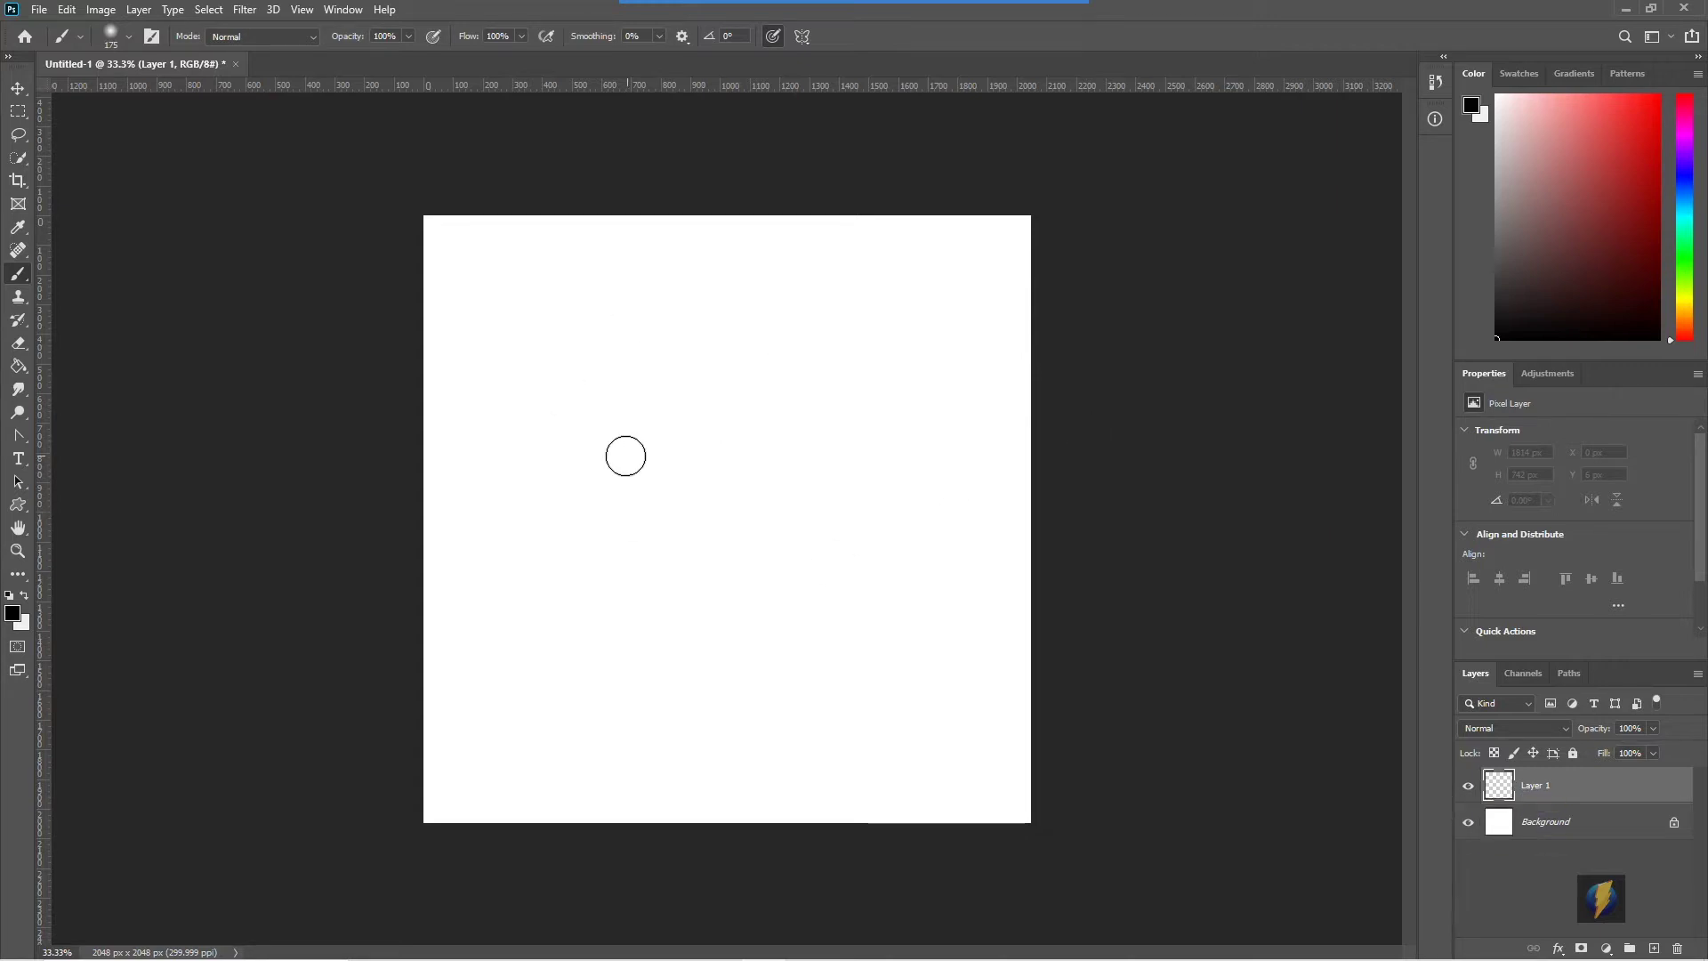
left_click(18, 113)
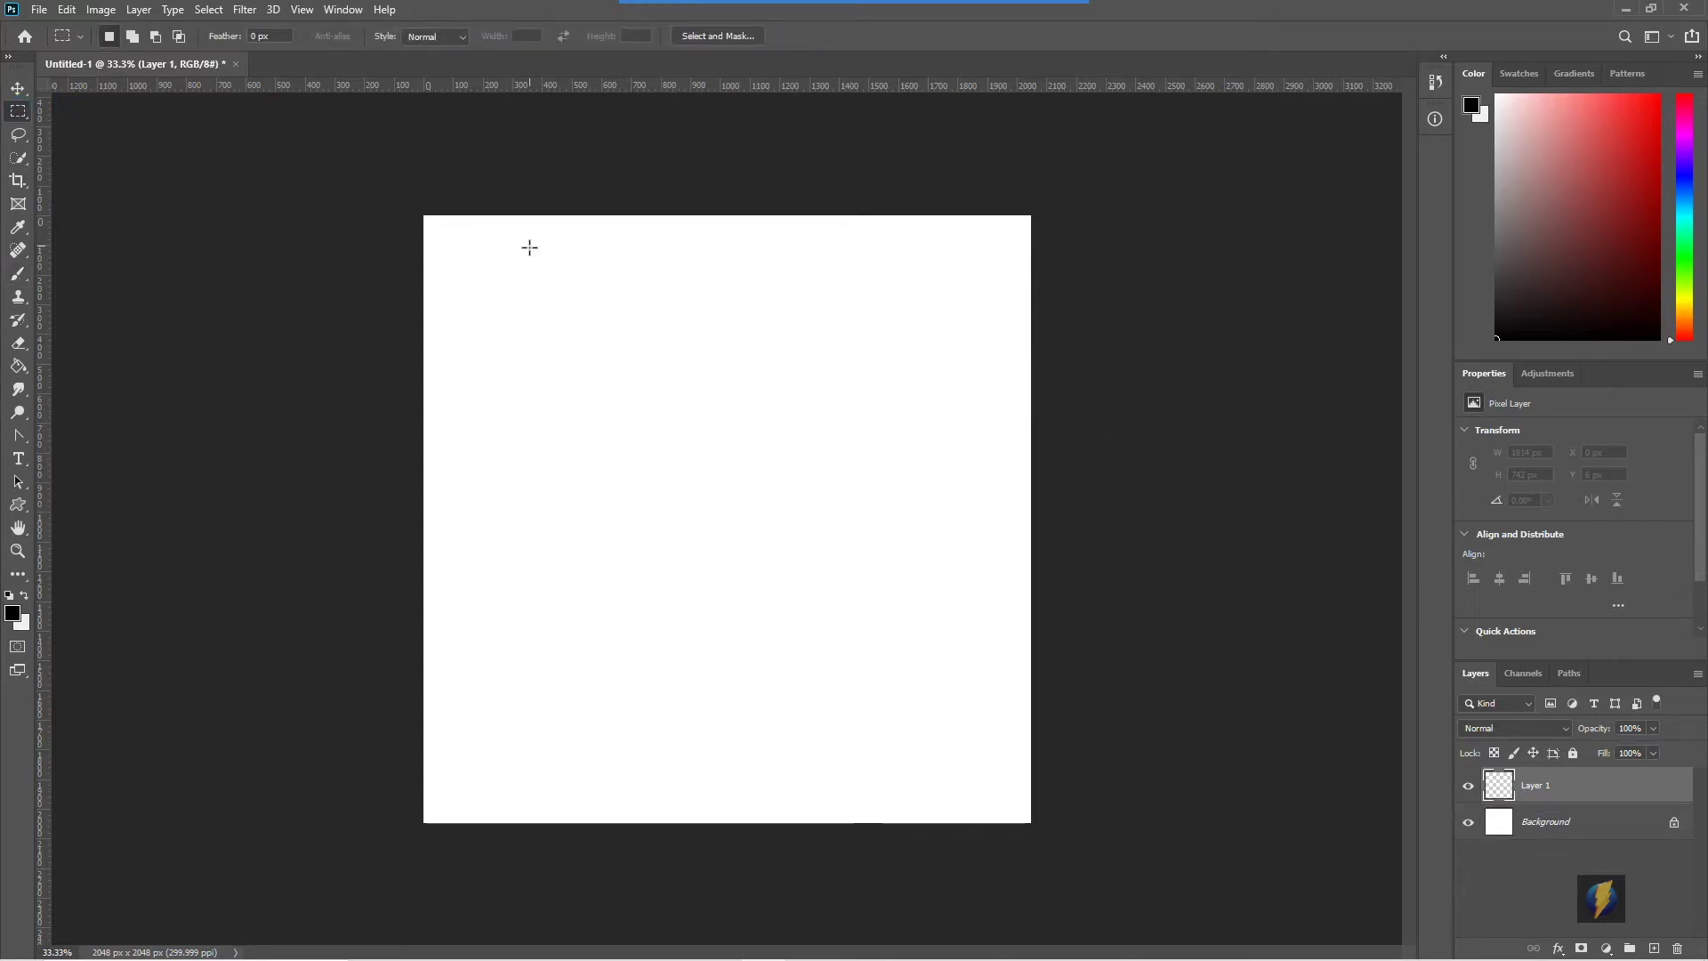
left_click_drag(476, 257, 982, 343)
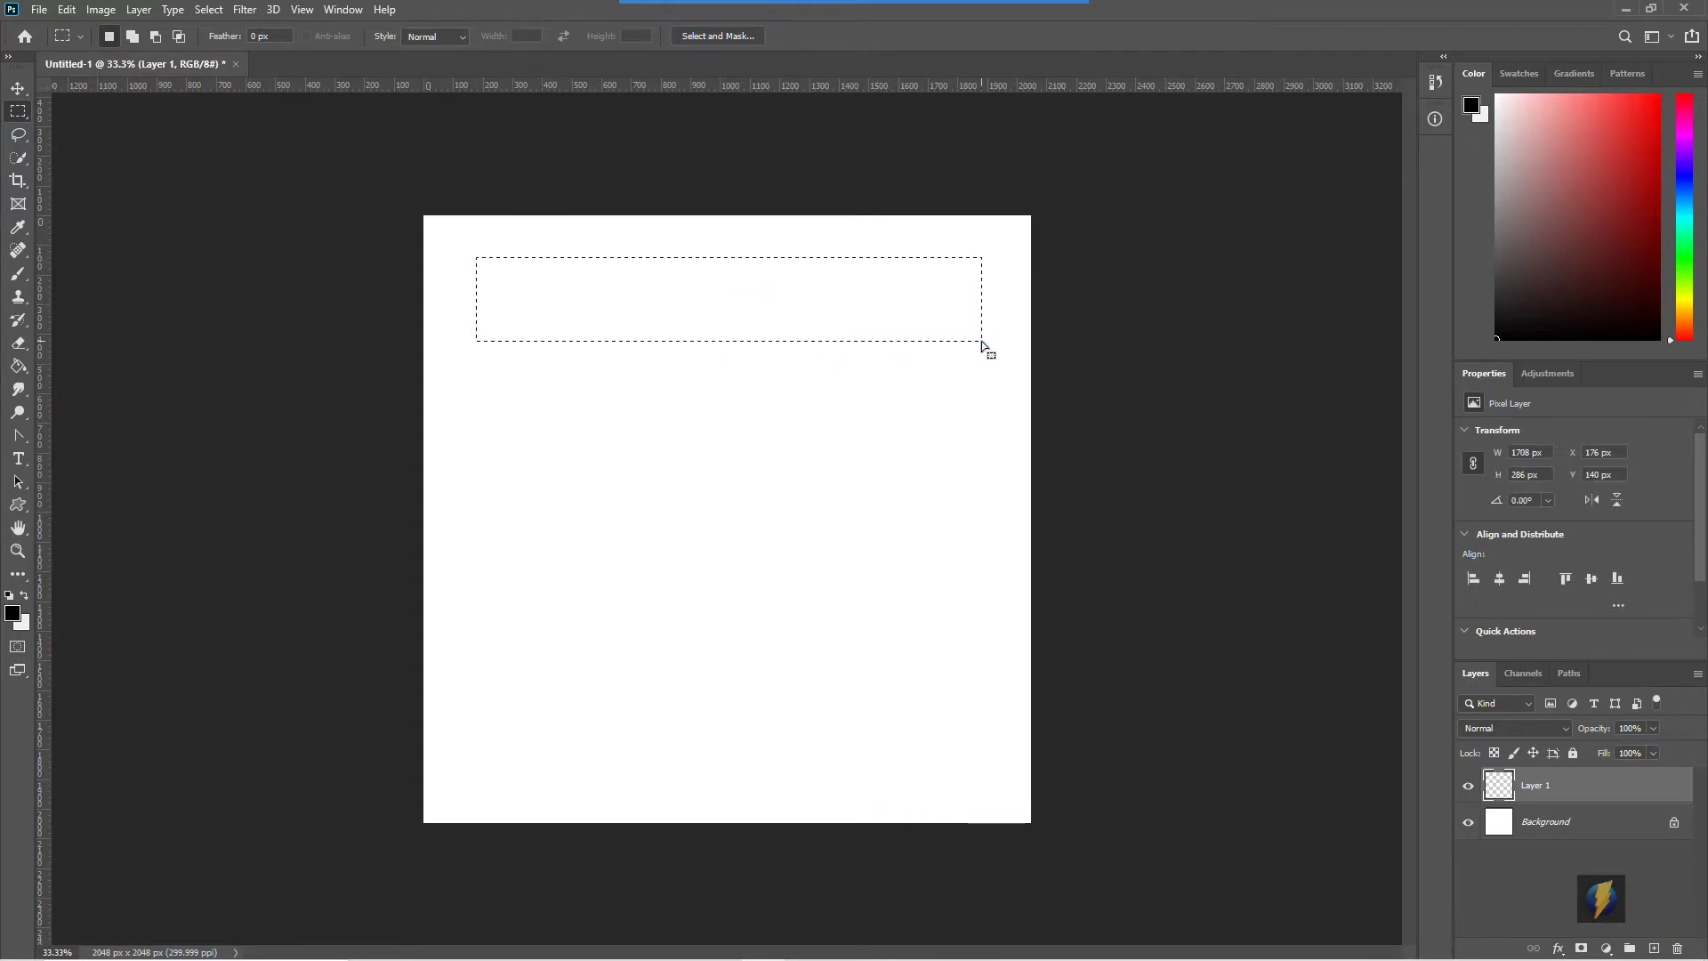
left_click(17, 366)
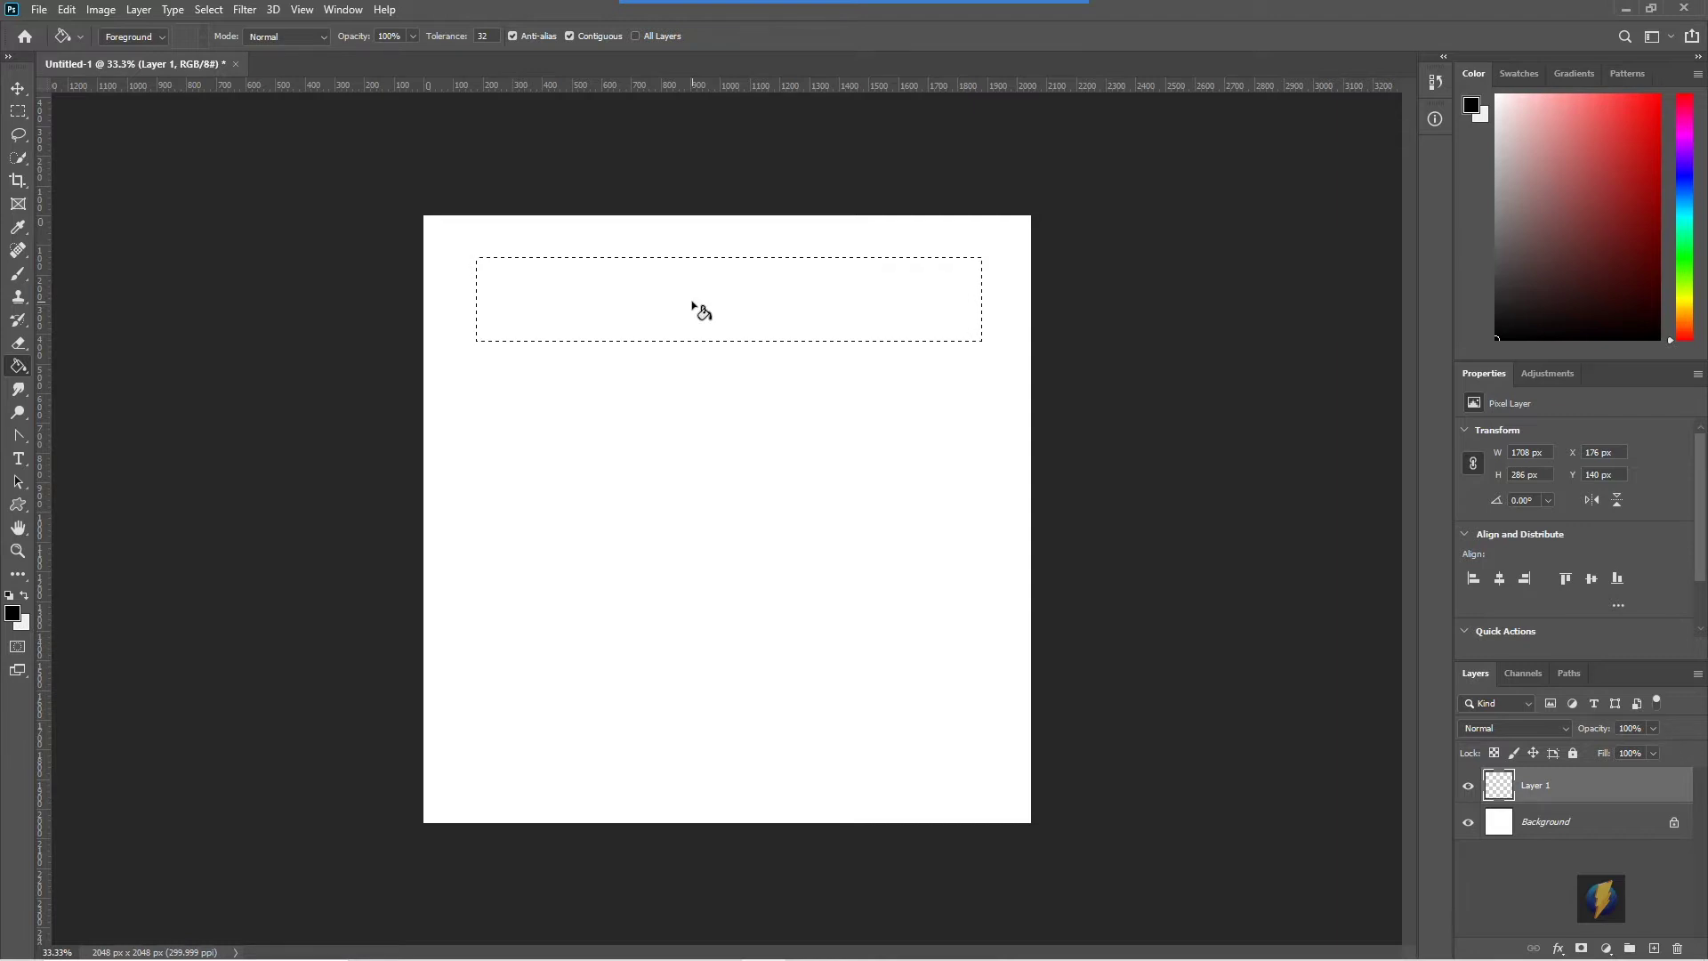
left_click(692, 306)
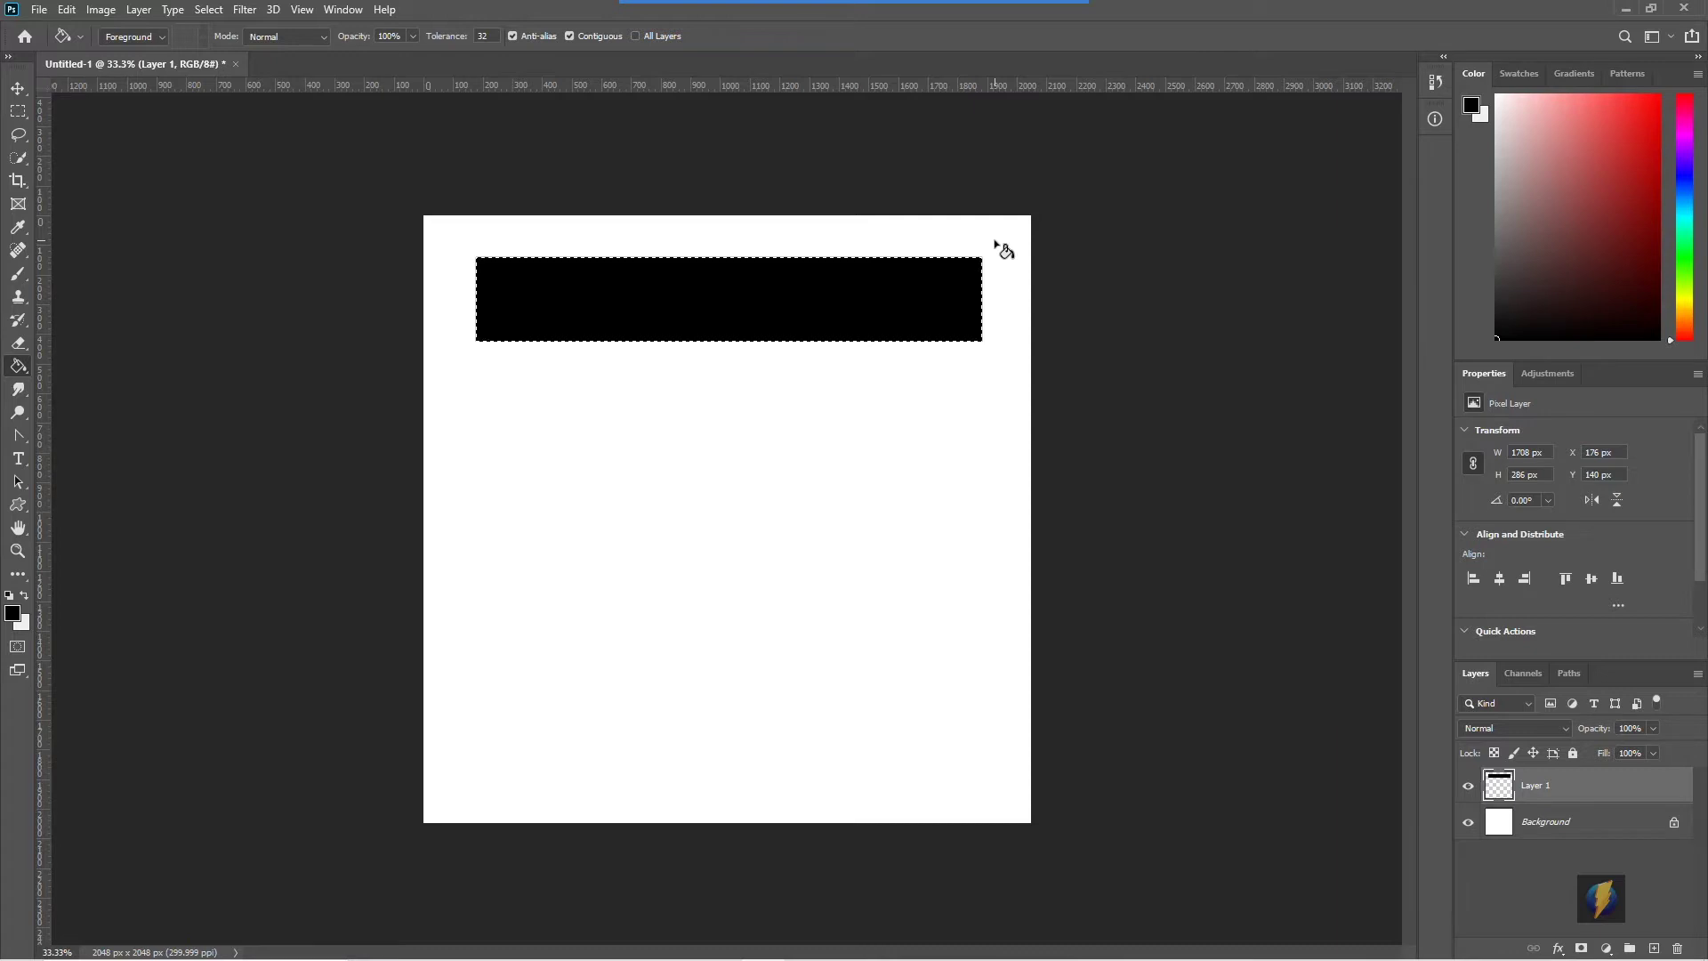
key("ctrl+d")
key("ctrl+z")
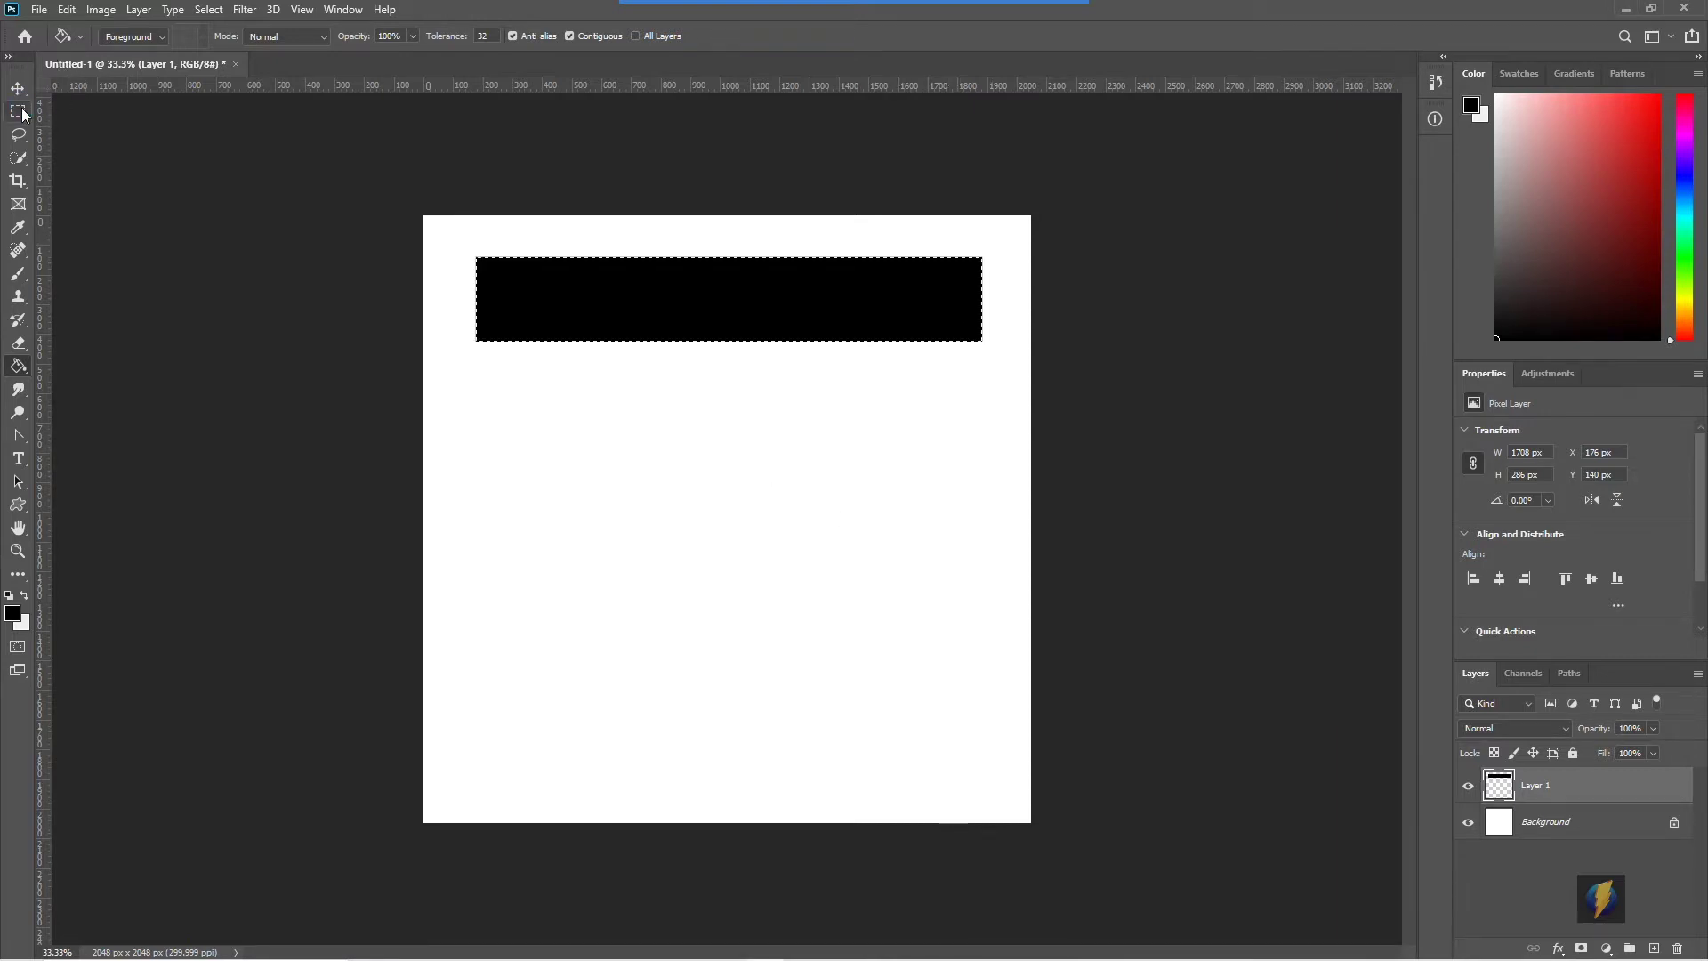
Step: Select a rectangle about 1759 × 286 px below the black bar and fill it with a horizontal black-to-white linear gradient
key("m")
mouse_move(478, 369)
left_mouse_down()
mouse_move(963, 444)
mouse_move(968, 460)
mouse_move(999, 451)
left_mouse_up()
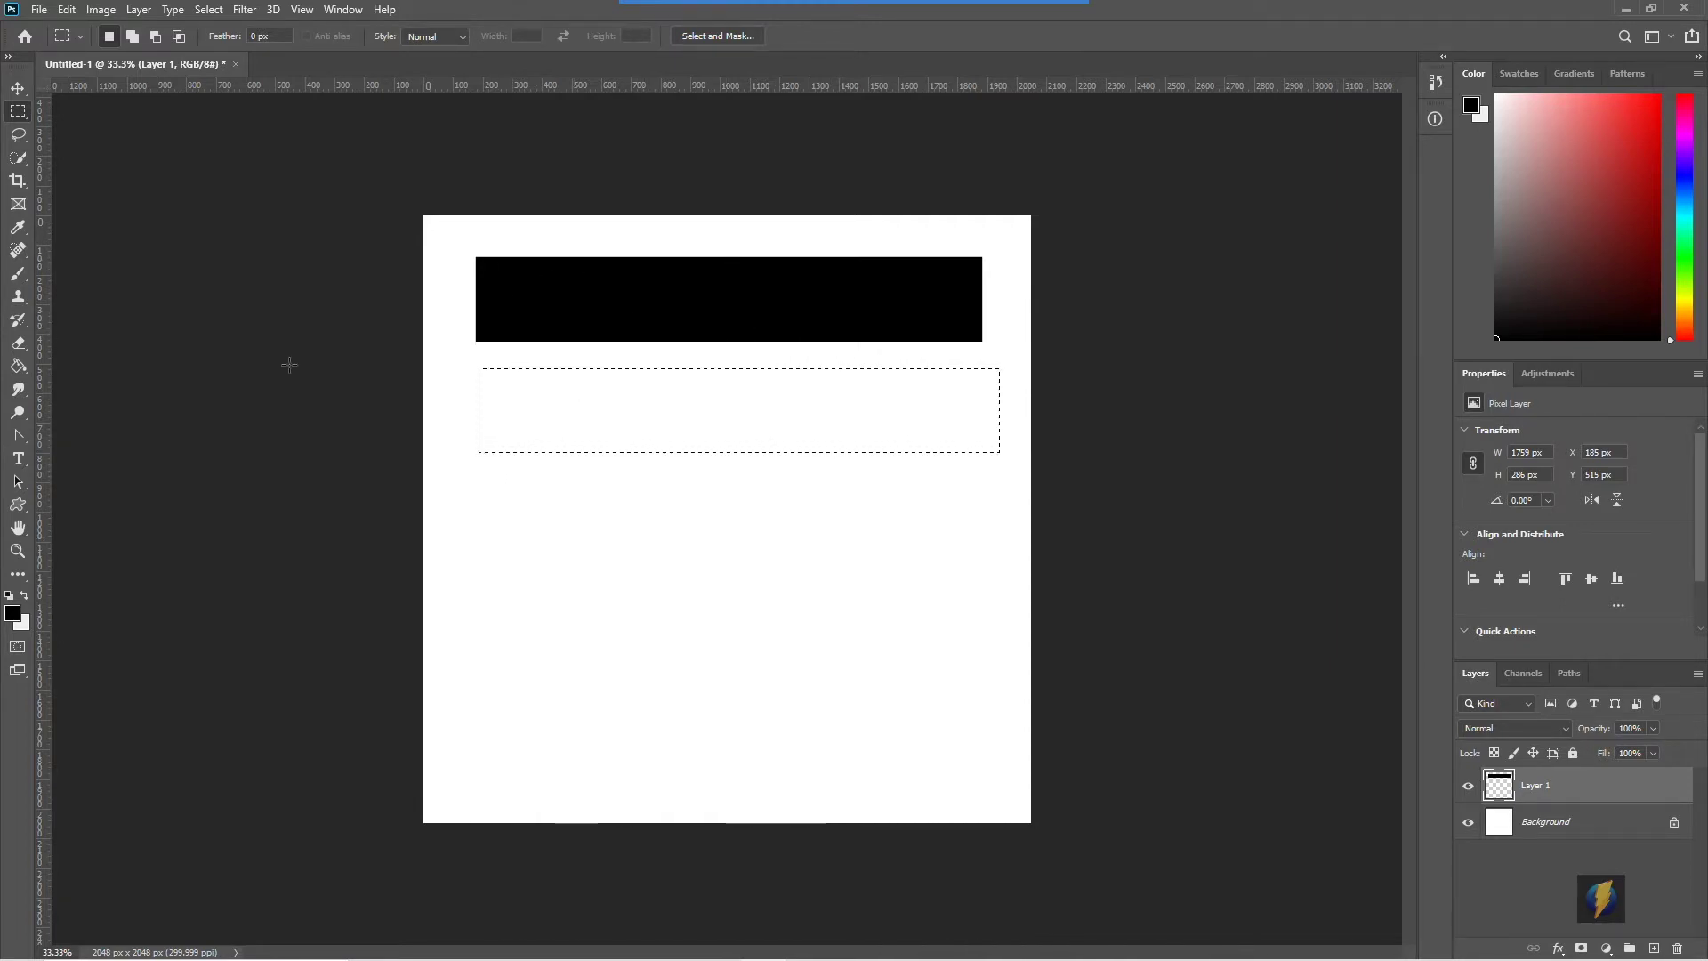
left_click(17, 366)
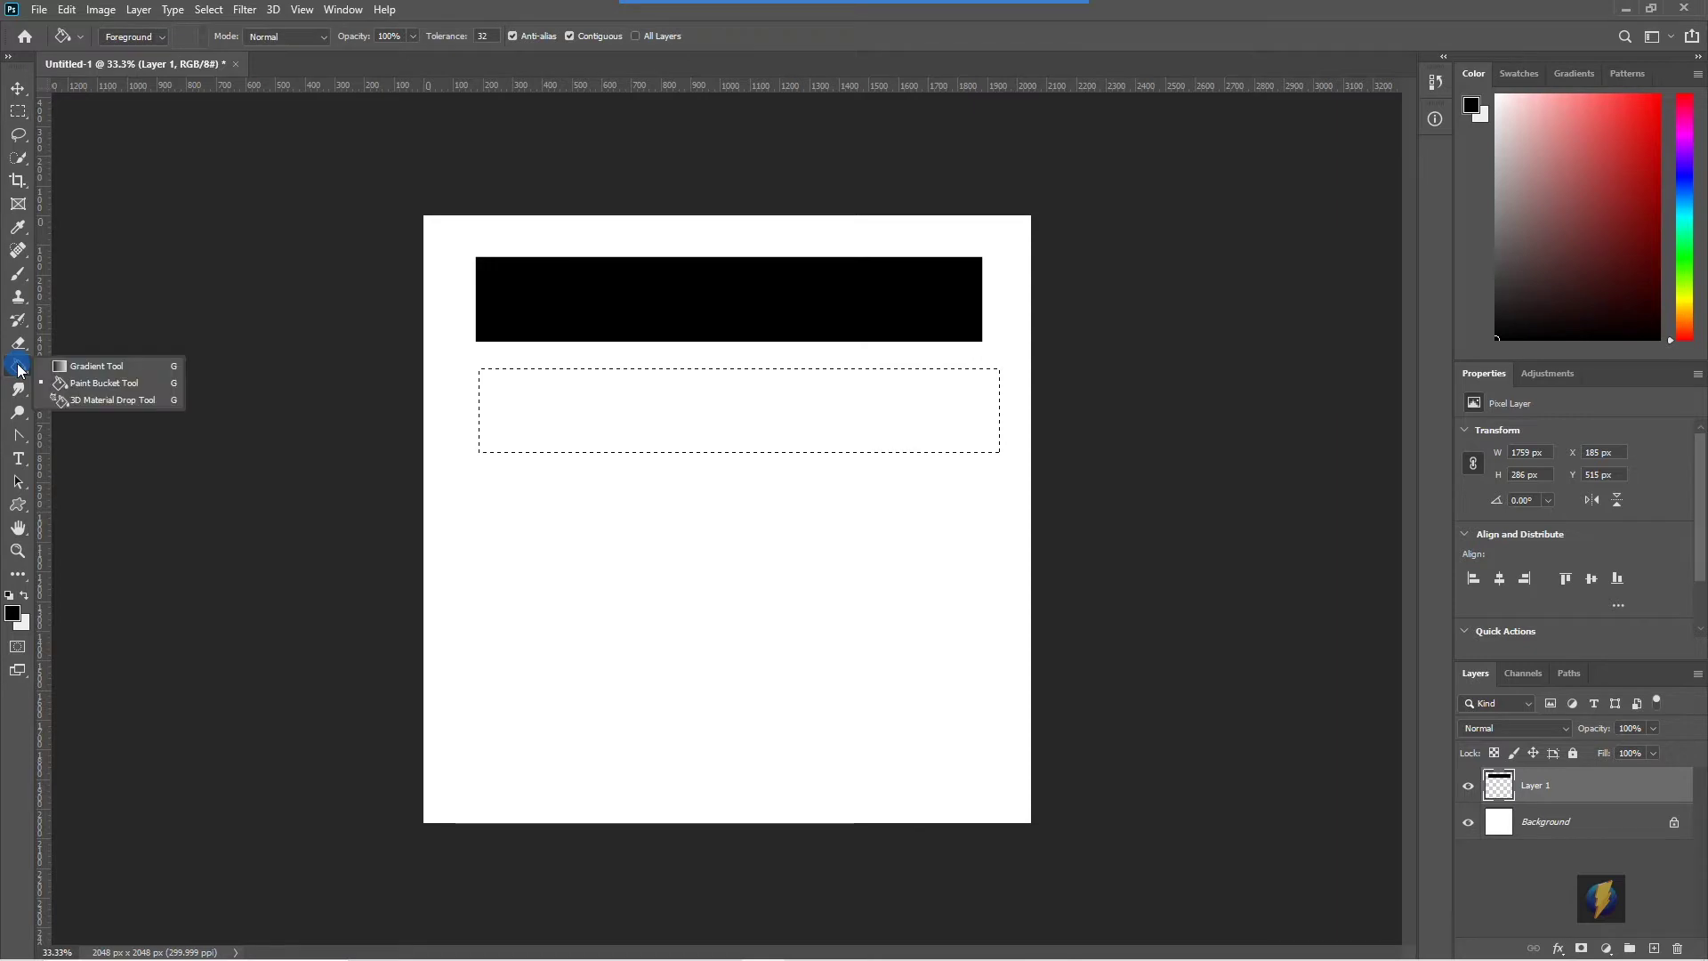
left_click(82, 366)
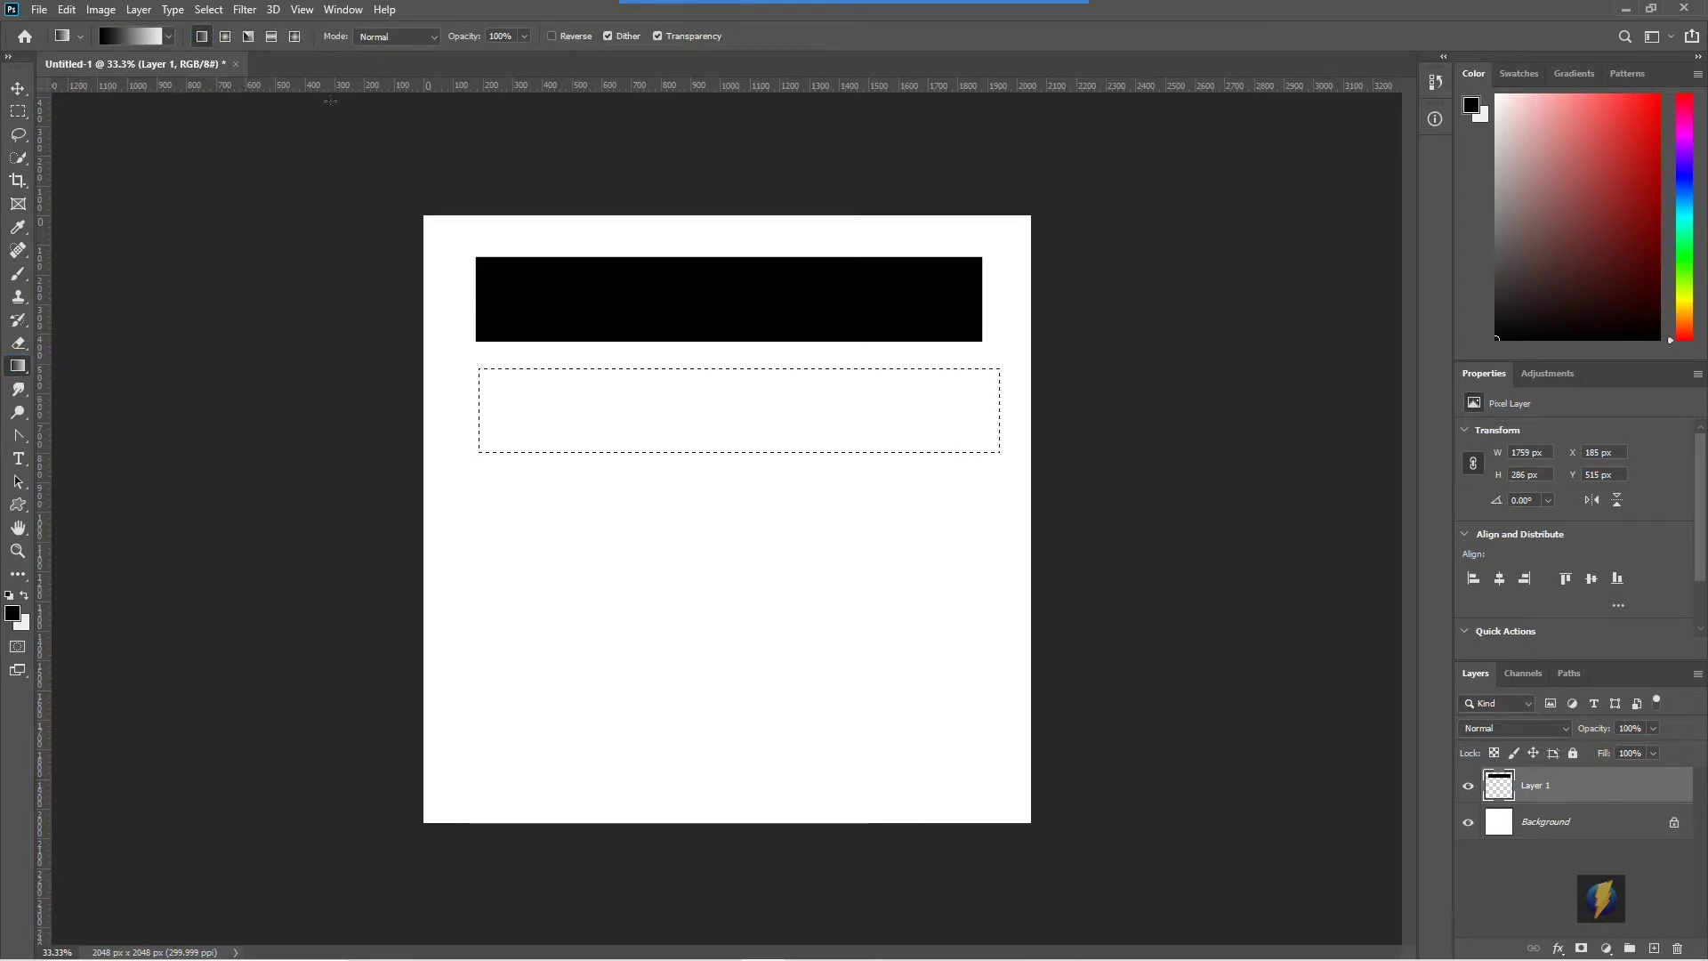
left_click_drag(494, 407, 616, 414)
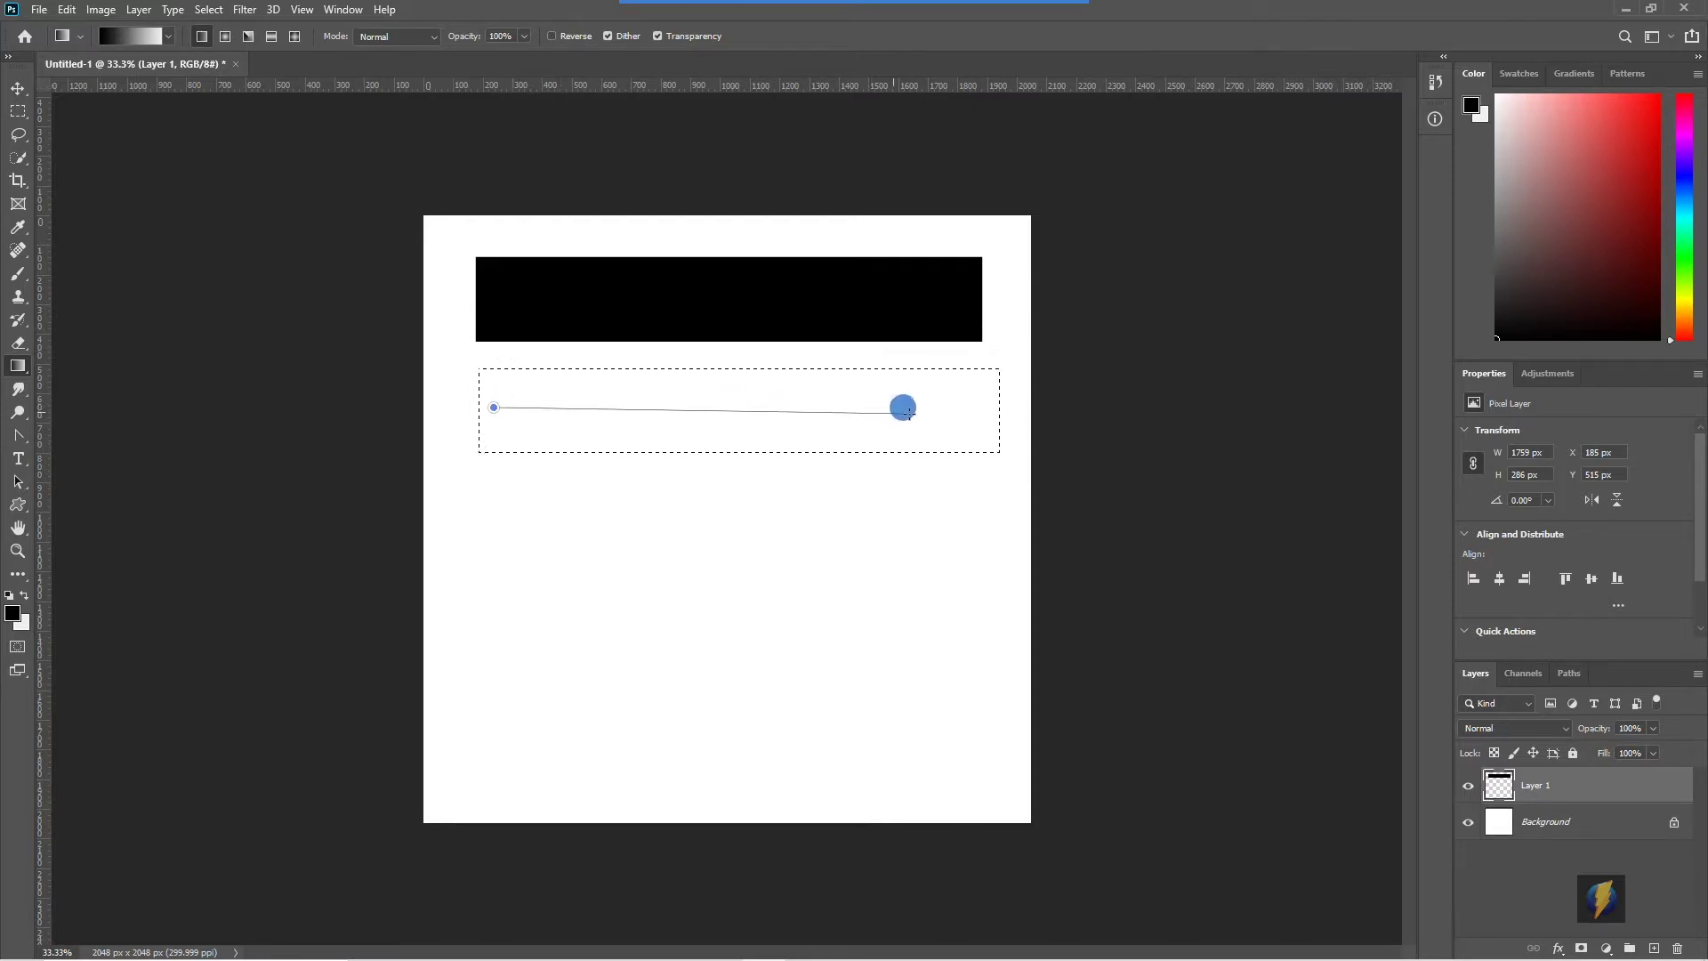
left_click_drag(974, 406, 974, 409)
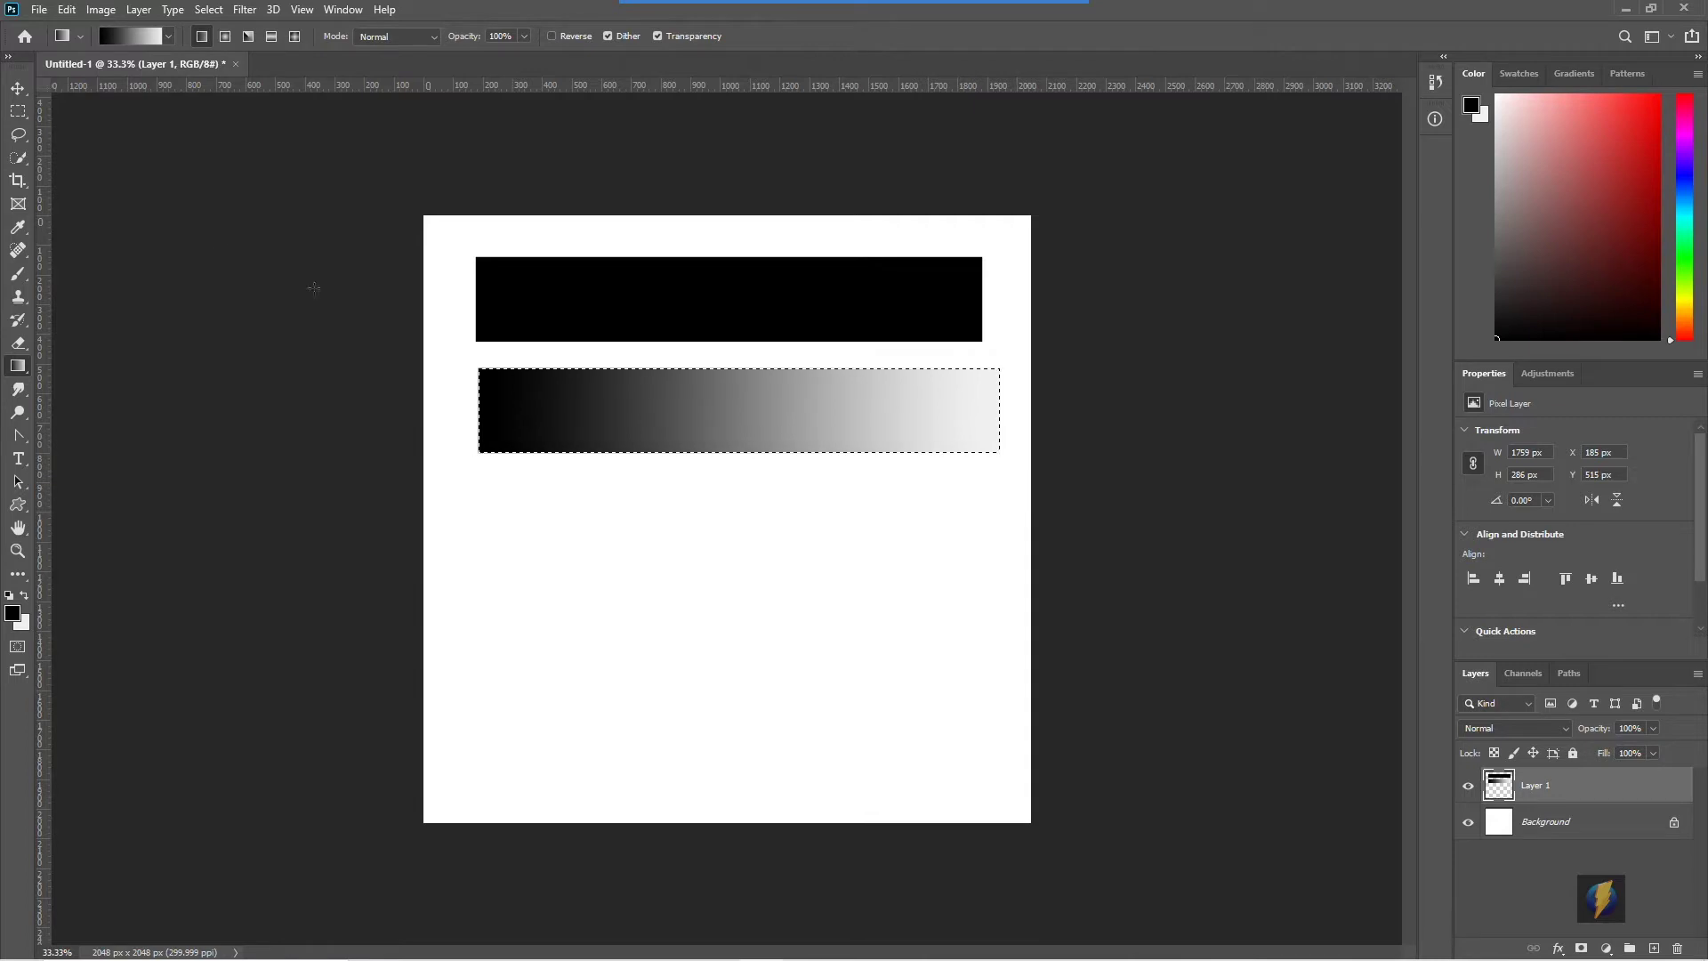
Step: Duplicate the gradient bar directly below itself, apply Poster Edges to the copy with thickness 3, intensity 3 and posterization 2, and deselect
left_click(18, 88)
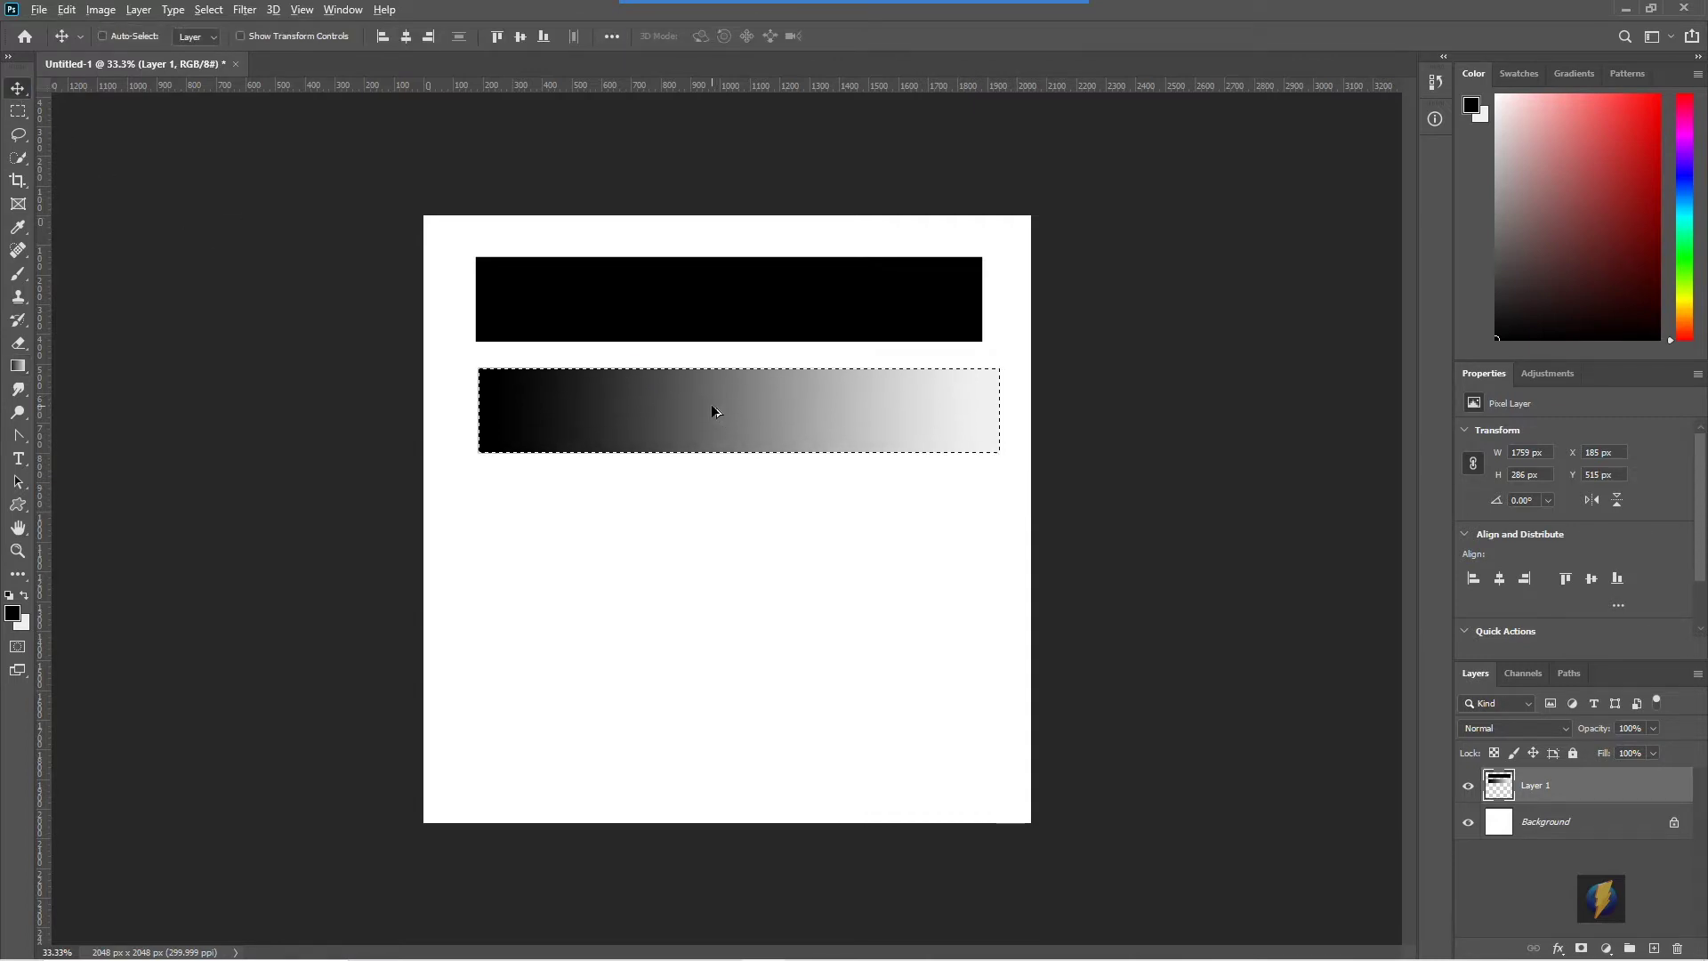
left_click_drag(713, 412, 702, 521, "alt")
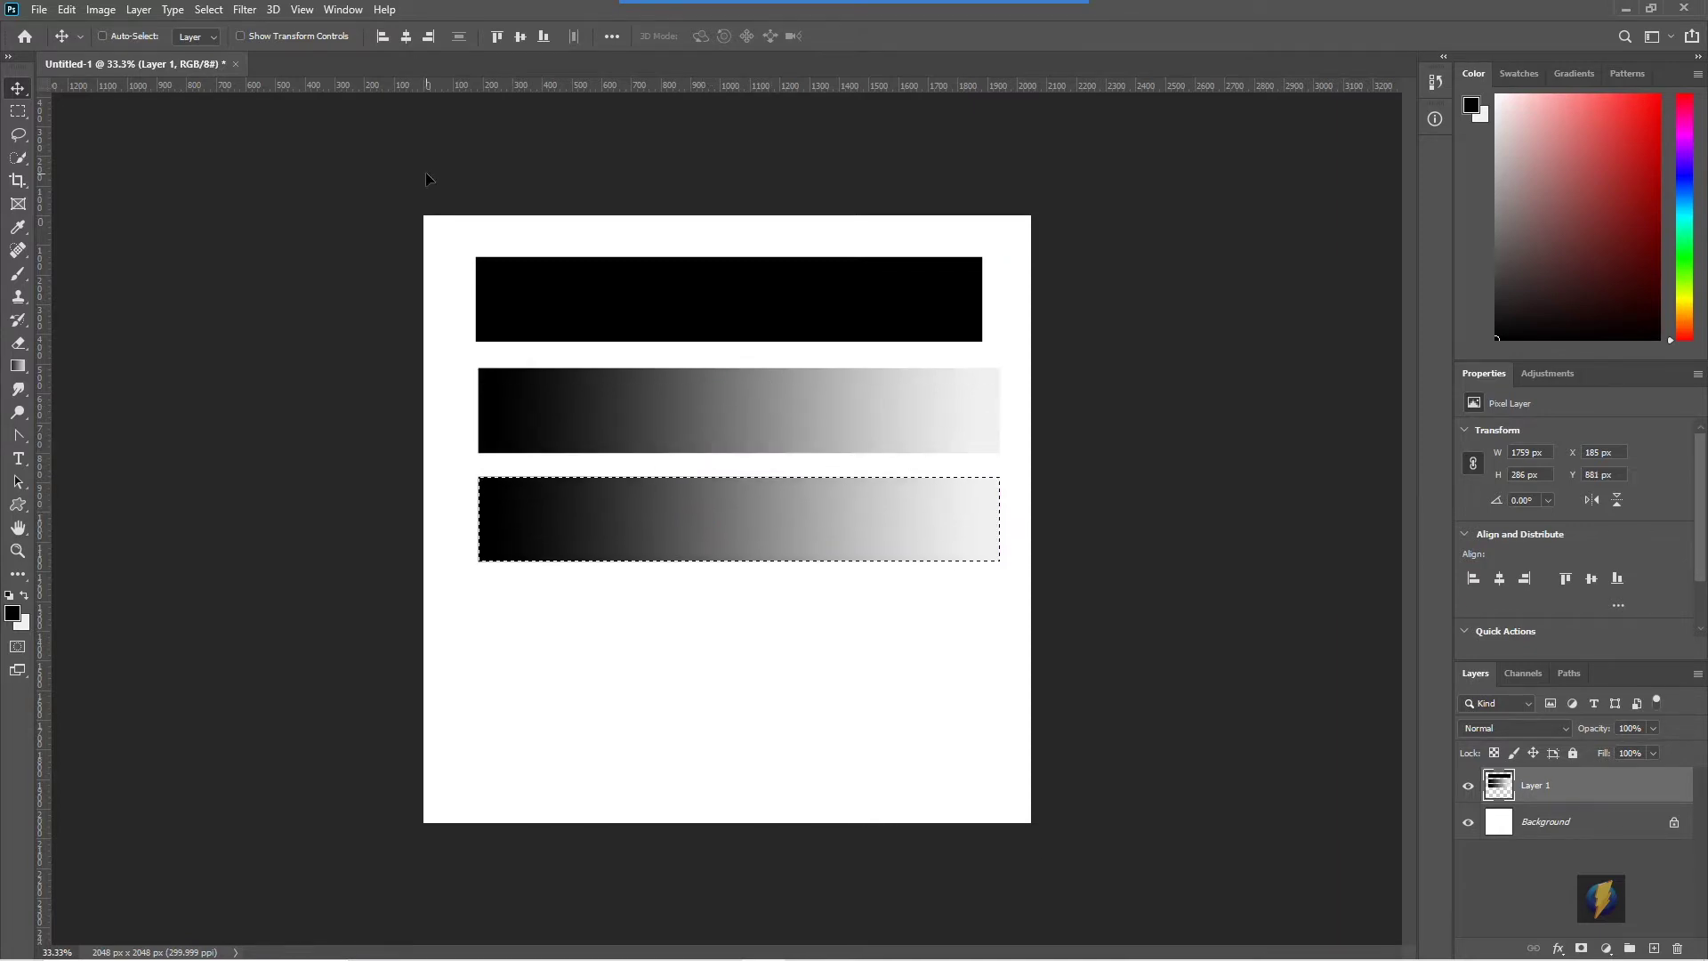
left_click(243, 10)
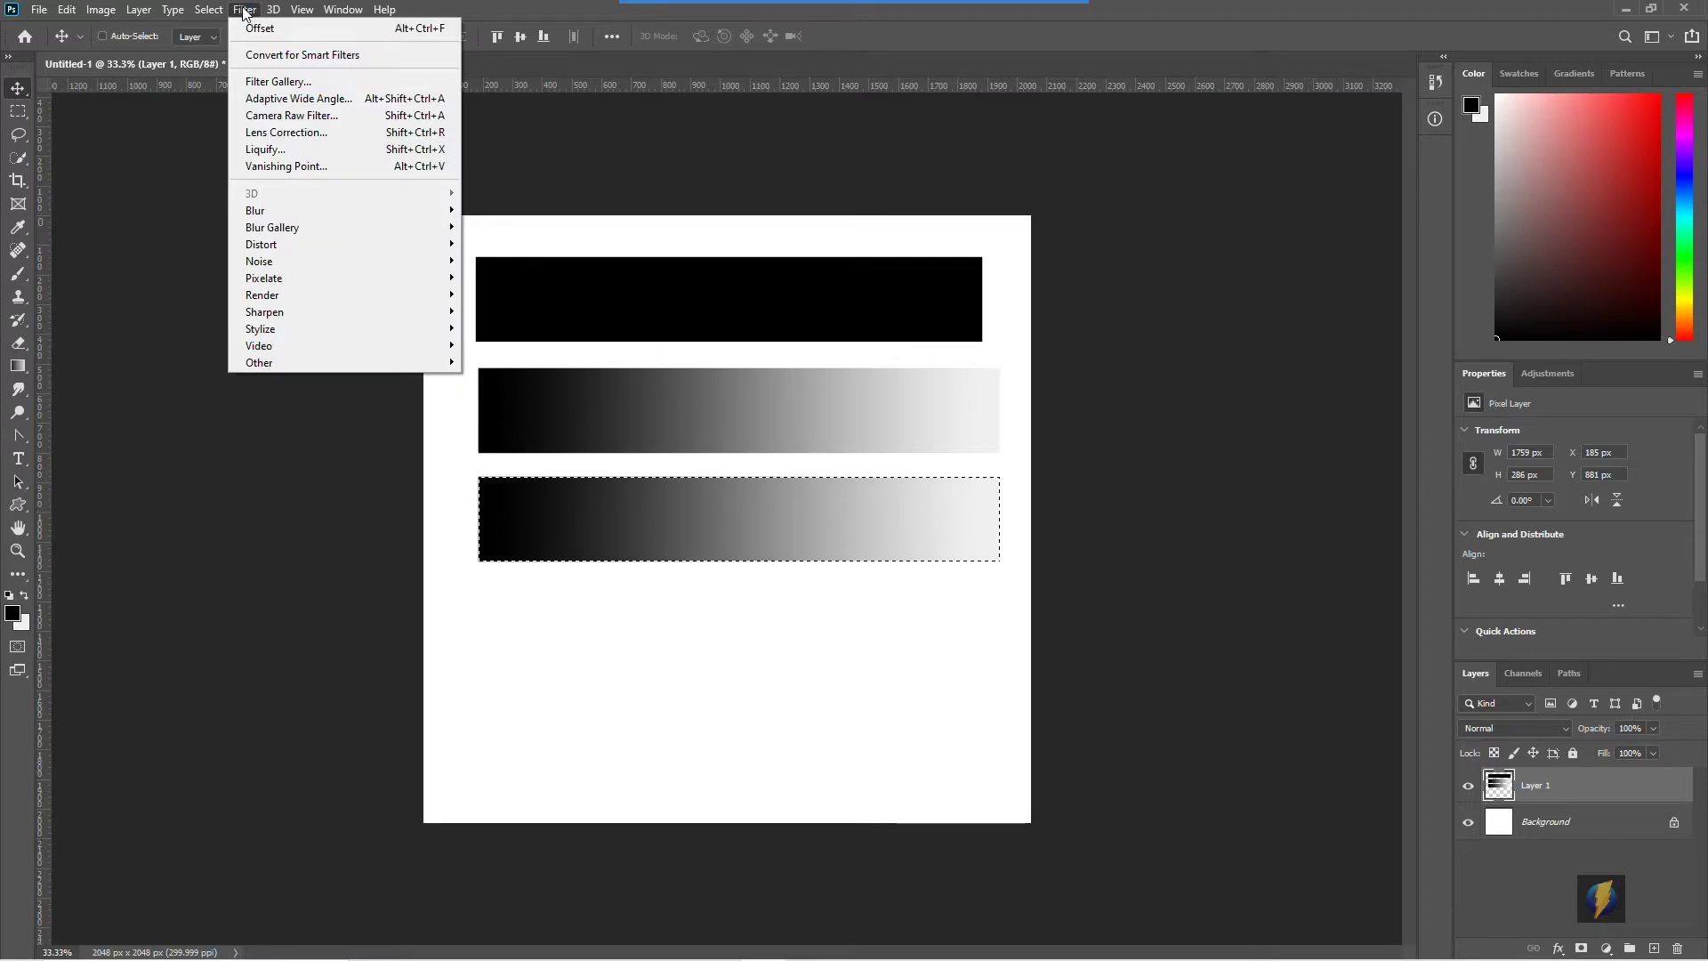
left_click(258, 82)
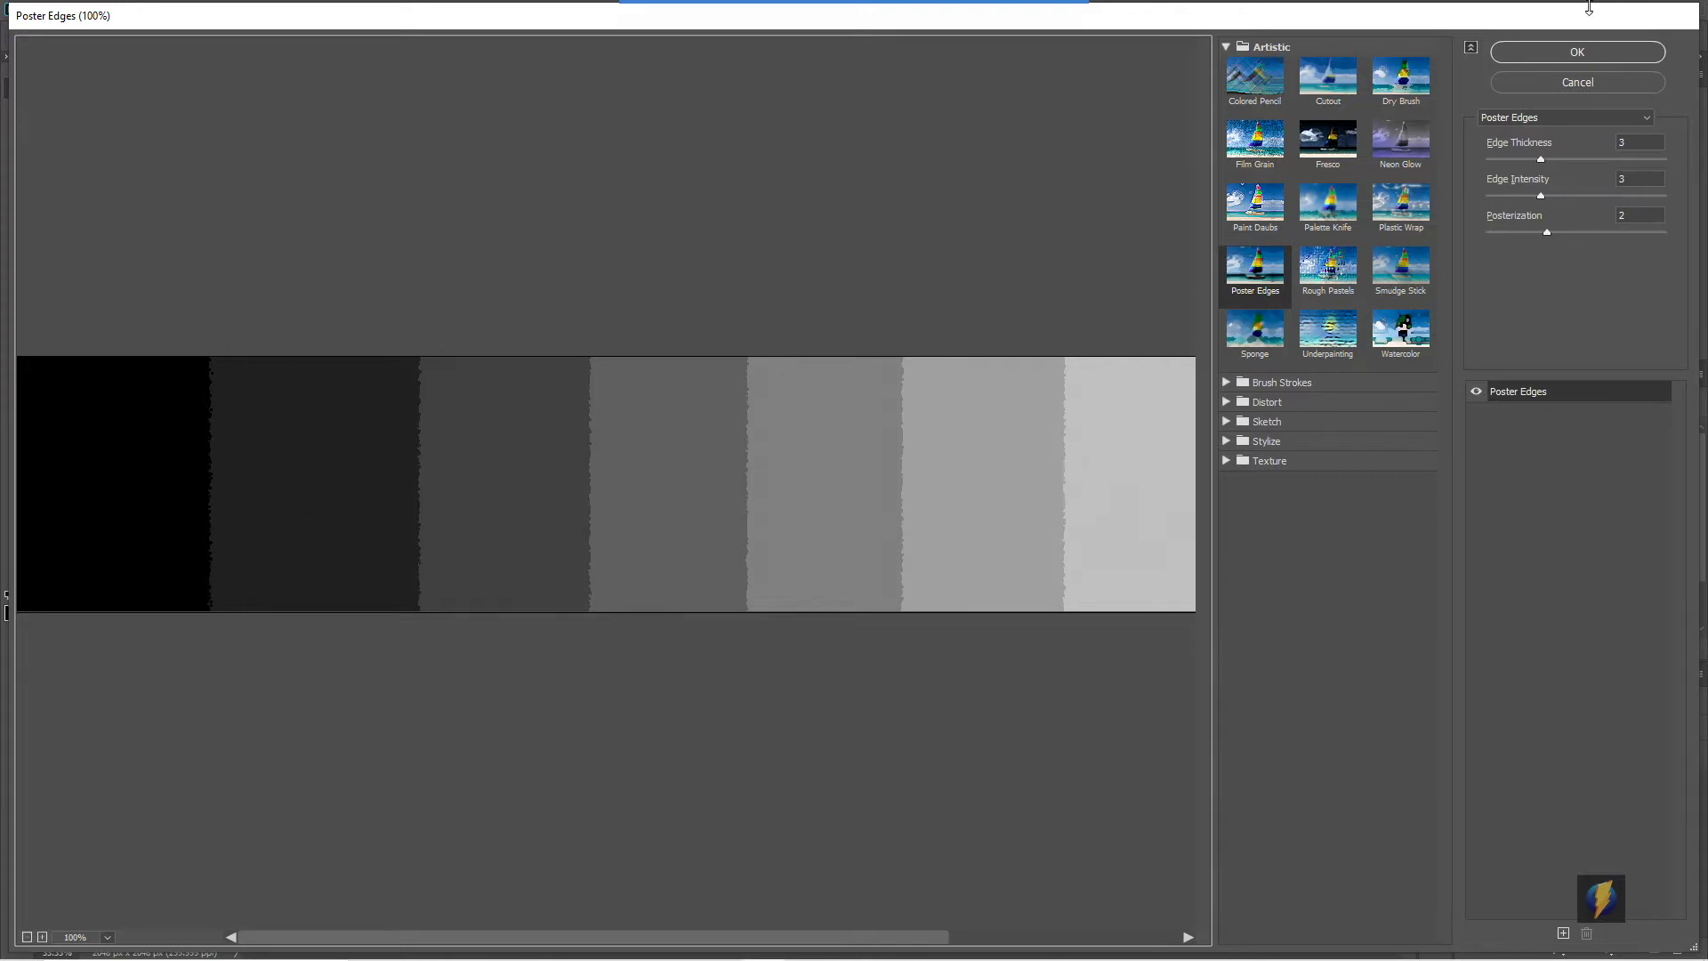
left_click(1574, 53)
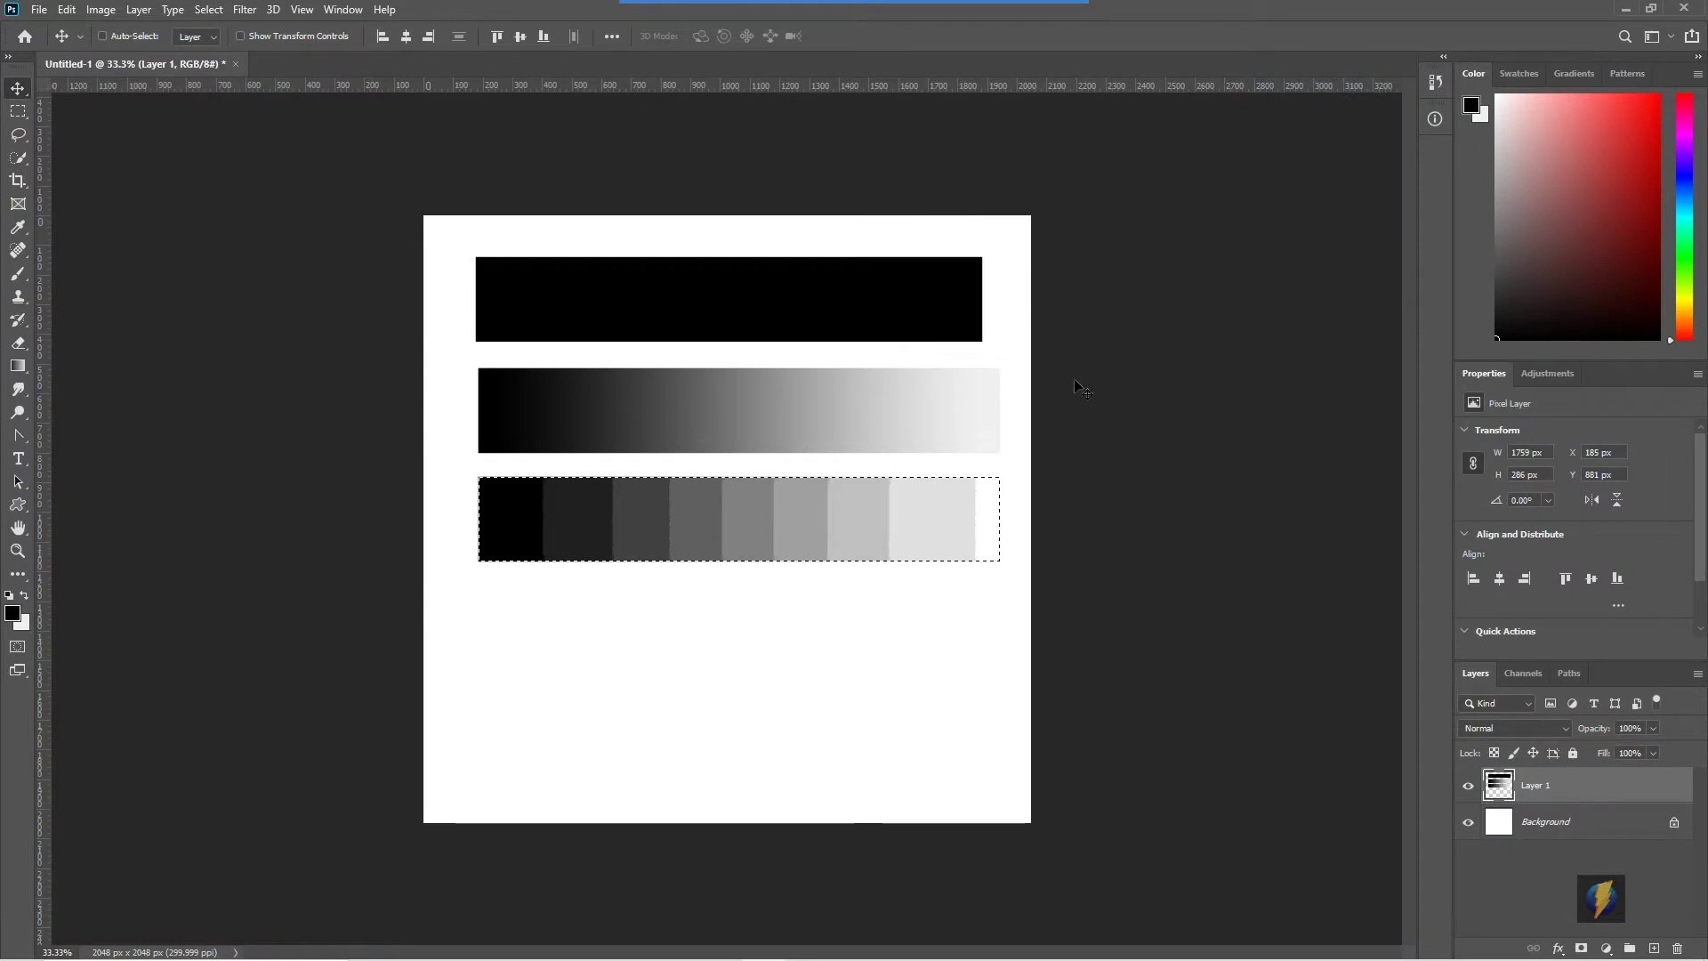
key("ctrl")
key("ctrl+d")
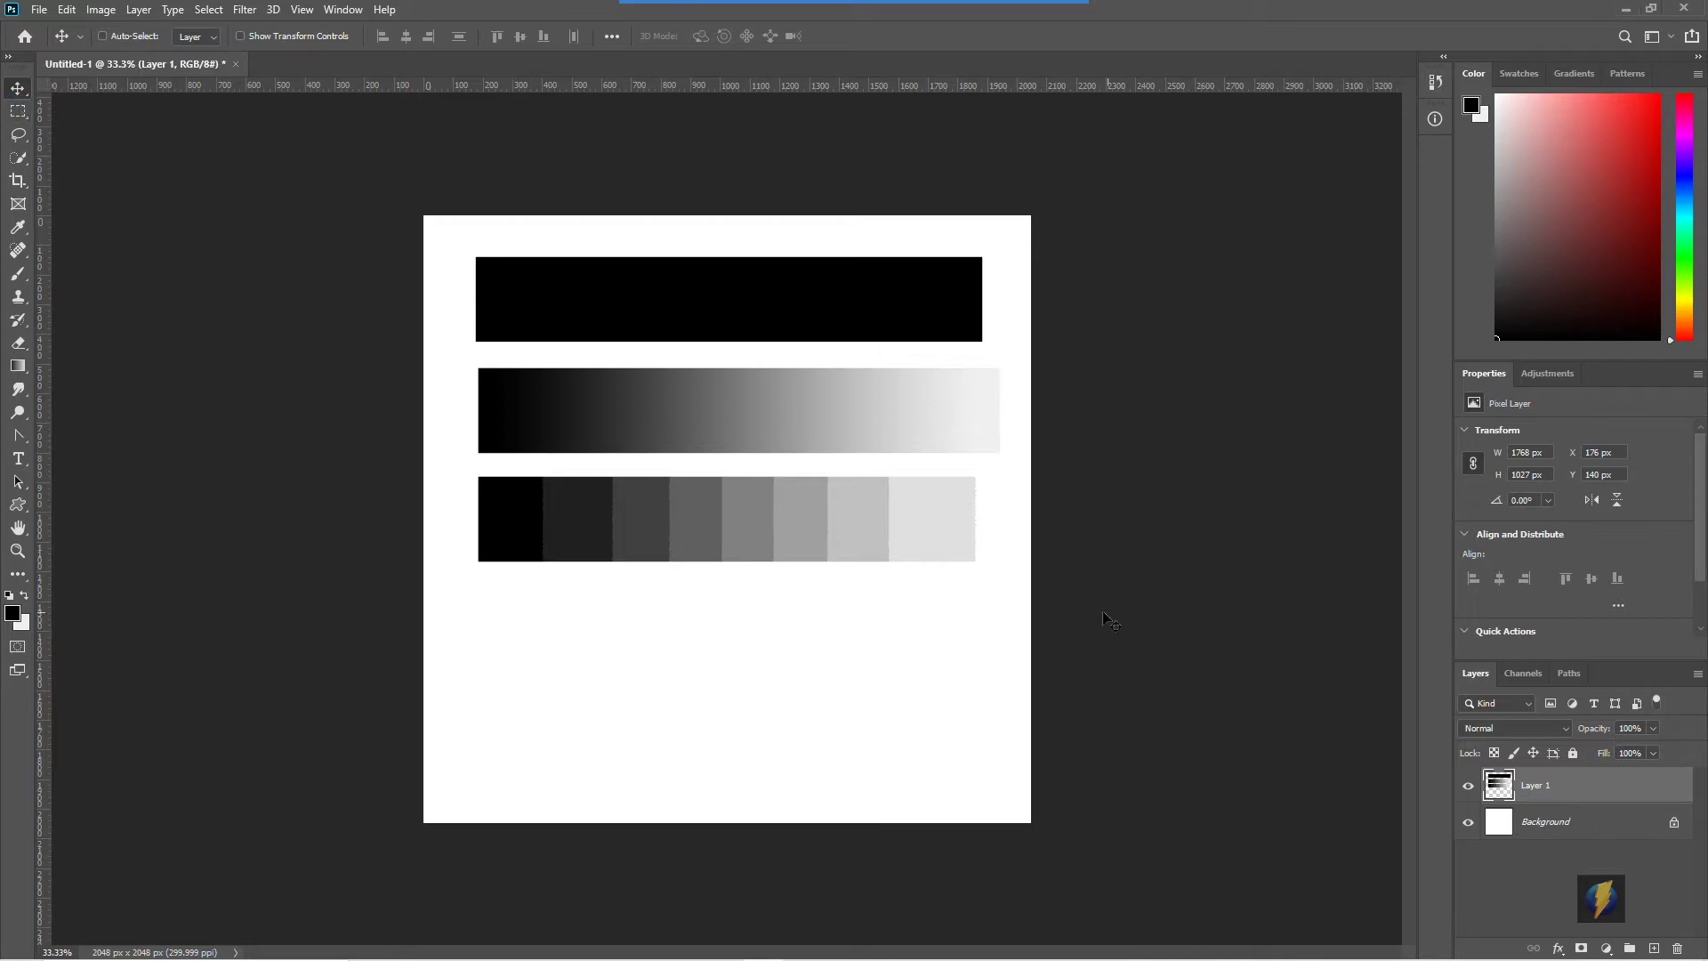
Step: Fill a rectangle about 844 × 763 px in the canvas's lower right area with black and deselect it
left_click(18, 111)
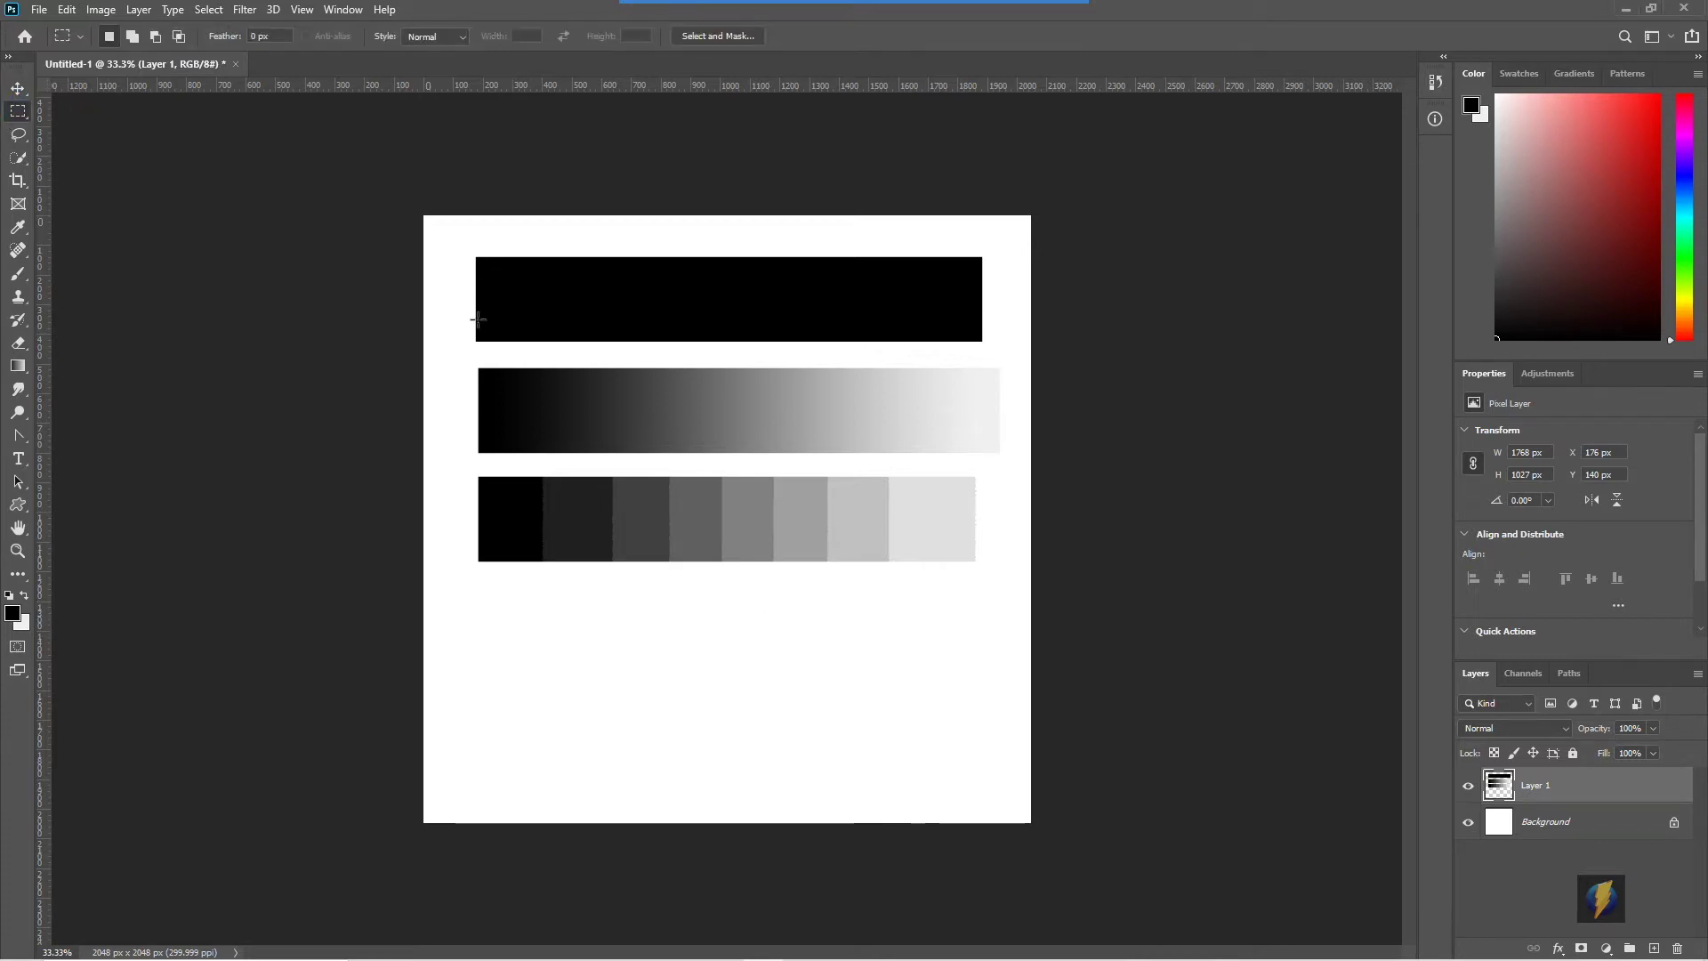
left_click_drag(747, 581, 997, 805)
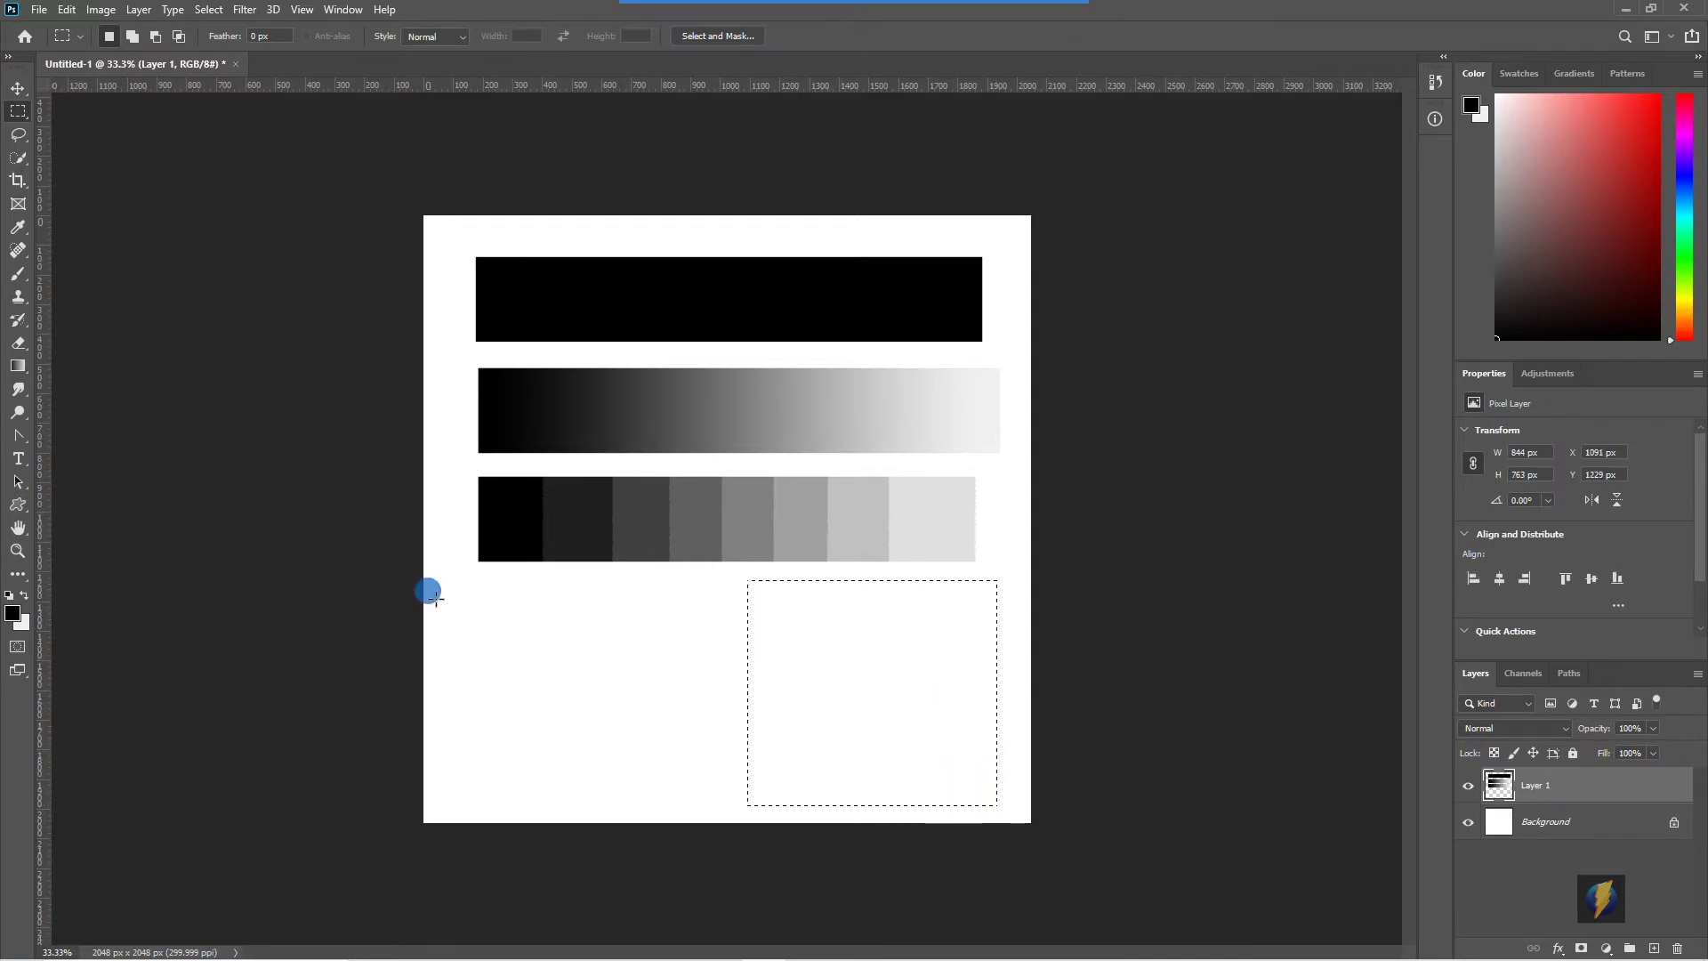
left_click(18, 366)
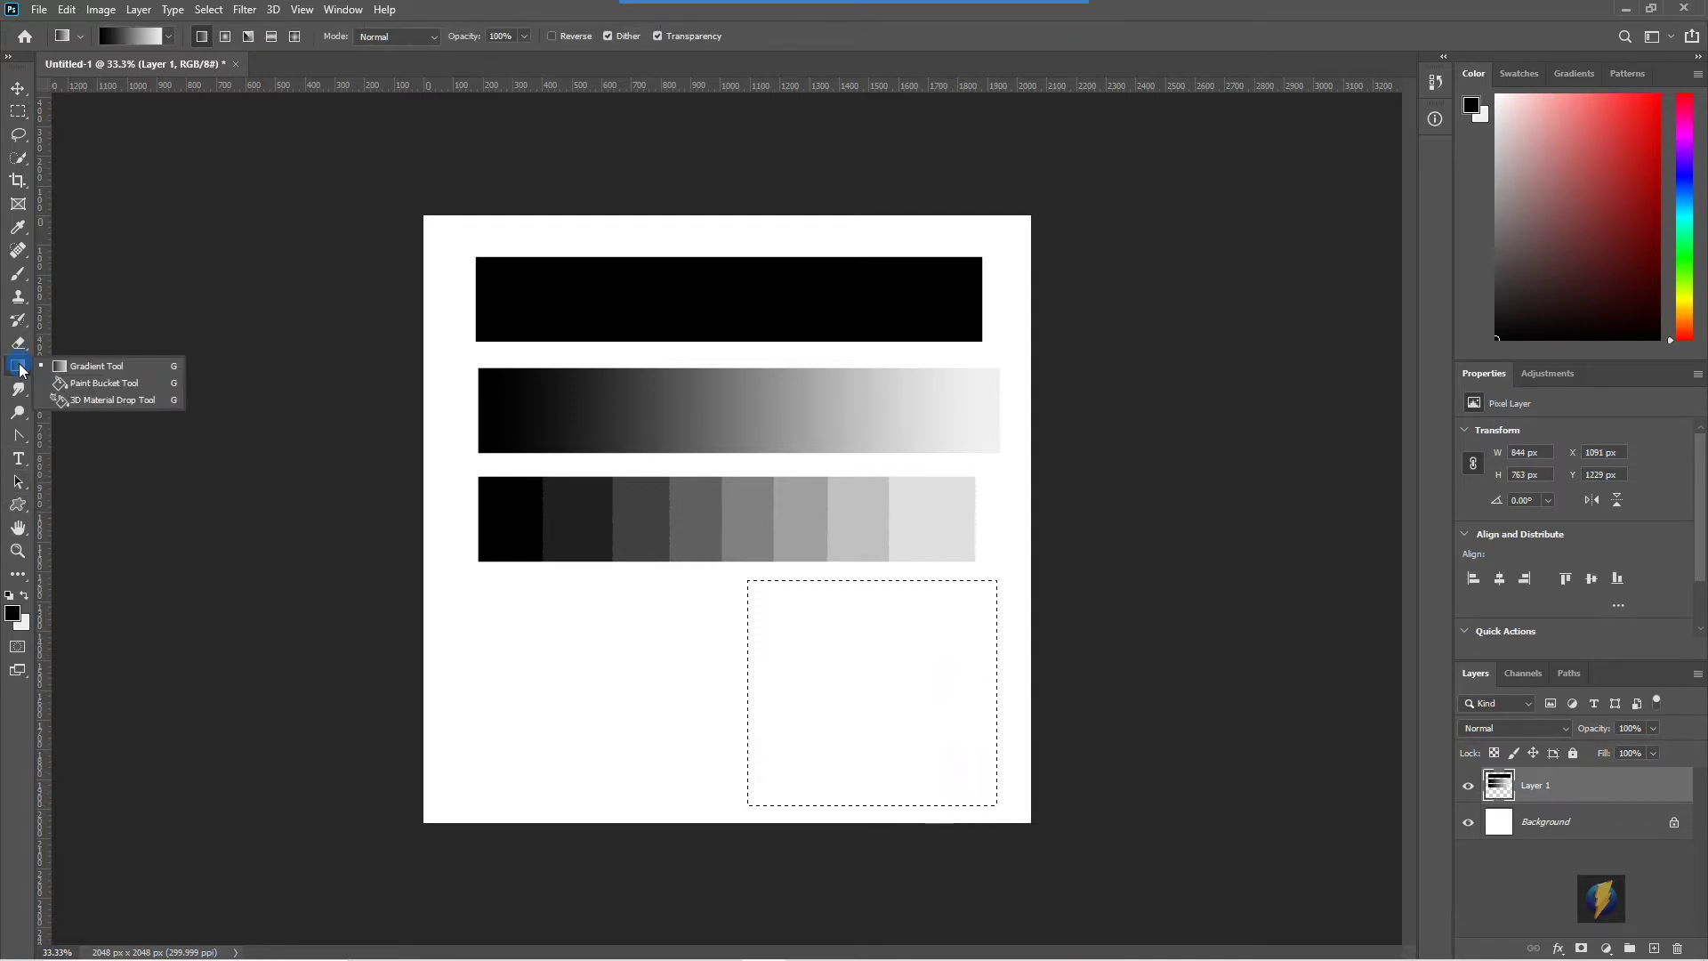
left_click(104, 382)
left_click(859, 663)
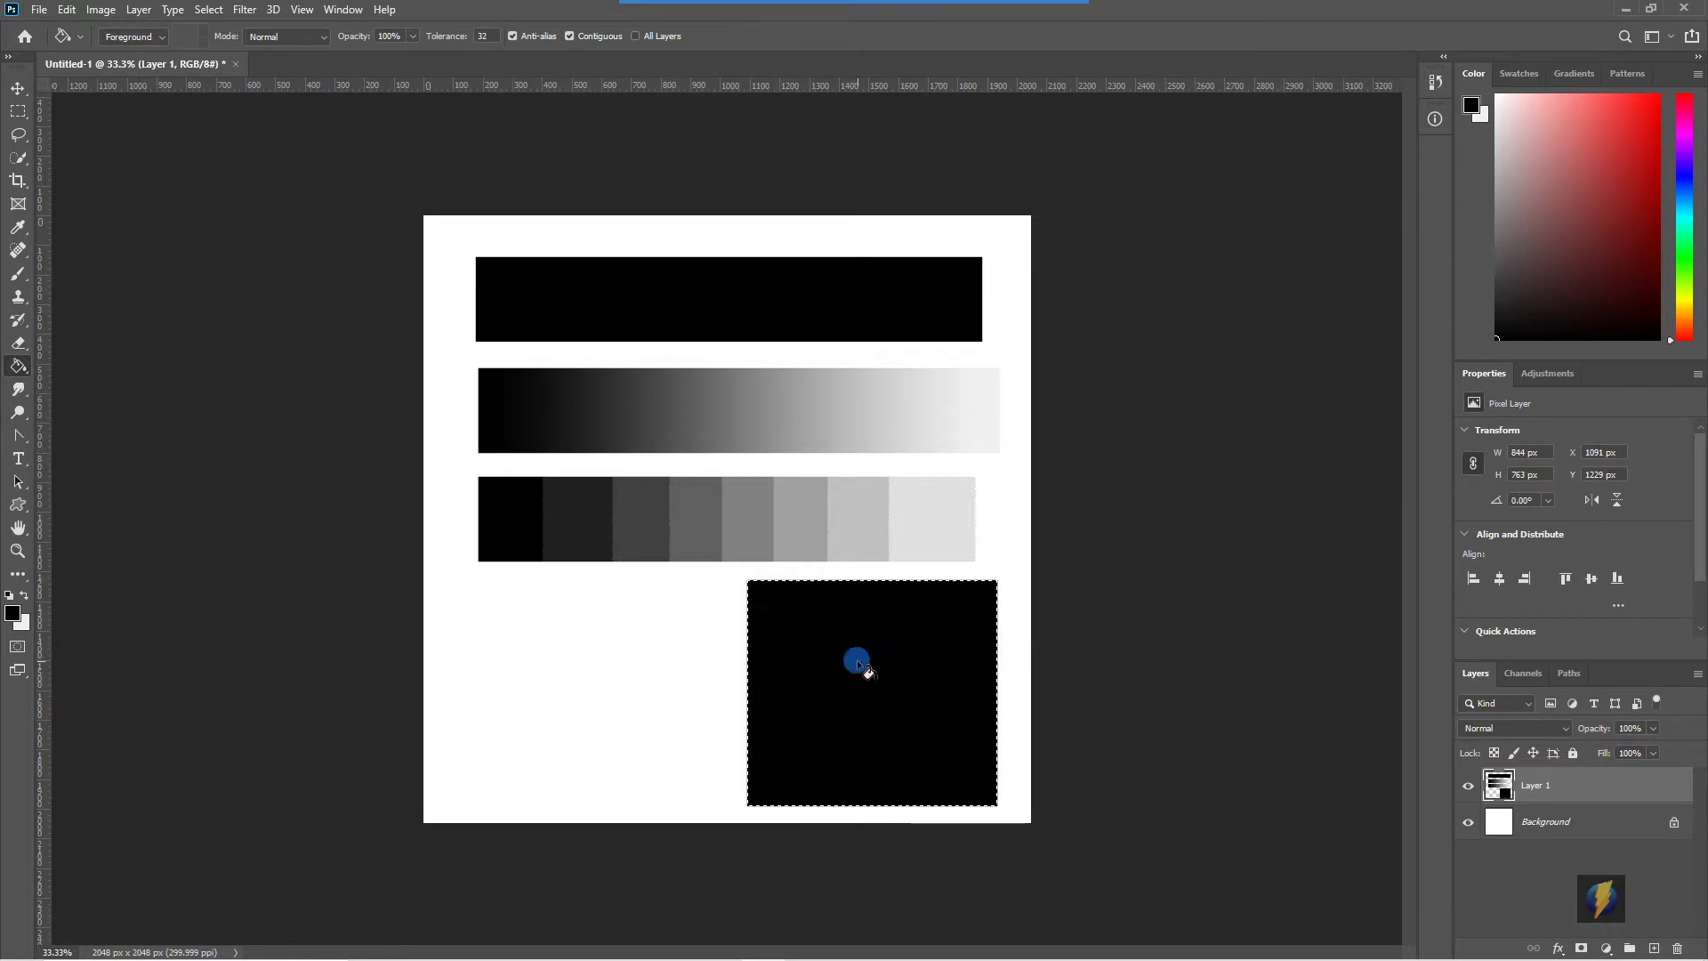
key("ctrl+d")
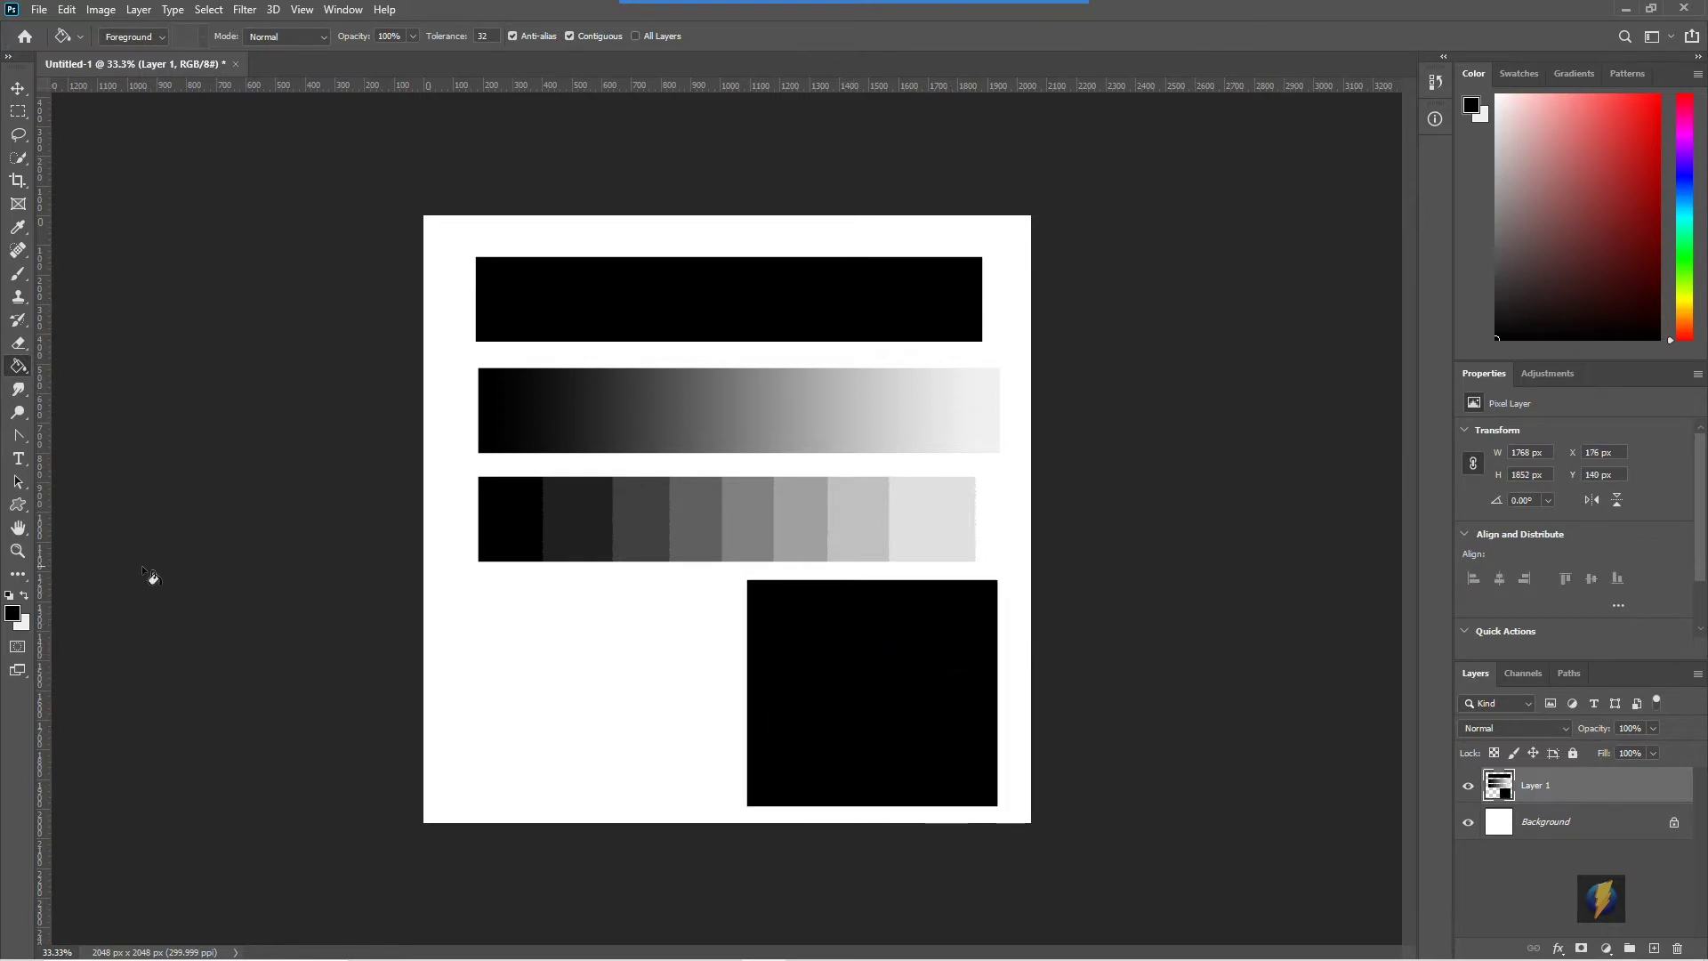
Step: Draw the ostrich custom shape in near-white inside the black box and in black on the white area beside it
left_click(25, 597)
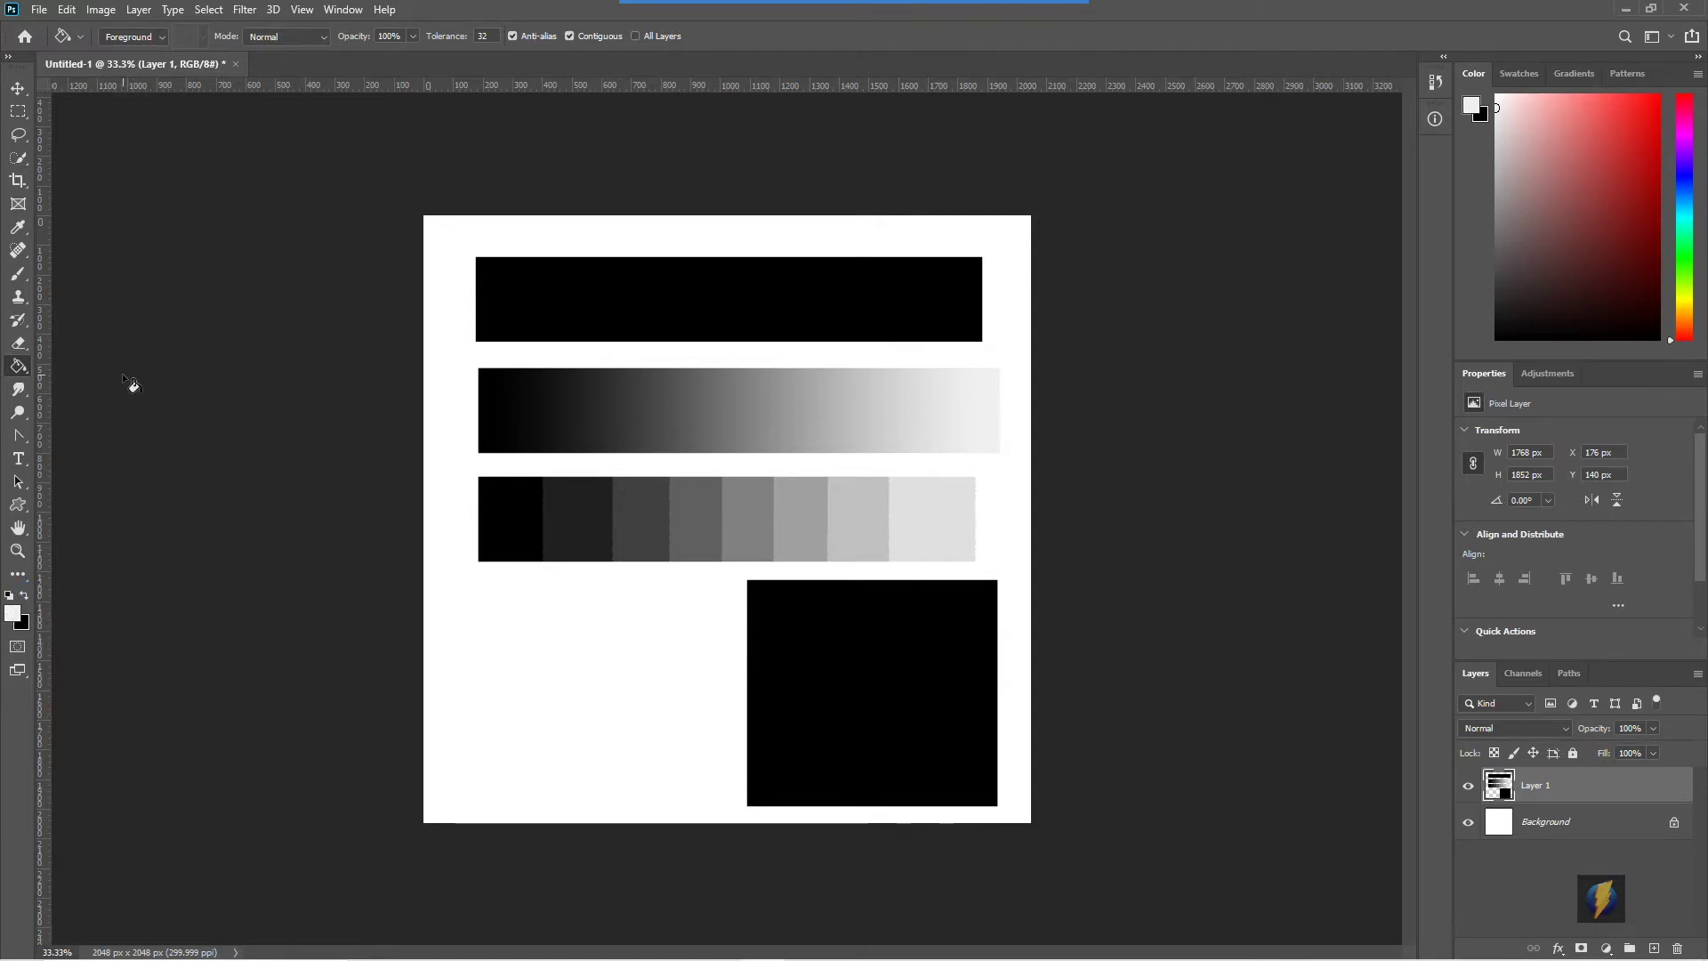
left_click(18, 506)
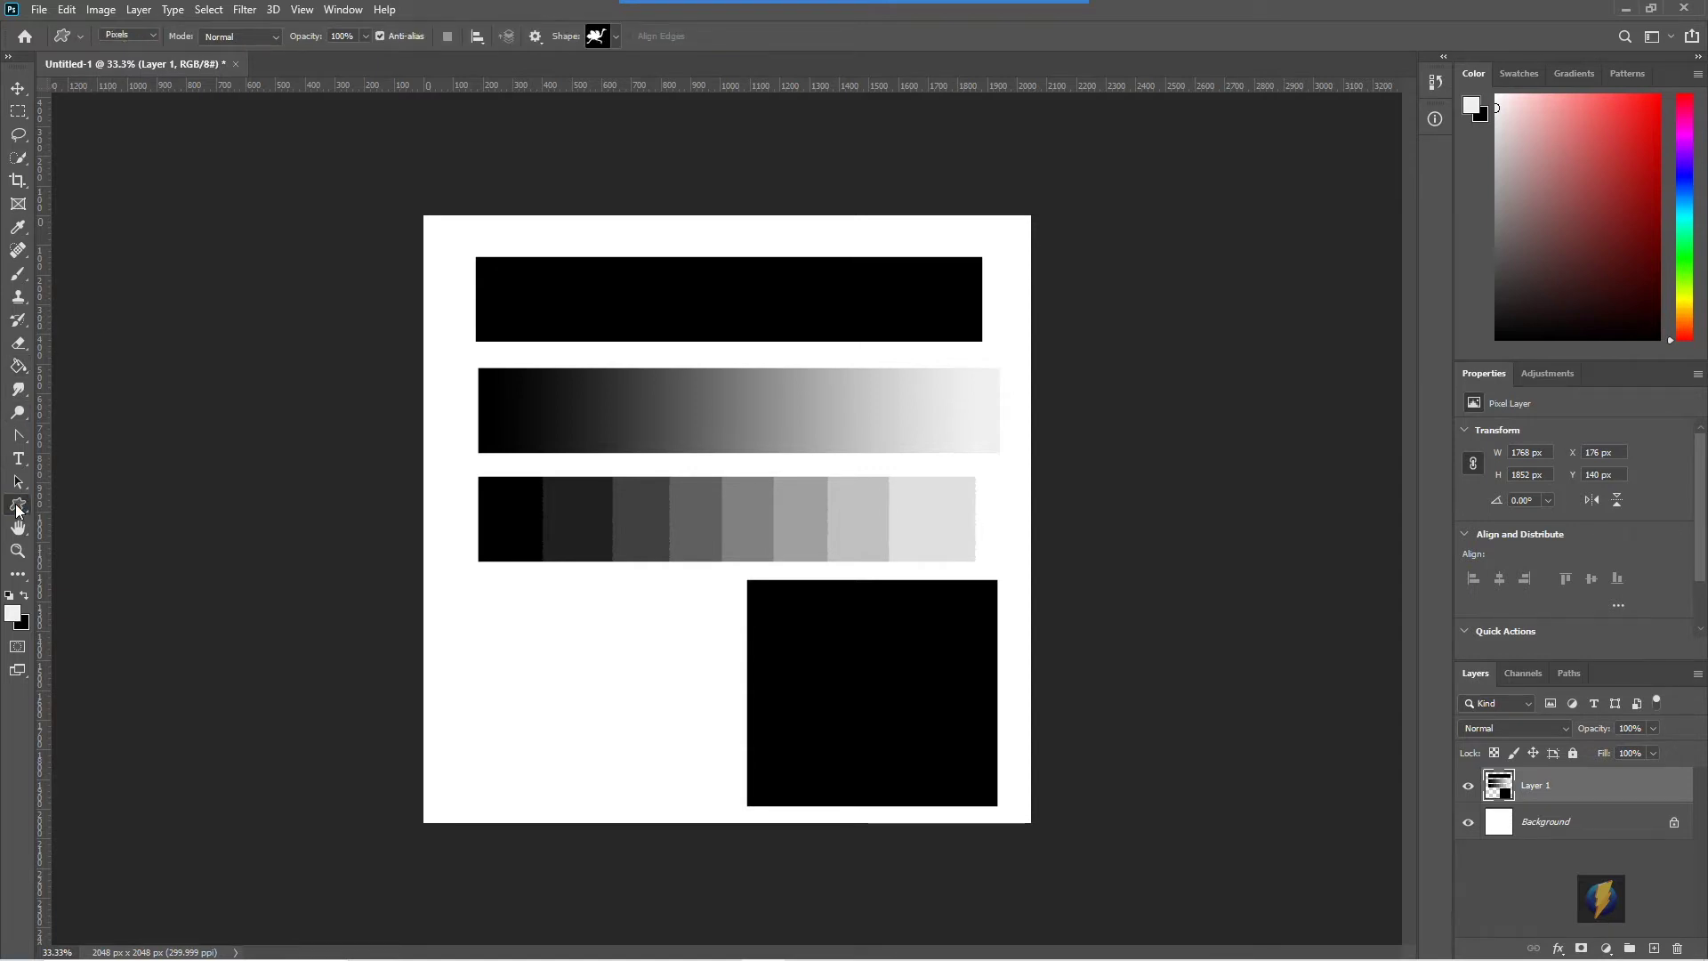
left_click_drag(18, 505, 95, 592)
left_click(597, 36)
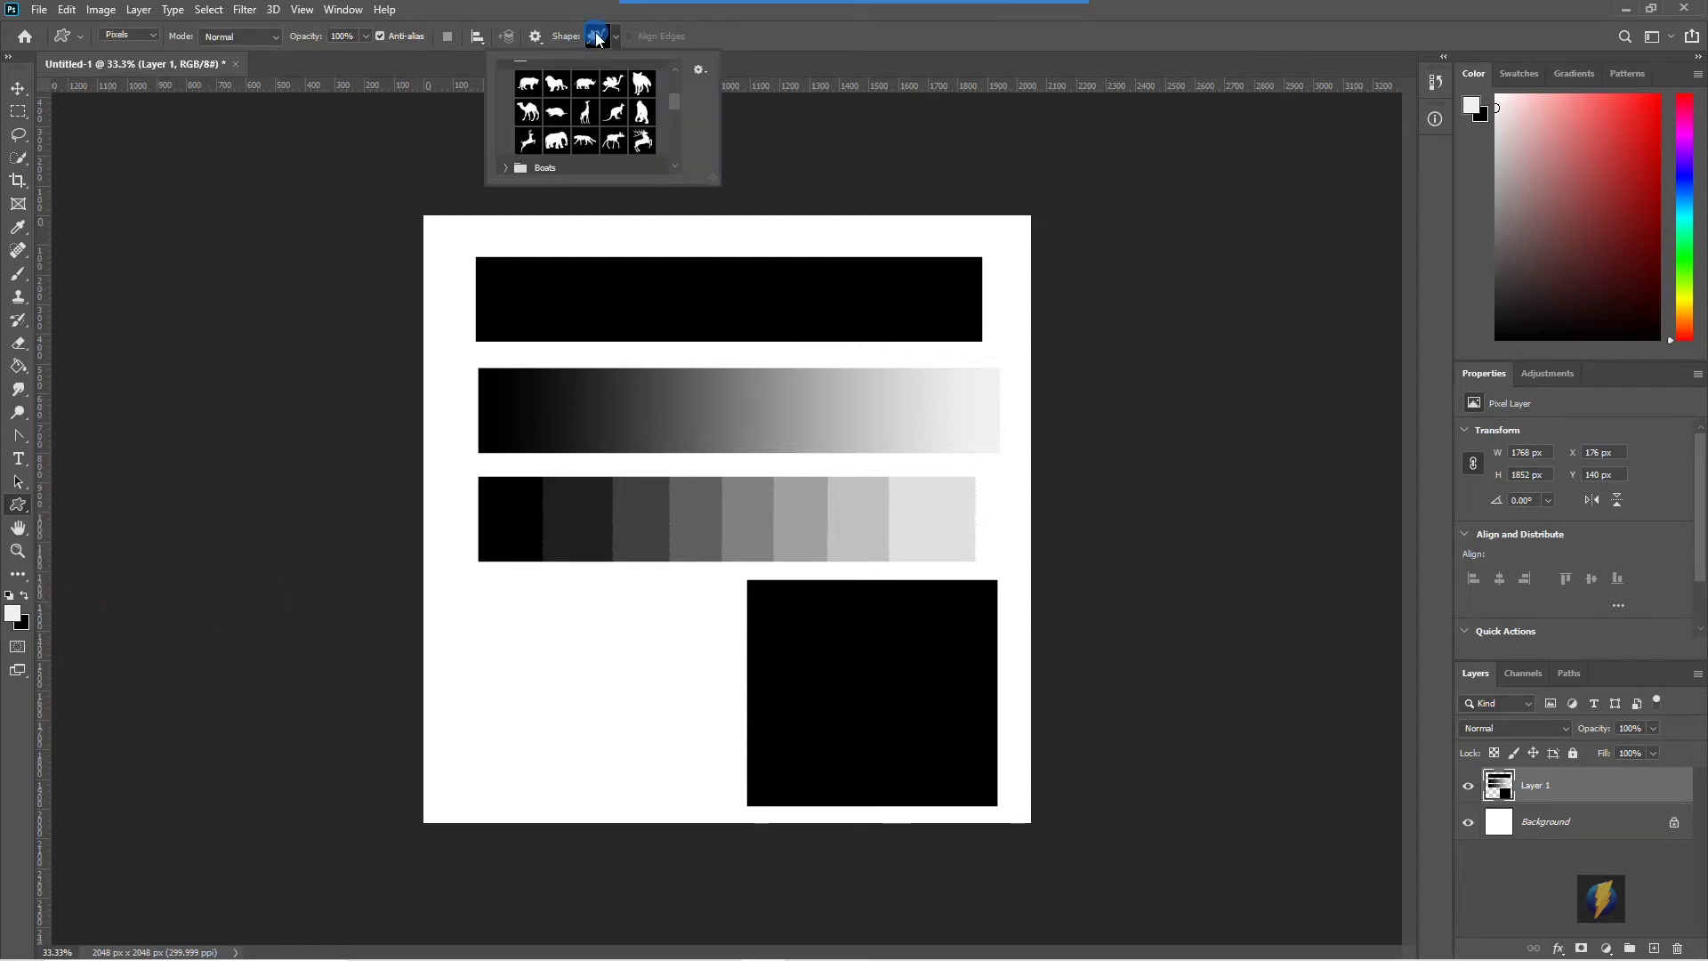
left_click(613, 83)
mouse_move(777, 46)
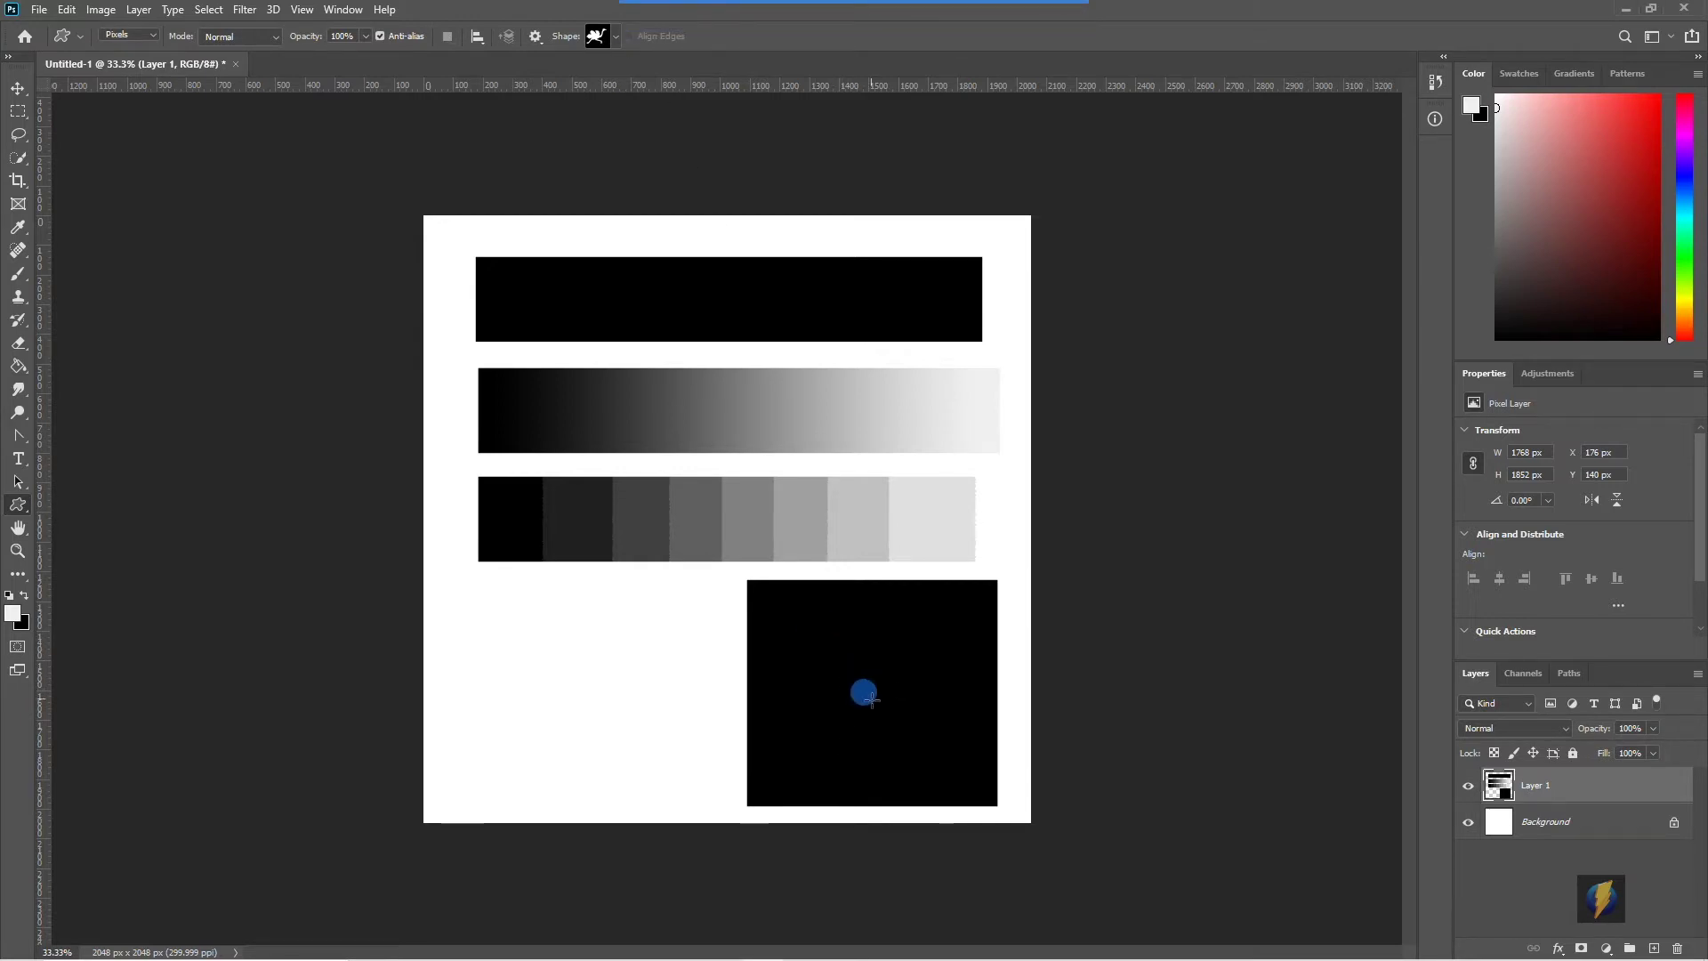
left_click_drag(786, 630, 962, 796)
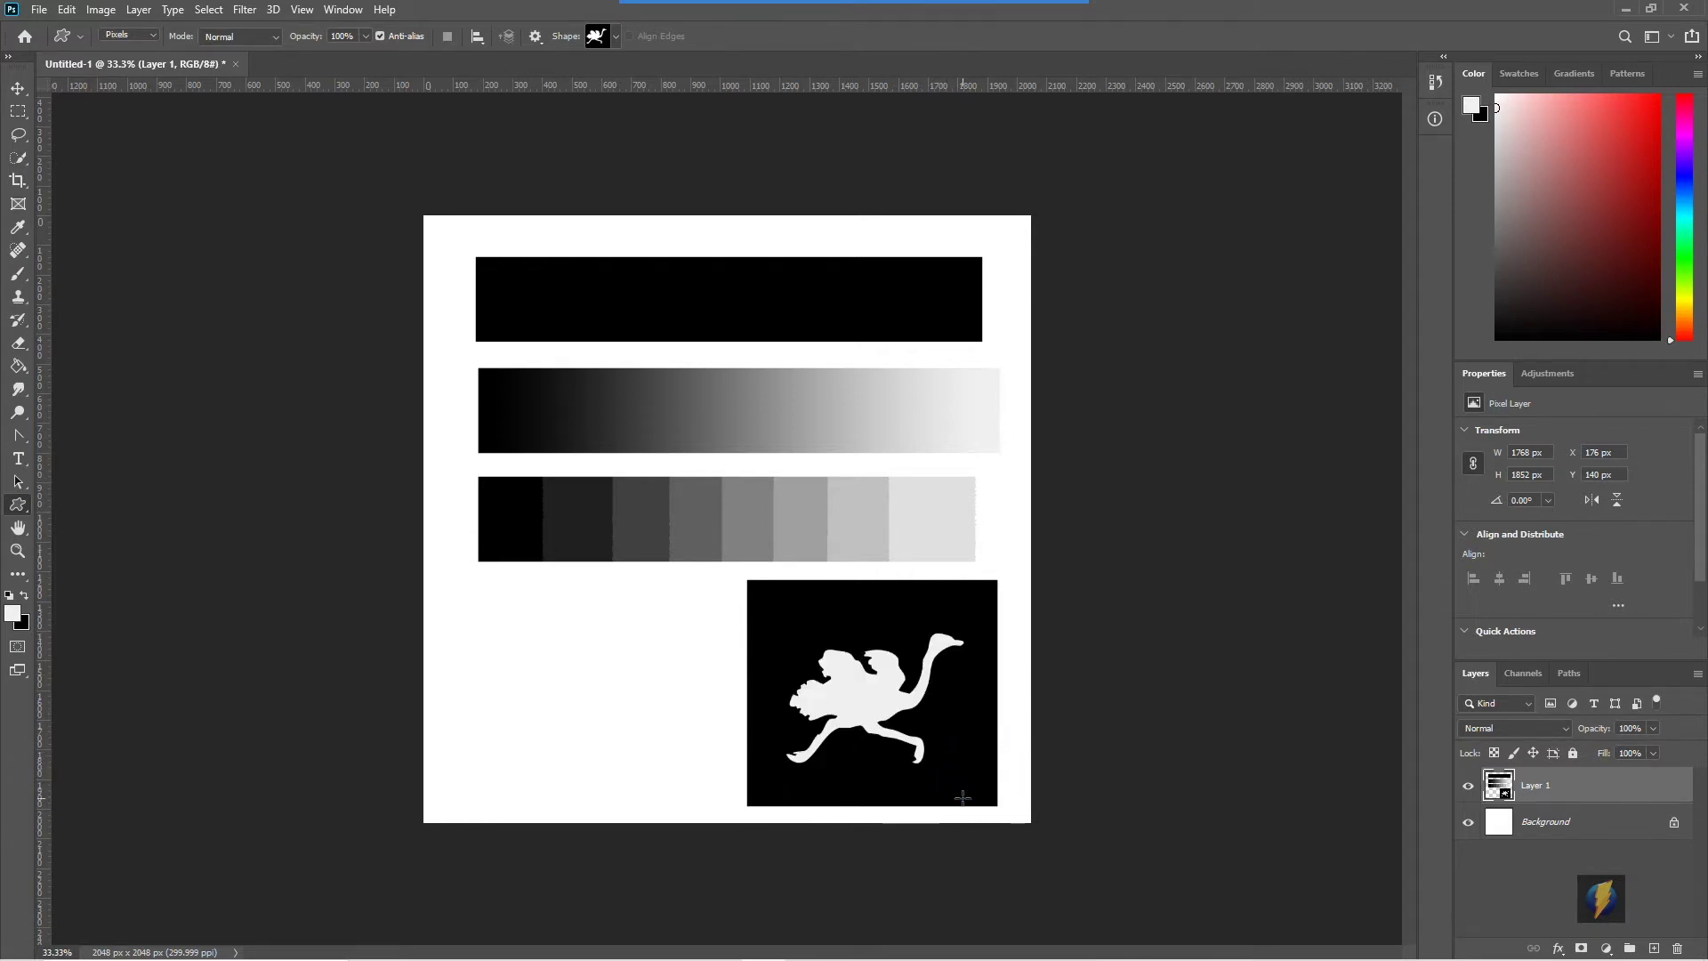
left_click(25, 596)
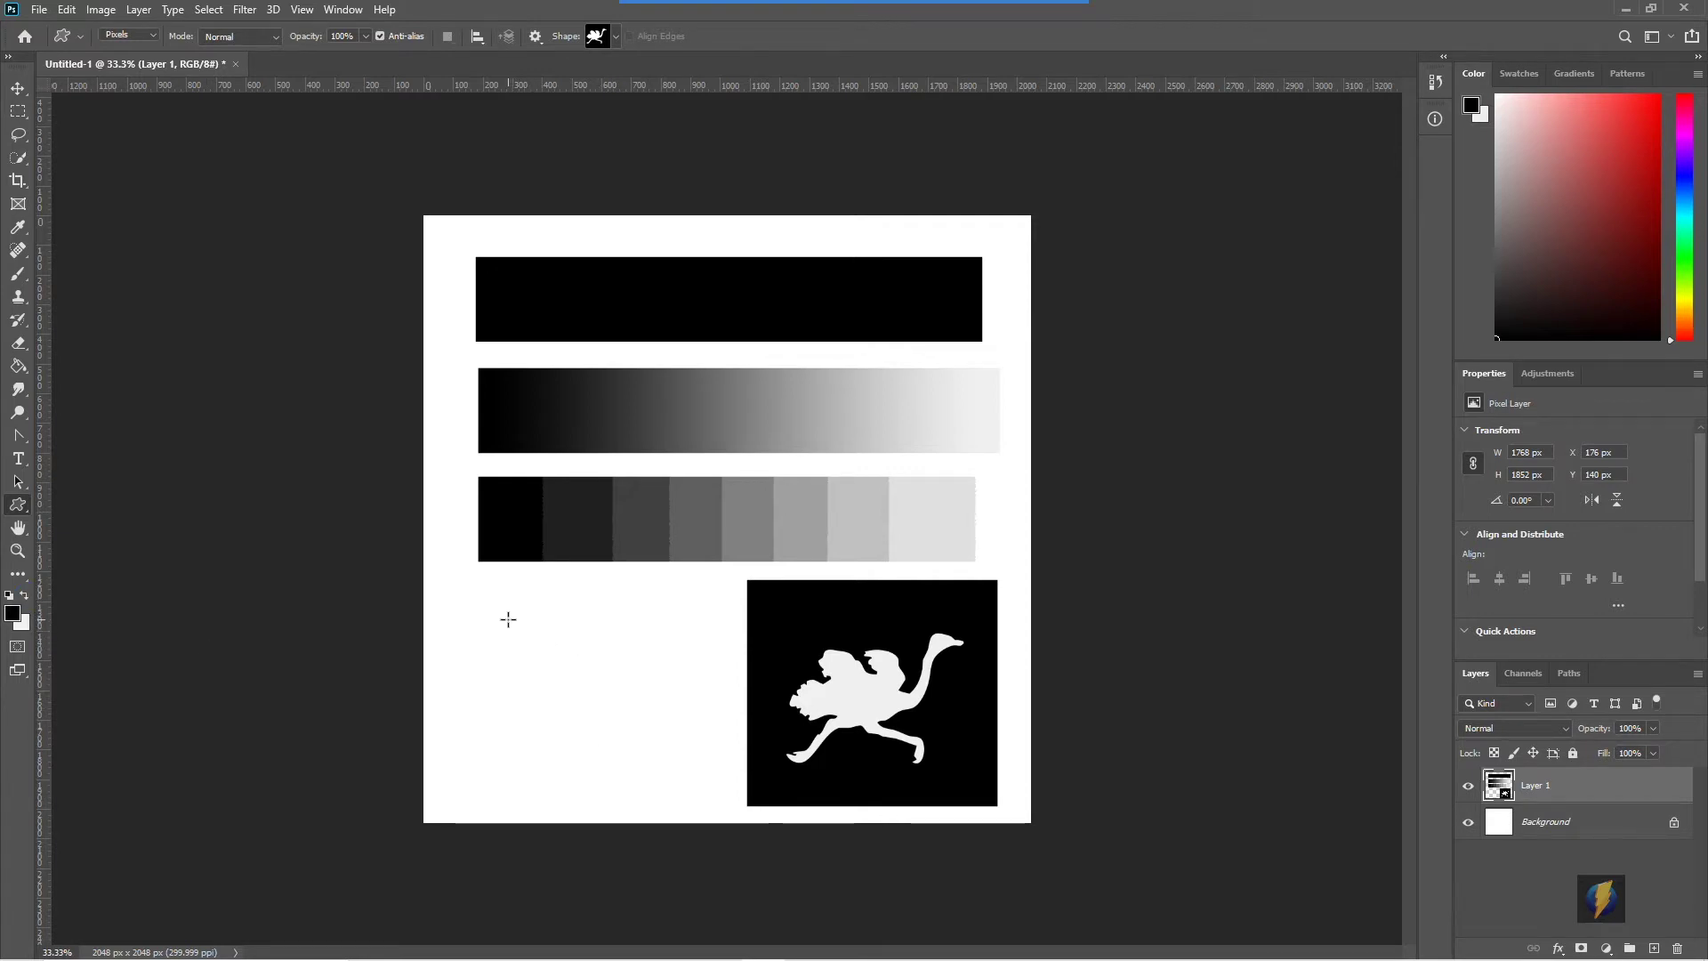
left_click_drag(502, 614, 718, 808)
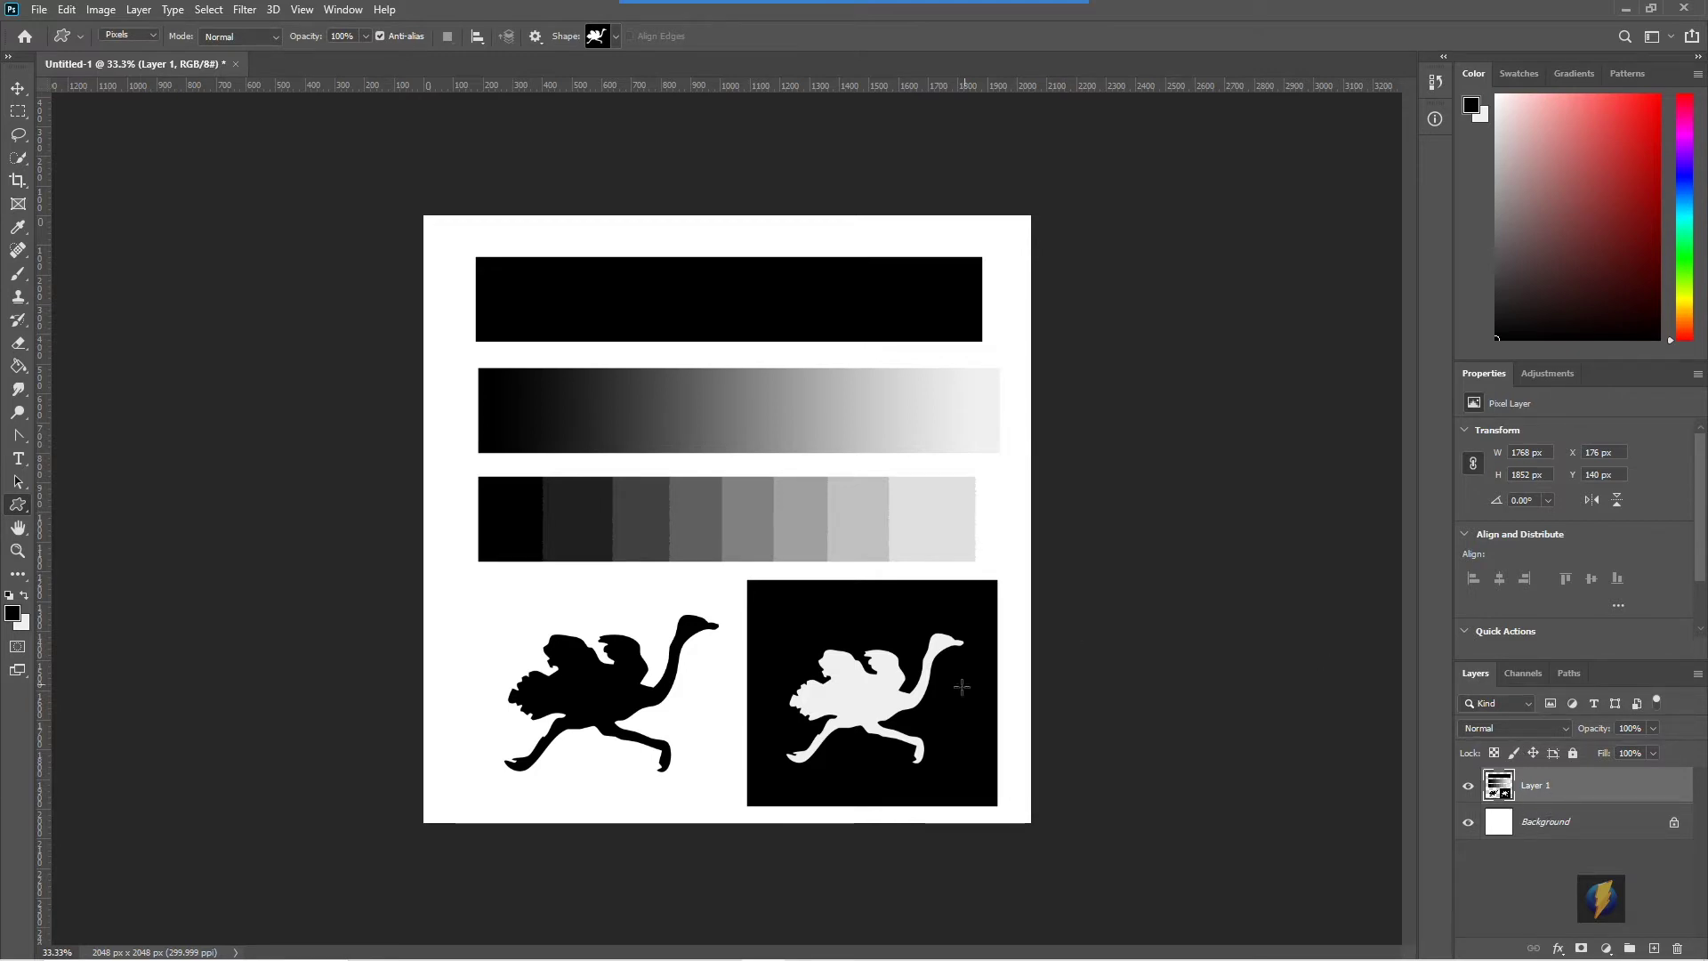
Step: Save the image to the computer in the Materials project's sourceimages folder as JPEG testTransparency, quality 12, Progressive with 3 scans
left_click(39, 9)
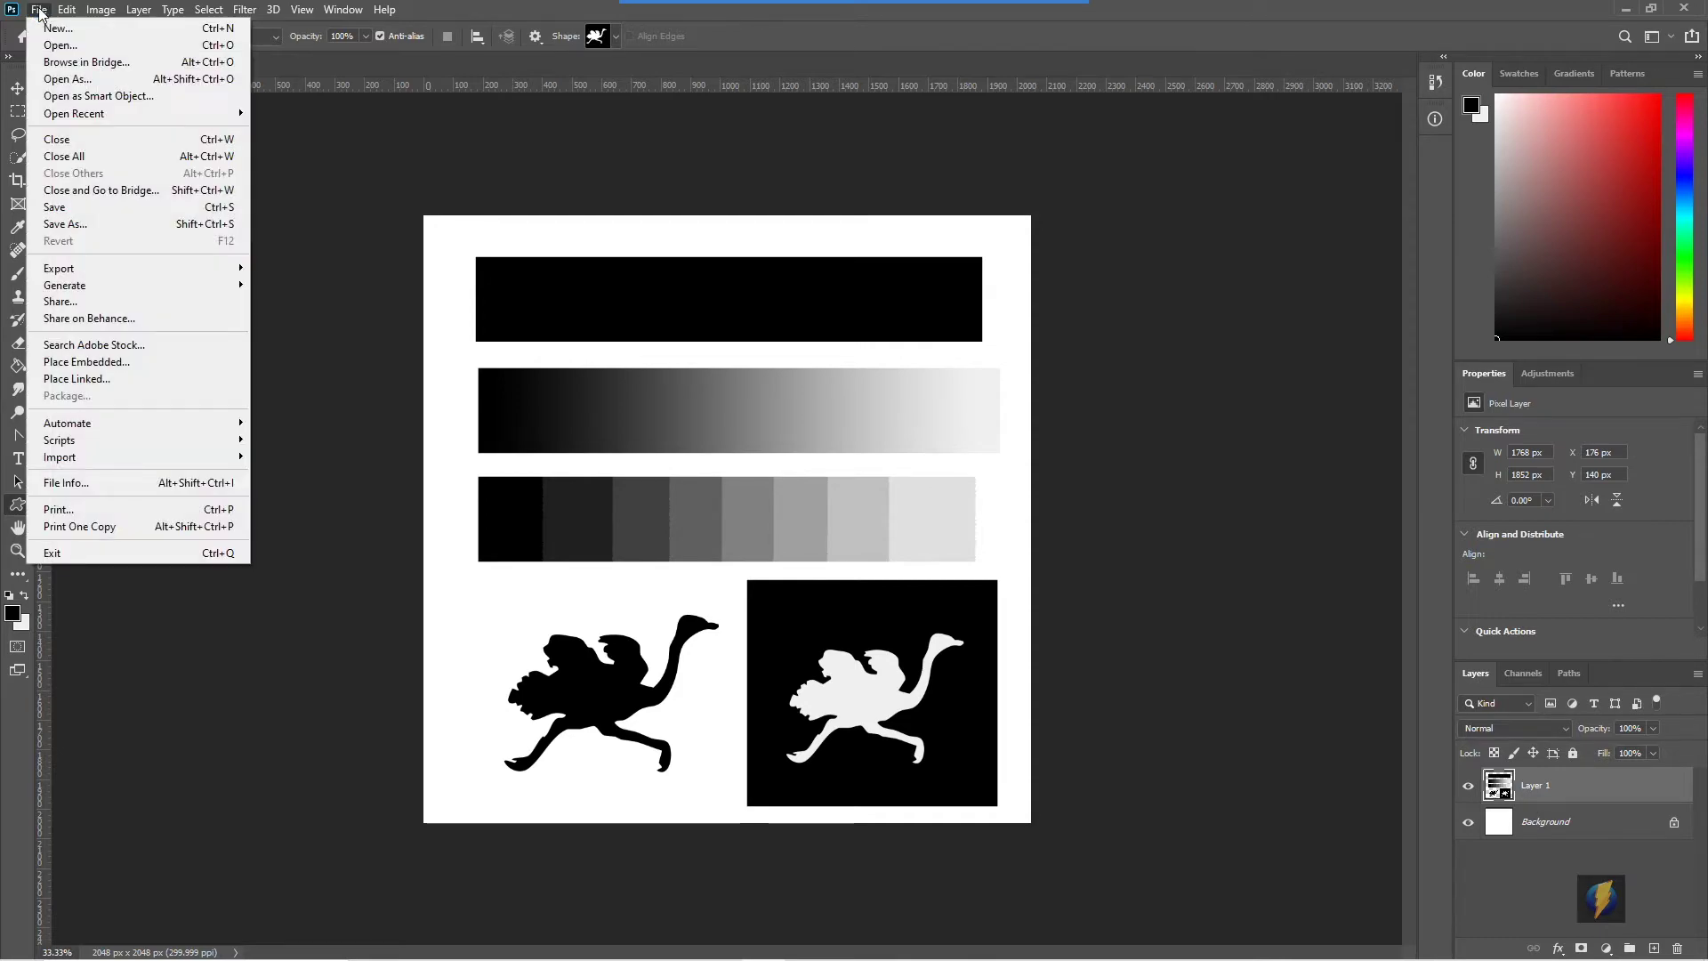
left_click(76, 224)
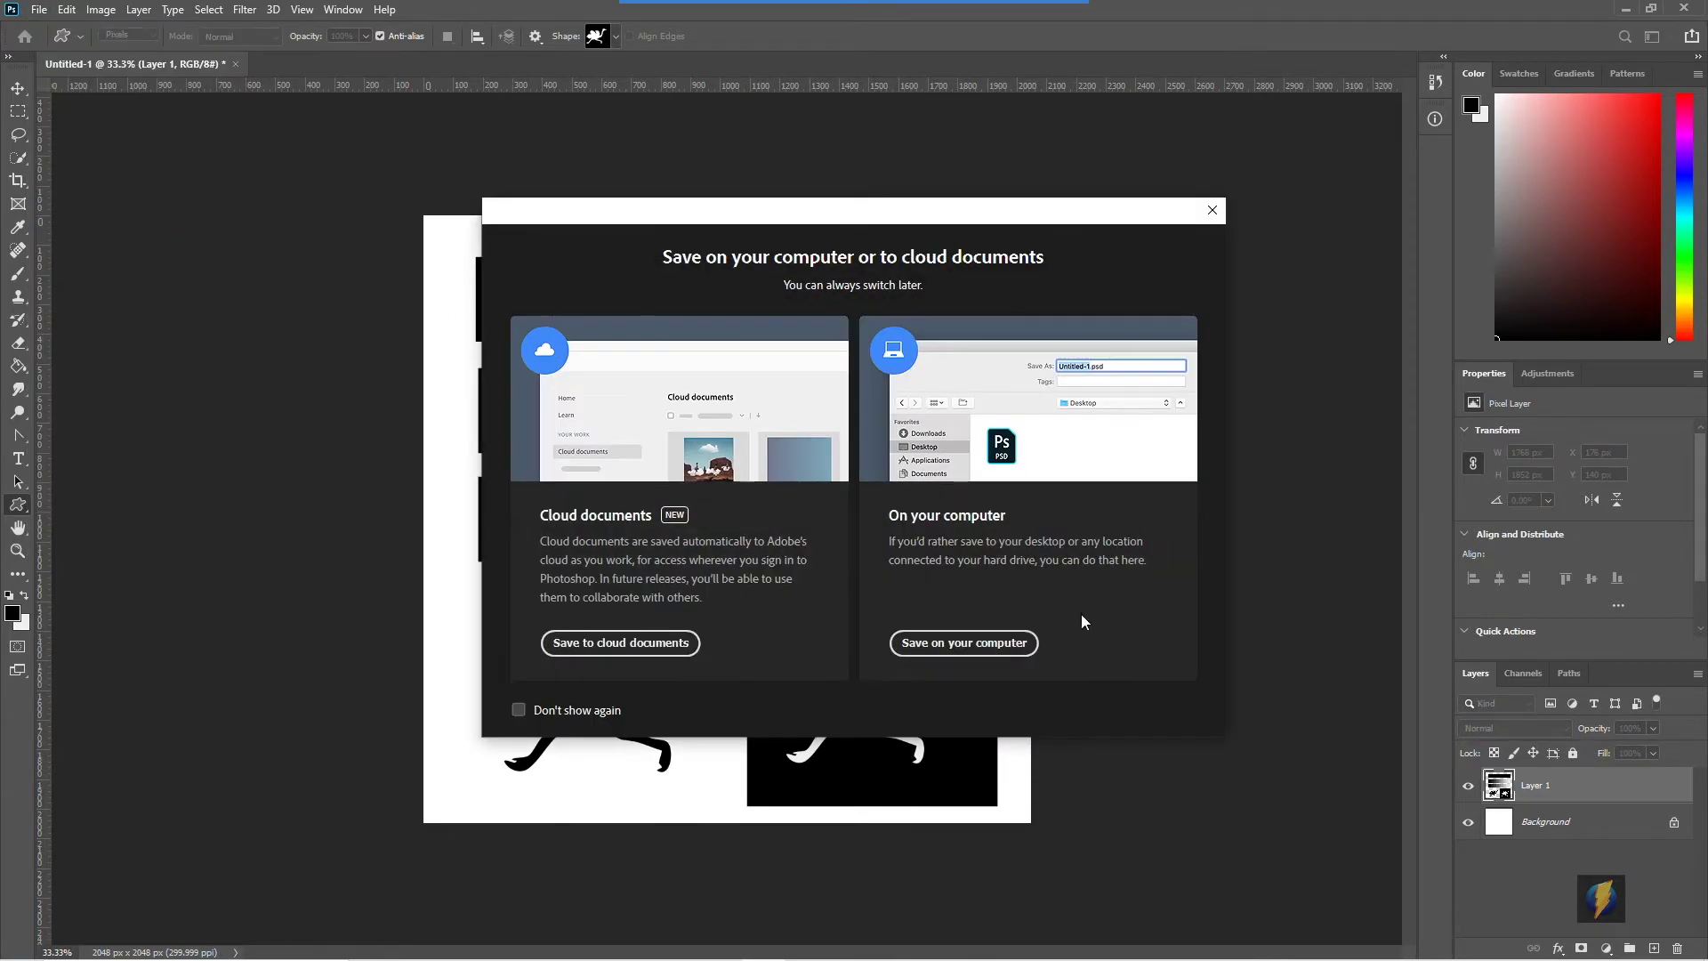
left_click(1023, 641)
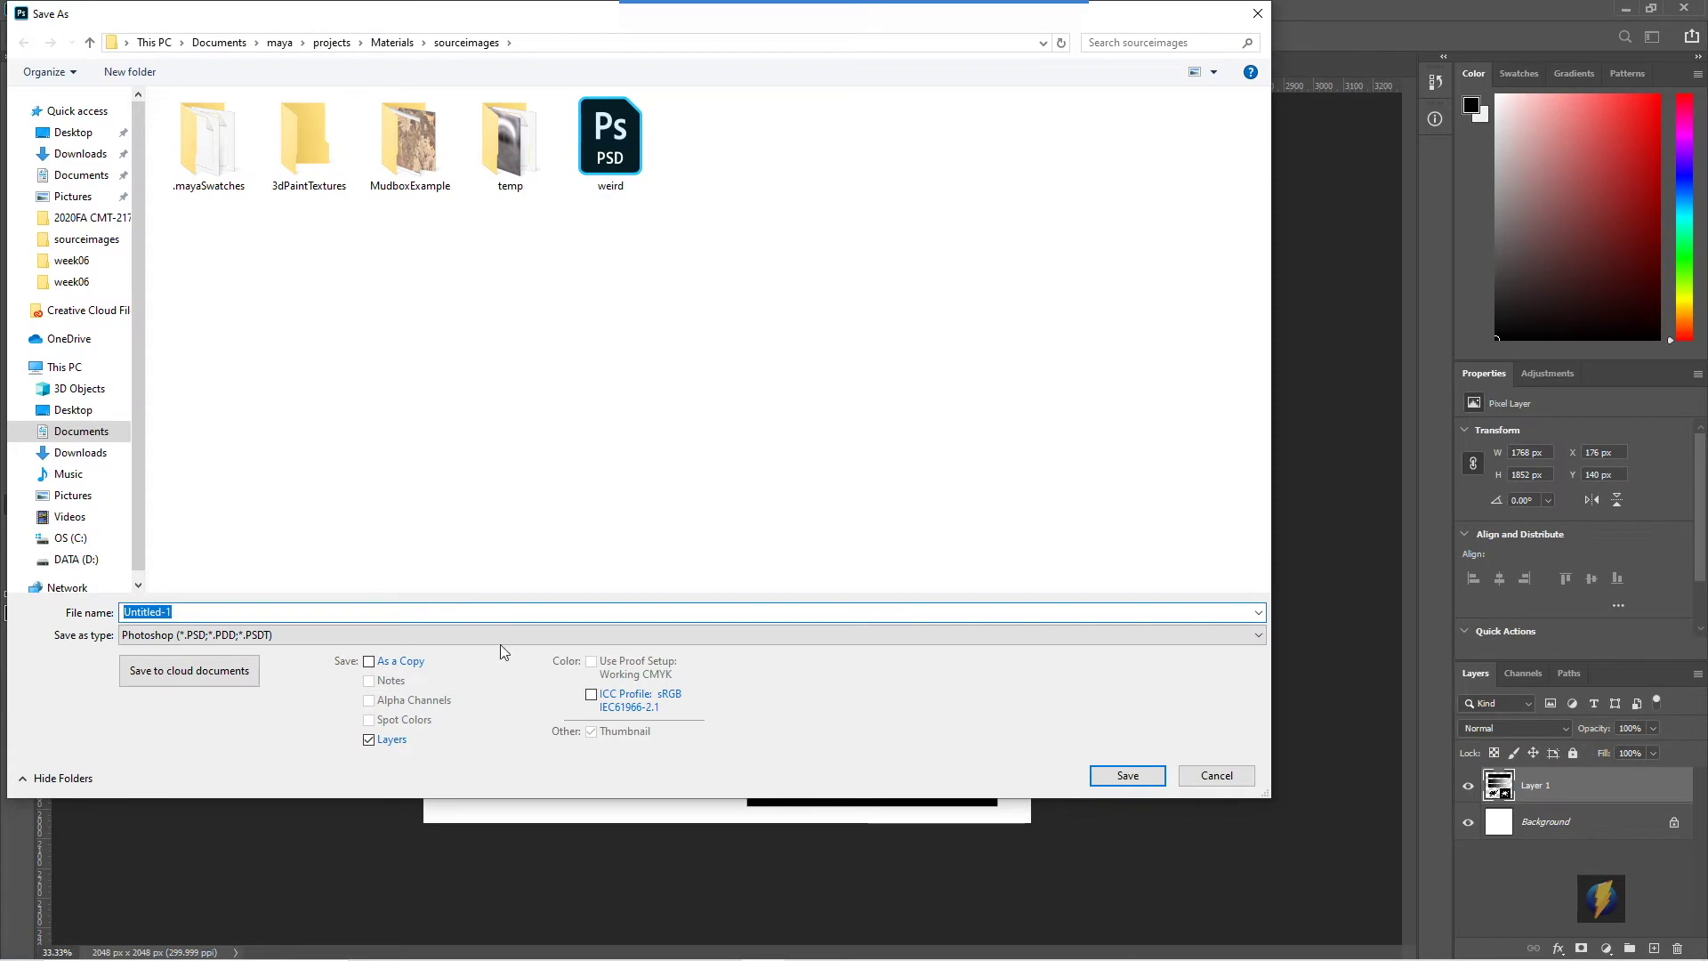
left_click(1247, 639)
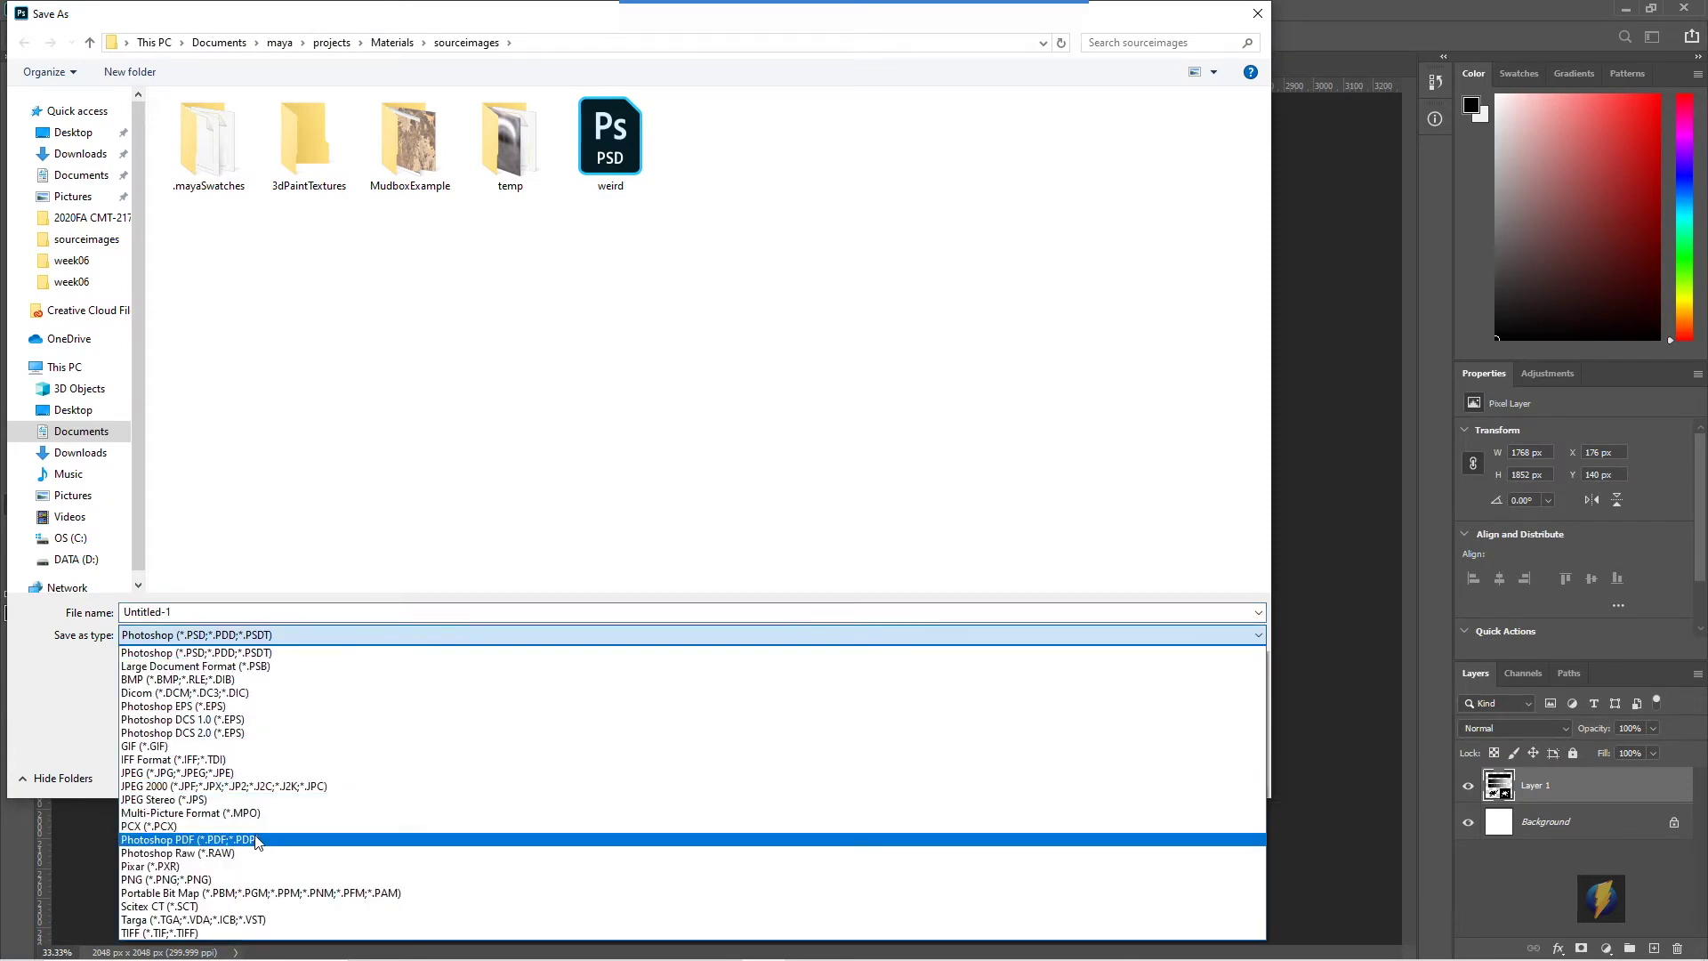
left_click(234, 772)
left_click(321, 612)
type("te")
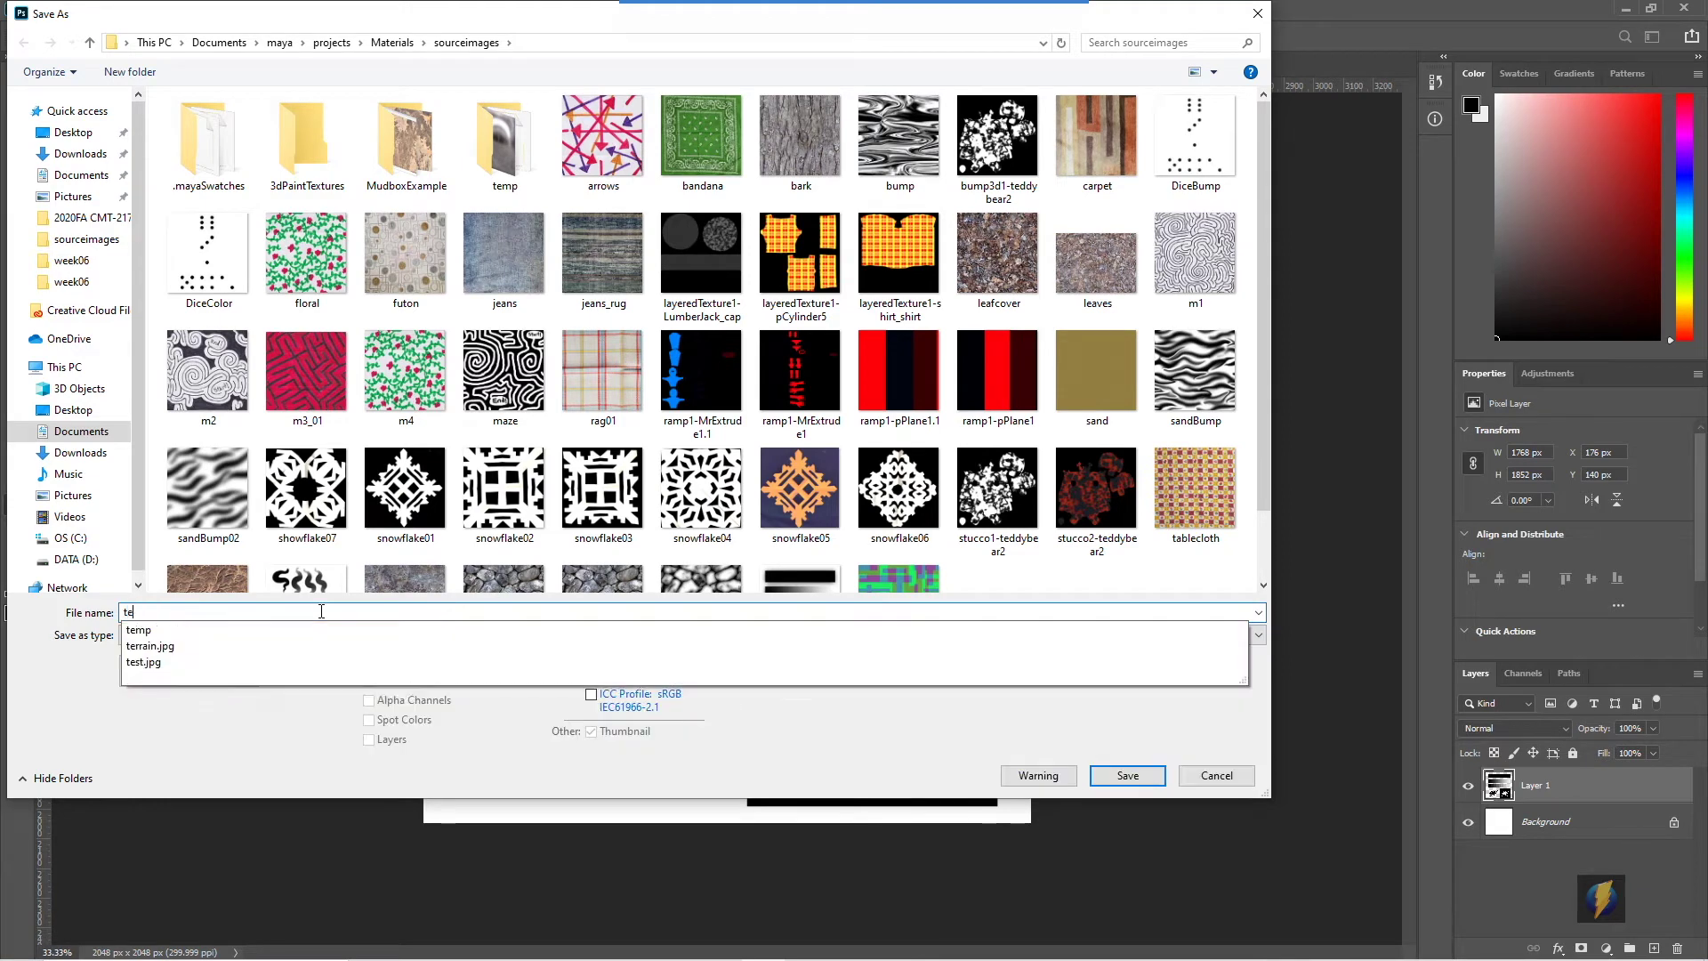
type("stTranspar")
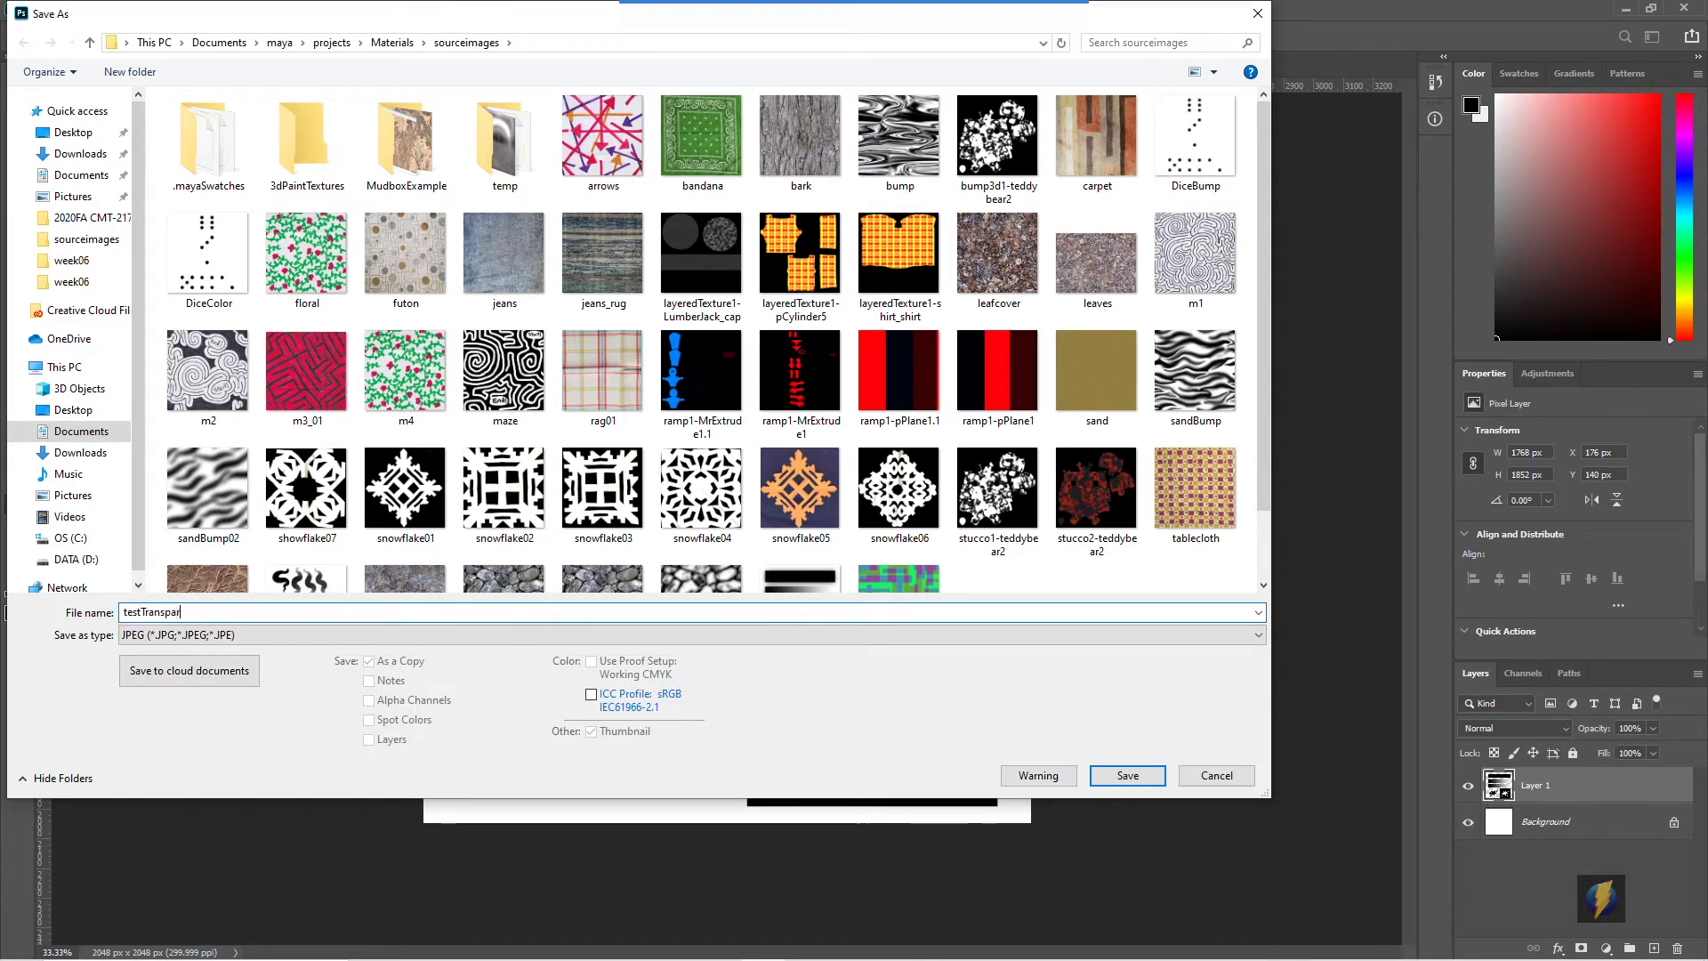
type("ency")
key("Return")
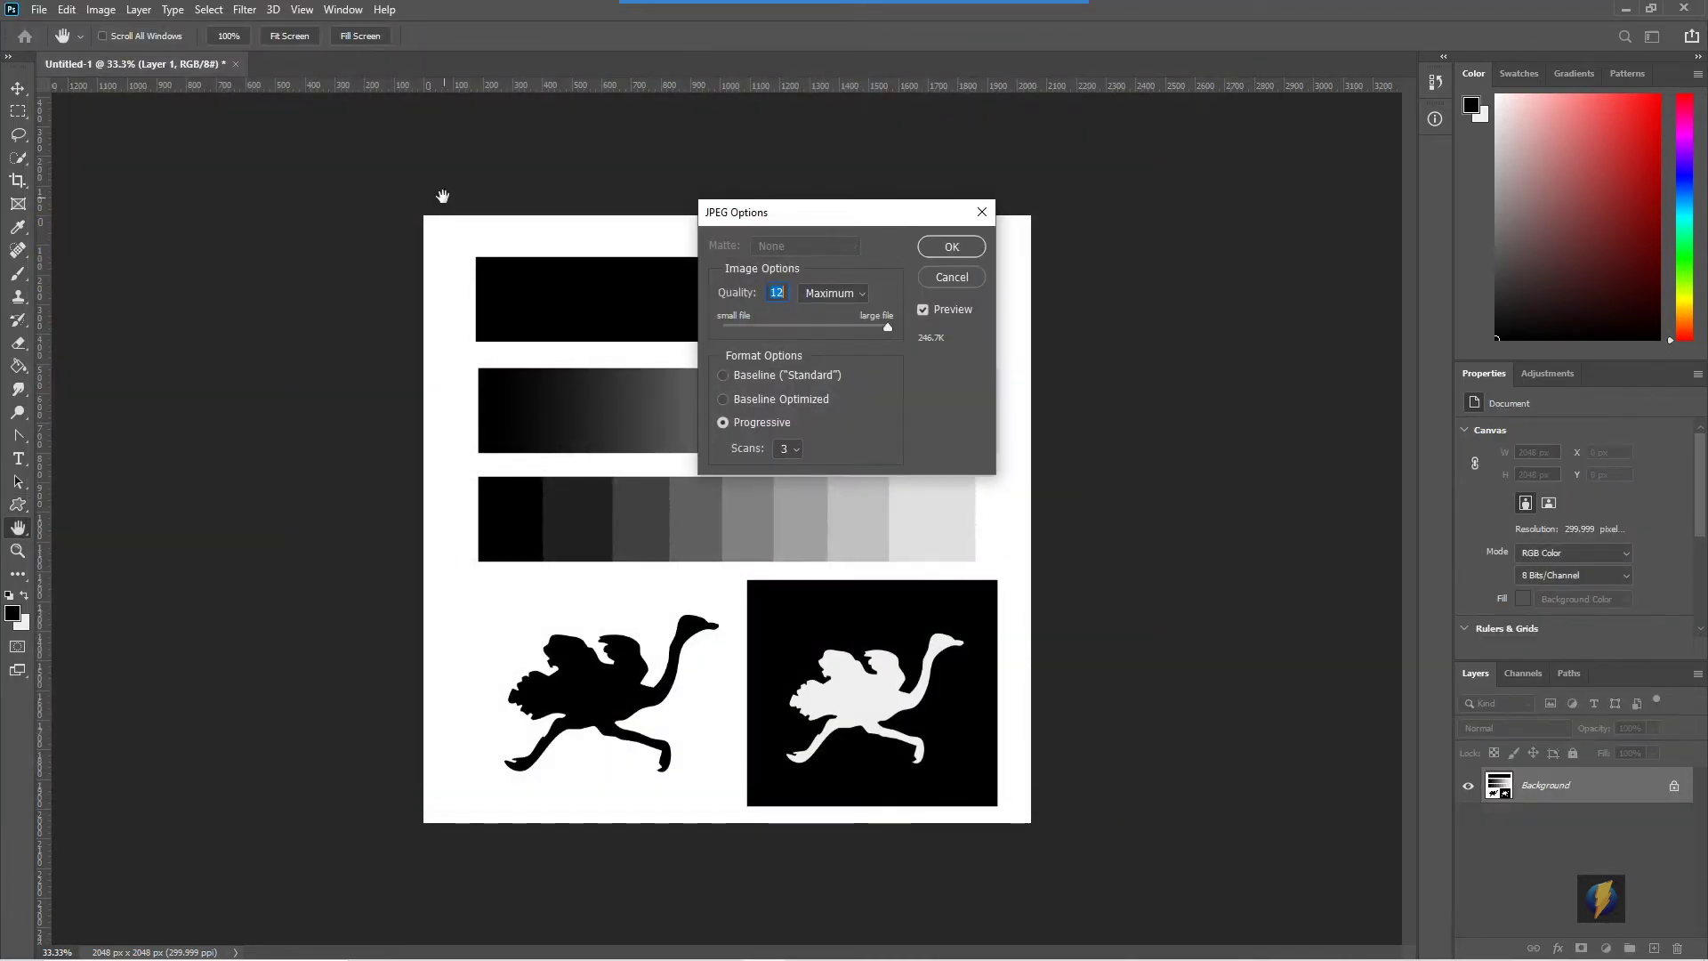
left_click(947, 247)
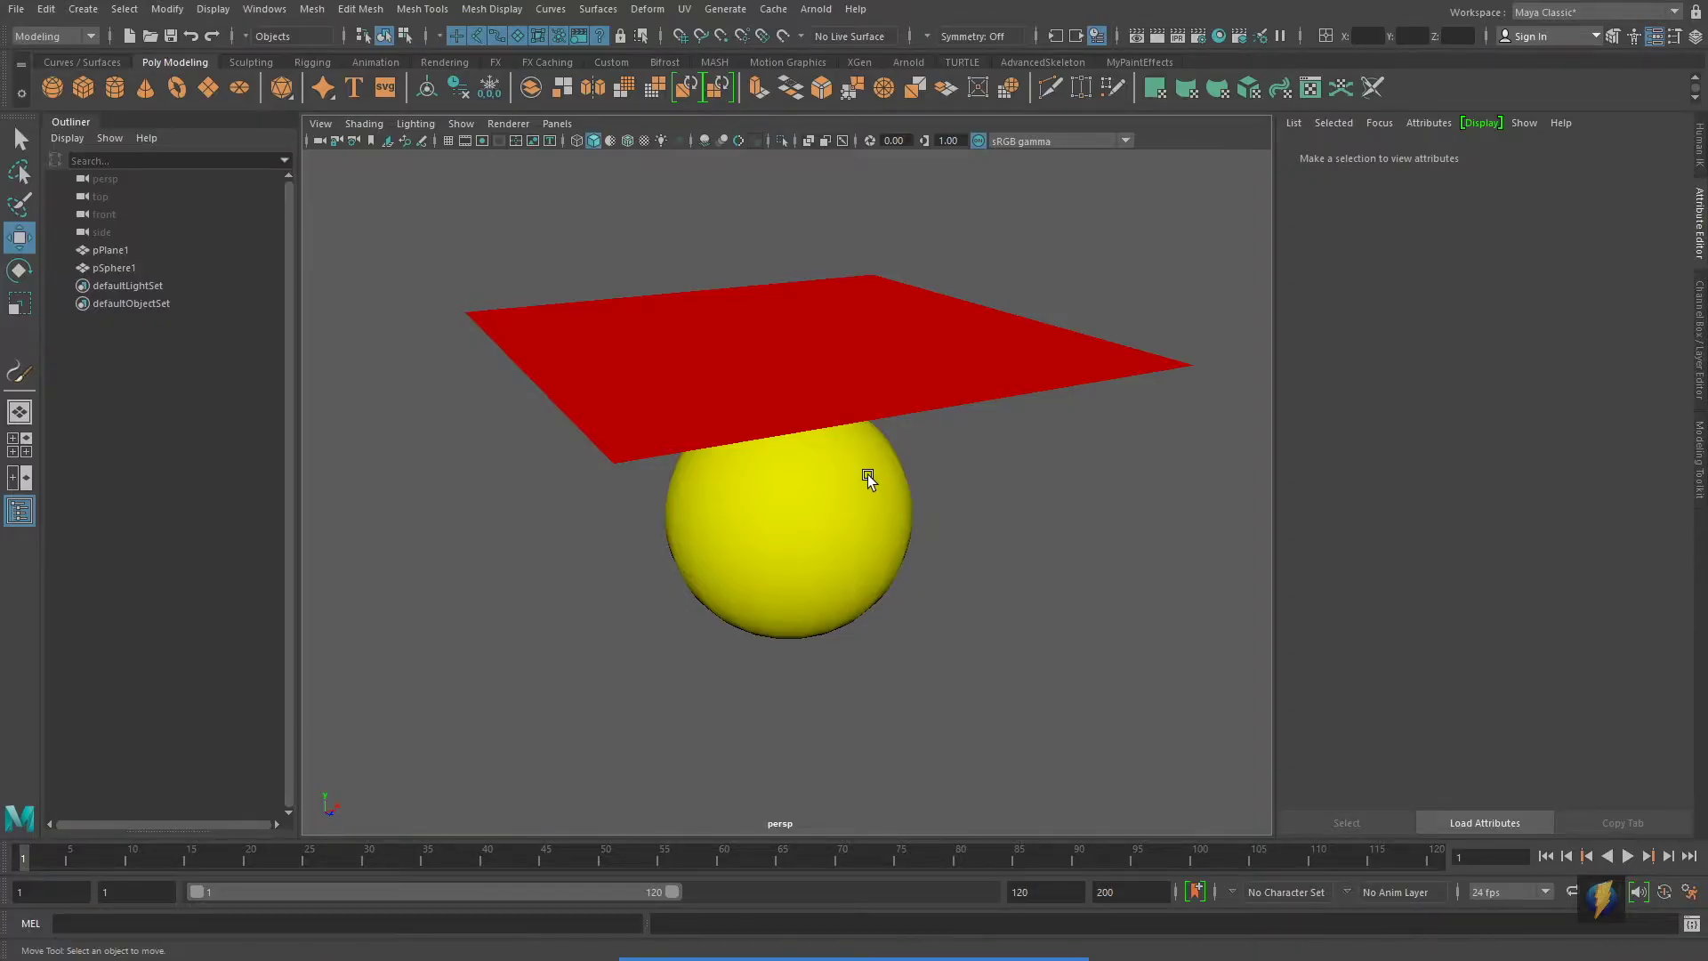
Step: Switch to Maya, select the plane above the sphere, open the Hypershade and create a new Lambert material
mouse_move(824, 494)
left_mouse_down("alt")
mouse_move(865, 407)
mouse_move(791, 488)
mouse_move(829, 491)
left_mouse_up("alt")
left_click(811, 514)
left_click_drag(1113, 515, 1091, 475, "alt")
left_click(1059, 376)
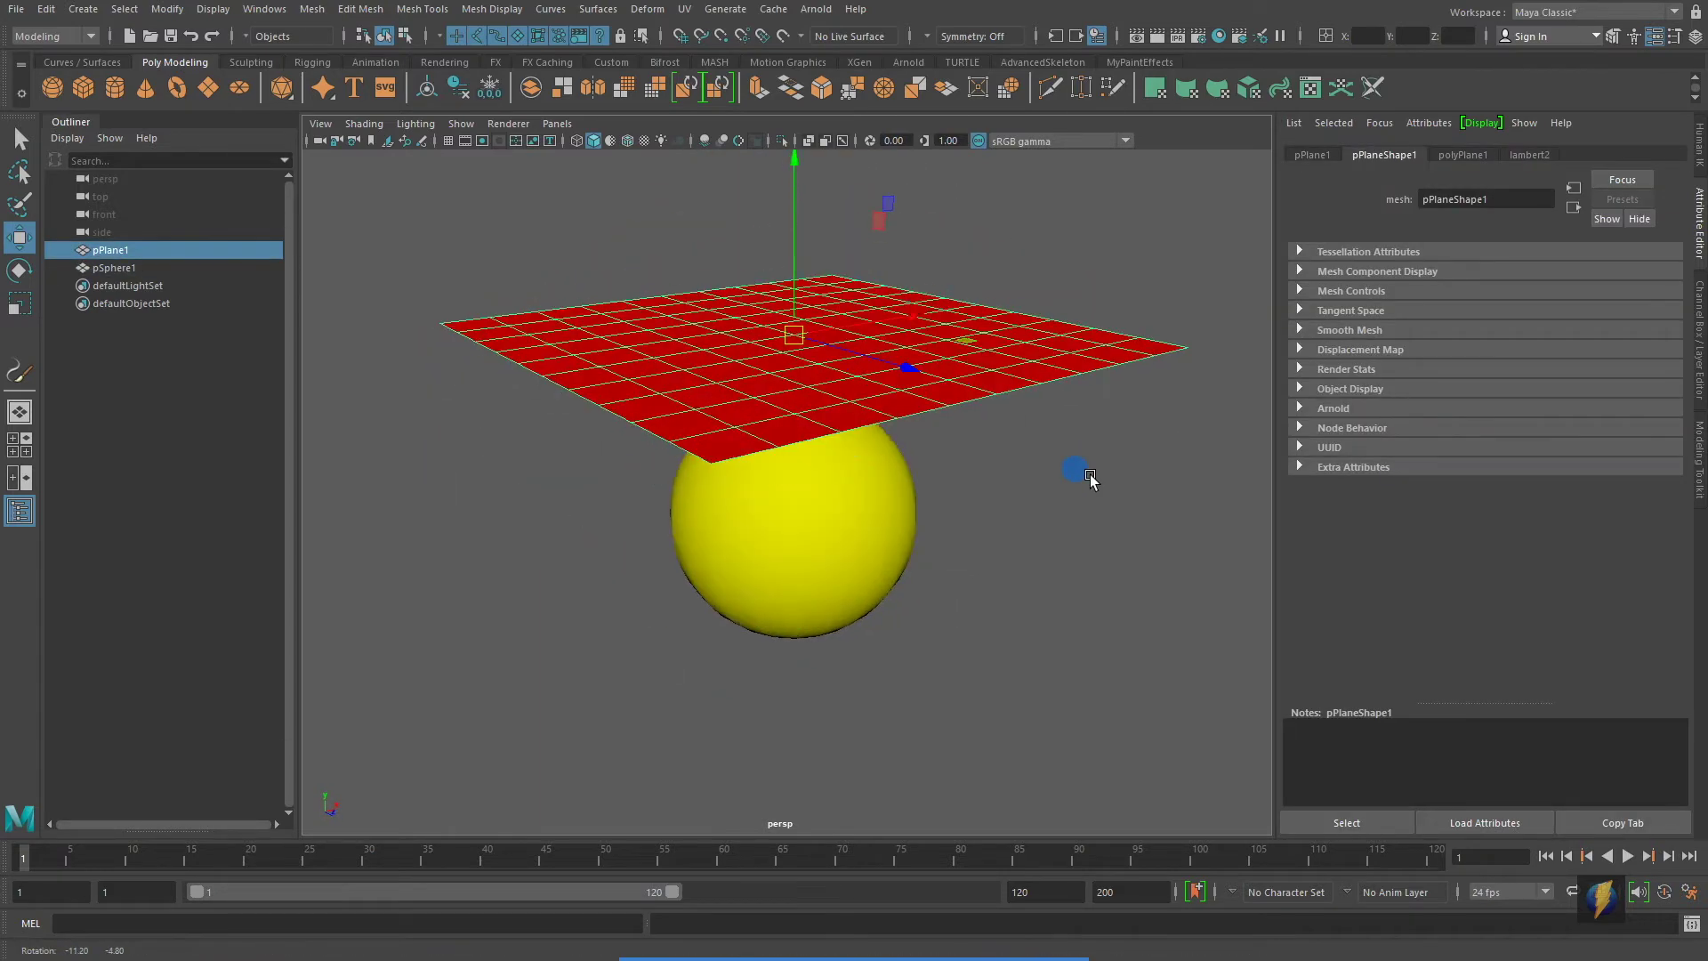
middle_click_drag(1056, 465, 1055, 482, "alt")
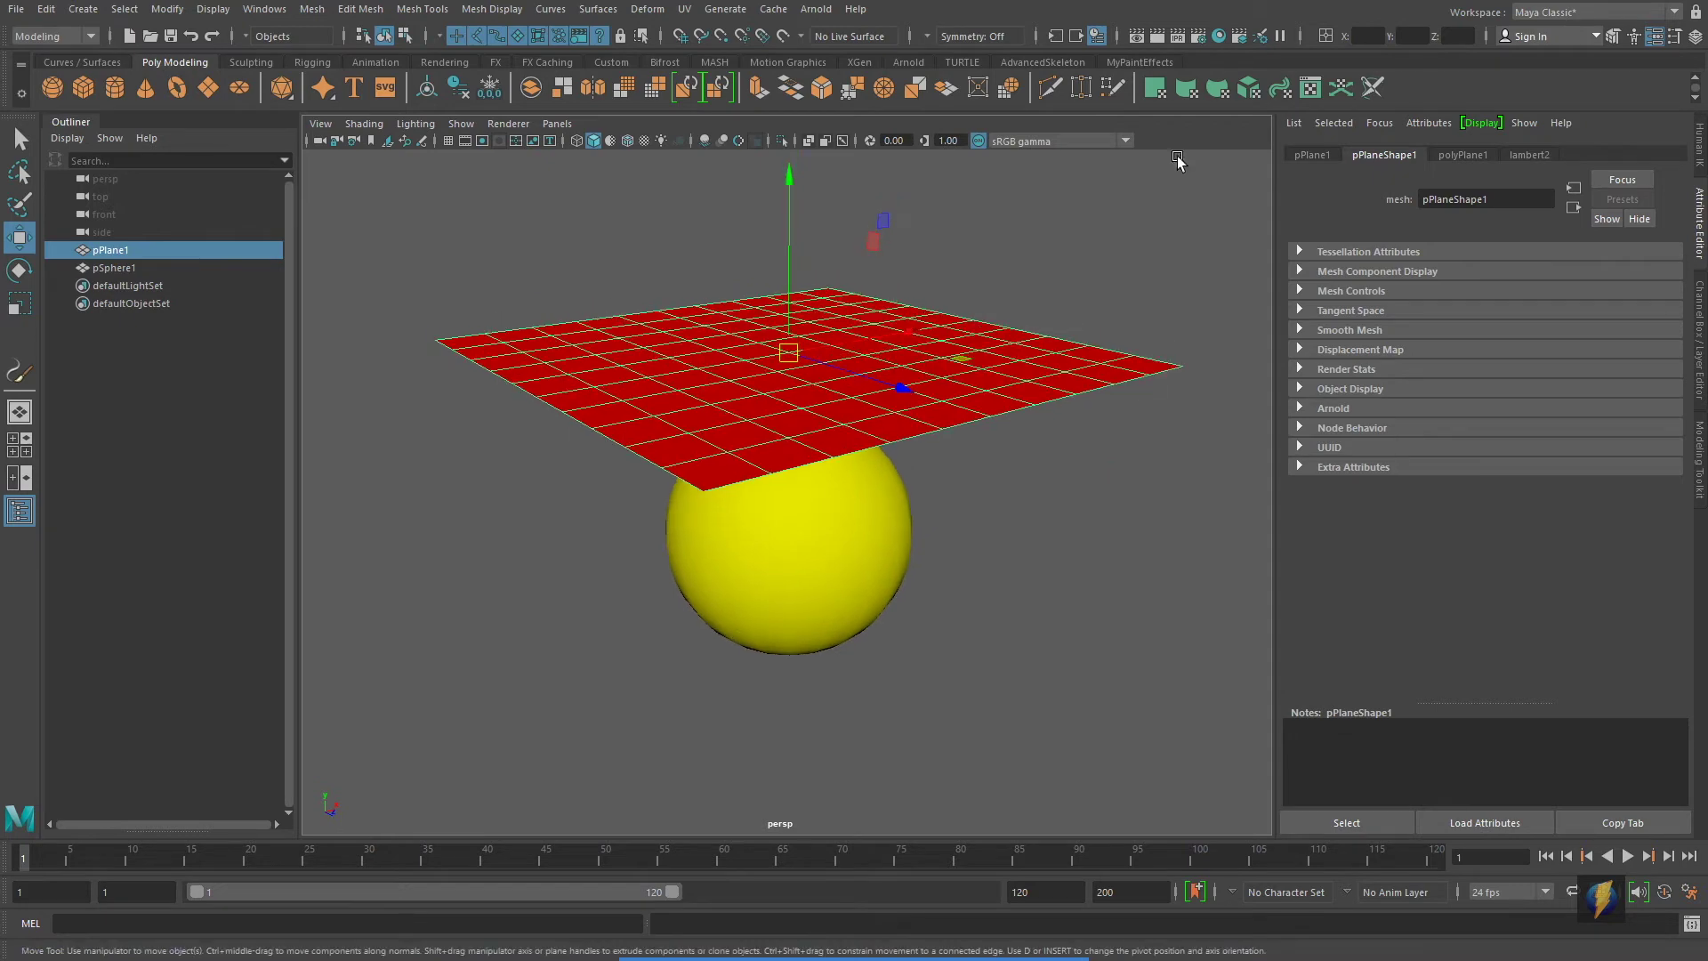
left_click(1220, 38)
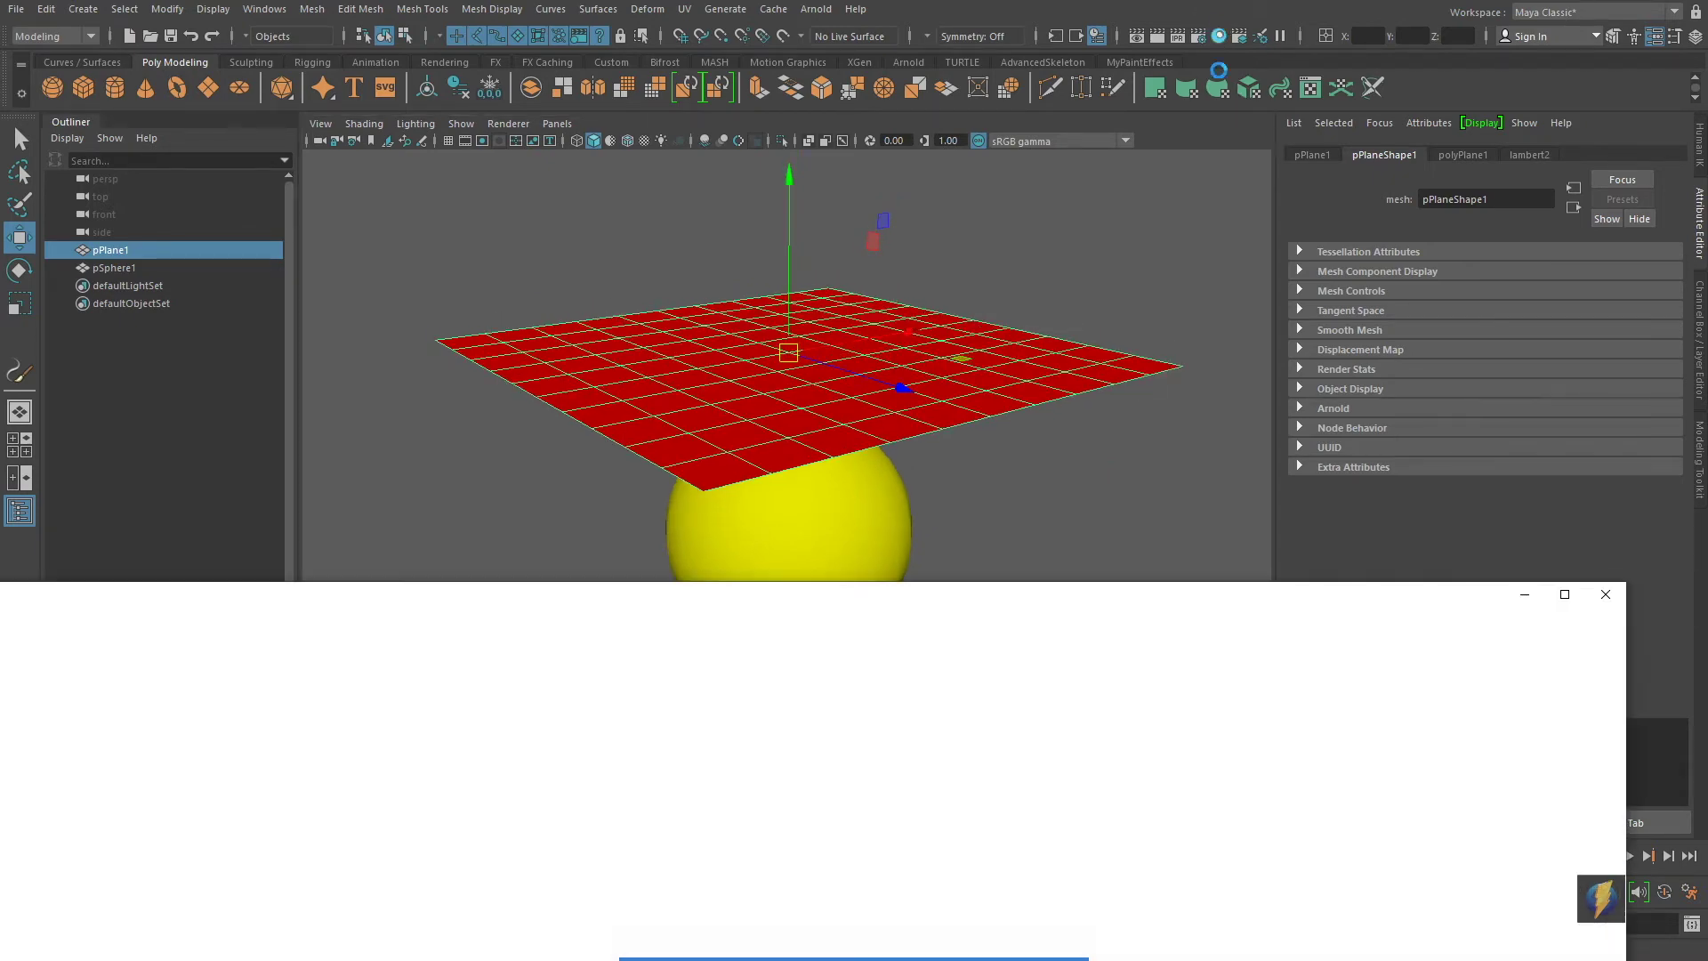
left_click_drag(1006, 598, 1093, 267)
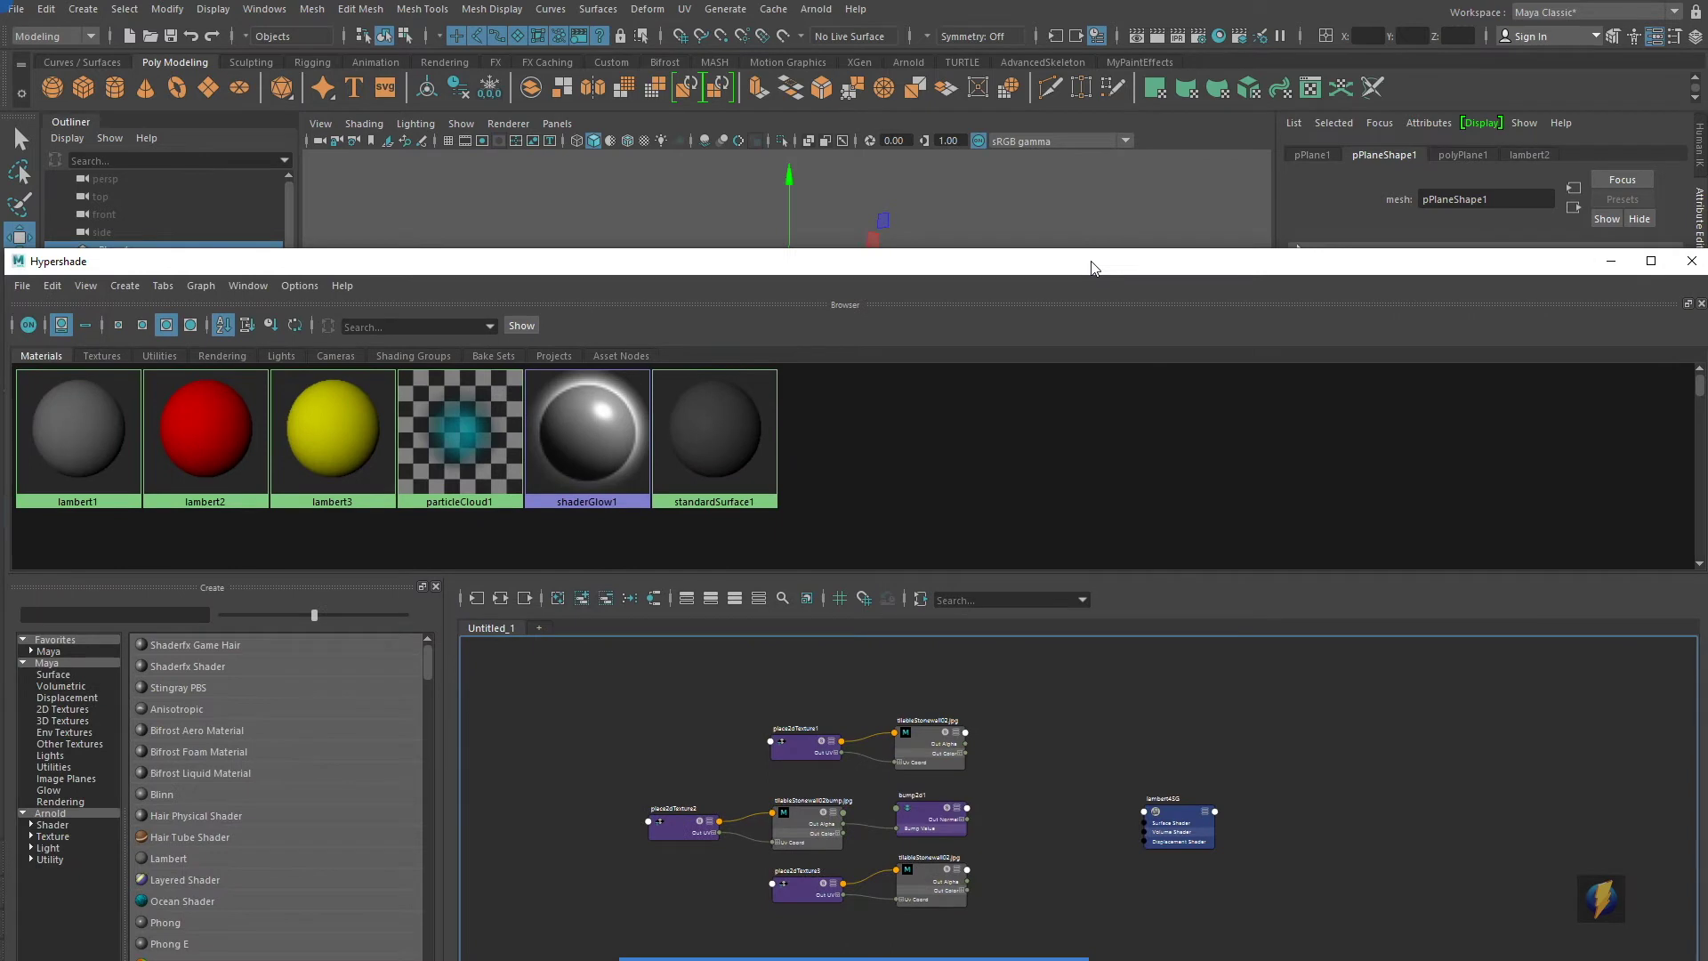
left_click(169, 859)
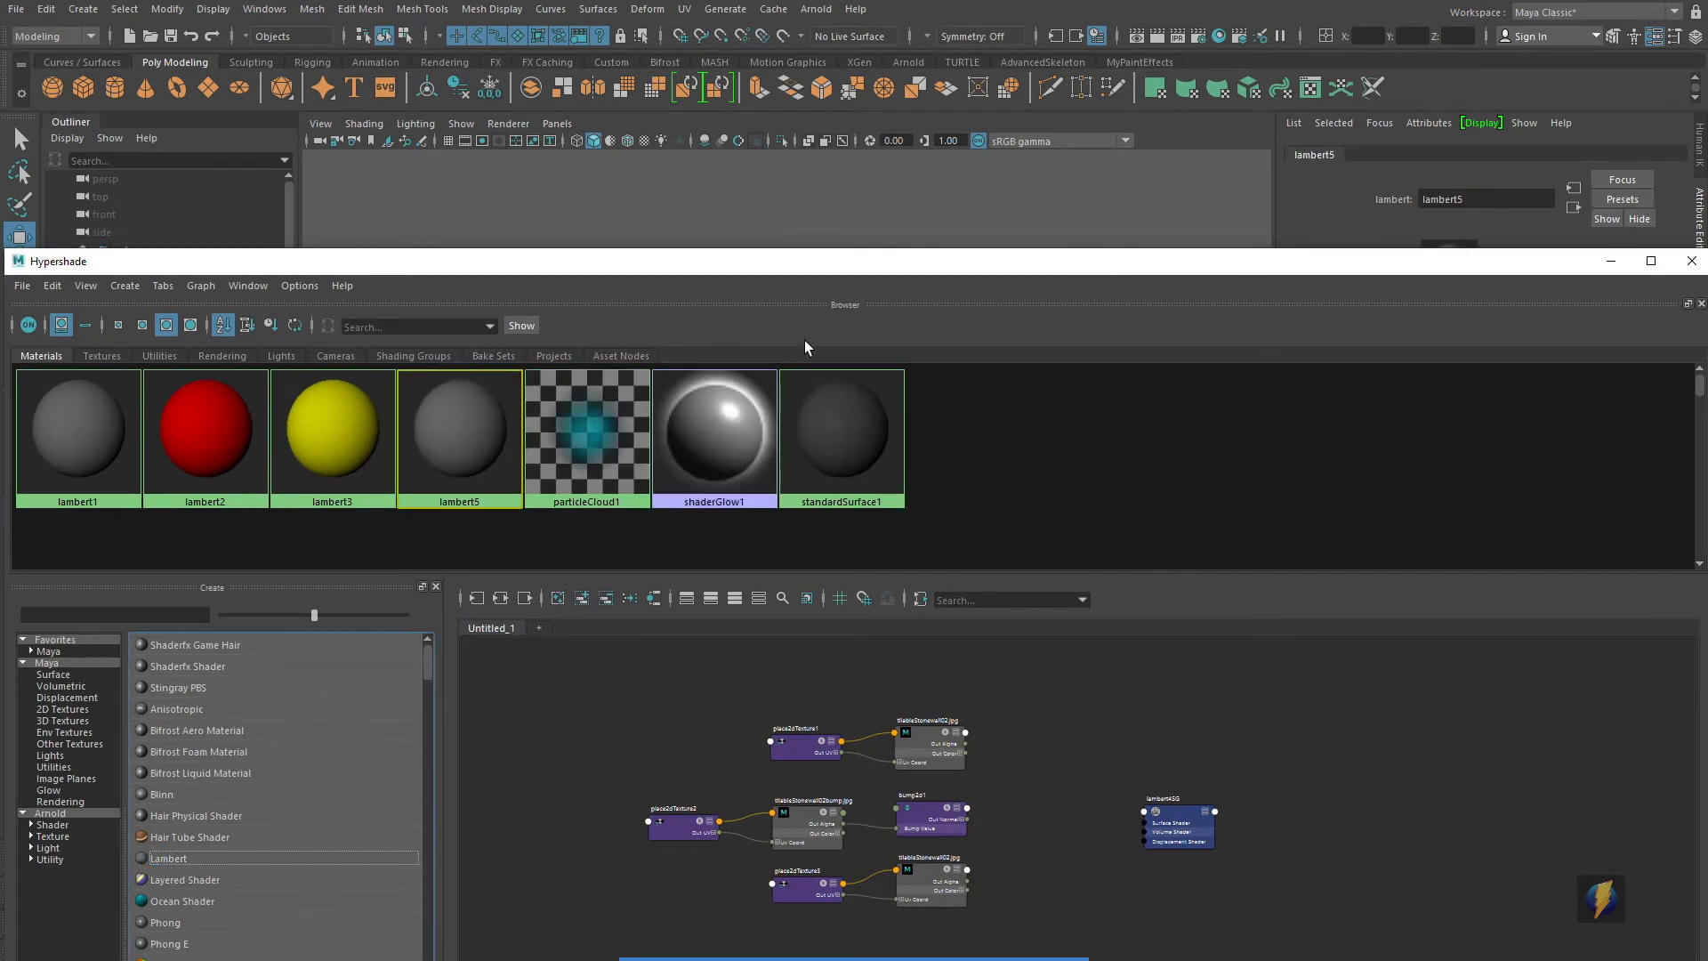
Step: Move the Hypershade window clear of the model and assign the new grey Lambert material to the plane
left_click_drag(833, 271, 814, 445)
middle_click_drag(441, 591, 1331, 430)
left_click_drag(1338, 429, 1273, 587)
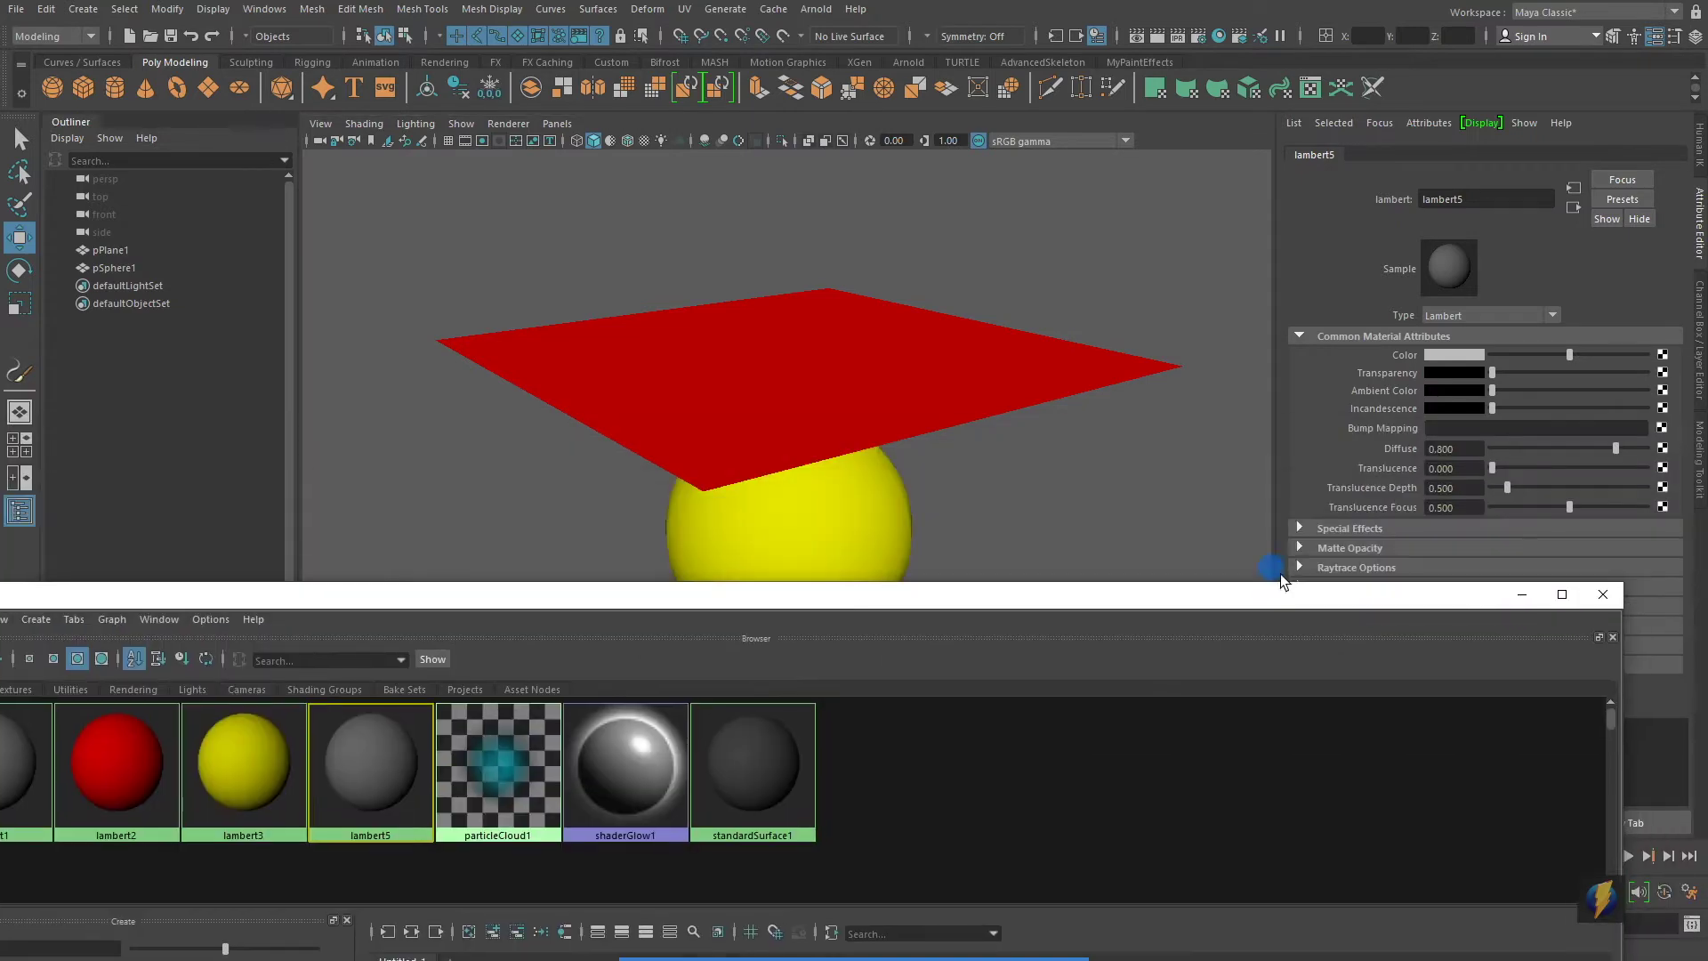
middle_click_drag(345, 756, 343, 762)
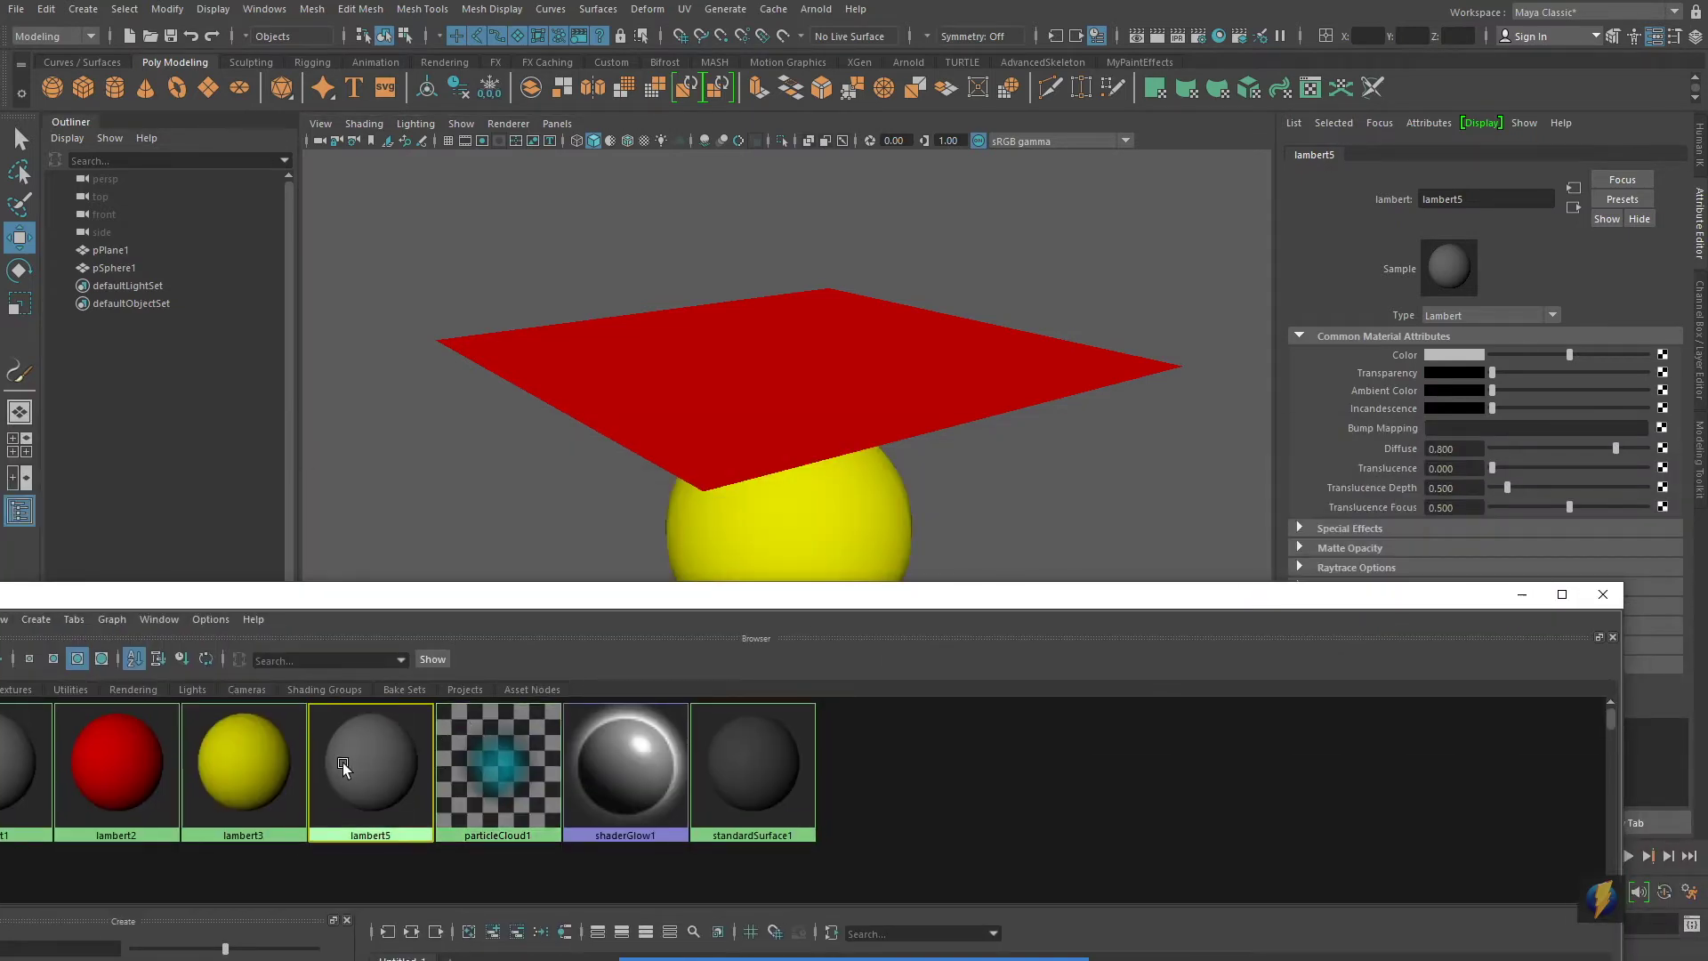
middle_click_drag(594, 377, 596, 378)
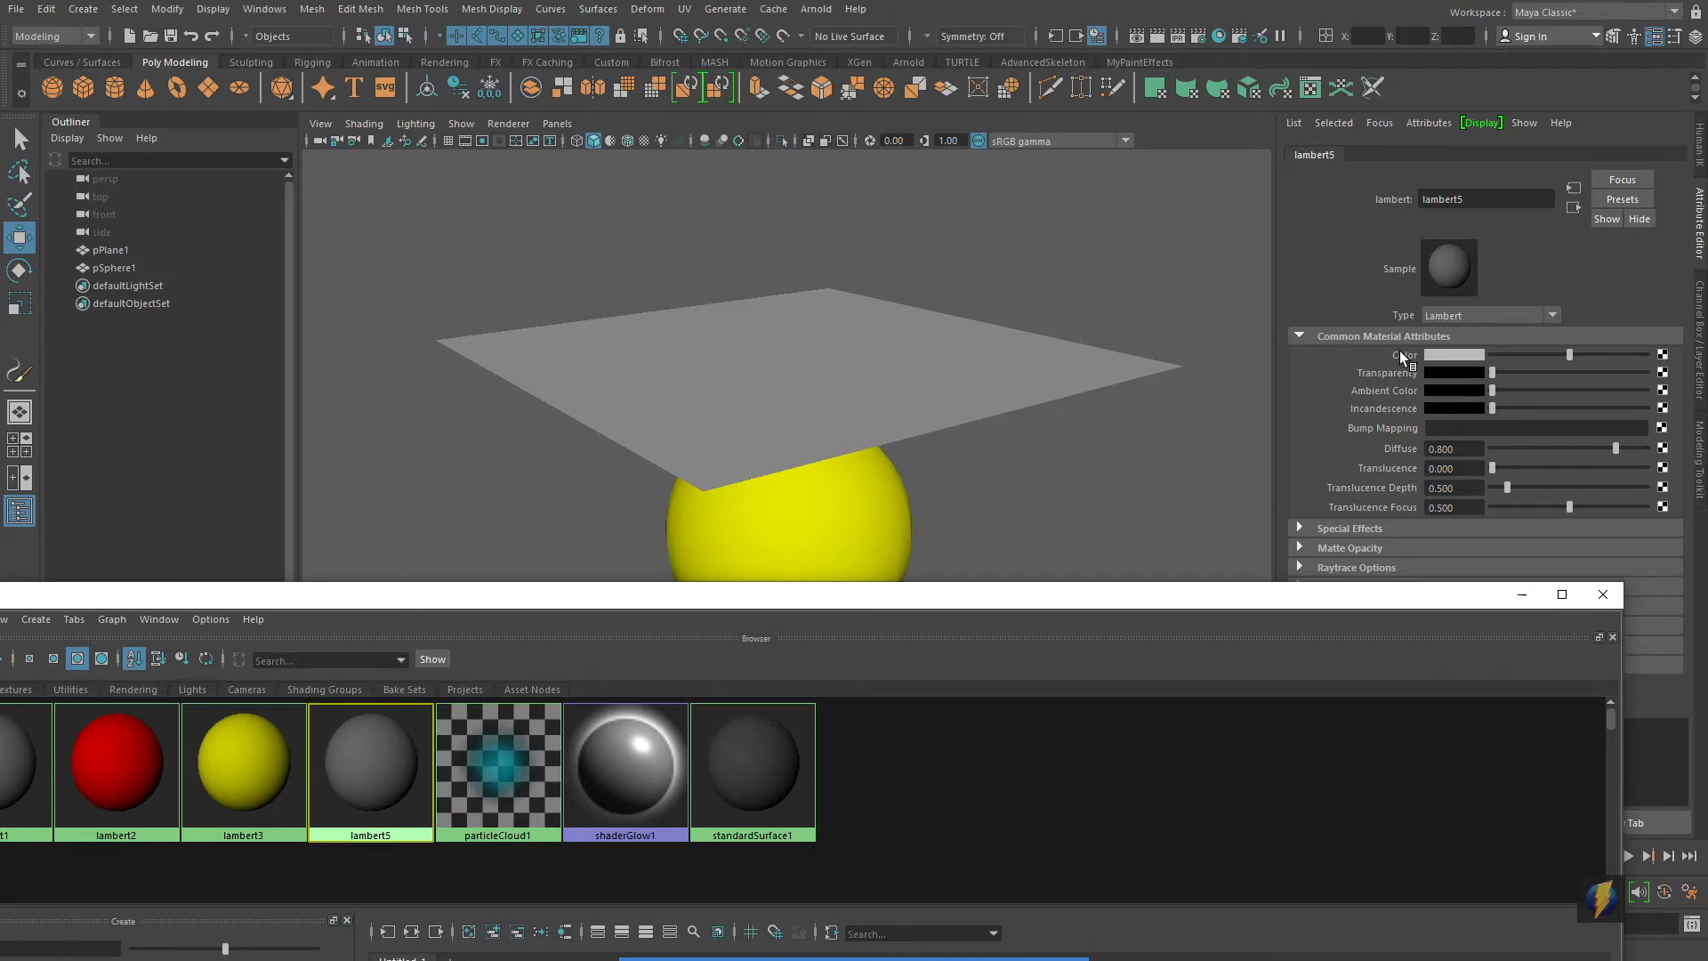
Step: Map a File texture to the new Lambert's Color and load testTransparency.jpg from the sourceimages folder
left_click(1662, 354)
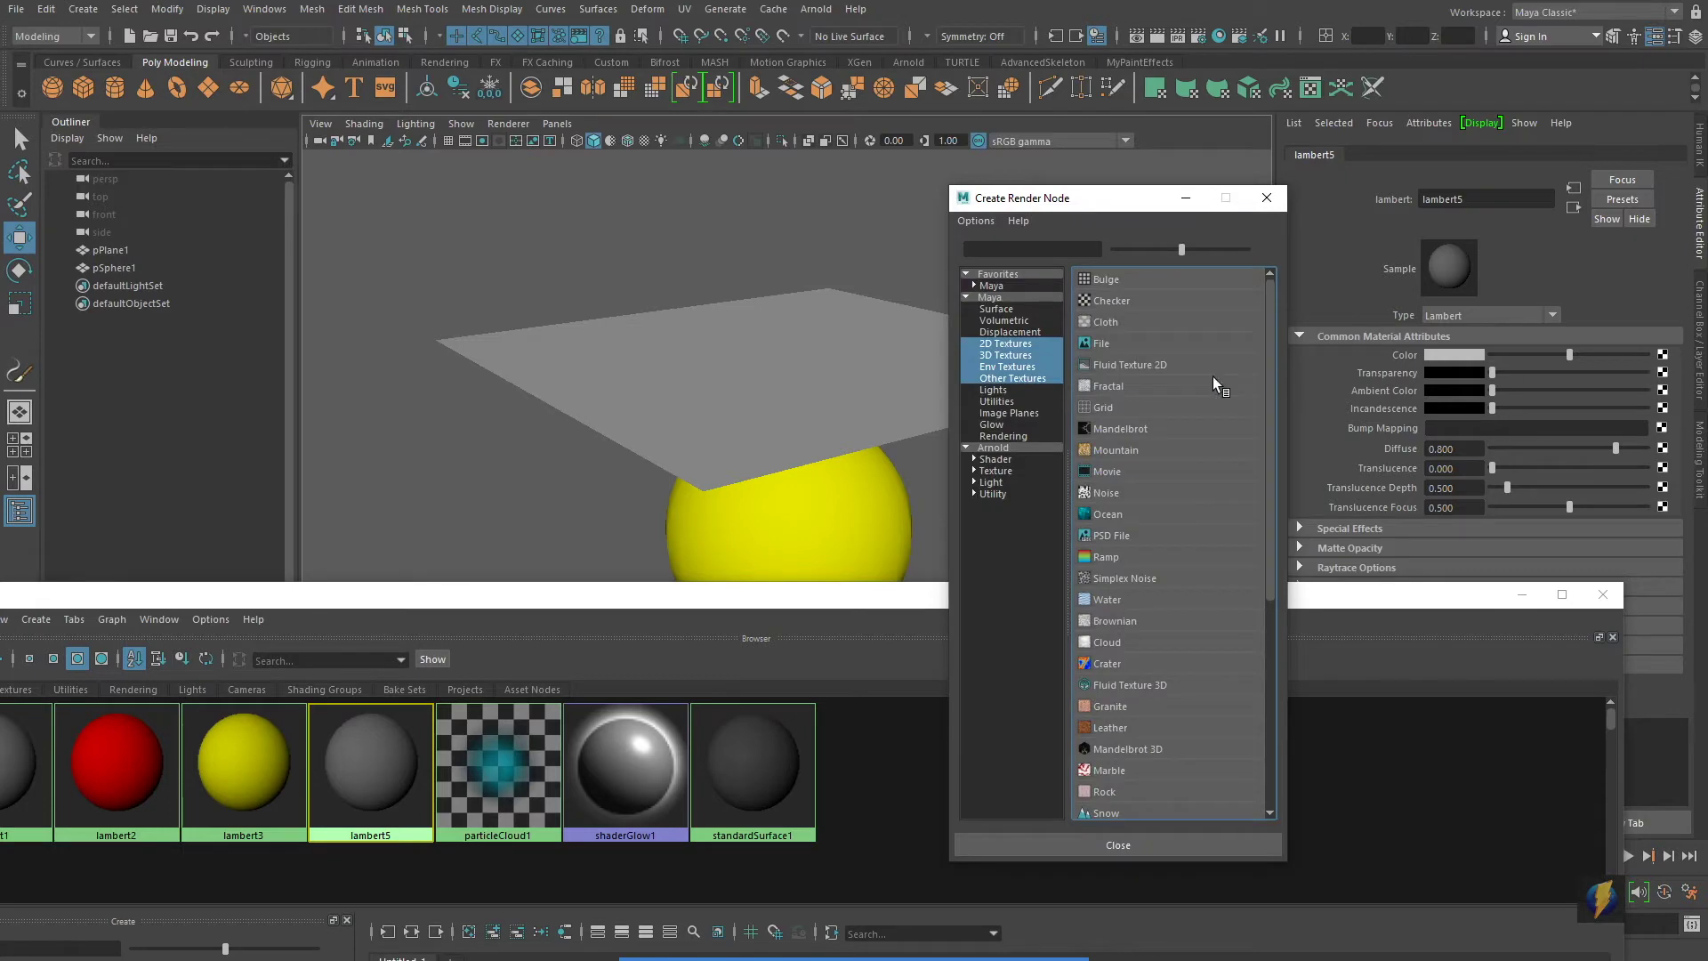
left_click(1103, 344)
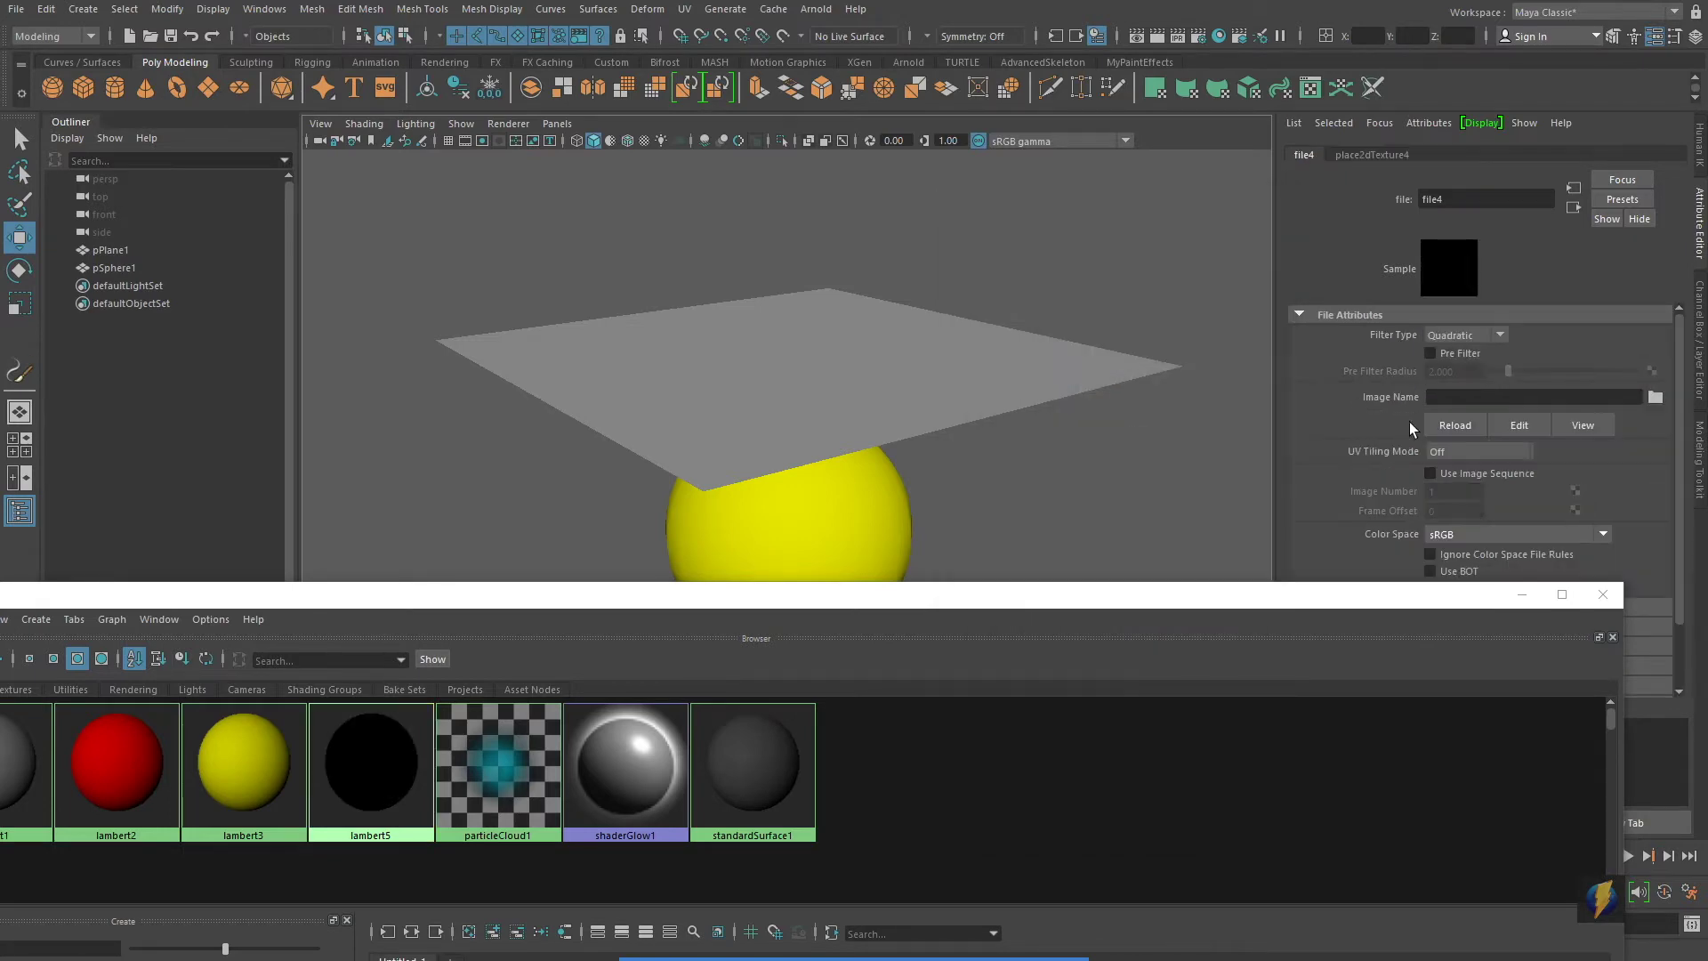
left_click(1656, 396)
left_click_drag(1057, 479, 1052, 691)
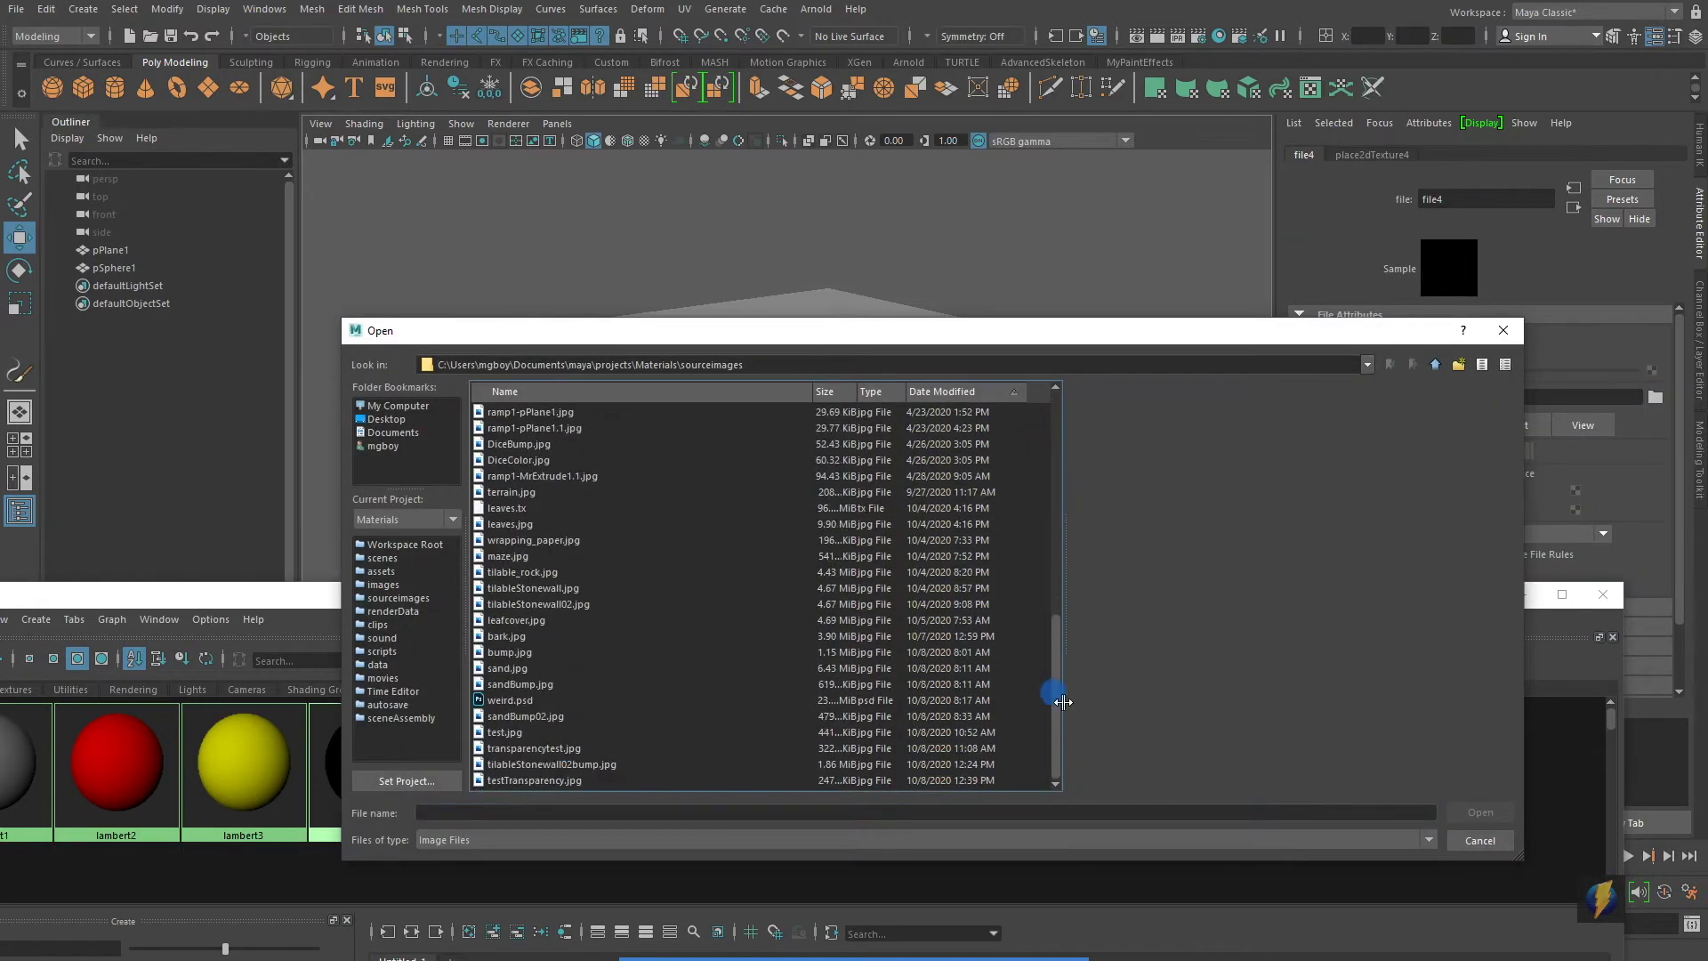
left_click(525, 780)
left_click(1480, 812)
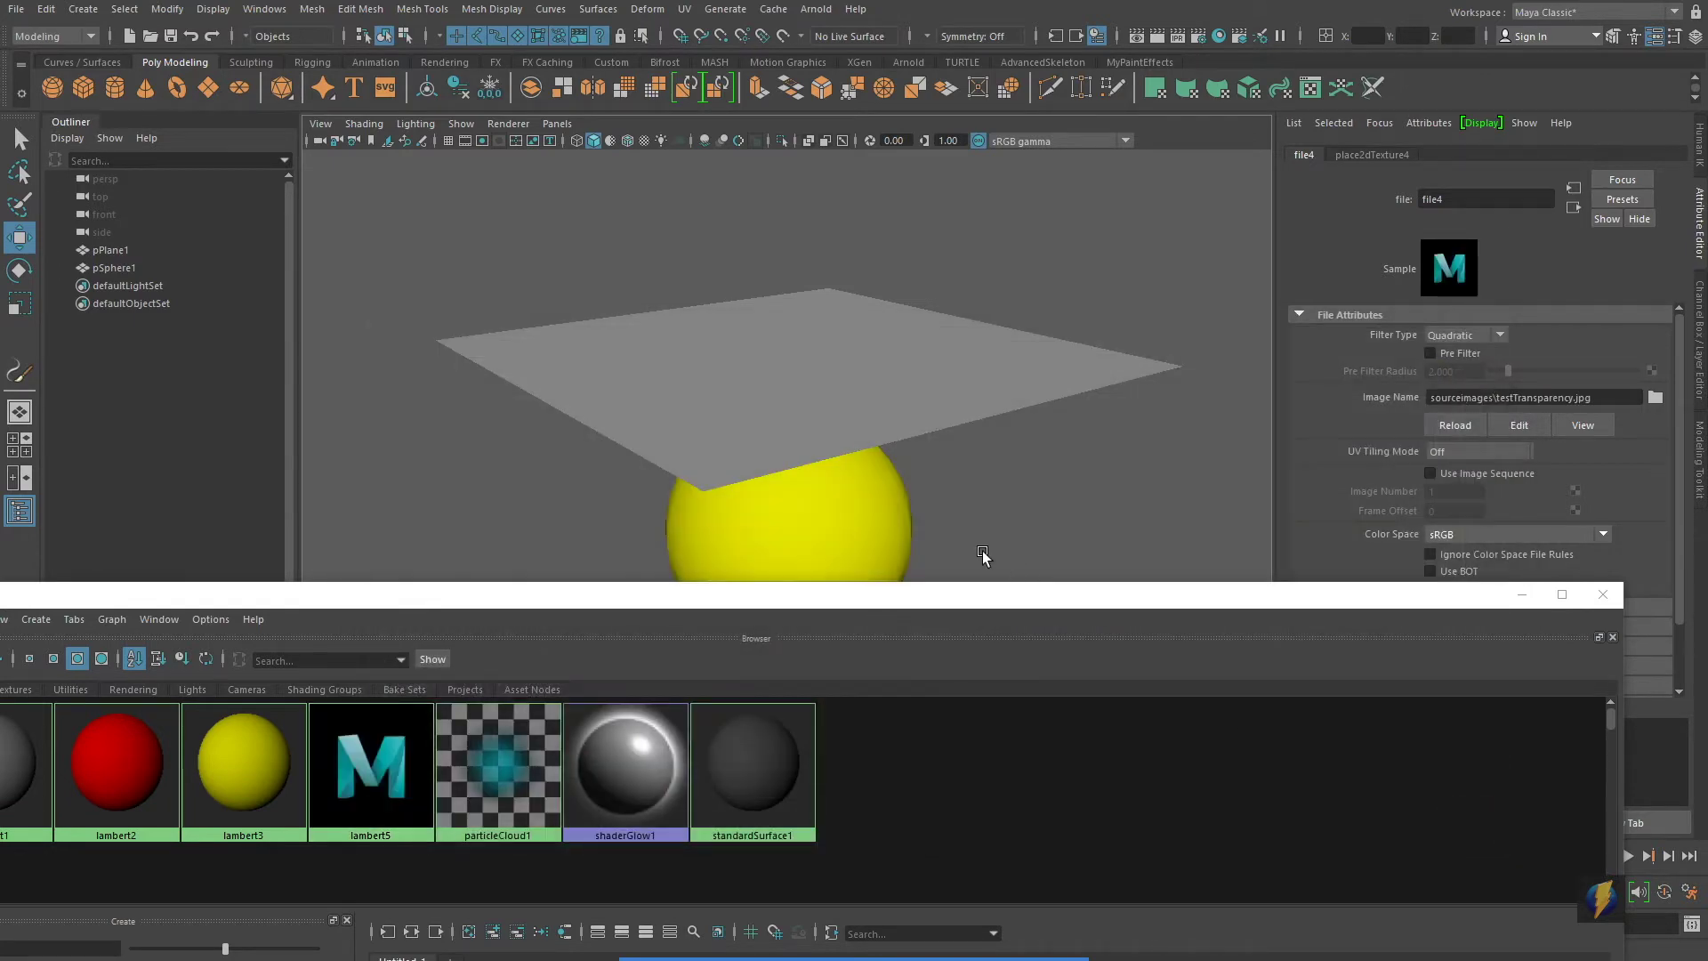
Step: Close the Hypershade and switch the viewport to shaded display with texture maps to inspect the image on the plane
mouse_move(869, 428)
left_mouse_down("alt")
mouse_move(831, 423)
mouse_move(869, 450)
mouse_move(871, 422)
mouse_move(840, 438)
left_mouse_up("alt")
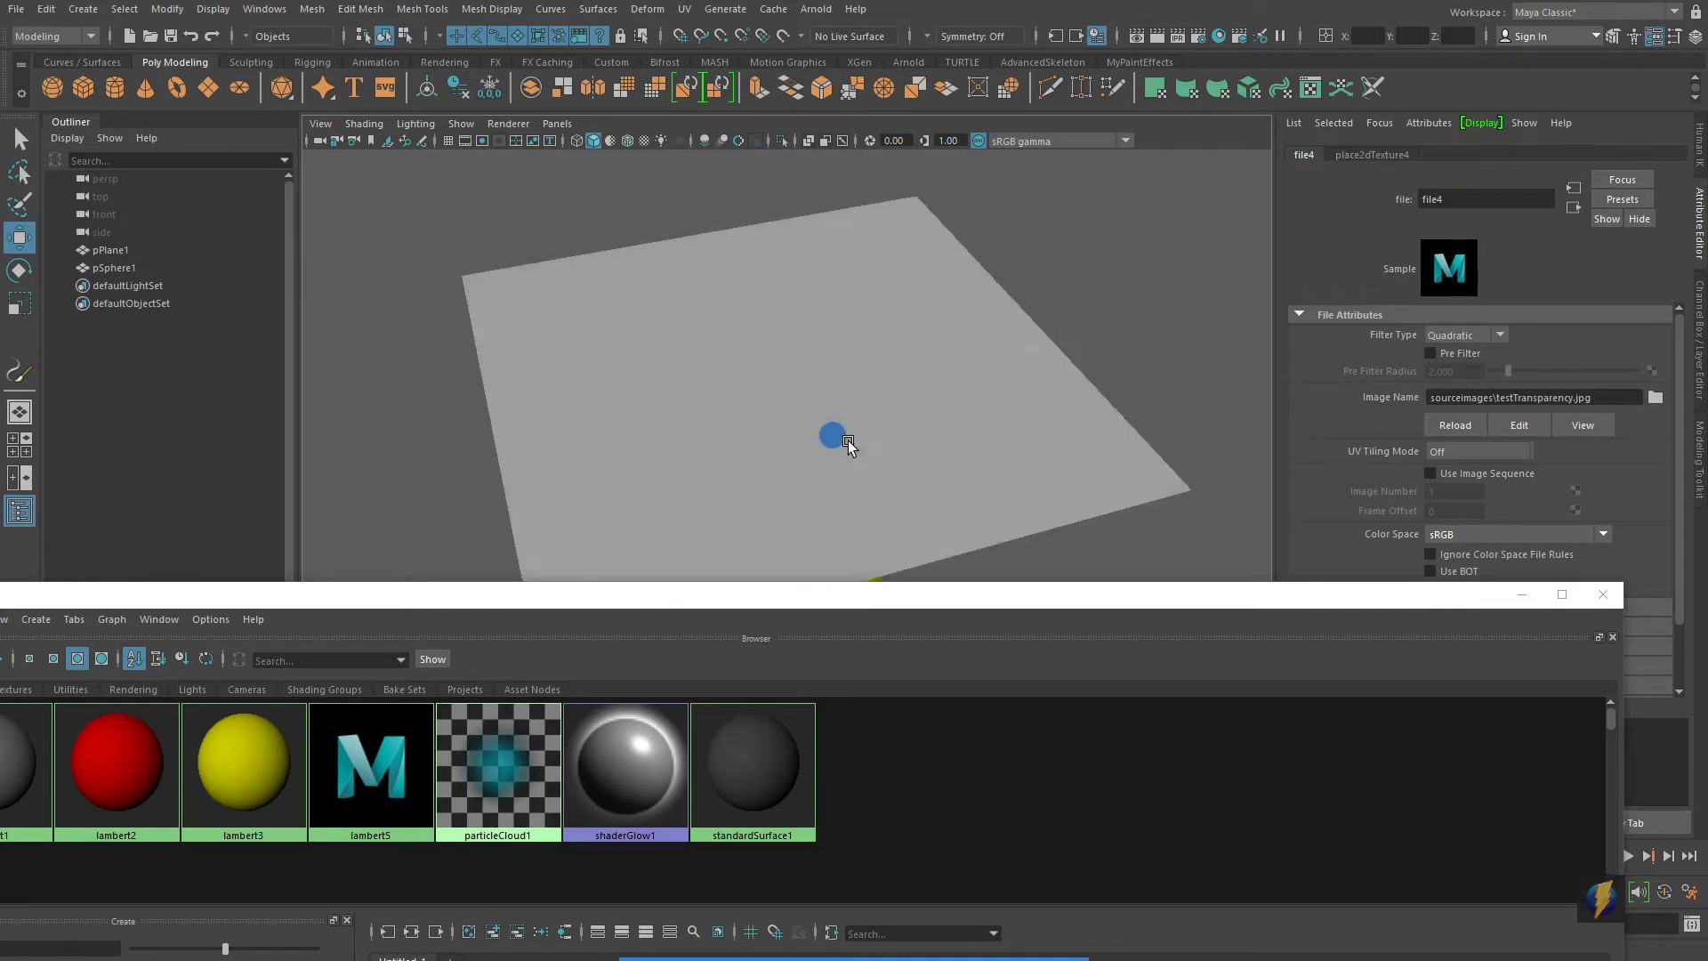
left_click(1602, 598)
mouse_move(777, 563)
left_mouse_down("alt")
mouse_move(813, 439)
mouse_move(810, 554)
mouse_move(787, 541)
mouse_move(789, 515)
mouse_move(790, 584)
left_mouse_up("alt")
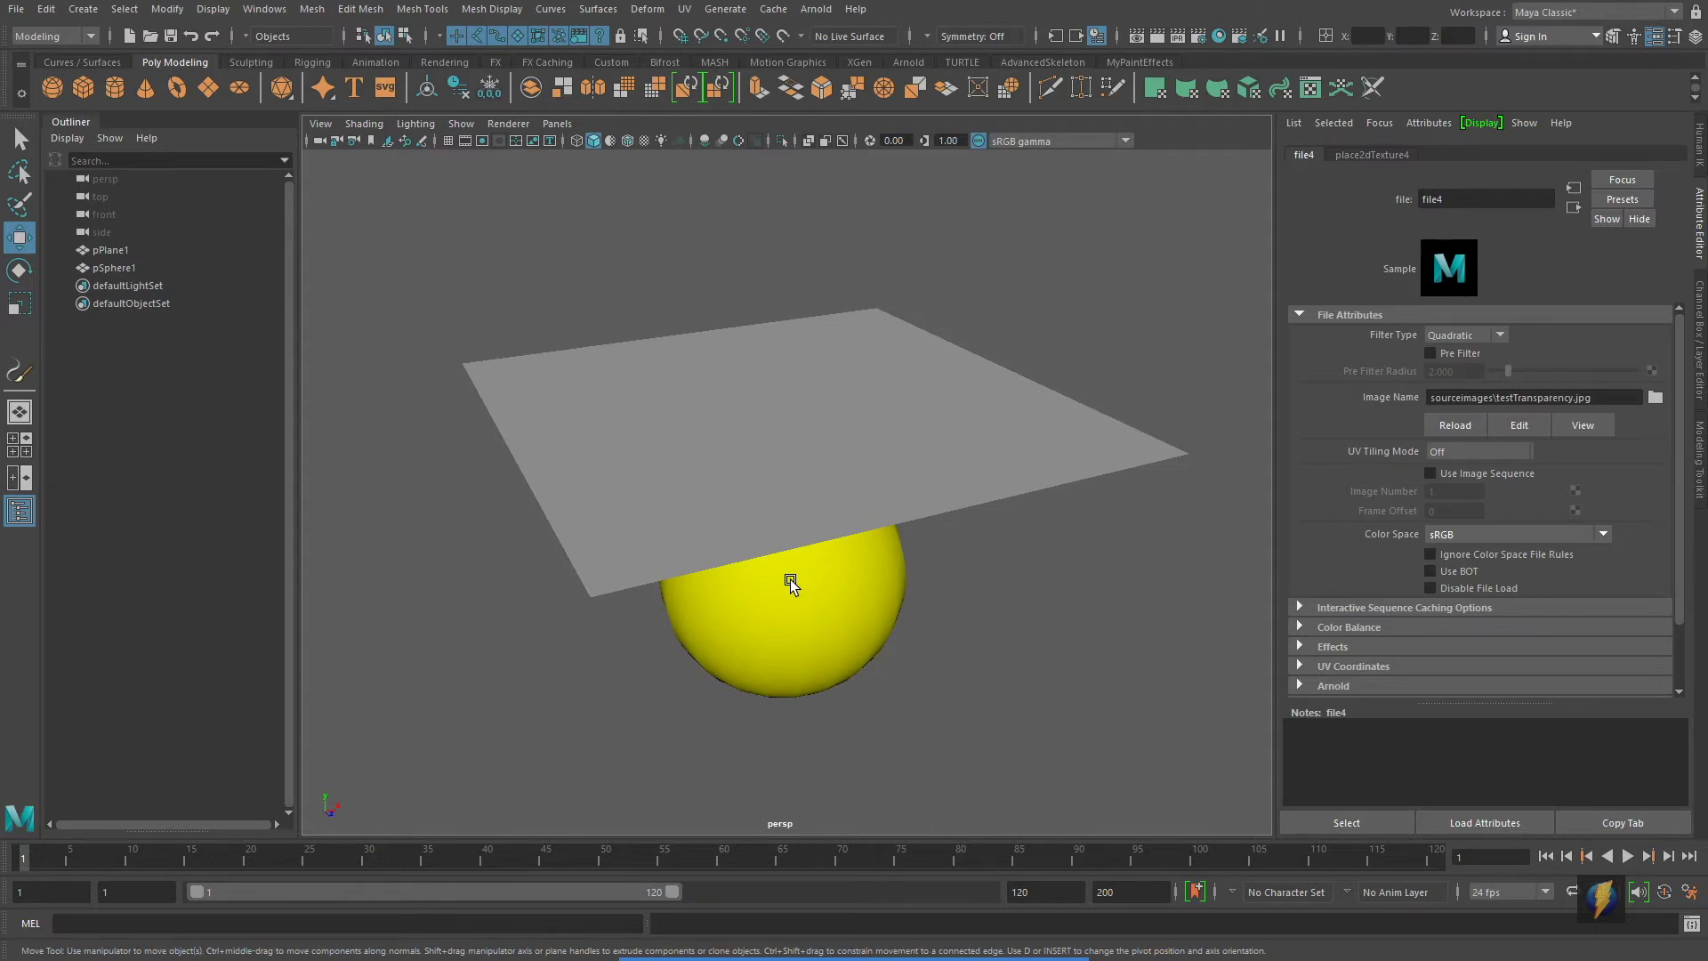
key("4")
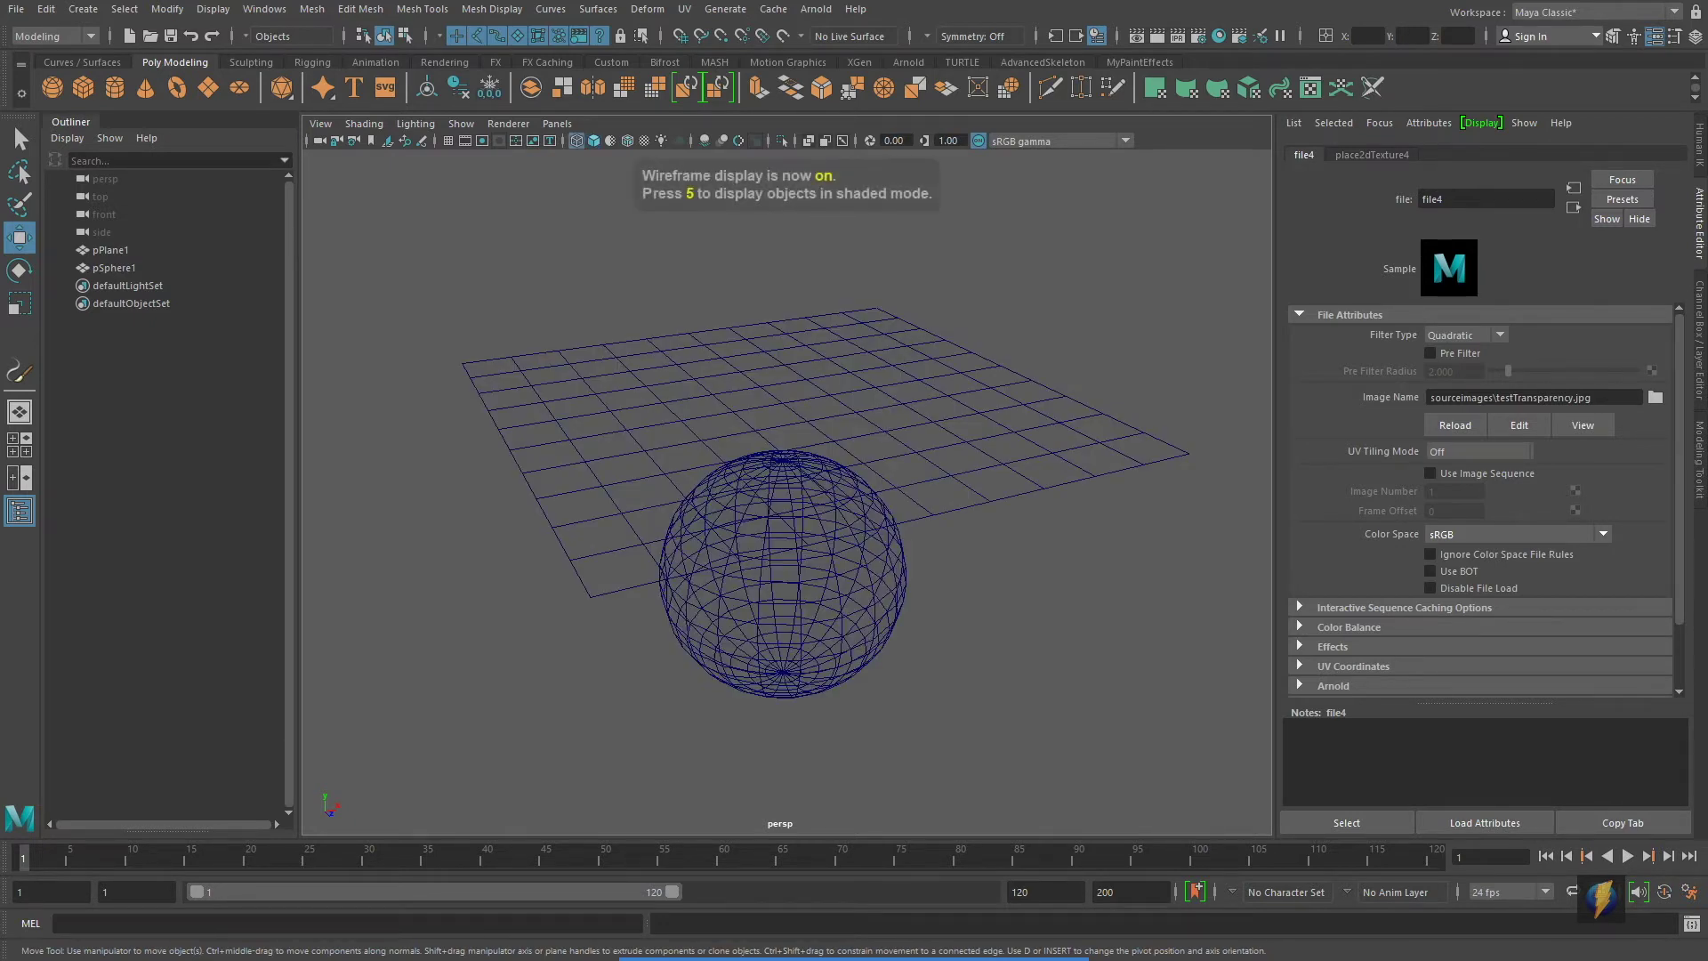
key("5")
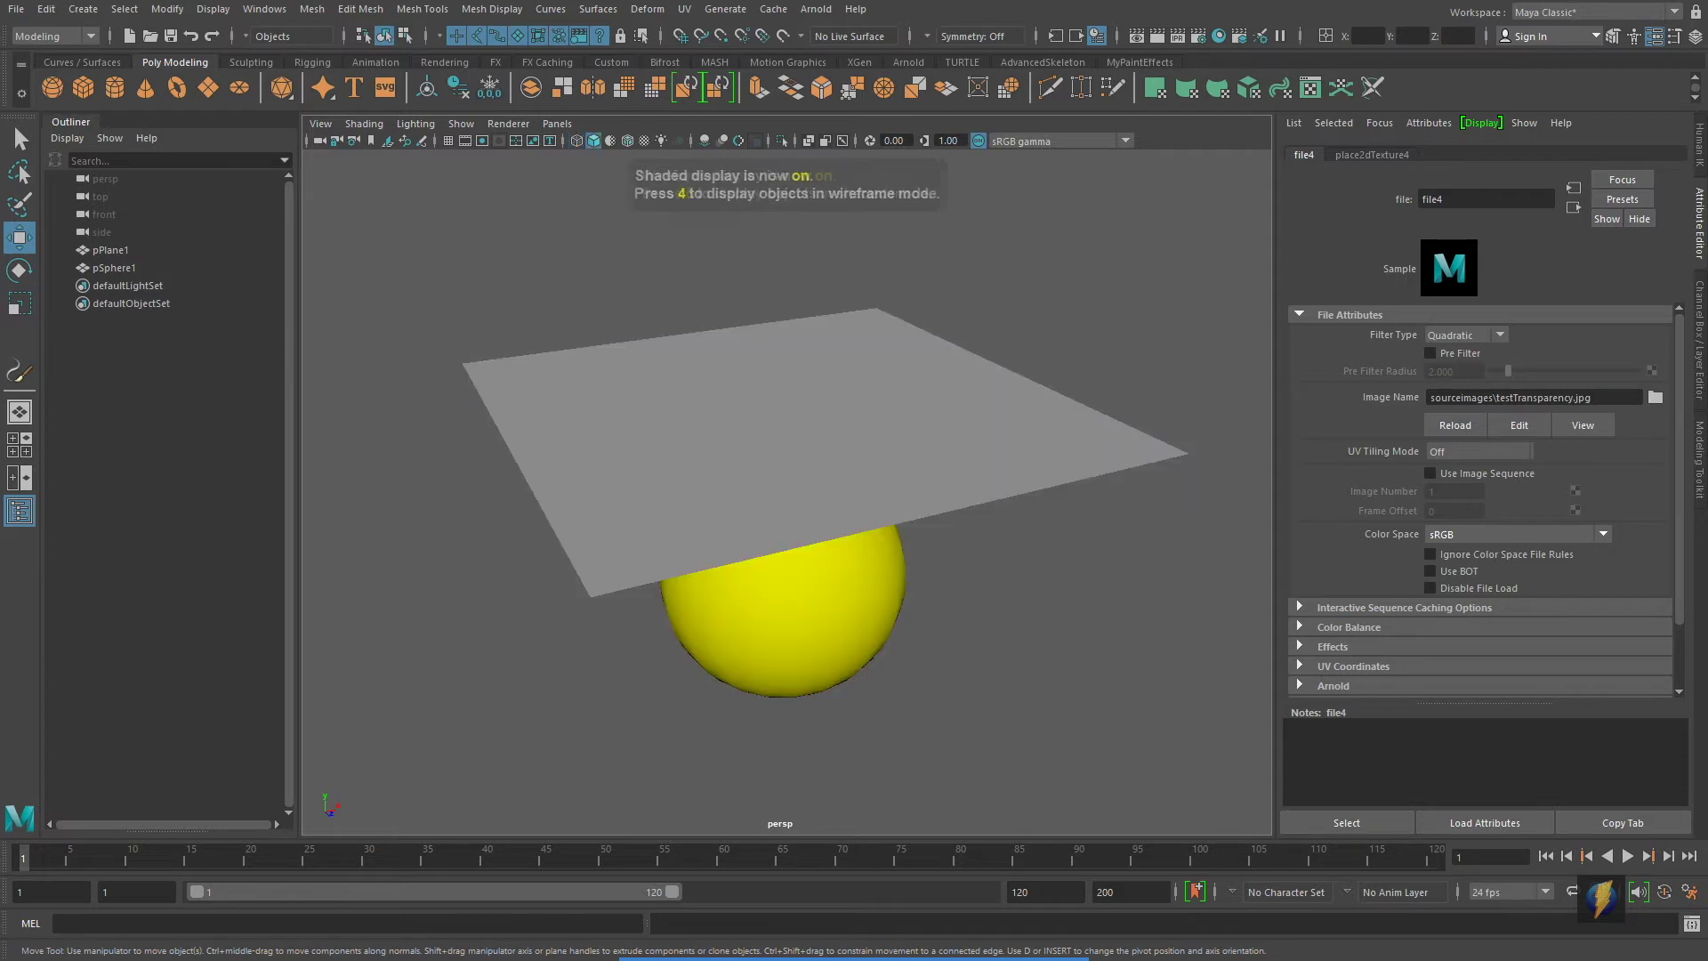
key("6")
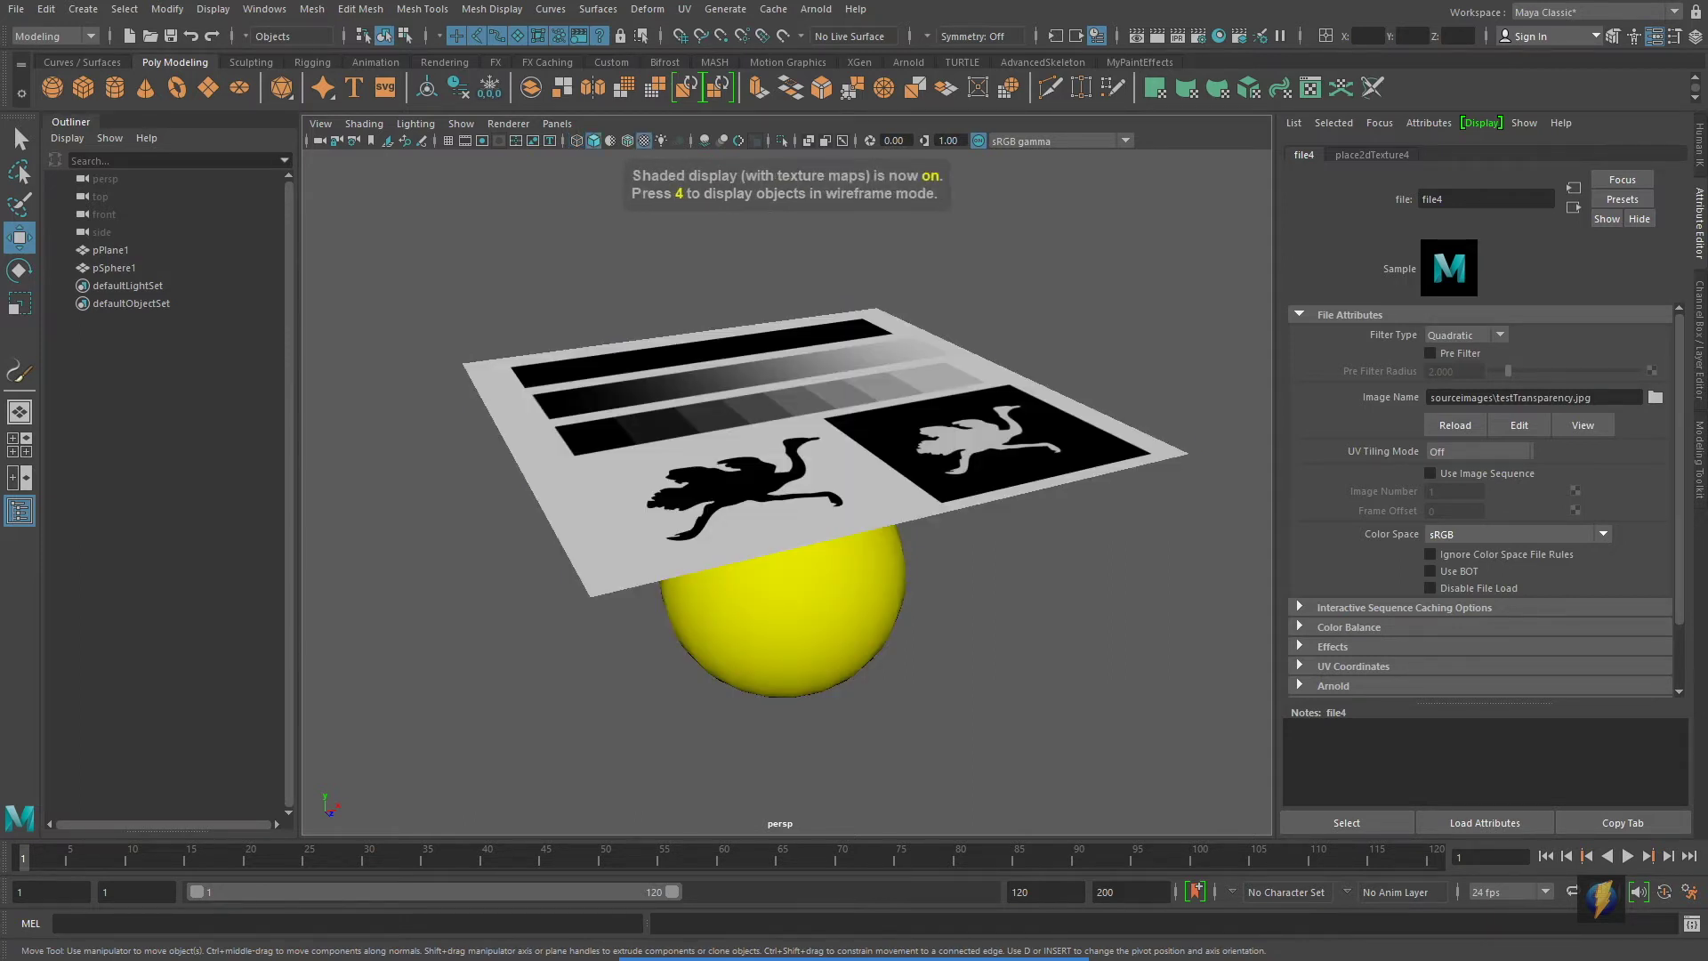
left_click_drag(783, 485, 759, 523, "alt")
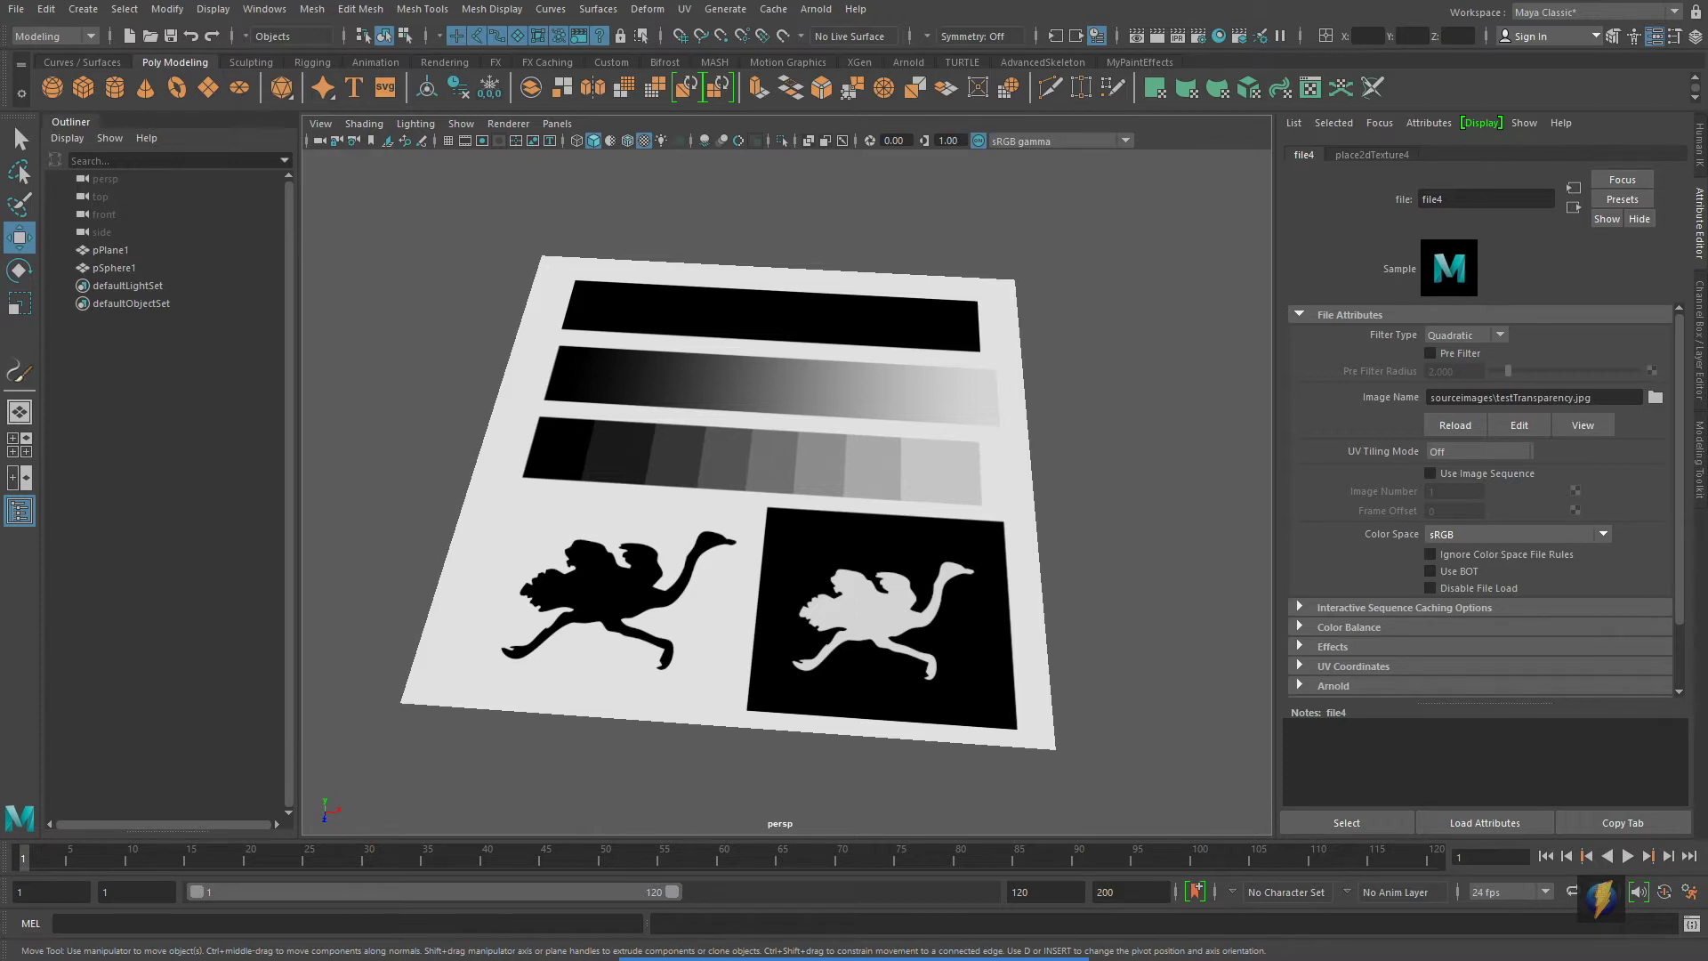
left_click_drag(759, 524, 811, 525, "alt")
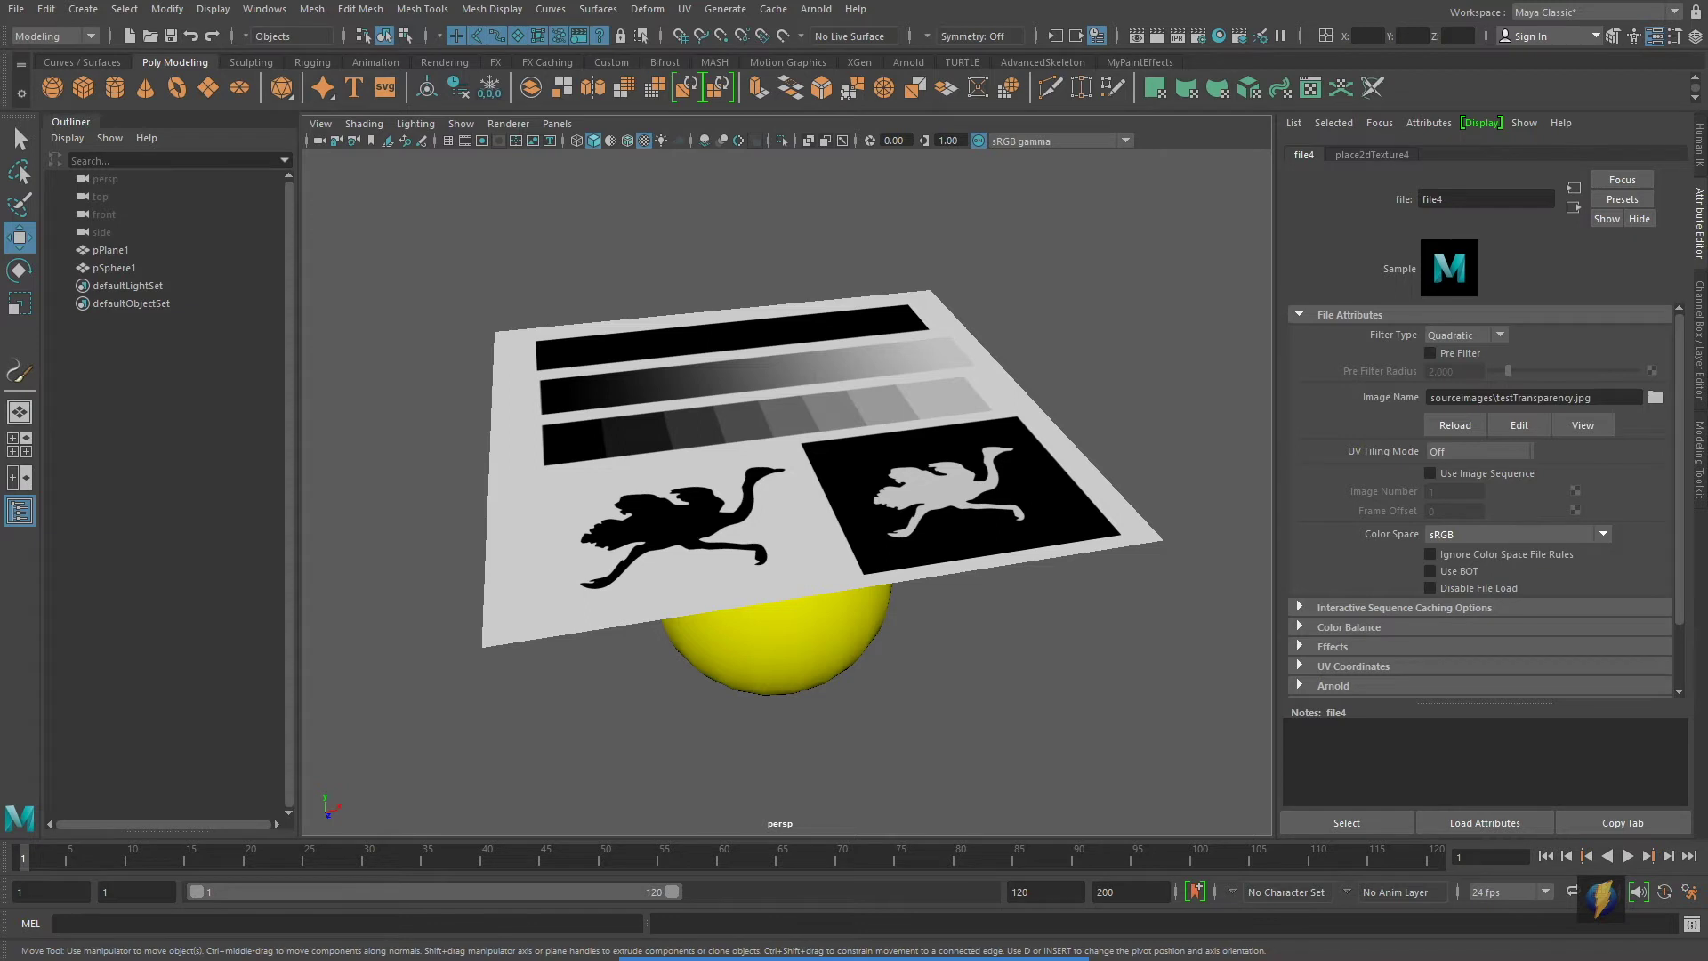
left_click_drag(894, 438, 787, 487, "alt")
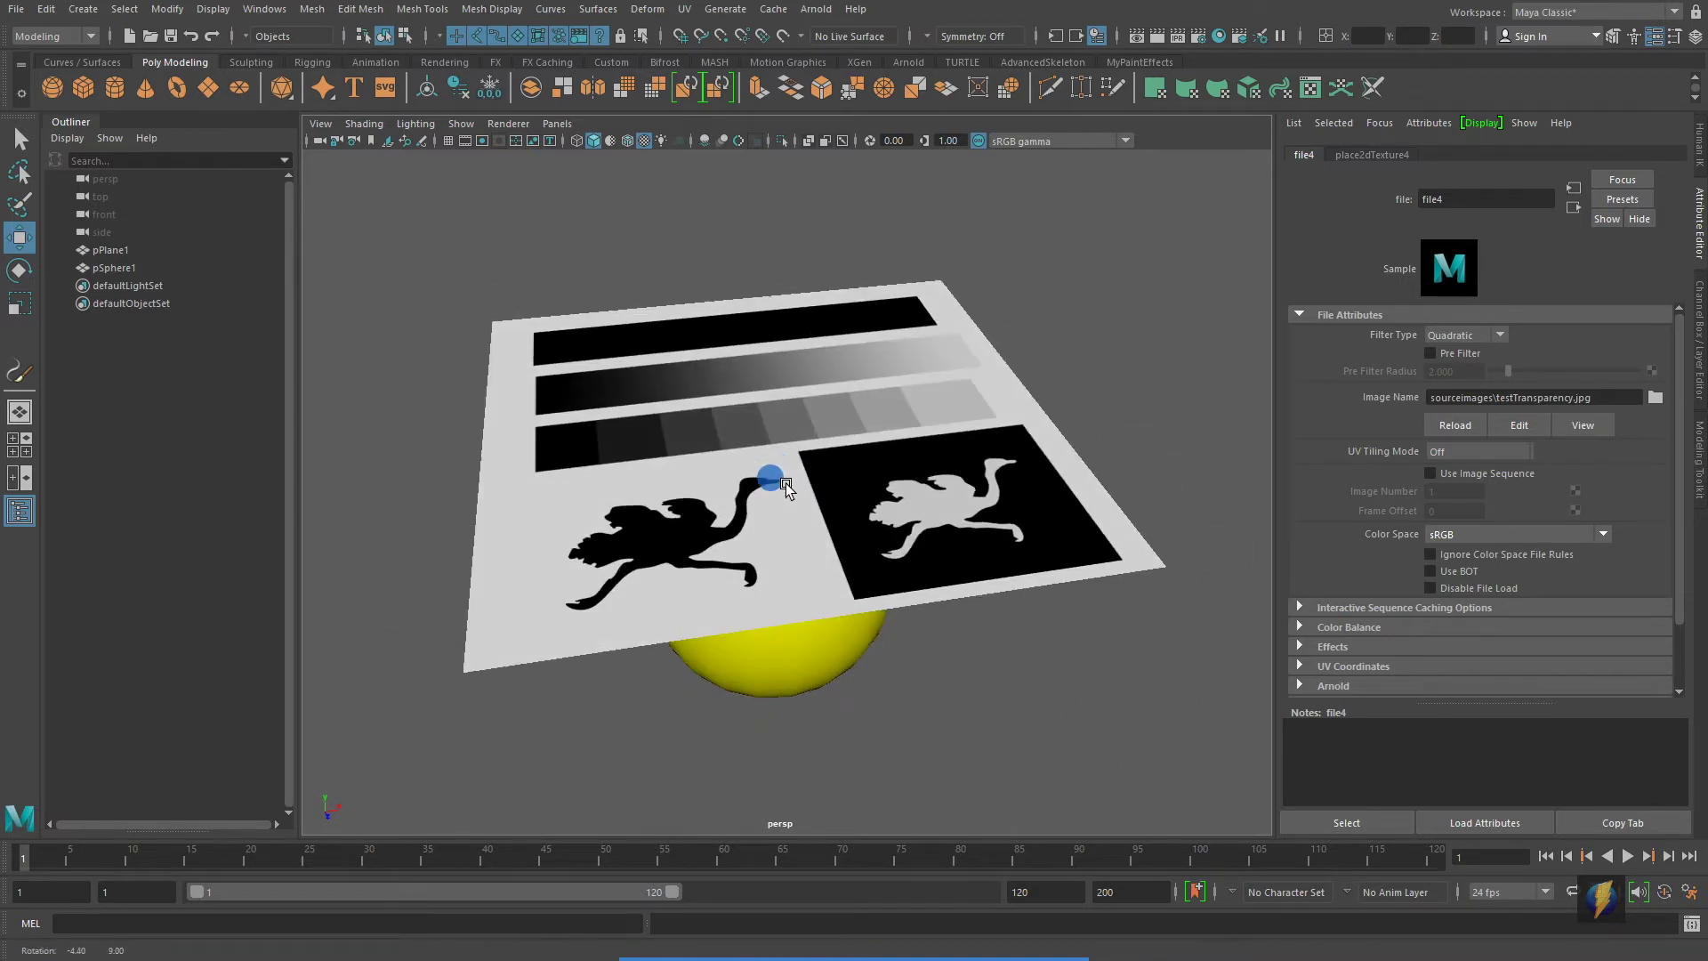
Step: Reassign the red lambert2 material to the plane from the Hypershade, show its attributes and minimize the Hypershade
left_click(1219, 36)
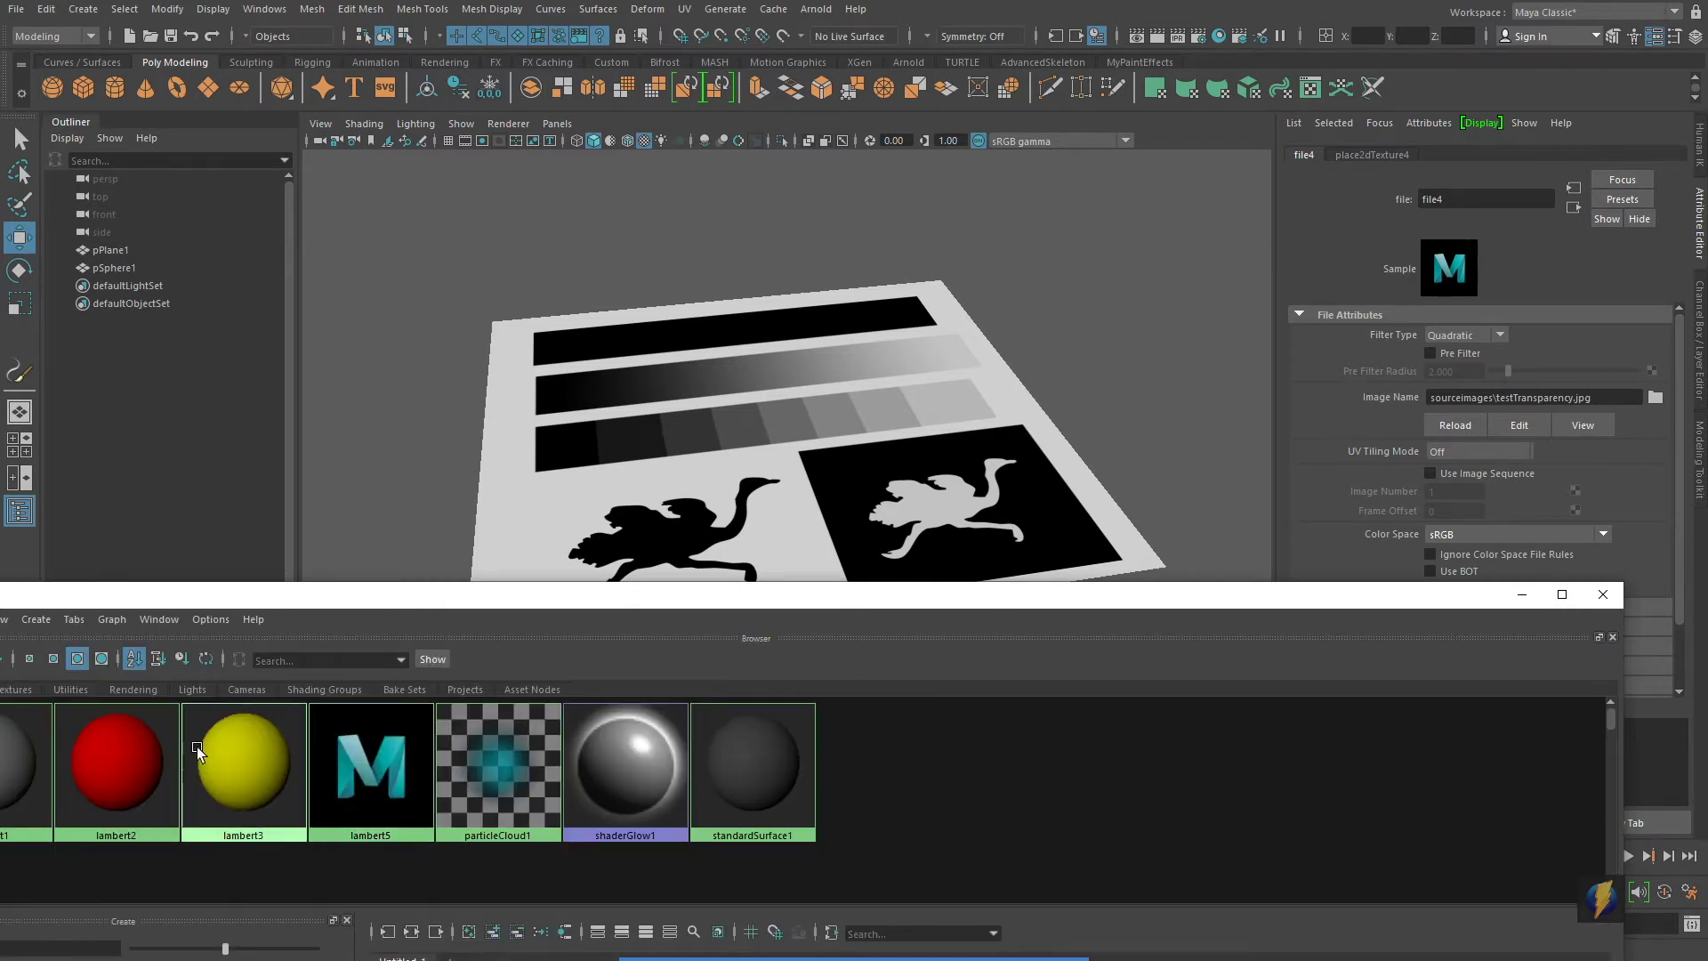
middle_click_drag(605, 429, 898, 511)
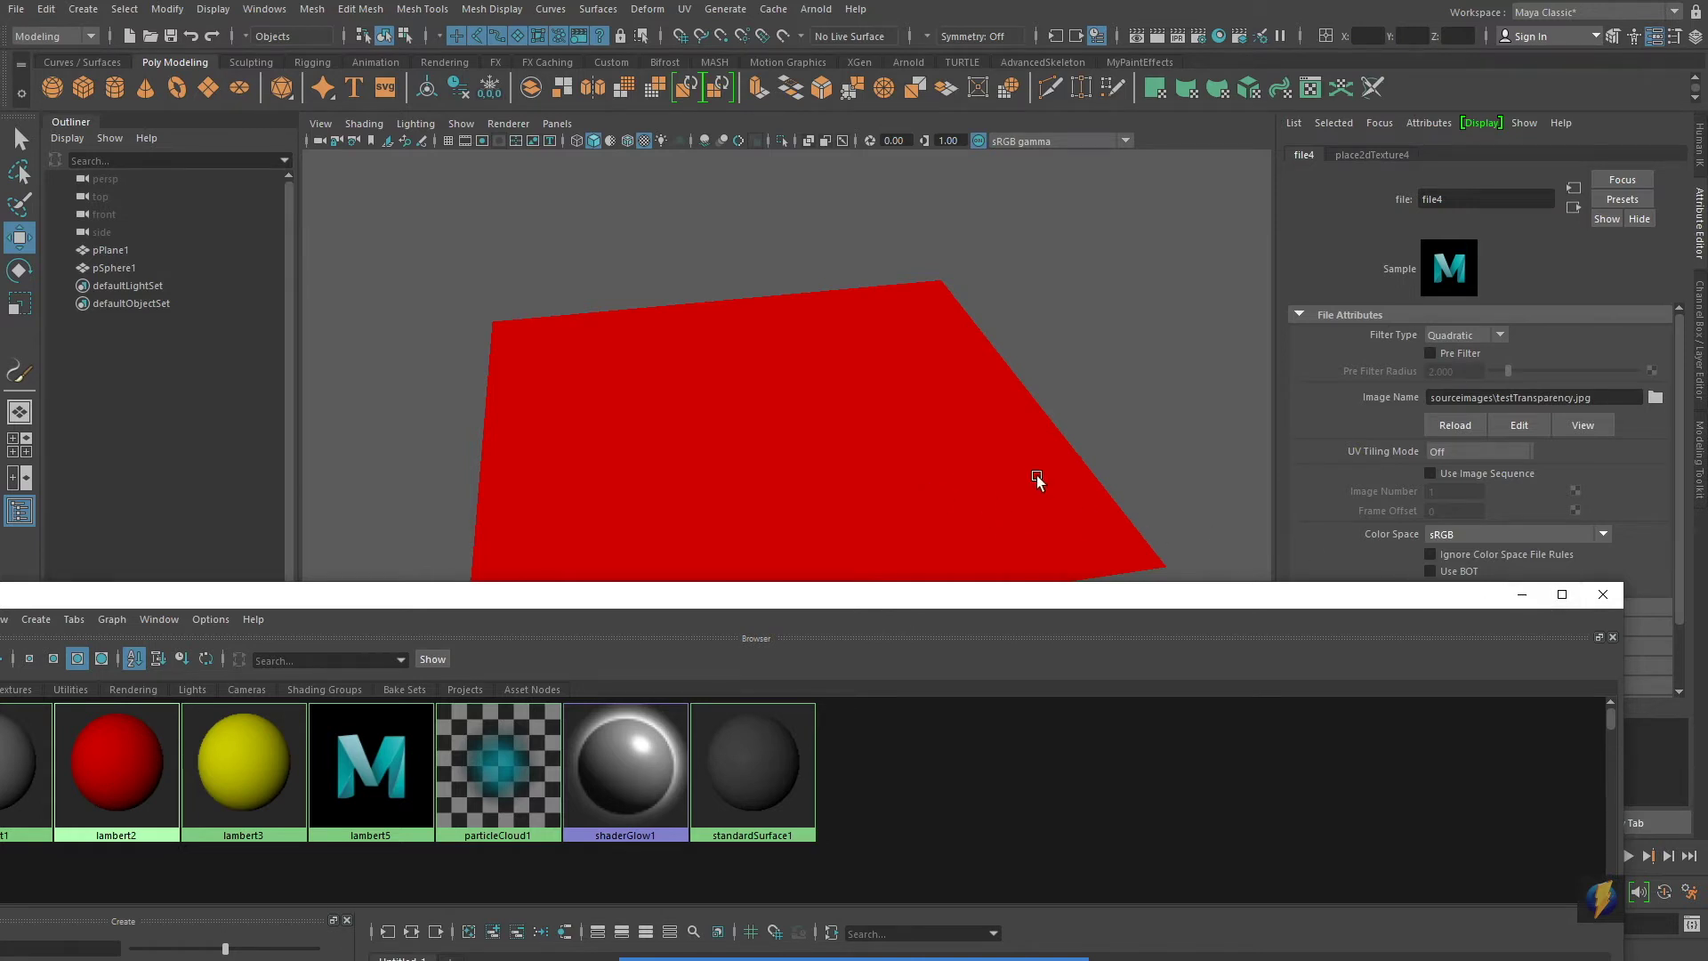
left_click(126, 765)
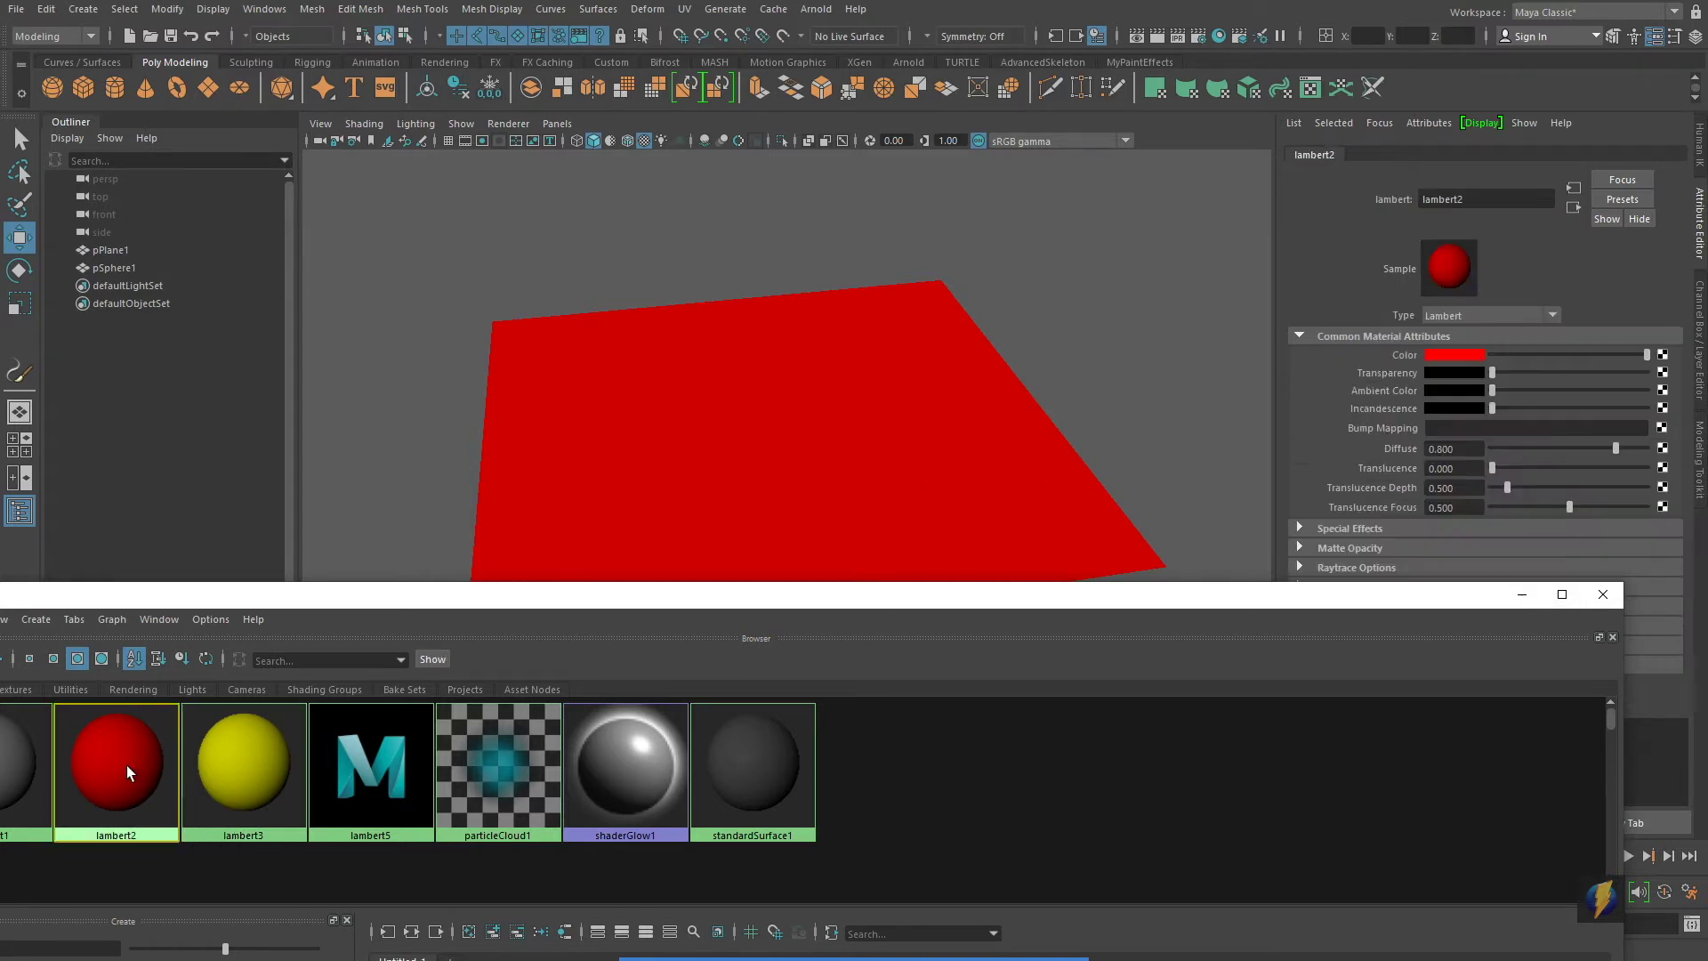
left_click(1519, 594)
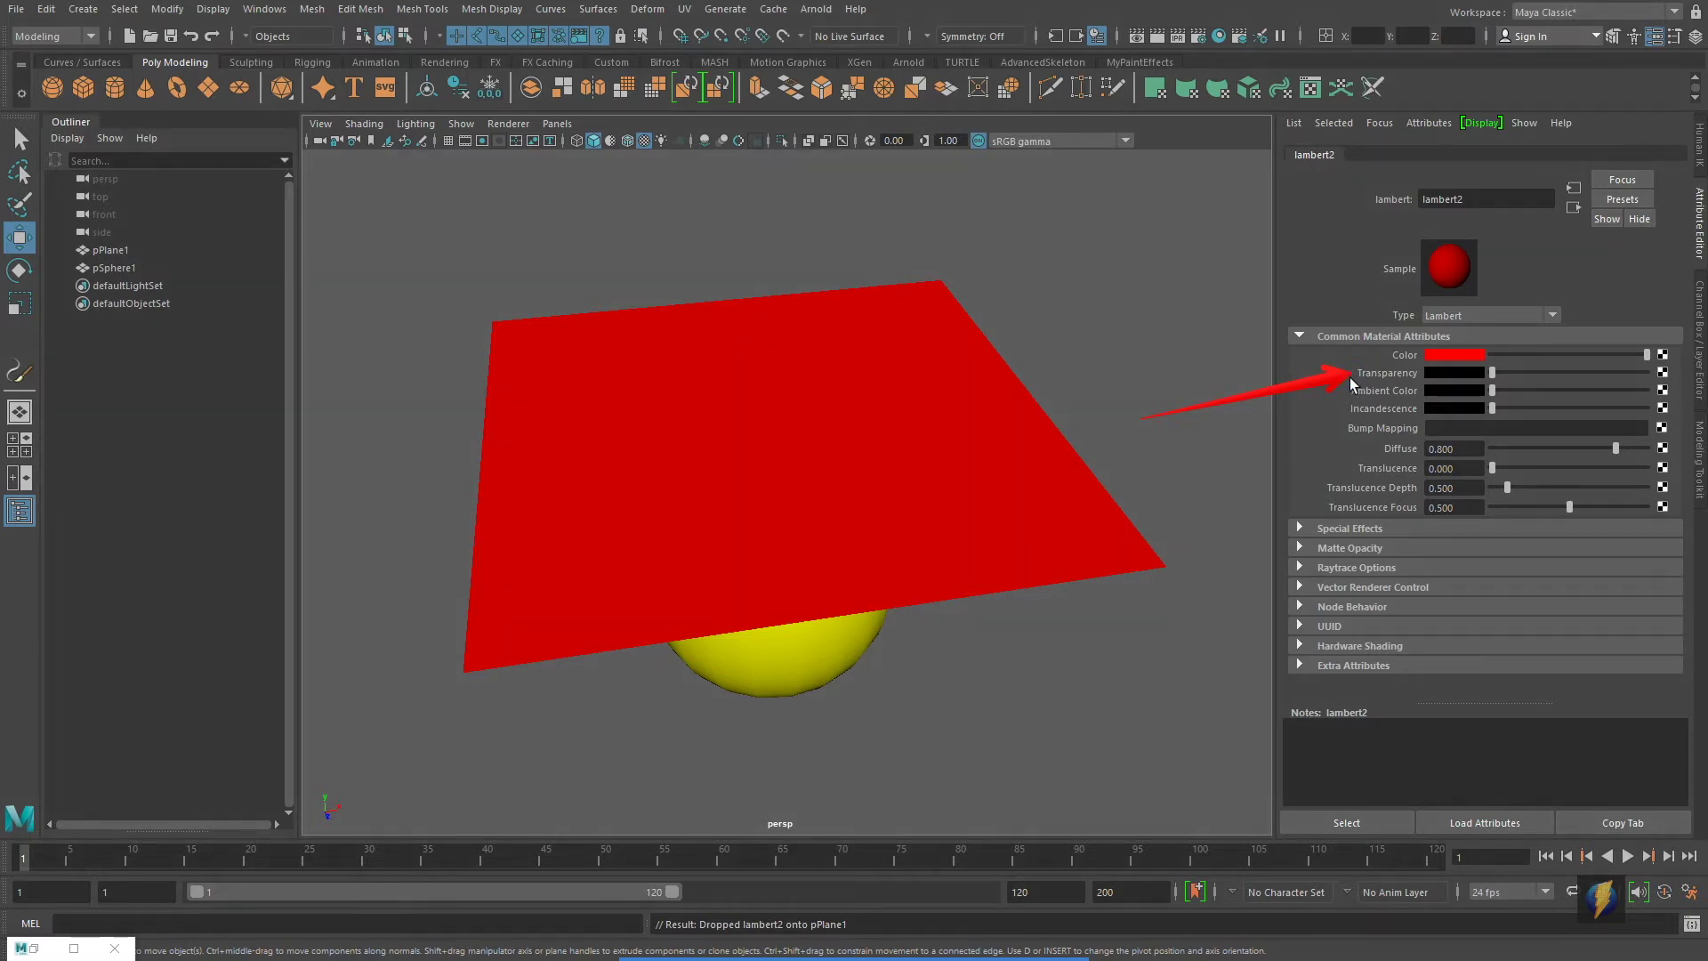
Step: Map a File texture to the red material's Transparency and load testTransparency.jpg from the sourceimages folder
left_click(1662, 372)
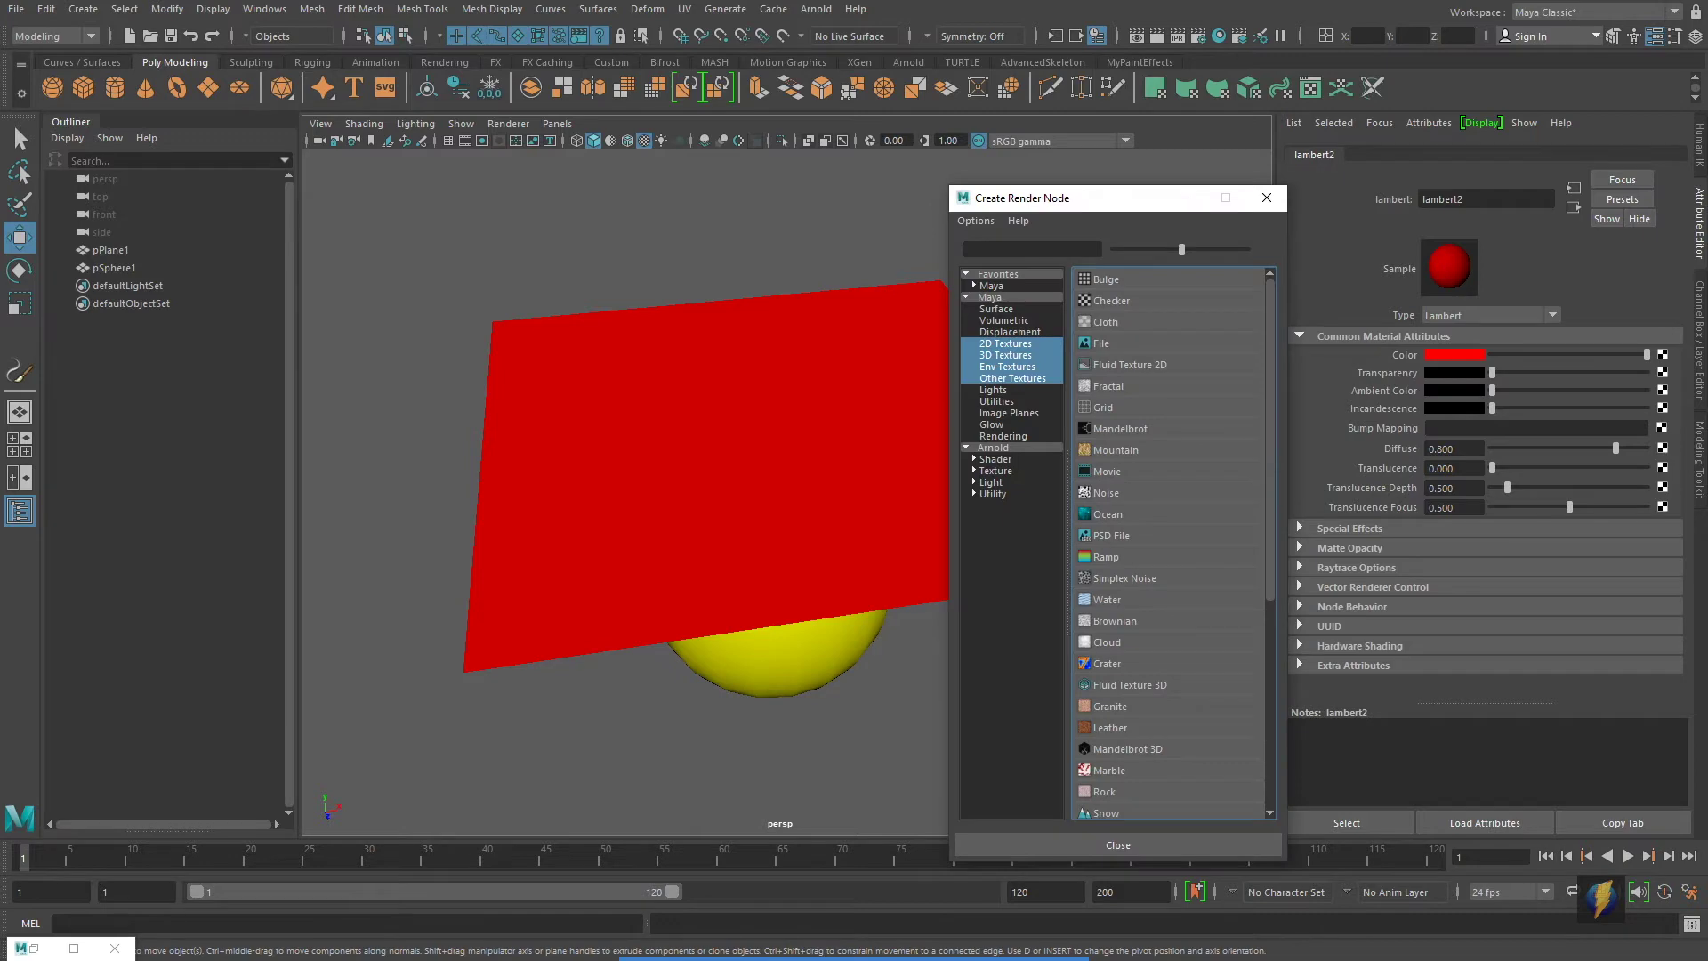
left_click(1145, 349)
left_click(1656, 397)
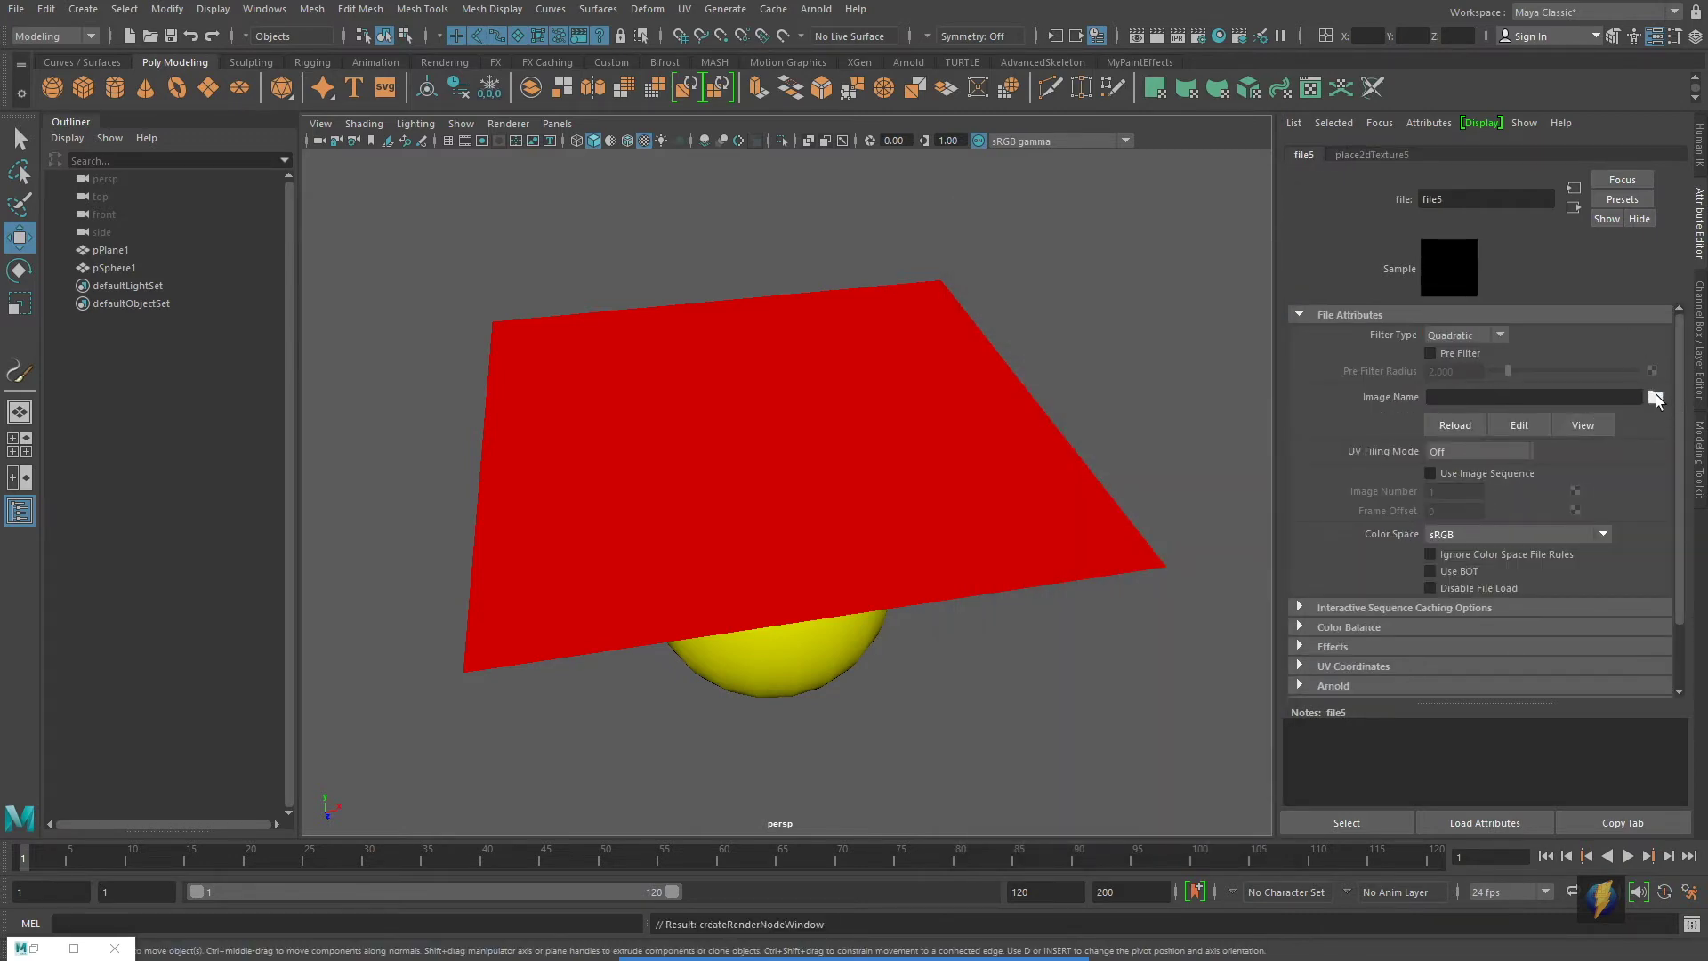
scroll(750, 629, "down", 5)
scroll(757, 637, "down", 3)
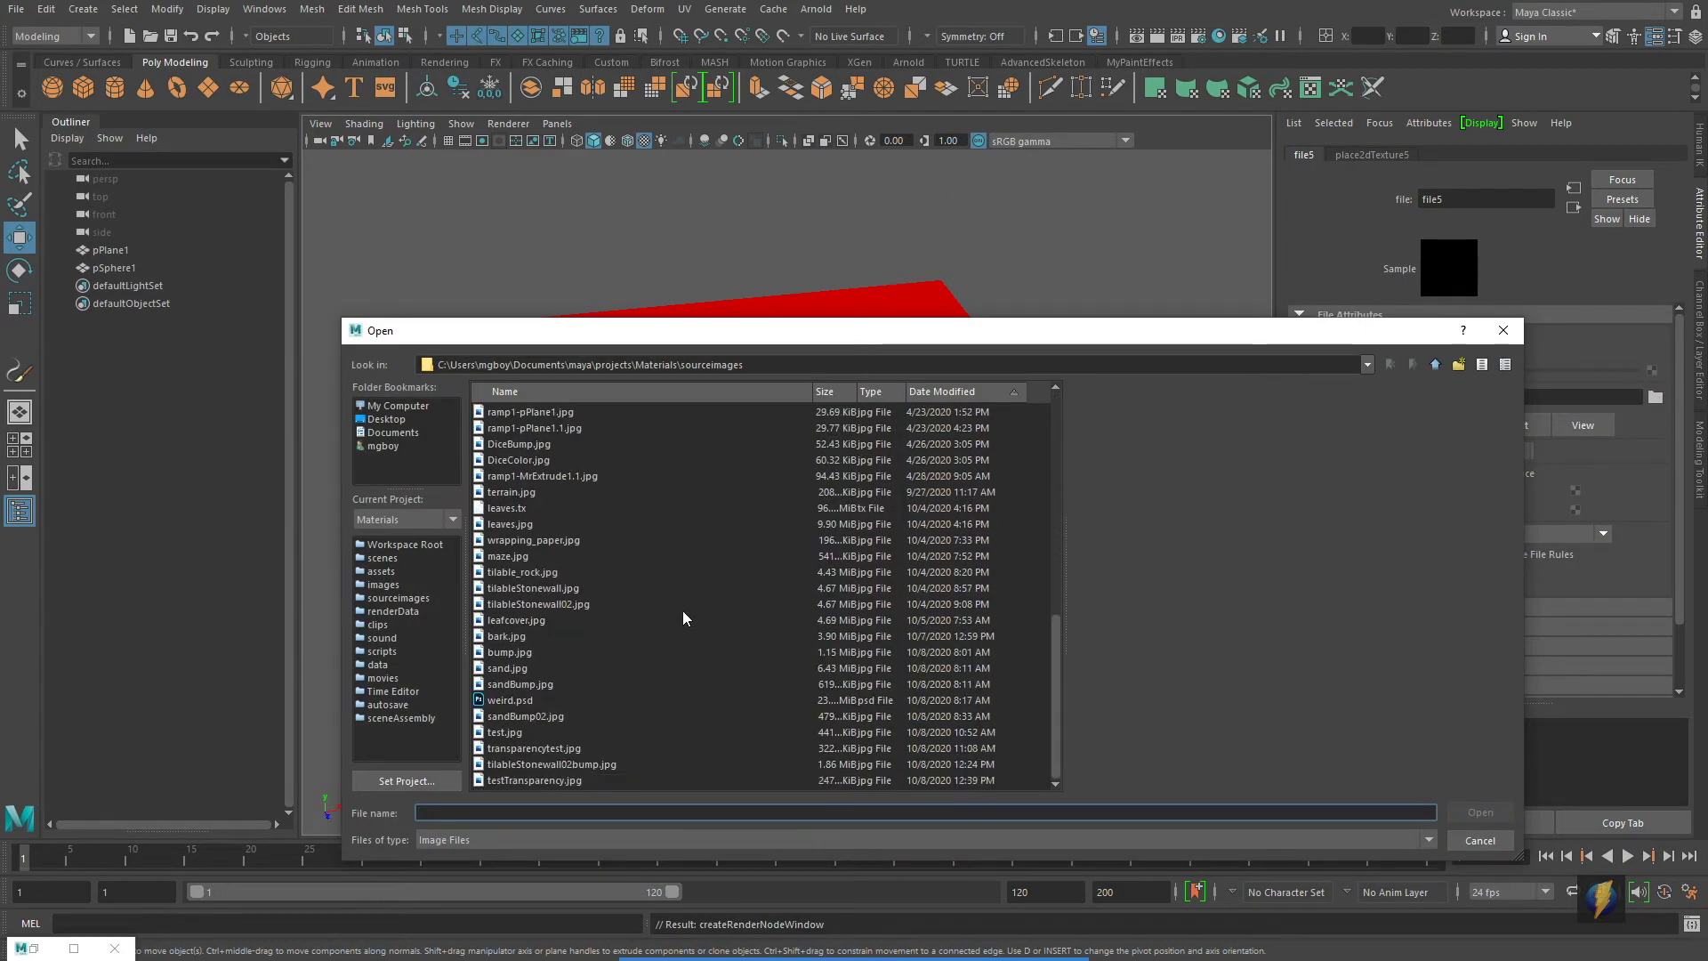
left_click(523, 781)
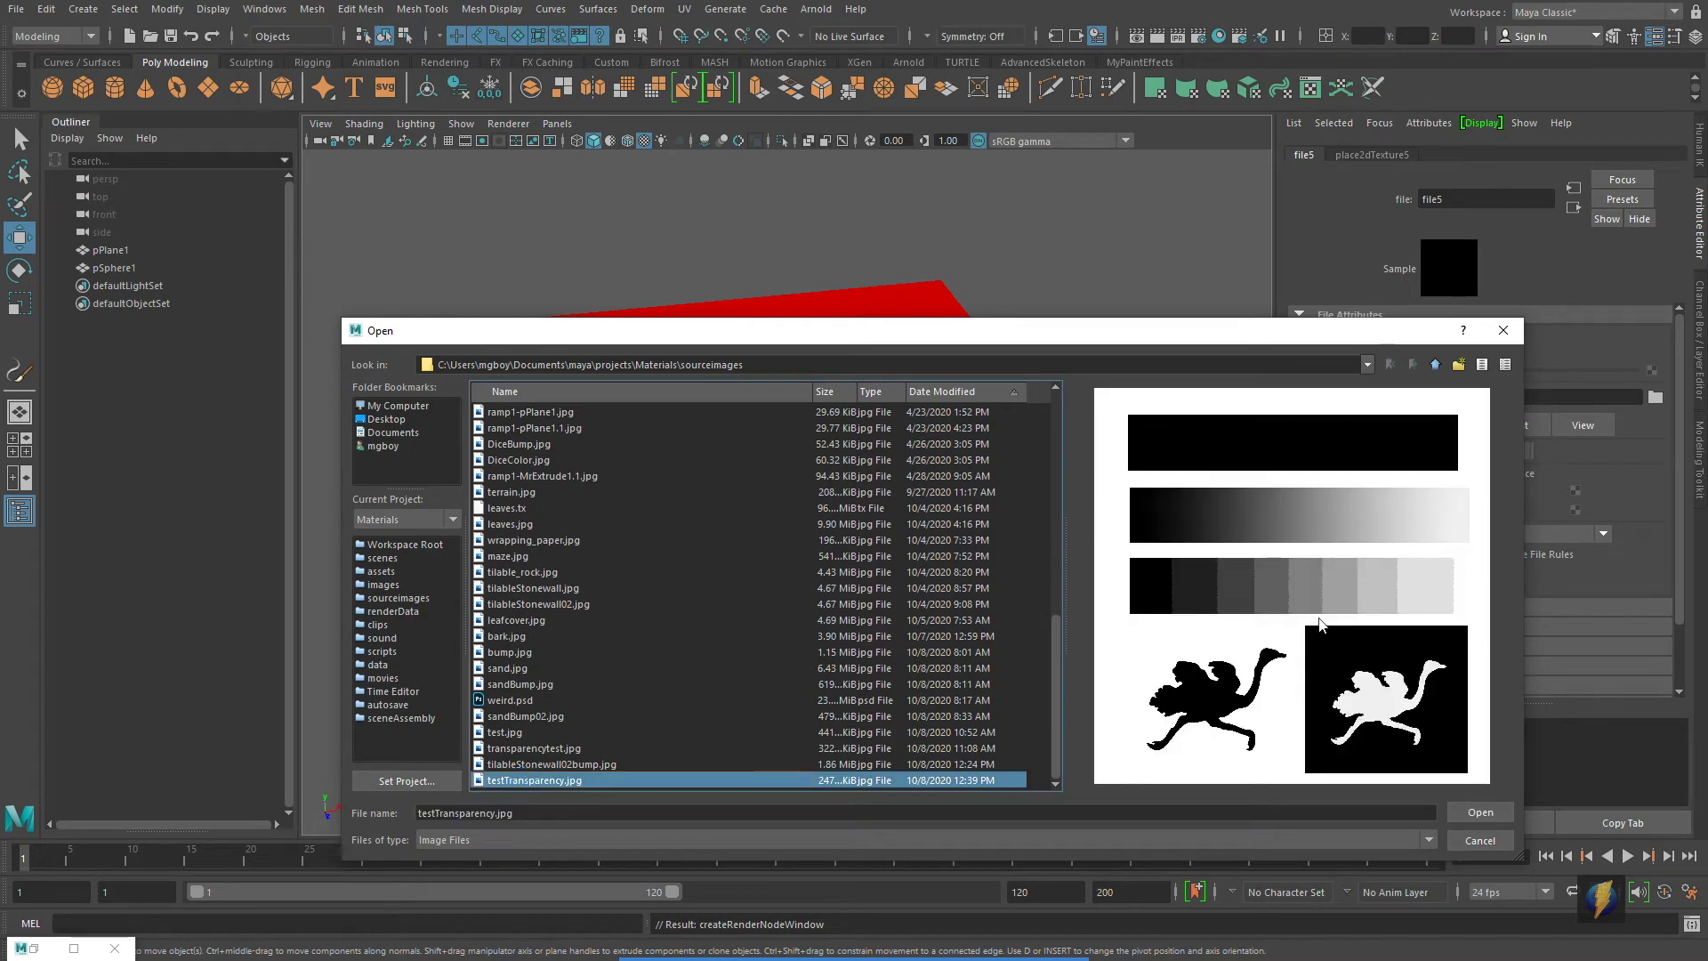
left_click(1480, 813)
Step: Examine the plane's black, gradient and stepped grey bars and both ostrich shapes against the yellow sphere from several angles
mouse_move(947, 490)
left_mouse_down("alt")
mouse_move(915, 538)
mouse_move(926, 462)
left_mouse_up("alt")
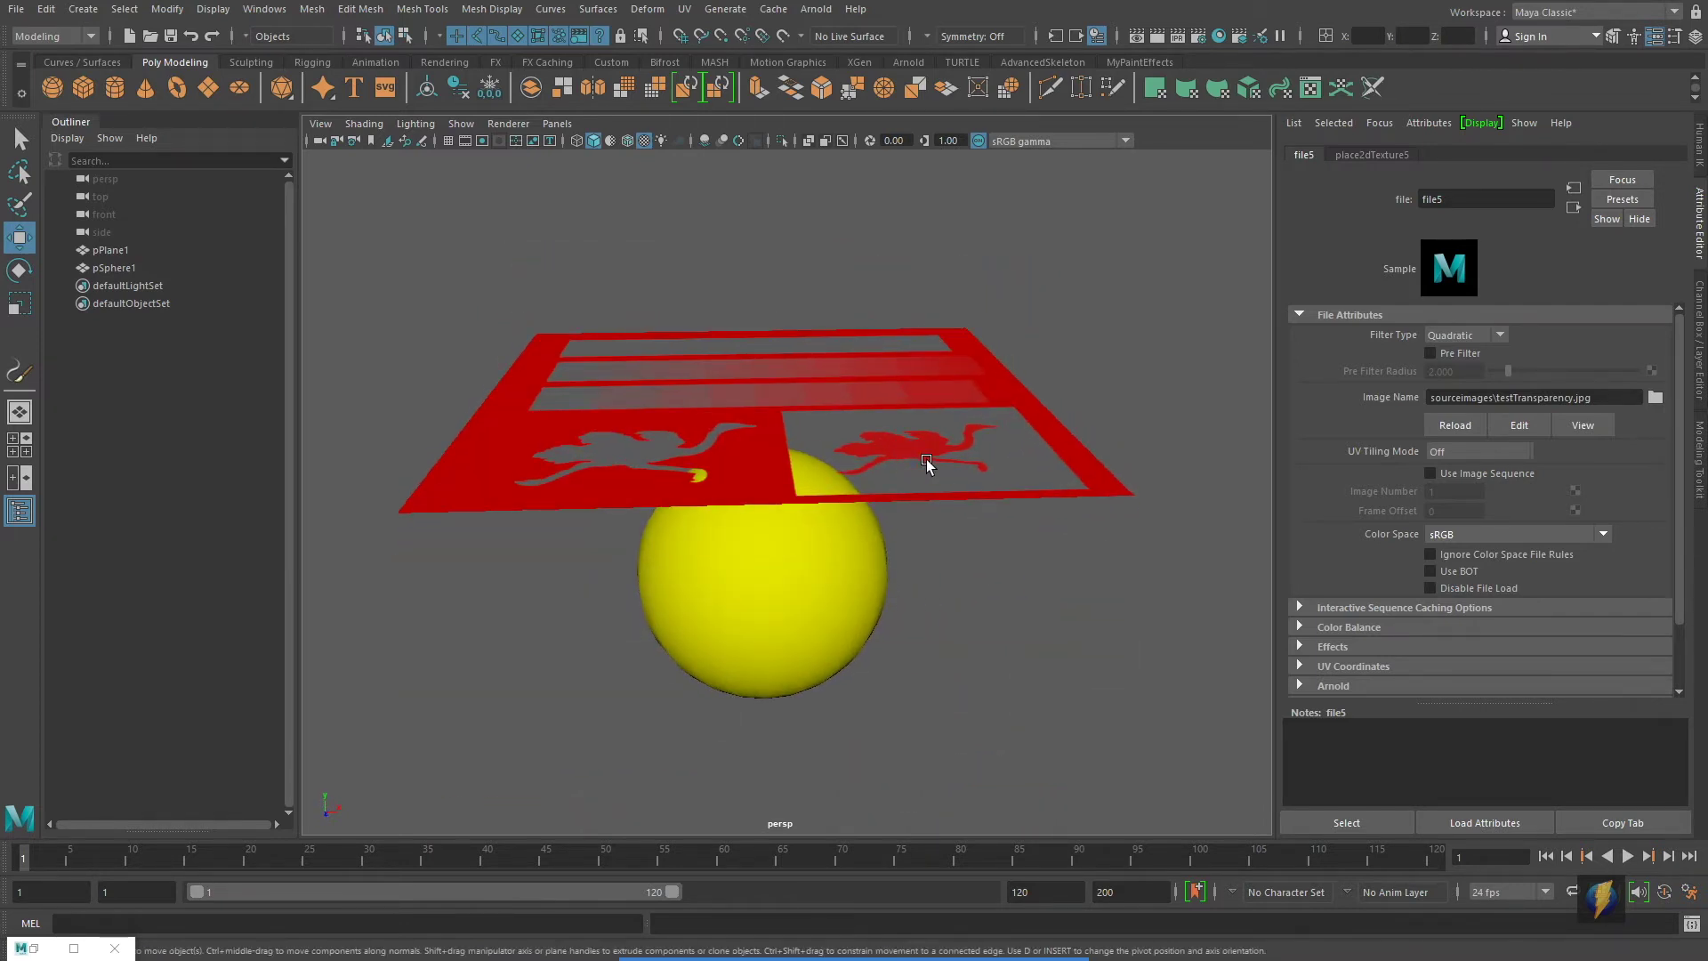
left_click_drag(856, 392, 867, 494, "alt")
right_click_drag(984, 463, 876, 425, "alt")
middle_click_drag(872, 420, 923, 397, "alt")
mouse_move(924, 397)
left_mouse_down("alt")
mouse_move(916, 468)
mouse_move(921, 402)
left_mouse_up("alt")
right_click_drag(921, 402, 1007, 451, "alt")
middle_click_drag(1008, 451, 913, 496, "alt")
left_click_drag(913, 496, 921, 500, "alt")
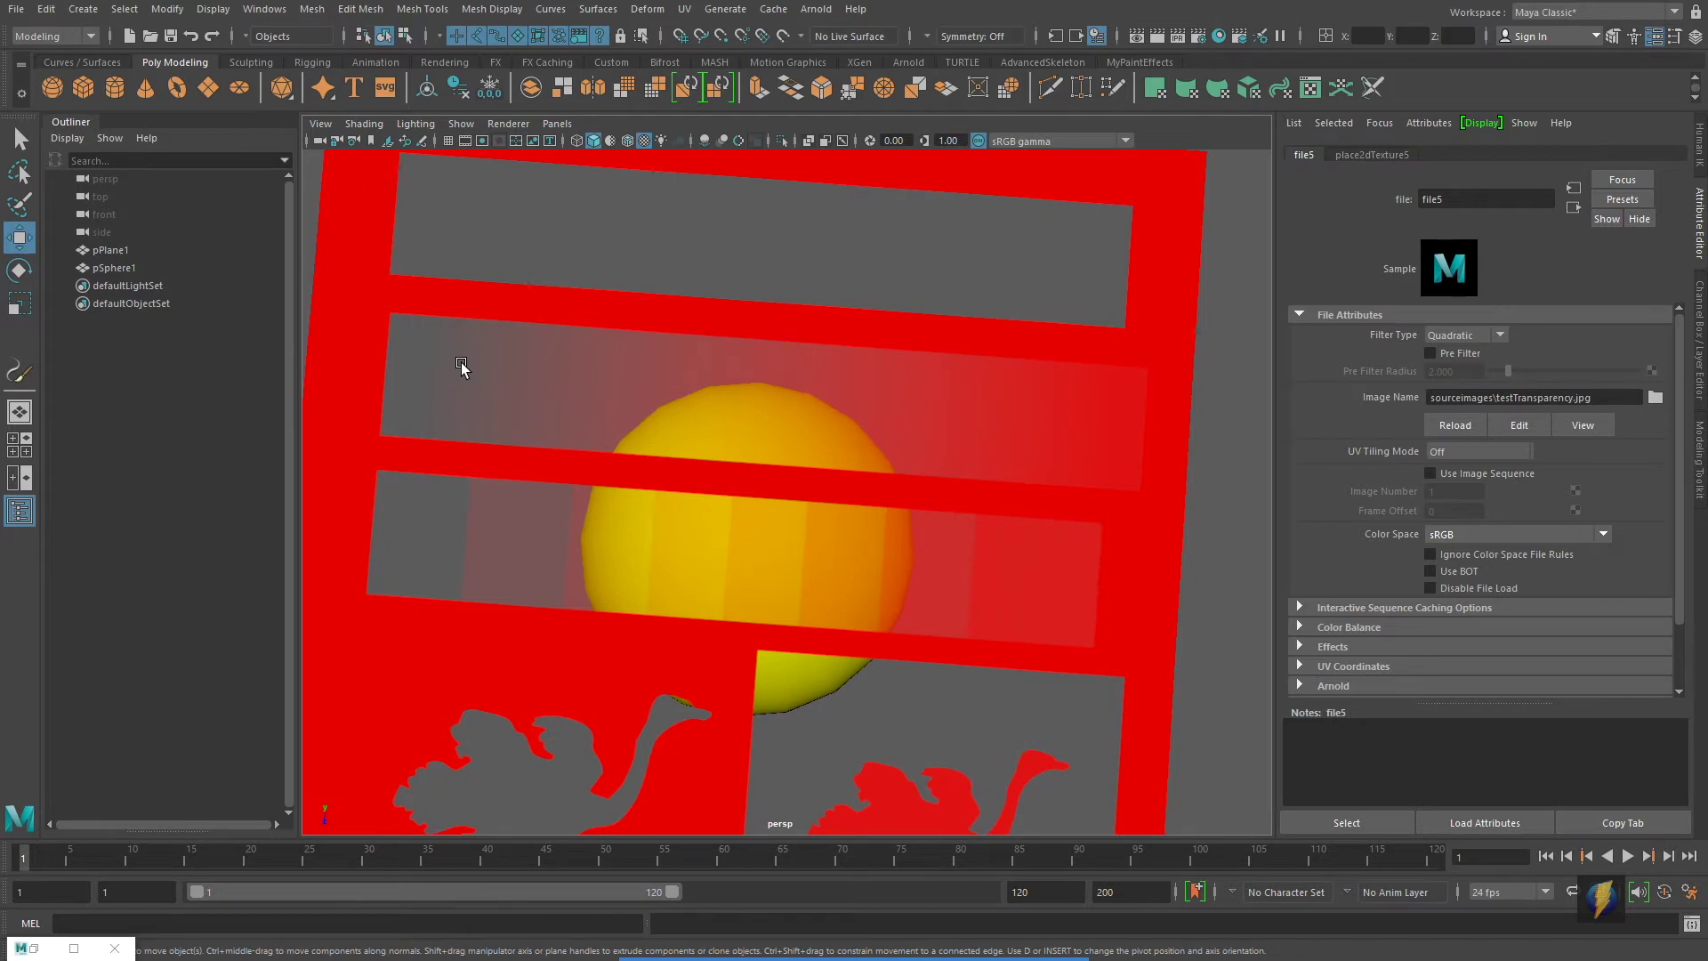
left_click_drag(974, 372, 942, 439, "alt")
middle_click_drag(942, 438, 980, 427, "alt")
mouse_move(980, 427)
left_mouse_down("alt")
mouse_move(934, 431)
mouse_move(979, 424)
left_mouse_up("alt")
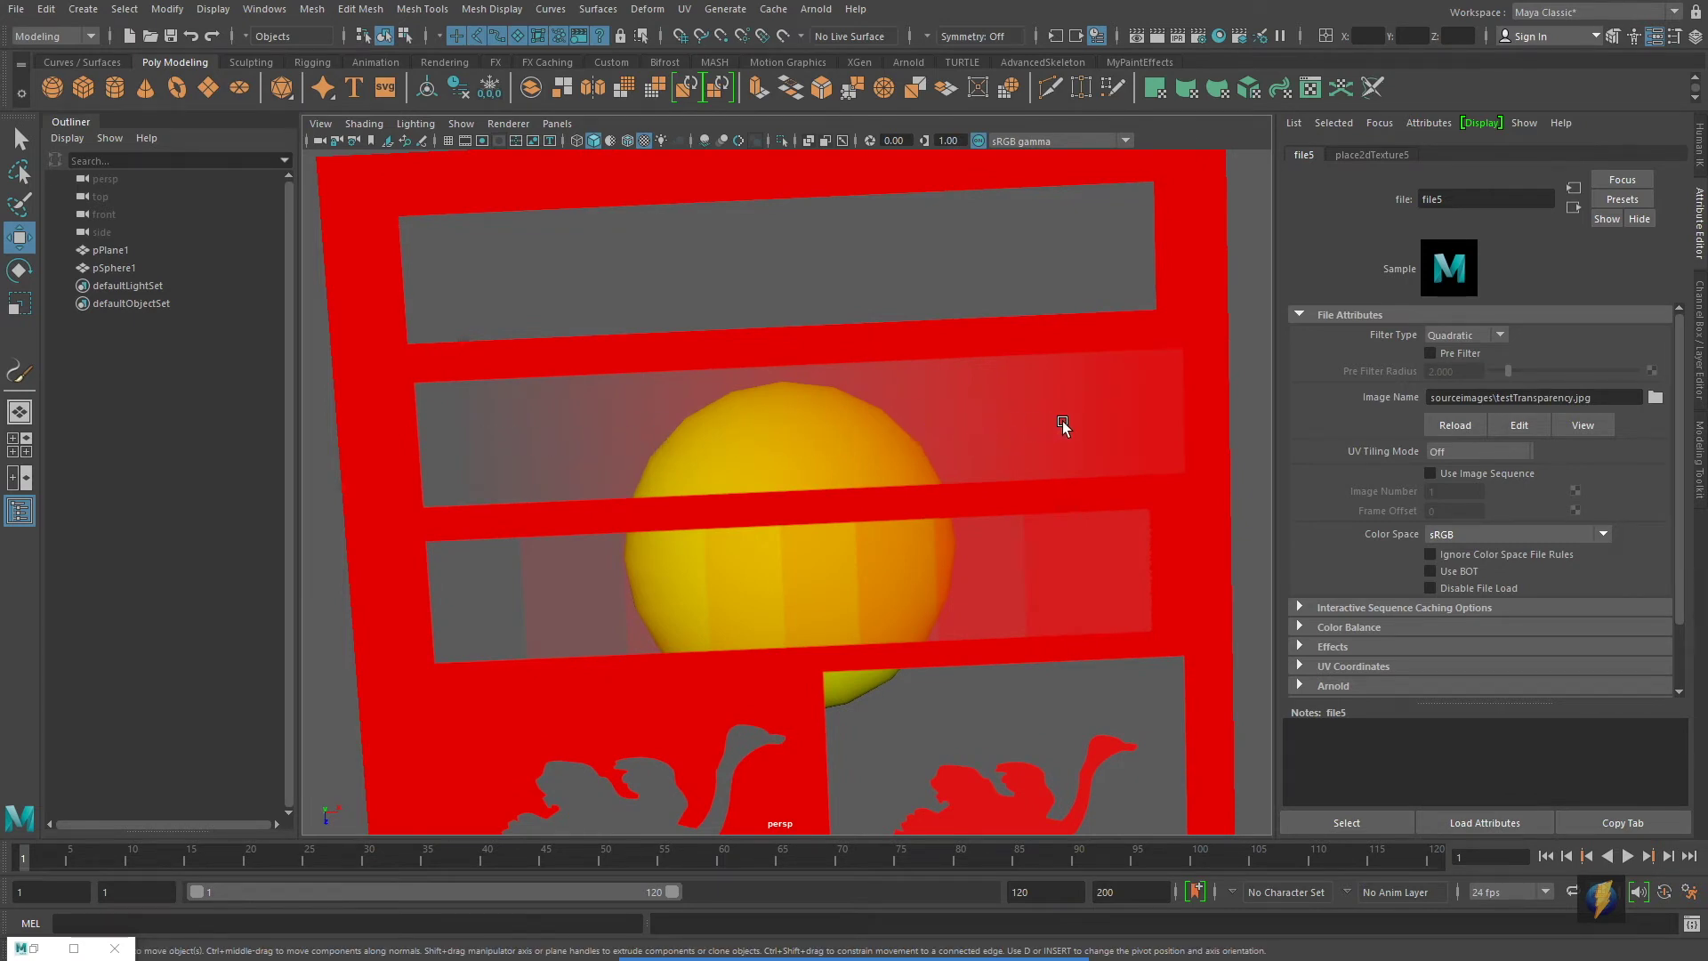
left_click_drag(964, 555, 963, 545, "alt")
middle_click_drag(931, 564, 940, 491, "alt")
right_click_drag(618, 580, 783, 575, "alt")
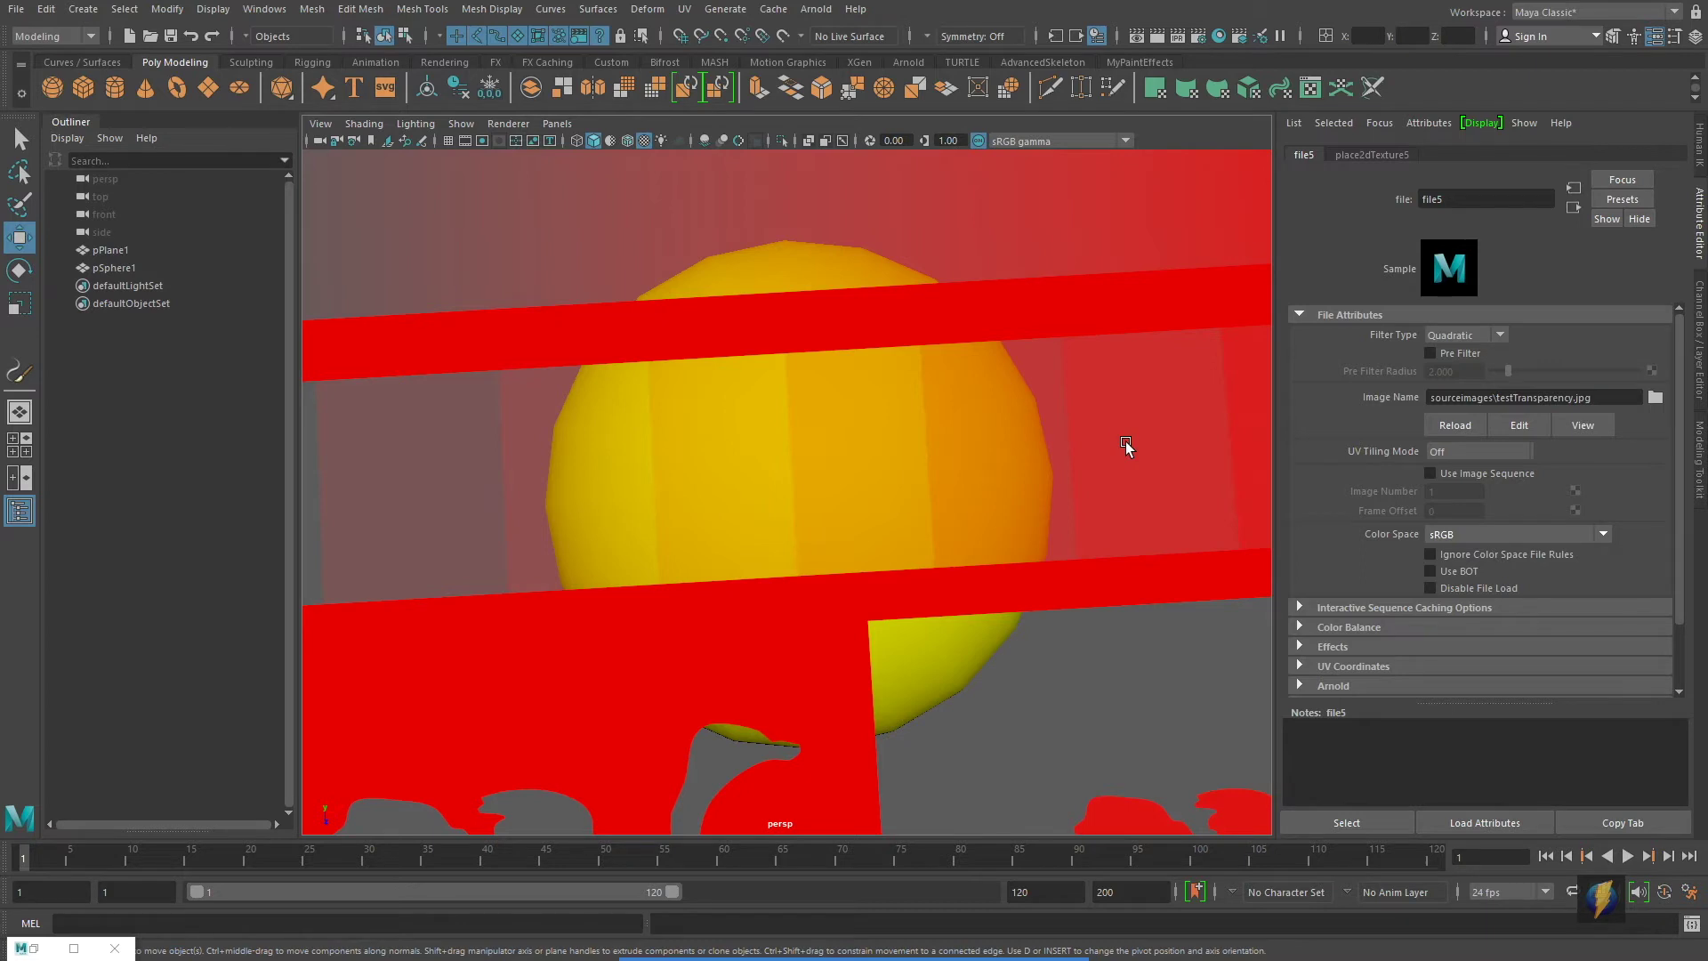
right_click_drag(1022, 517, 646, 517, "alt")
middle_click_drag(767, 542, 766, 509, "alt")
left_click_drag(767, 509, 829, 451, "alt")
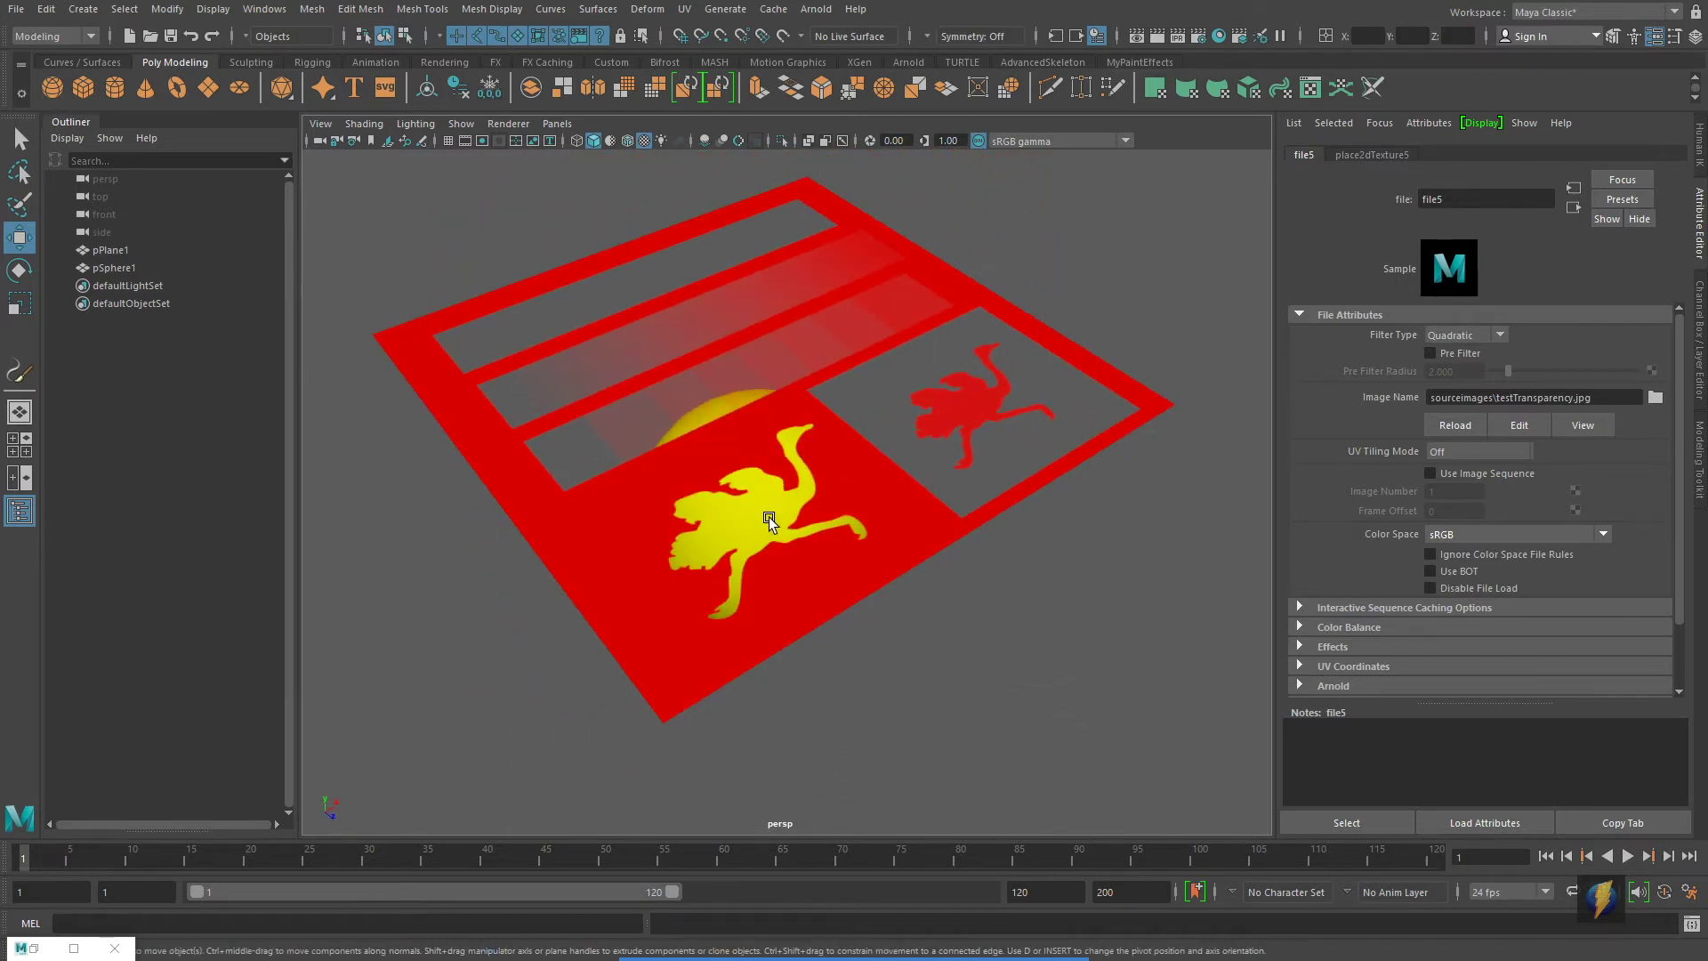
left_click_drag(957, 521, 894, 532, "alt")
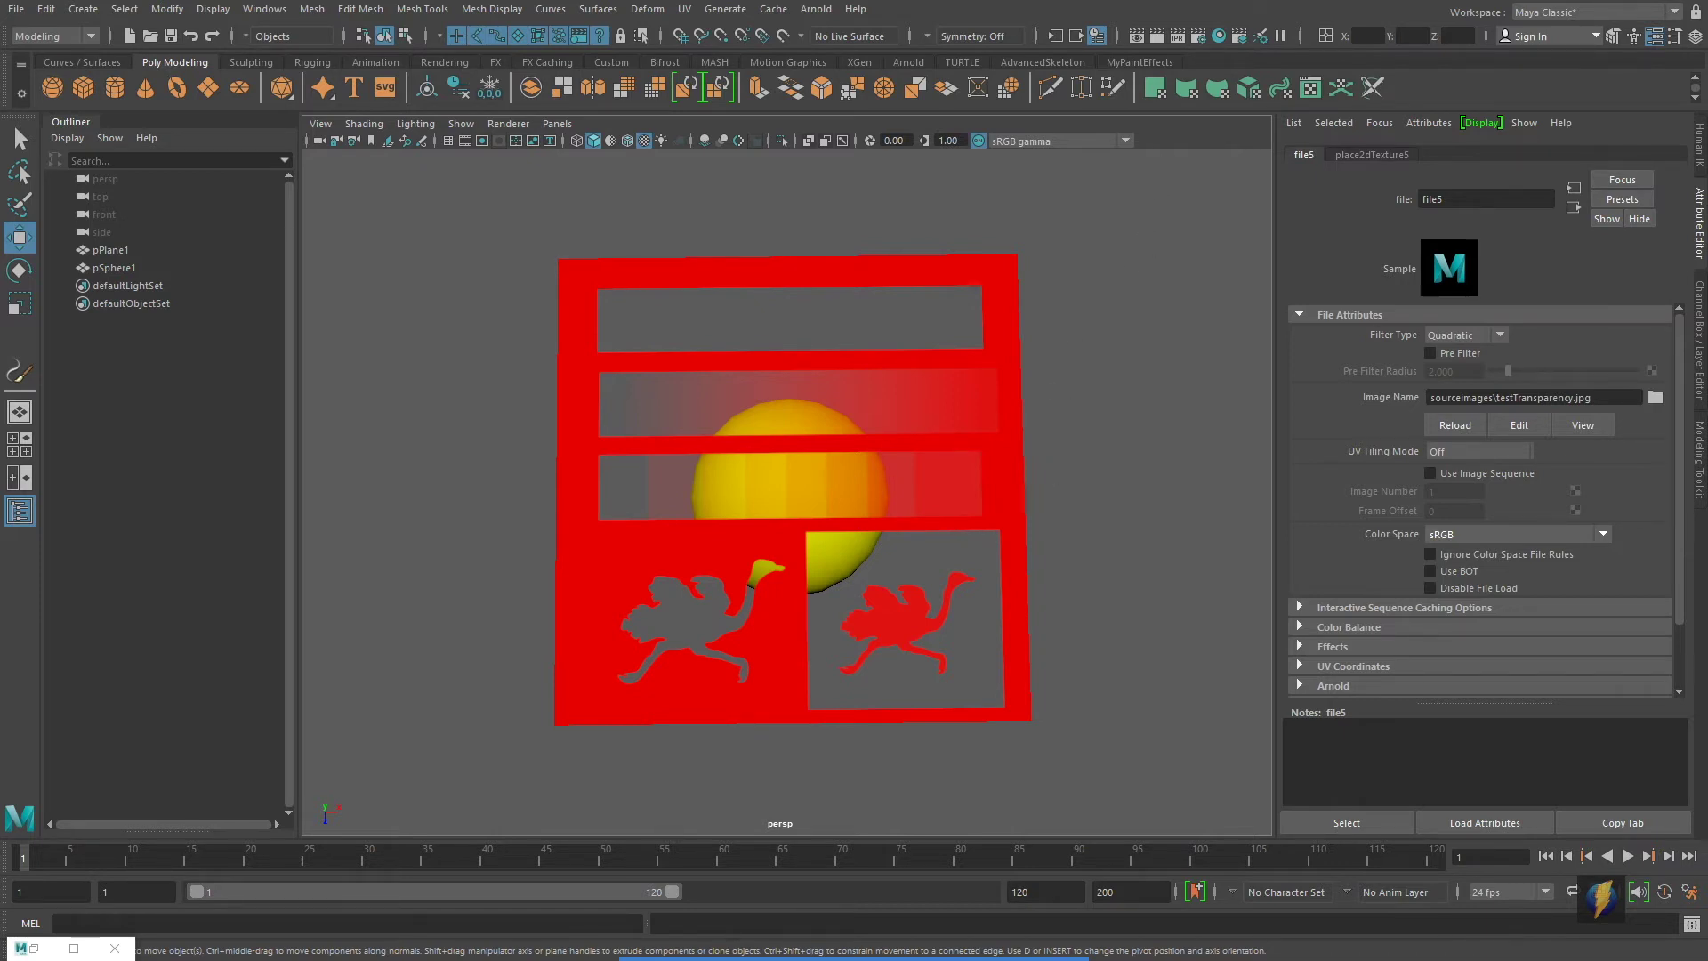
Step: Create another Lambert material in the Hypershade and assign it to the plane
left_click(1220, 37)
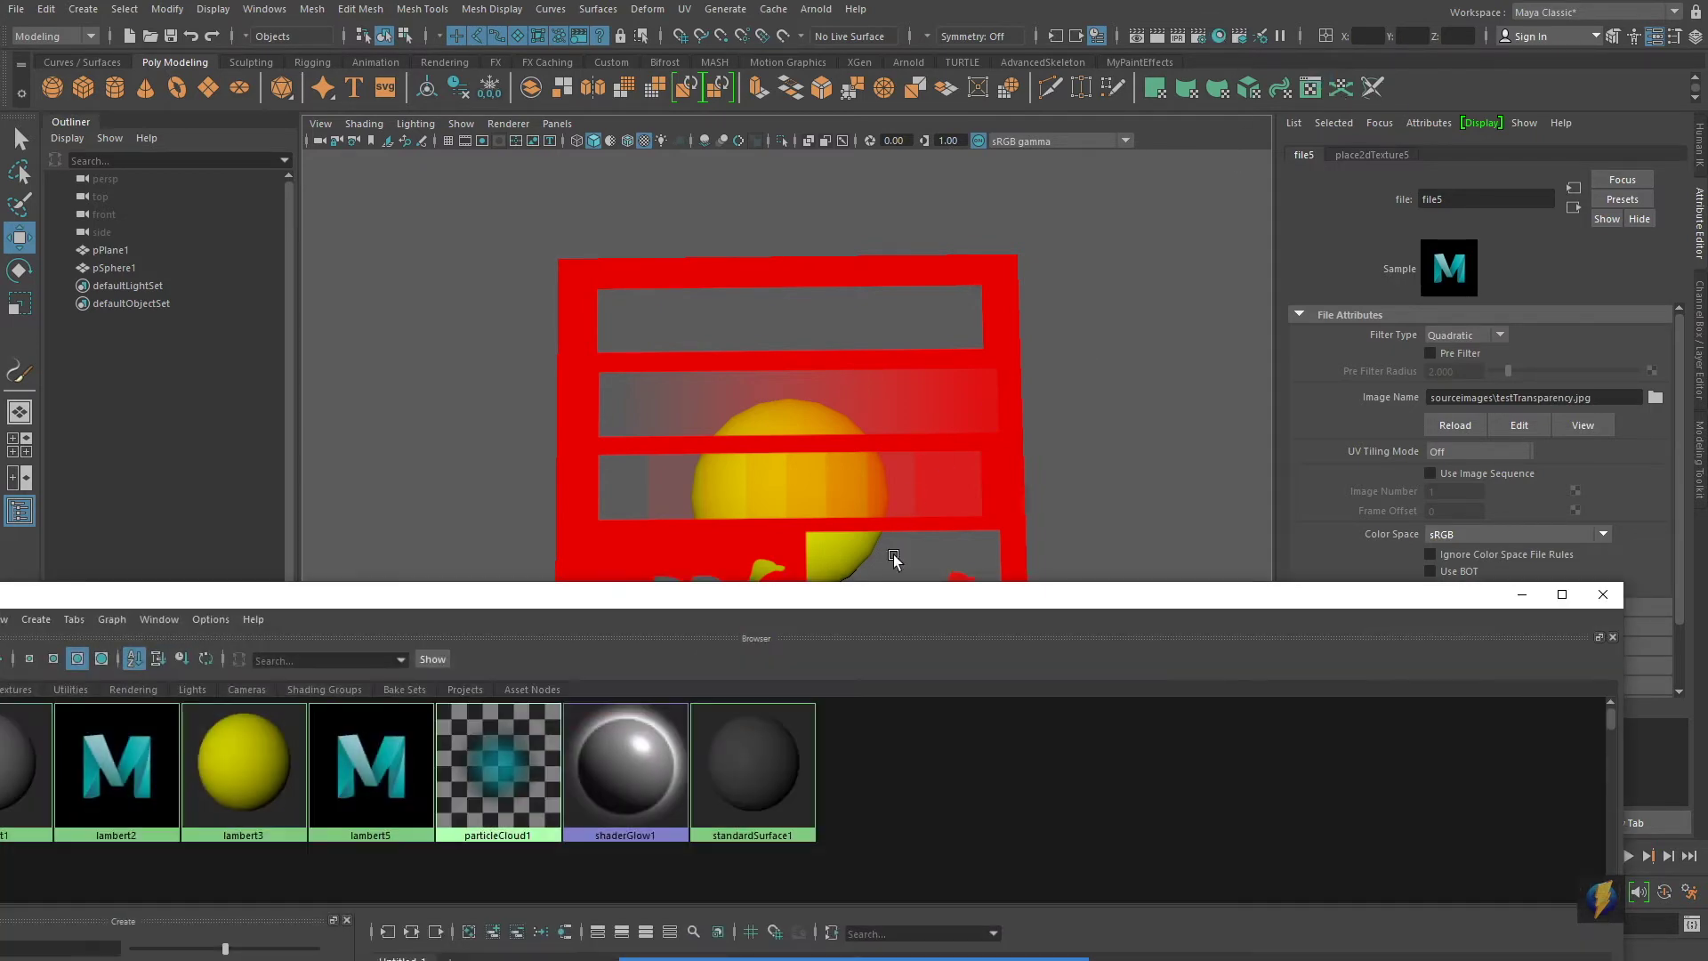
left_click_drag(899, 608, 1018, 293)
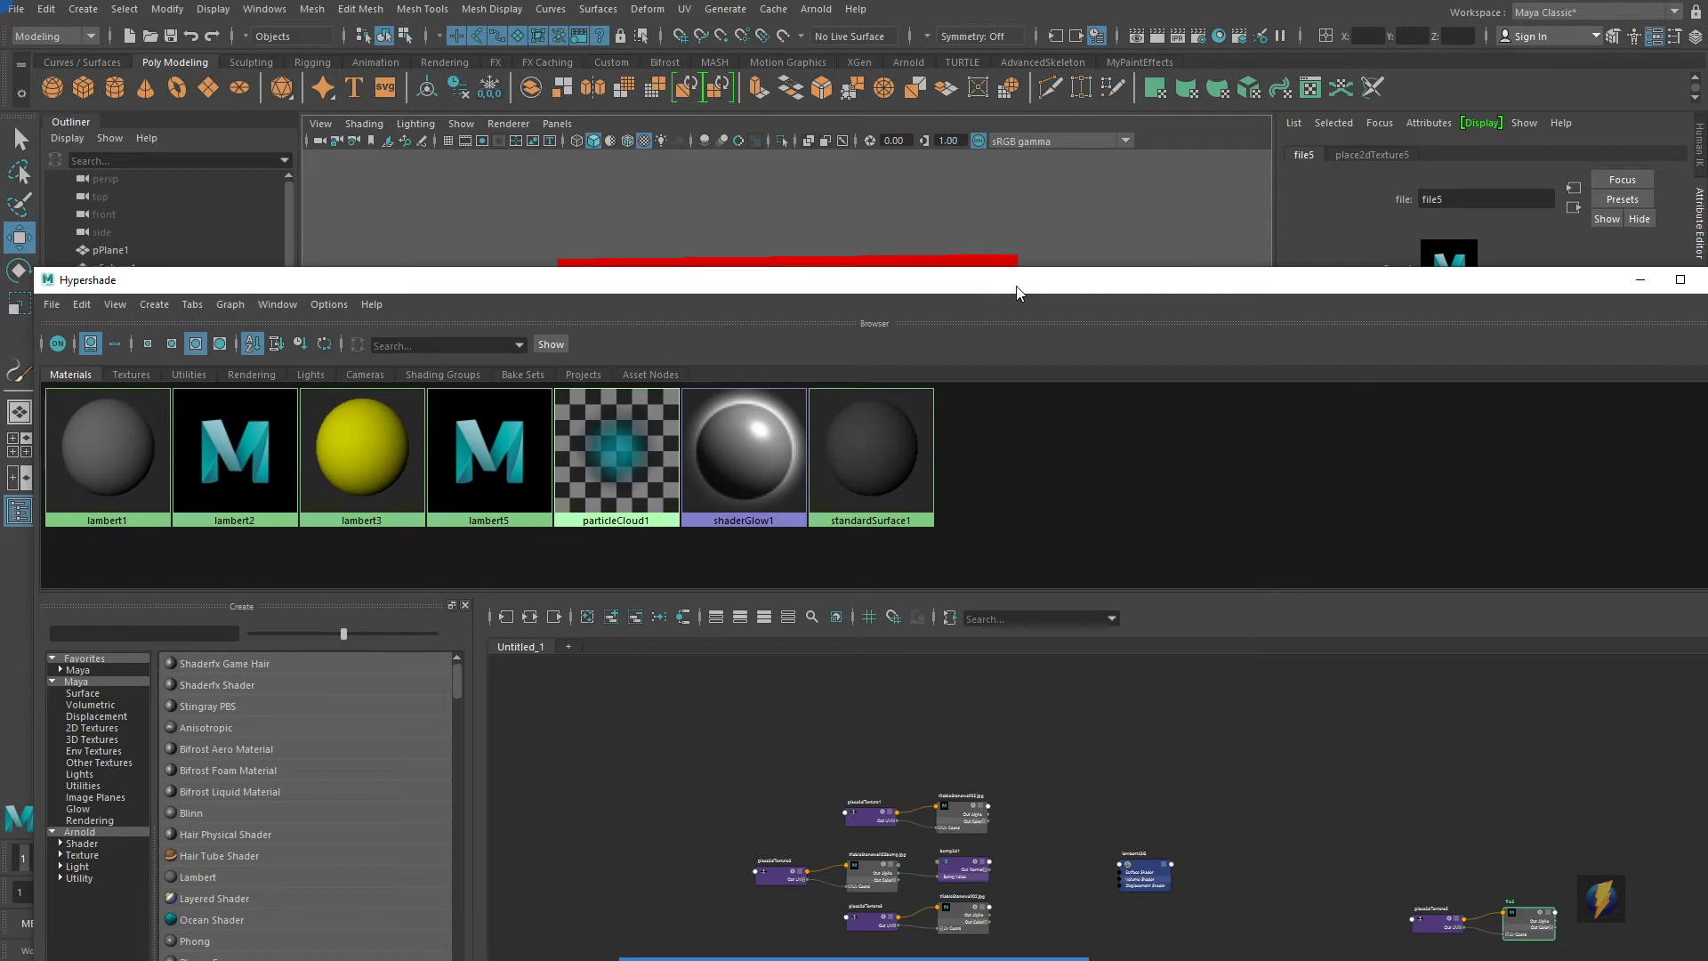
left_click(201, 880)
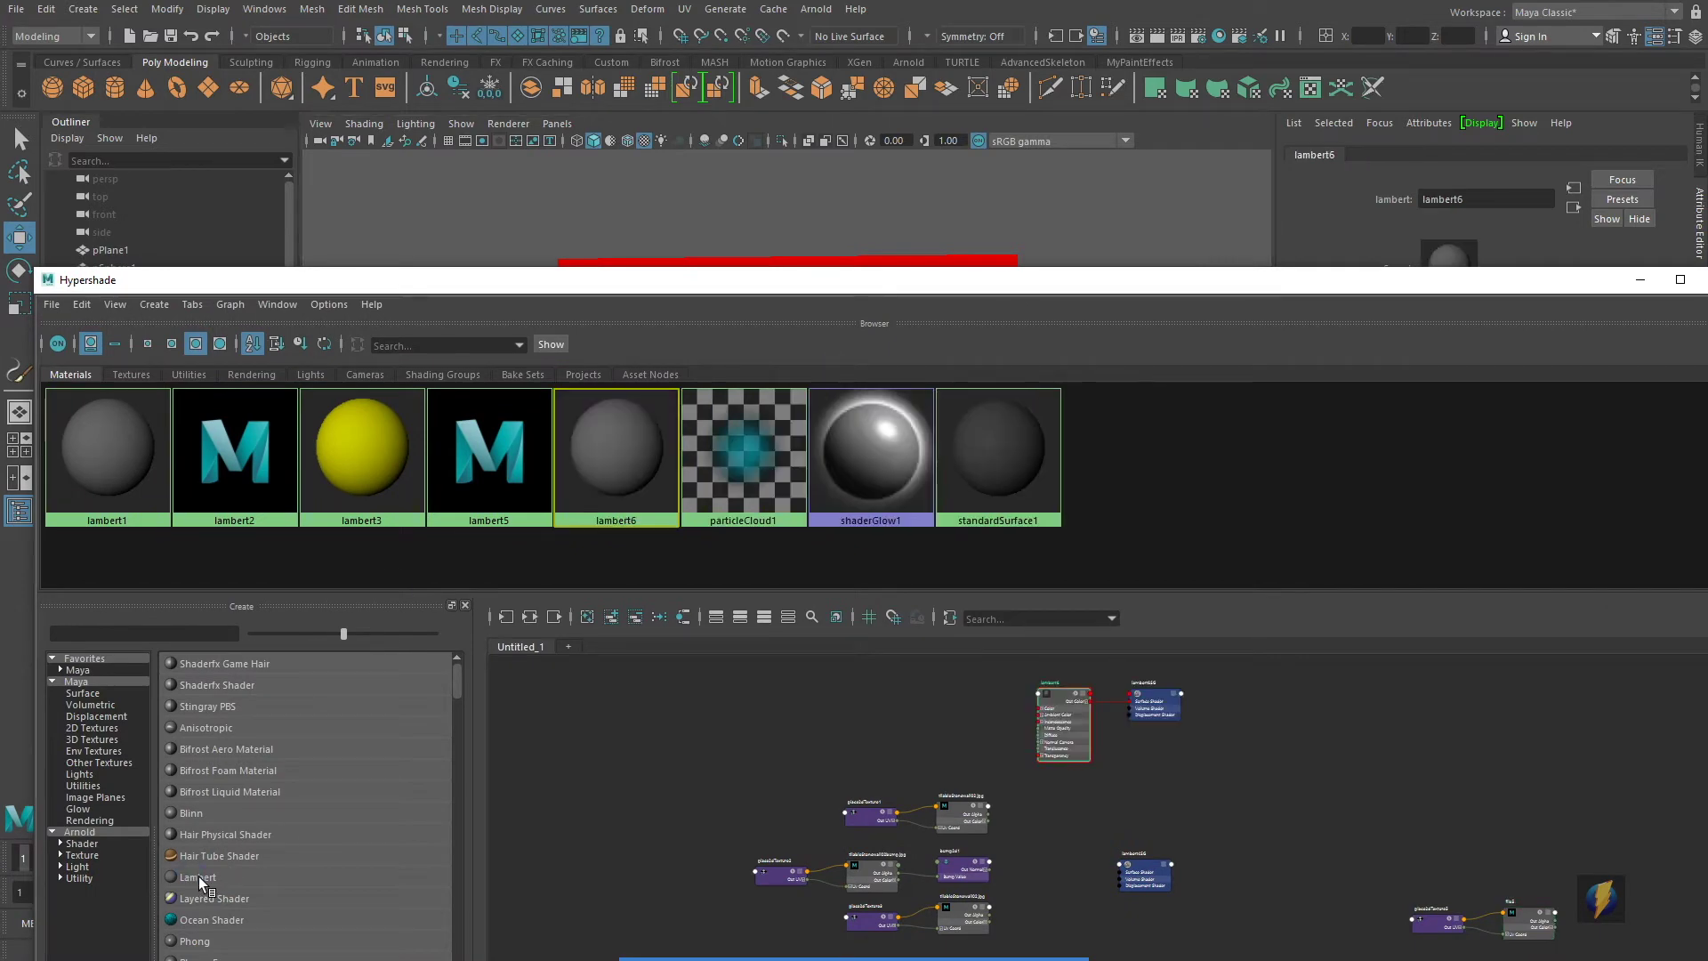
left_click_drag(750, 292, 769, 504)
middle_click_drag(648, 671, 663, 366)
Step: Minimize the Hypershade and set the new Lambert's Color to bright green
left_click(1660, 493)
left_click(1473, 355)
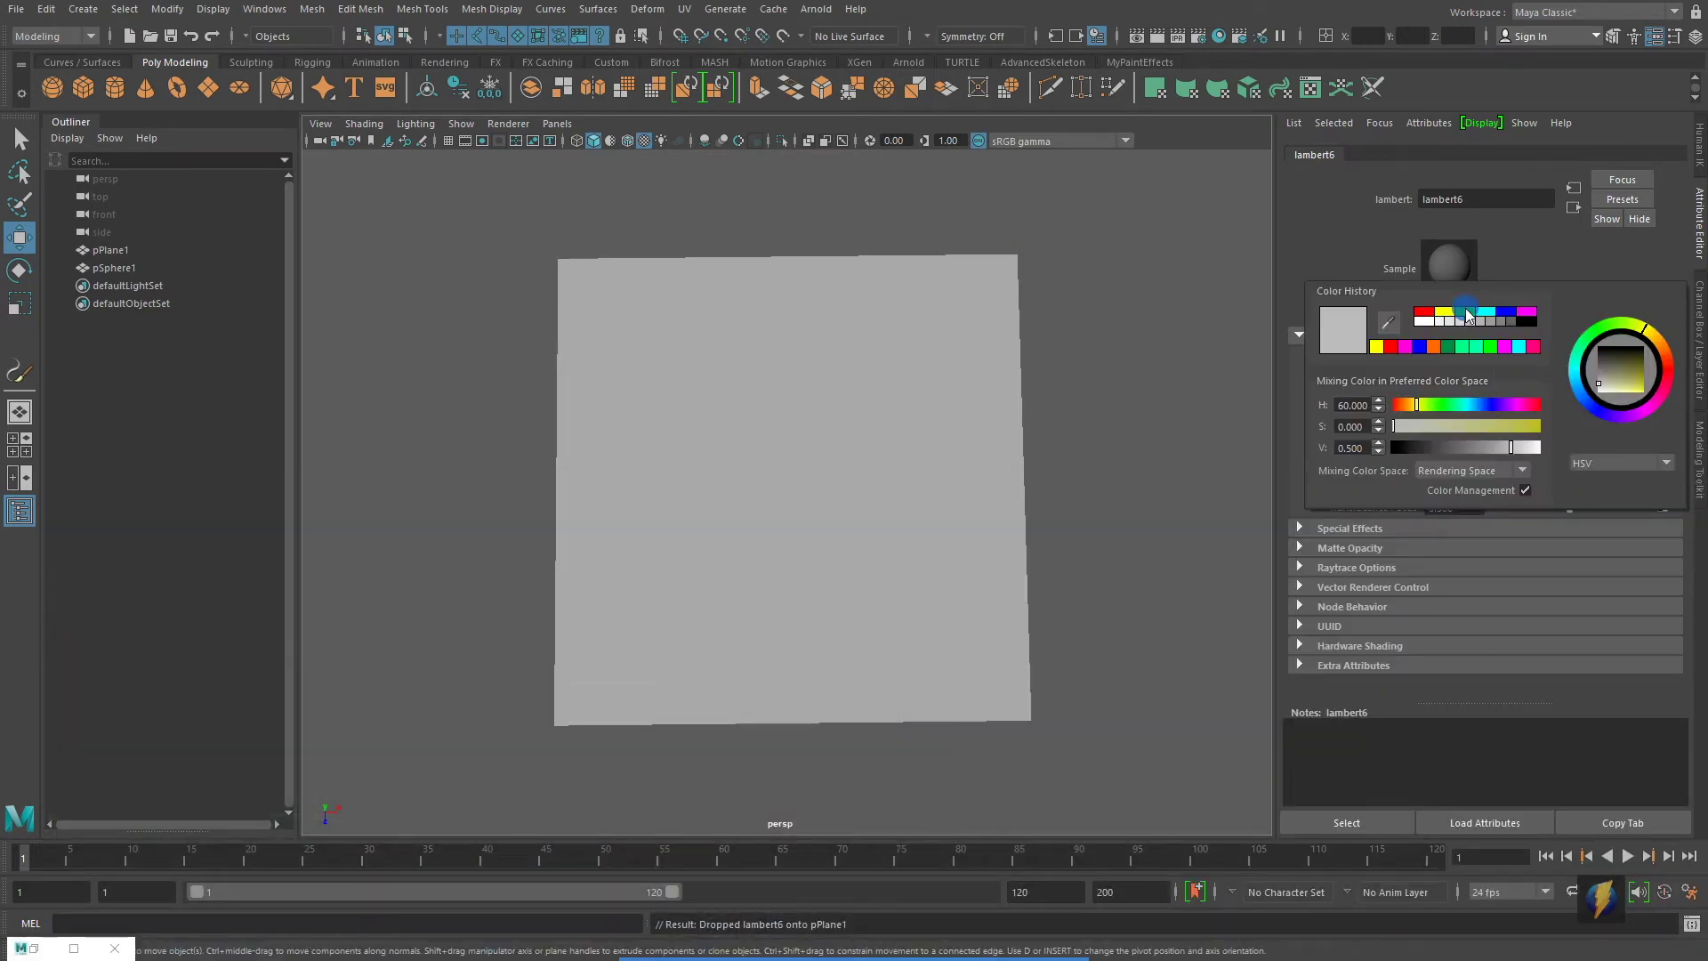
left_click(1465, 311)
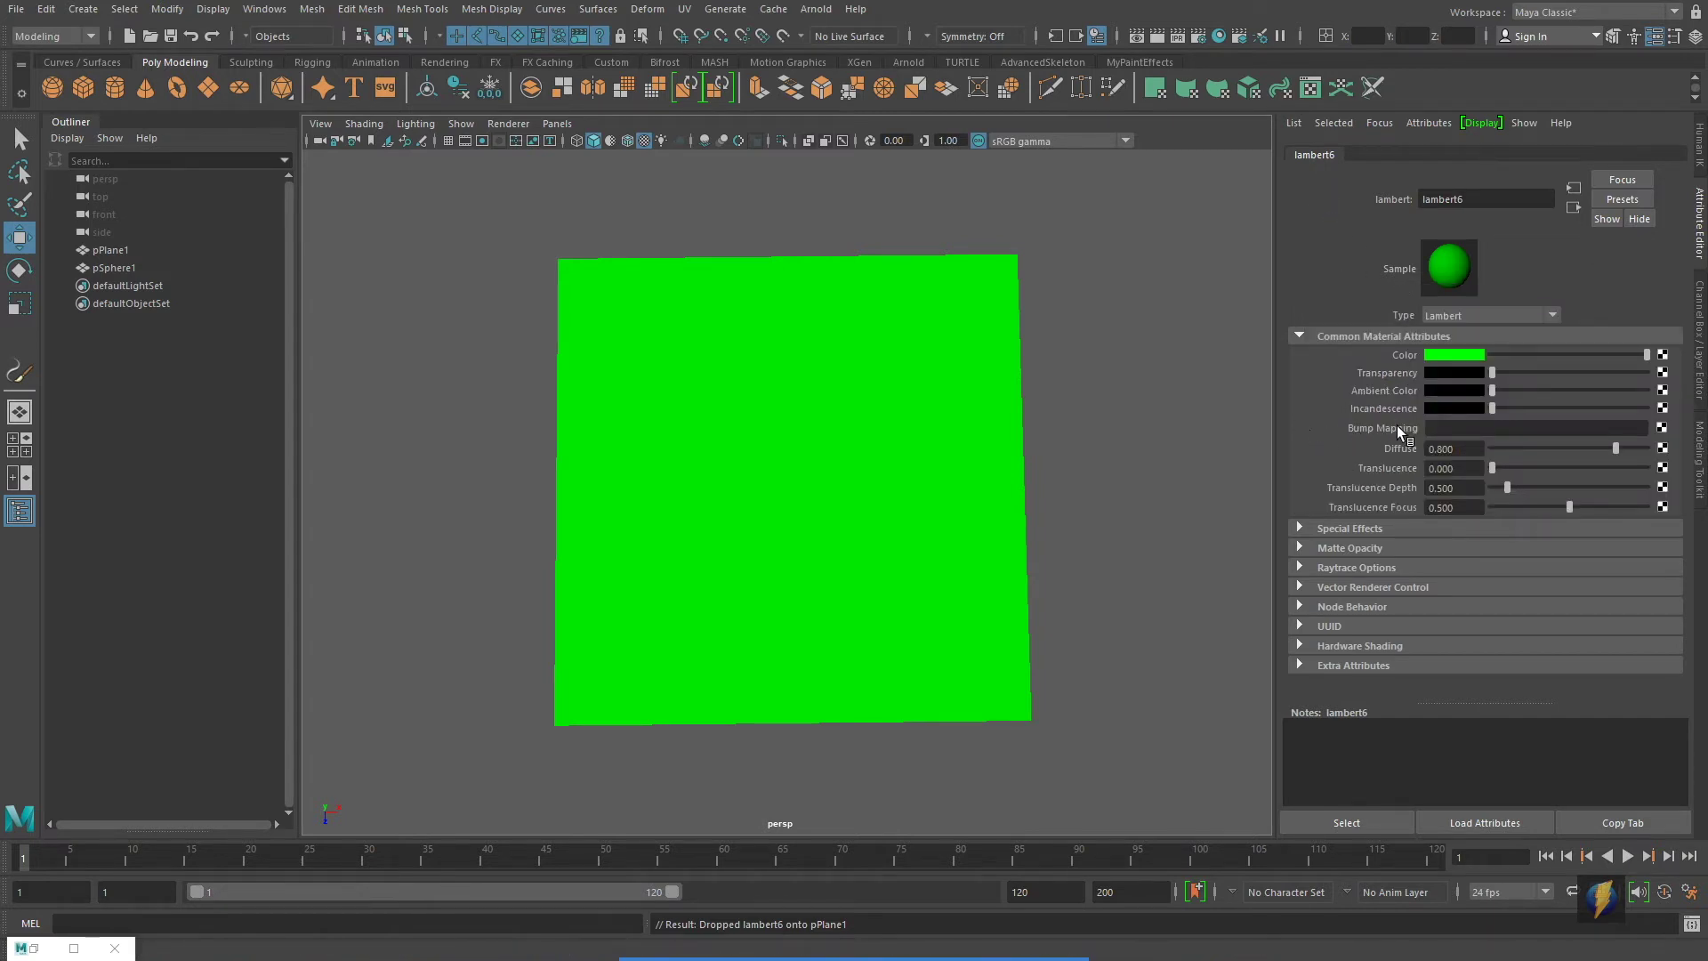
Step: Map a File texture to the green Lambert's Bump Mapping and show the file node behind its Bump Value
left_click(1662, 428)
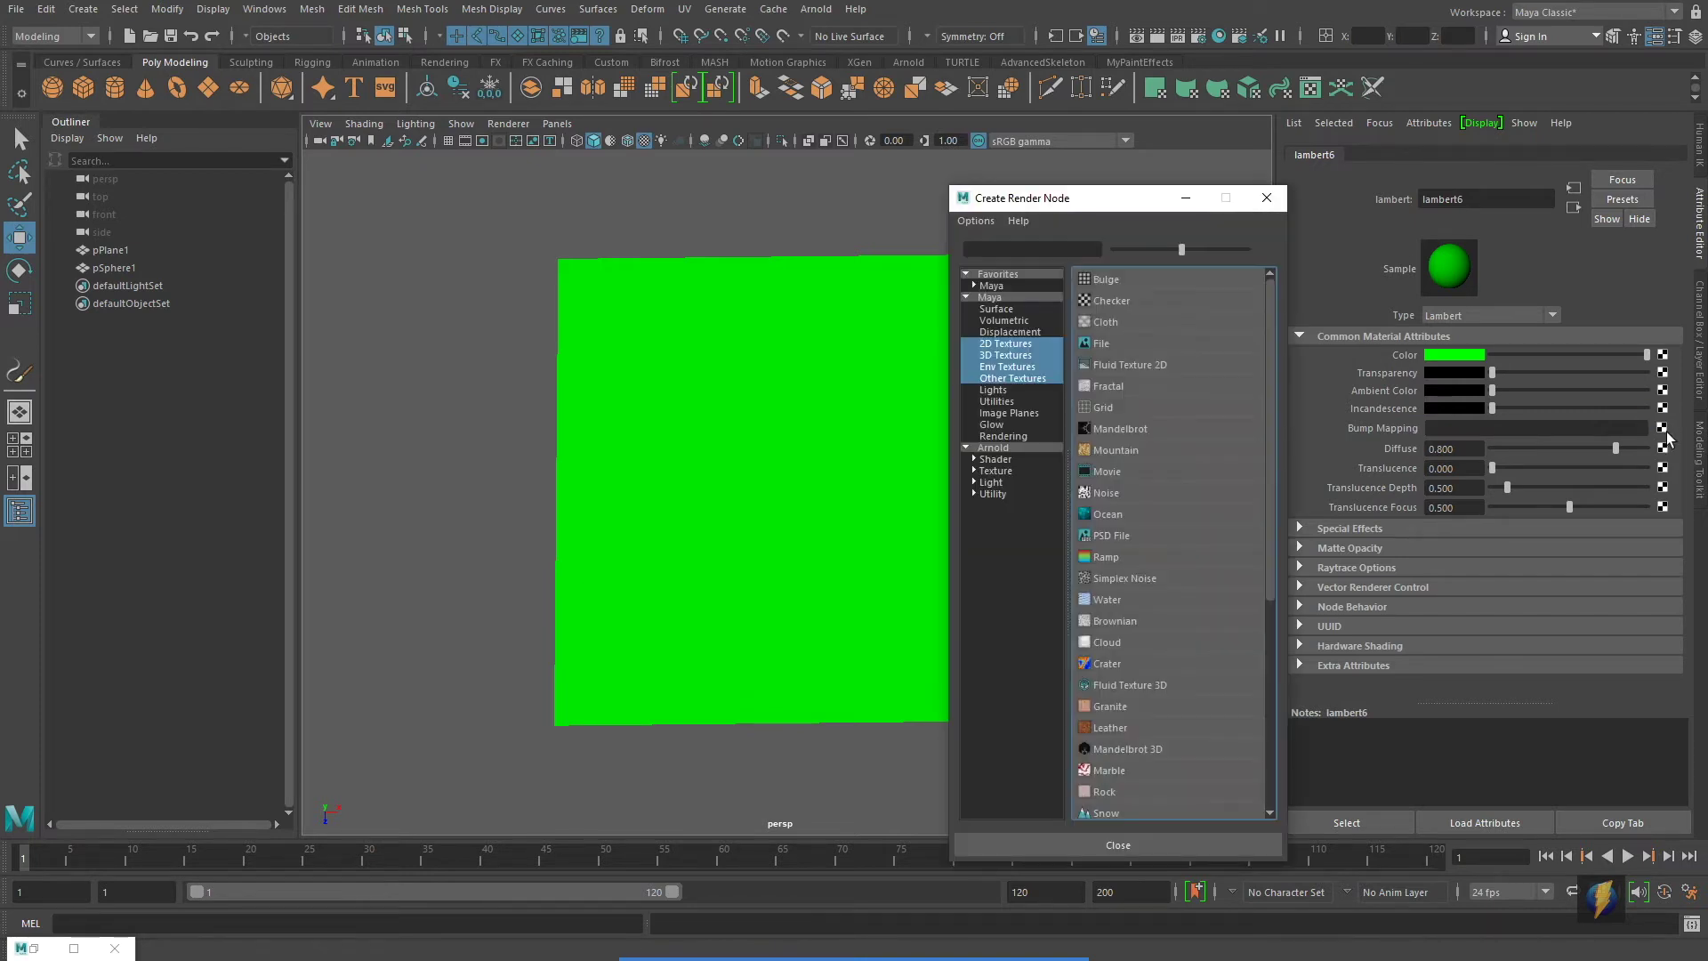
left_click(1092, 342)
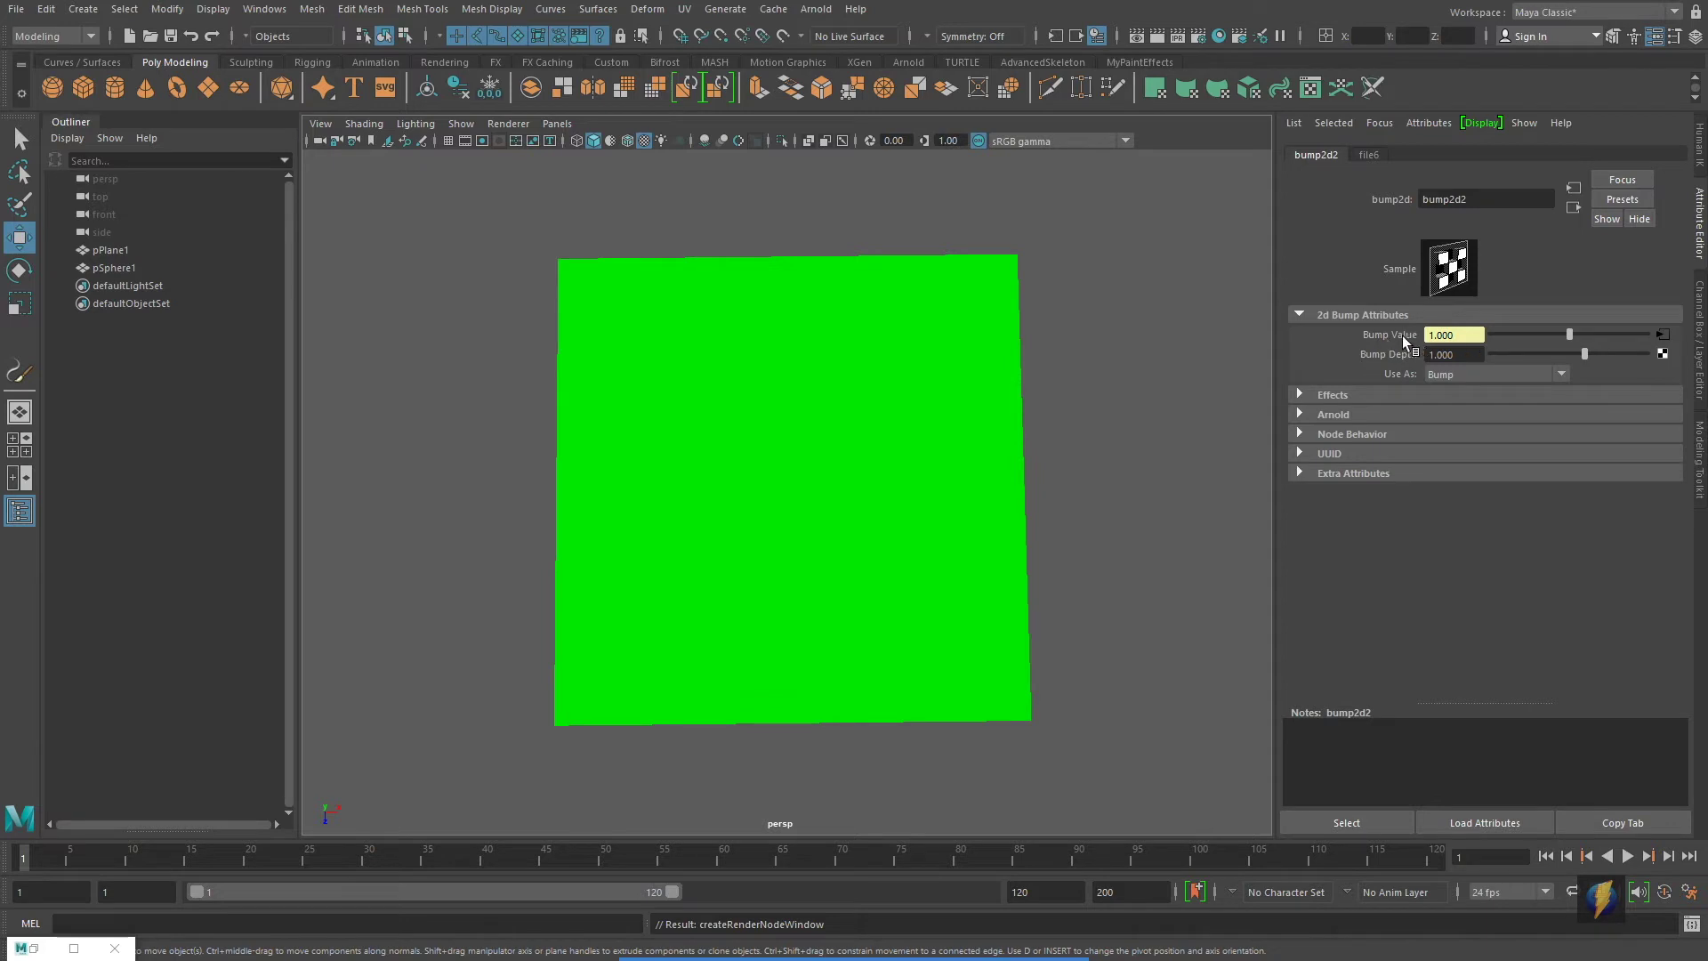
mouse_move(929, 959)
left_click(920, 930)
left_click_drag(1140, 435, 1353, 348)
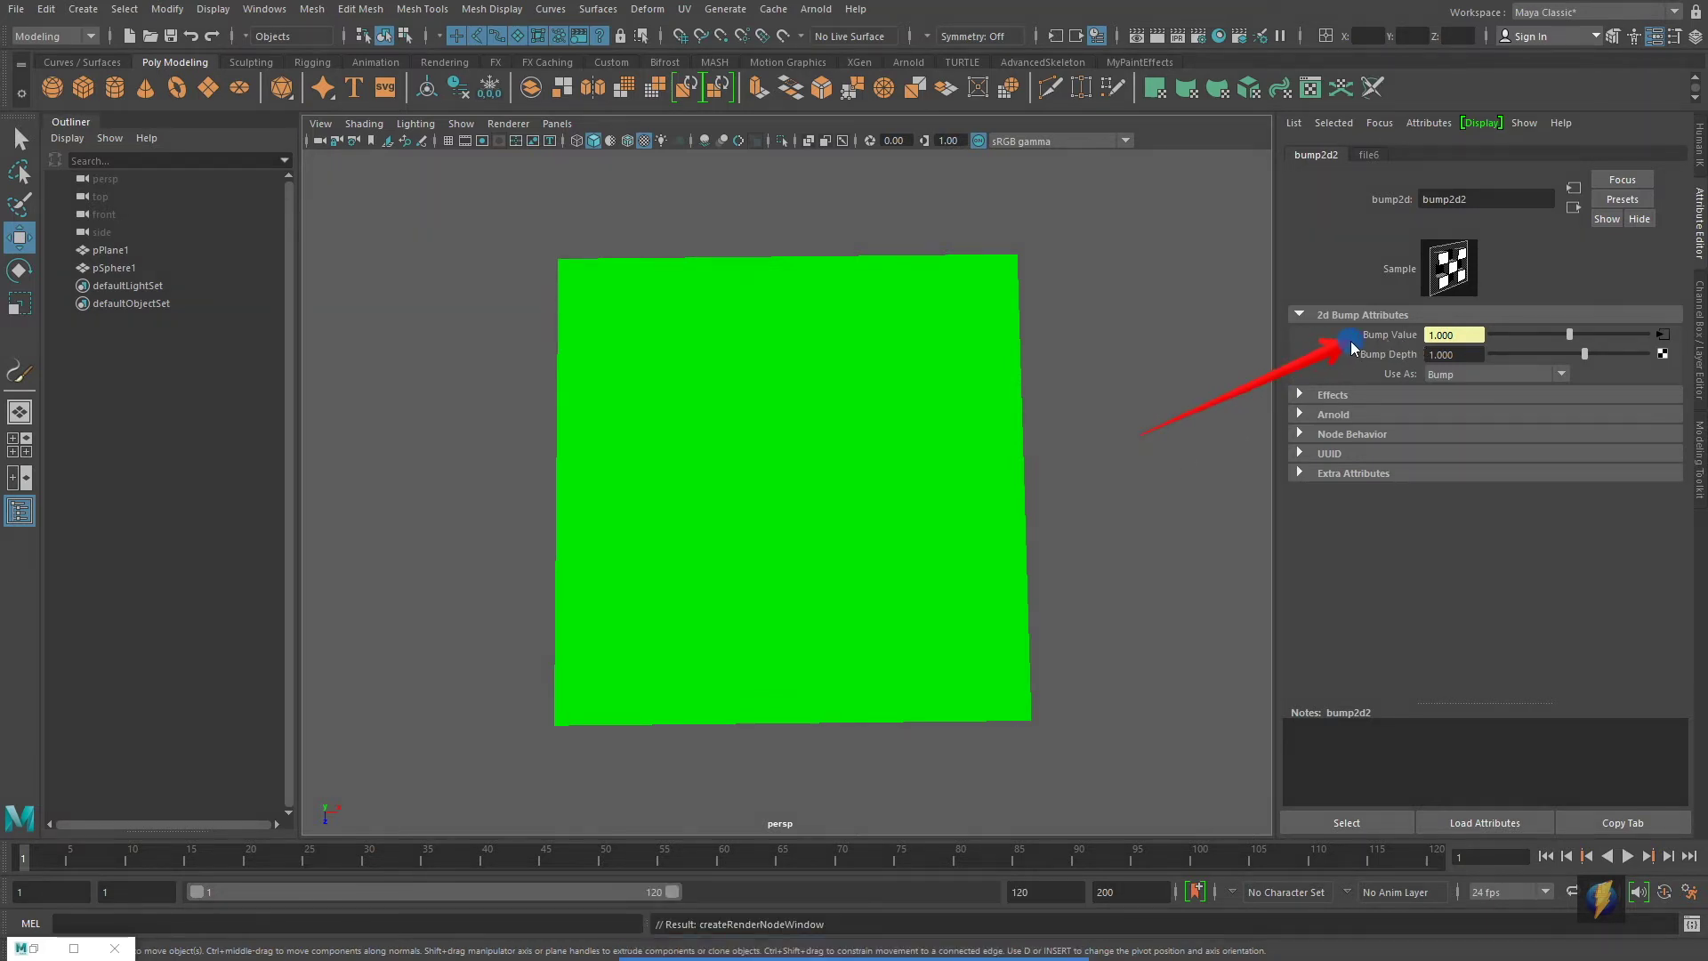
left_click(1663, 336)
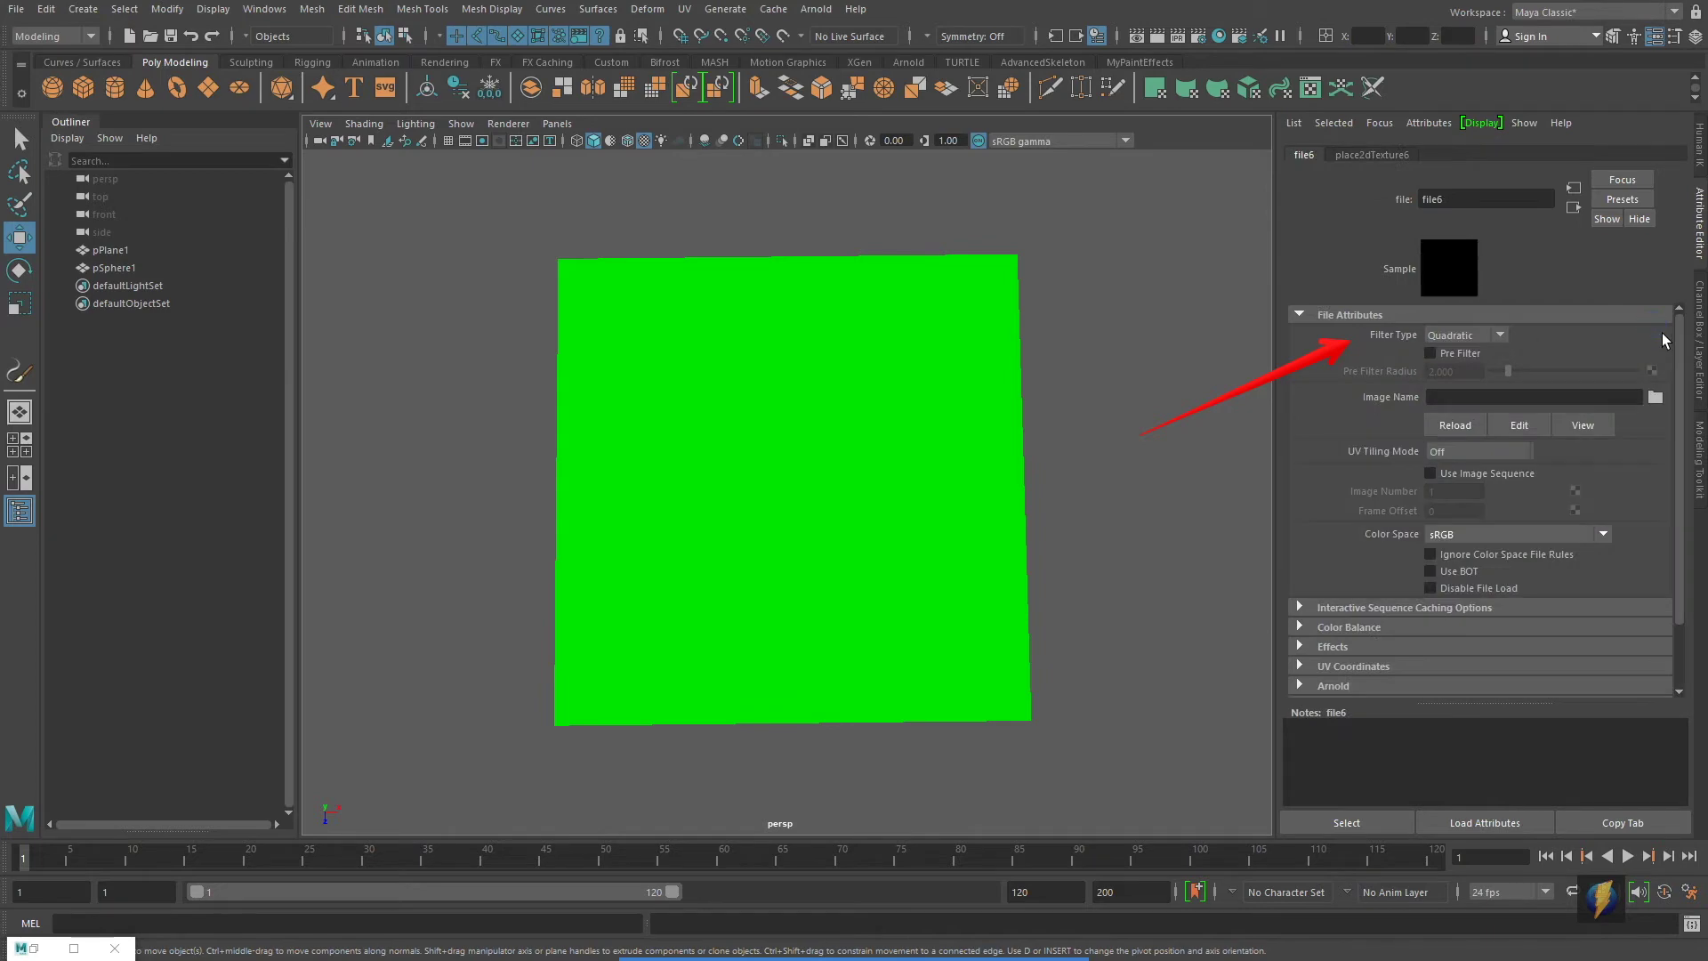
Step: Load testTransparency.jpg from the sourceimages folder into the bump's file texture and inspect the bump effect on the plane
left_click(1655, 397)
scroll(719, 671, "down", 10)
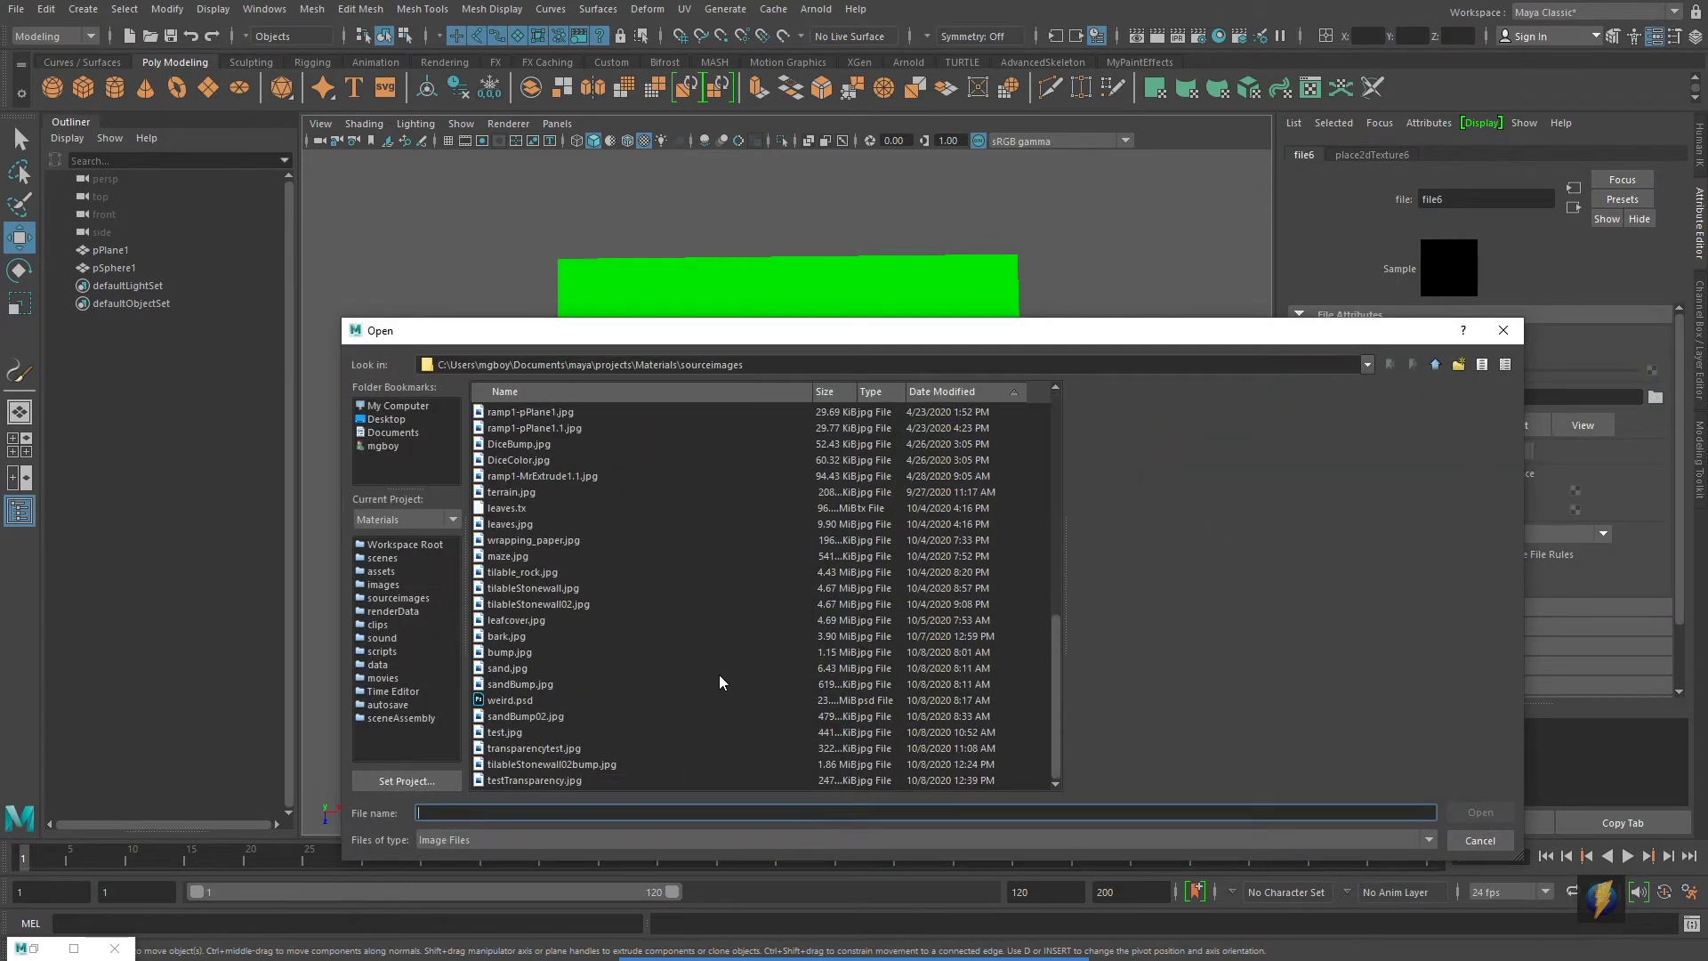
left_click(554, 782)
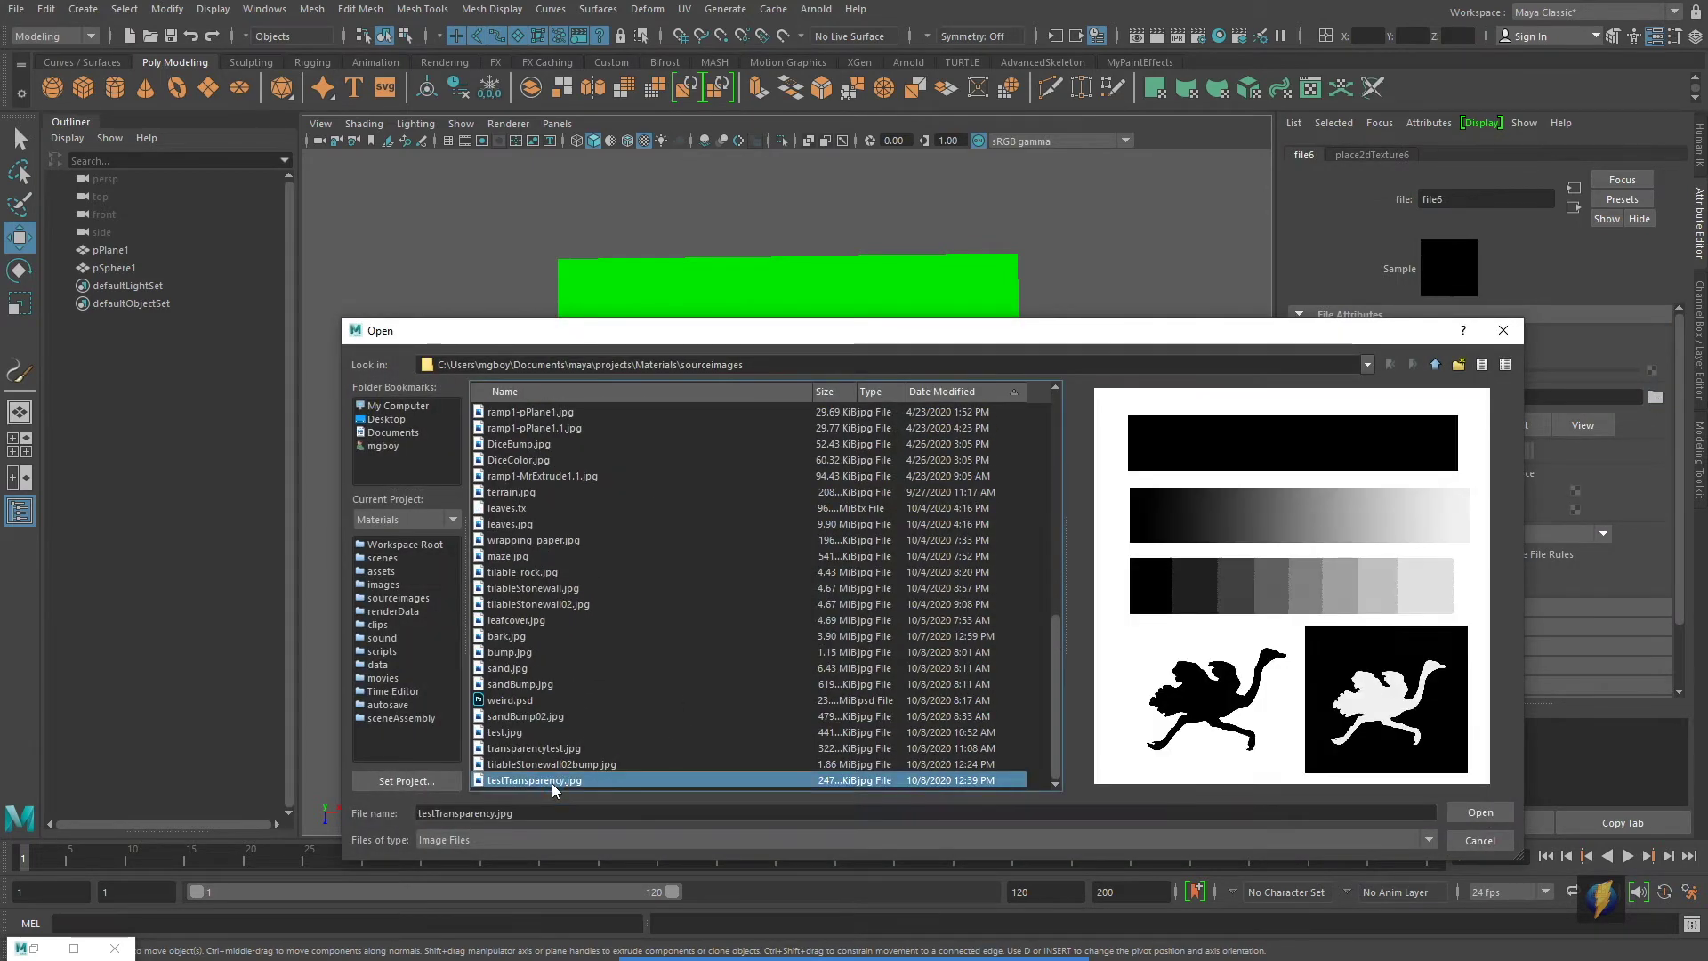
left_click(1482, 812)
left_click_drag(836, 646, 800, 600, "alt")
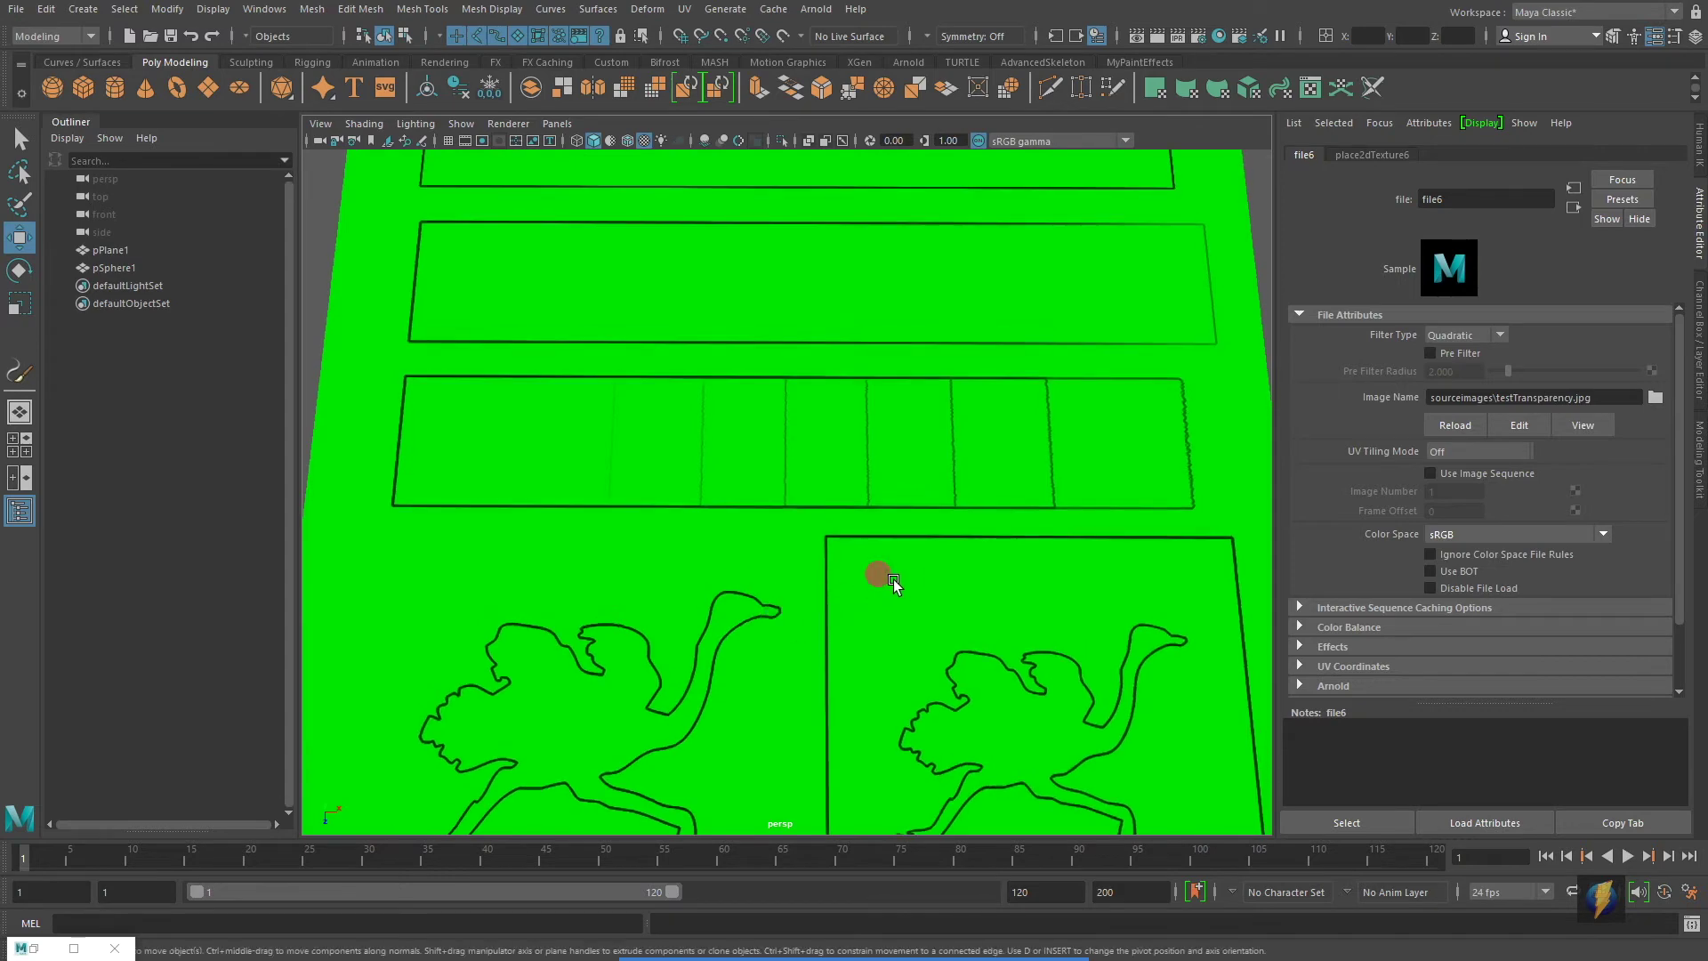
right_click_drag(889, 578, 739, 581, "alt")
mouse_move(738, 580)
left_mouse_down("alt")
mouse_move(713, 641)
mouse_move(742, 592)
left_mouse_up("alt")
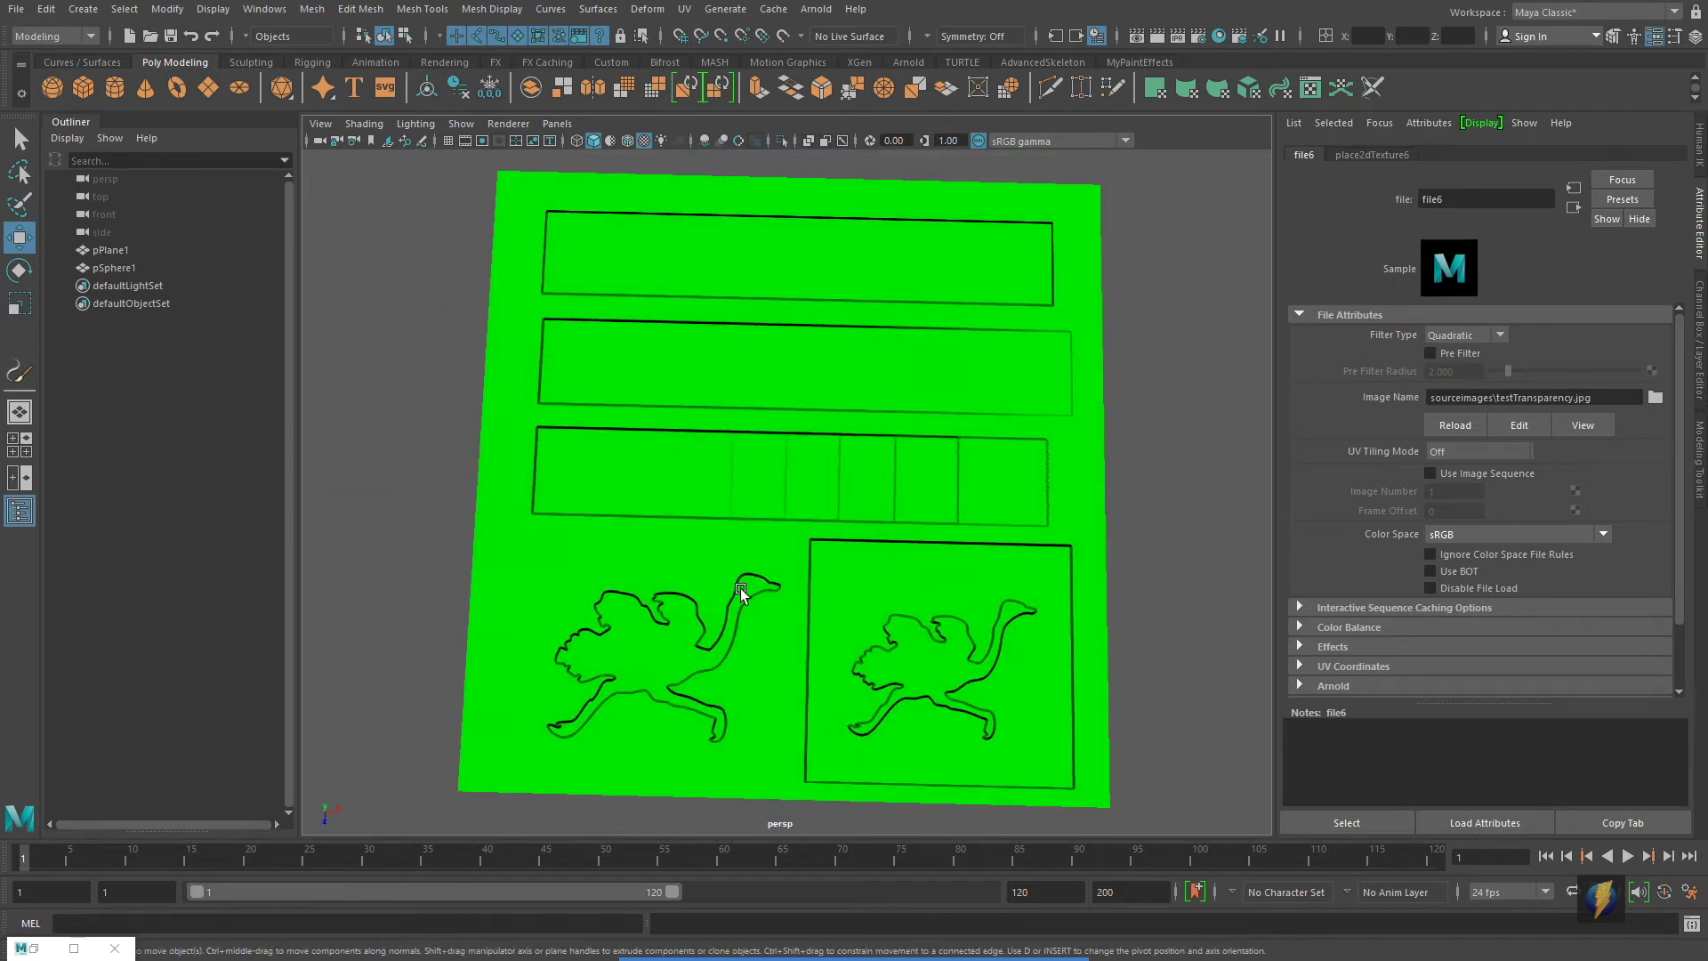
left_click_drag(697, 594, 717, 563, "alt")
left_click_drag(786, 462, 783, 516, "alt")
Step: Create a Blinn material in the Hypershade, assign it to the plane and move the Hypershade clear of the model
left_click(1219, 35)
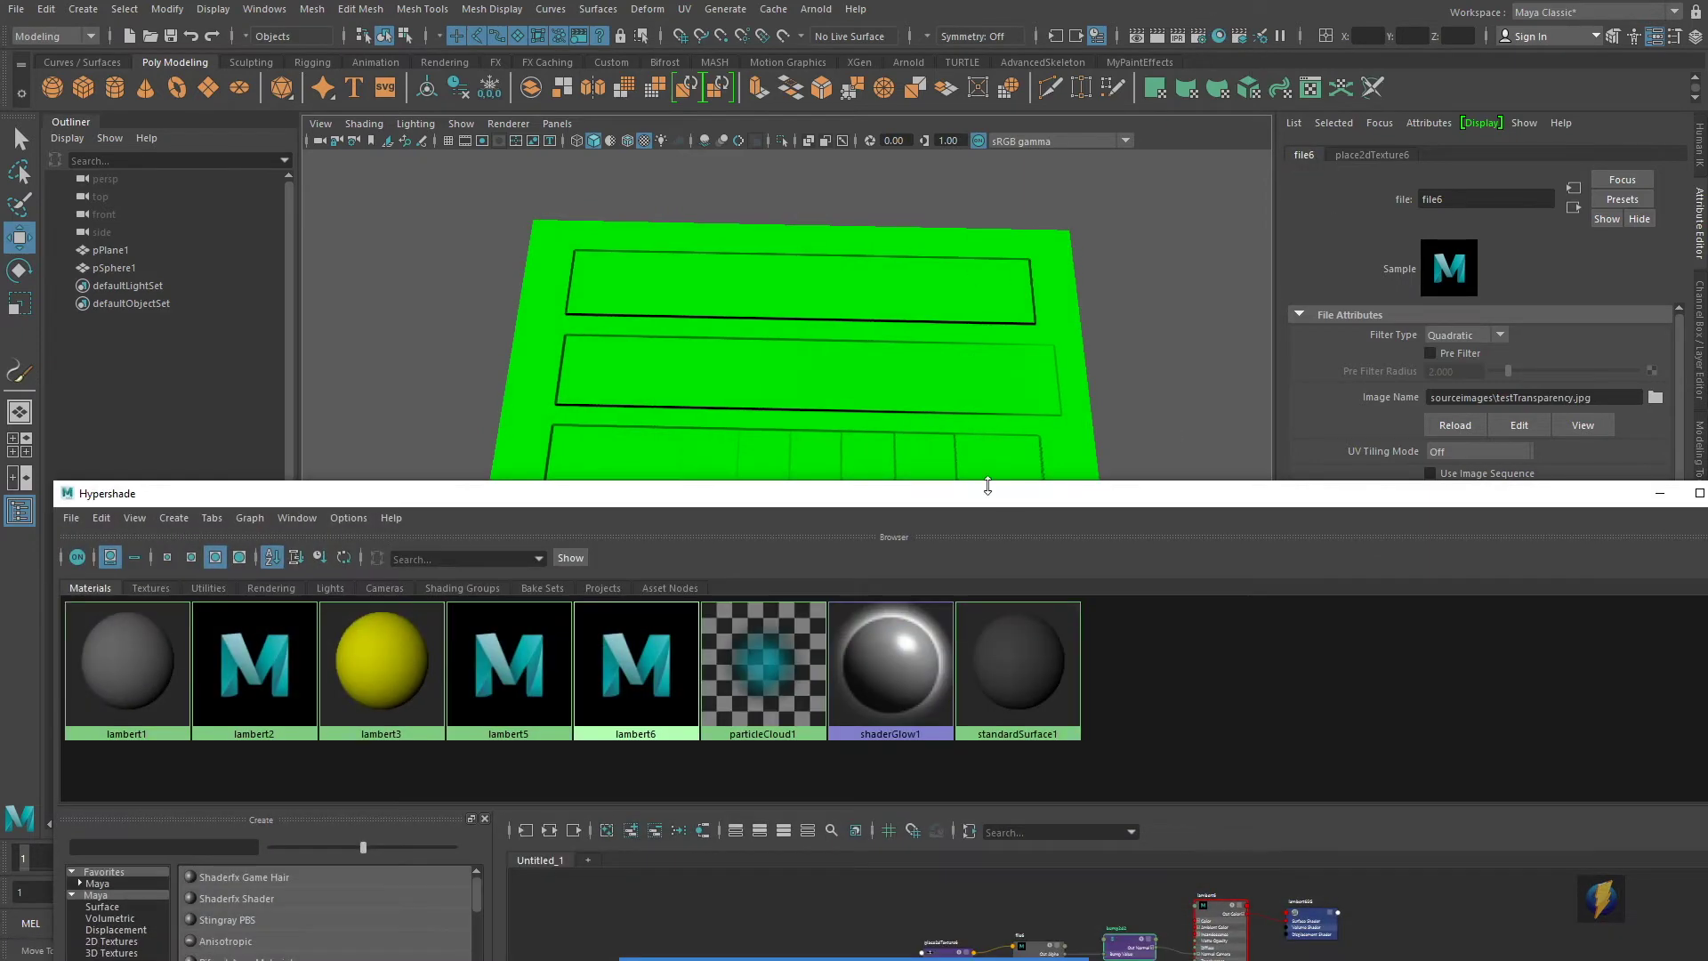
left_click_drag(973, 501, 1004, 261)
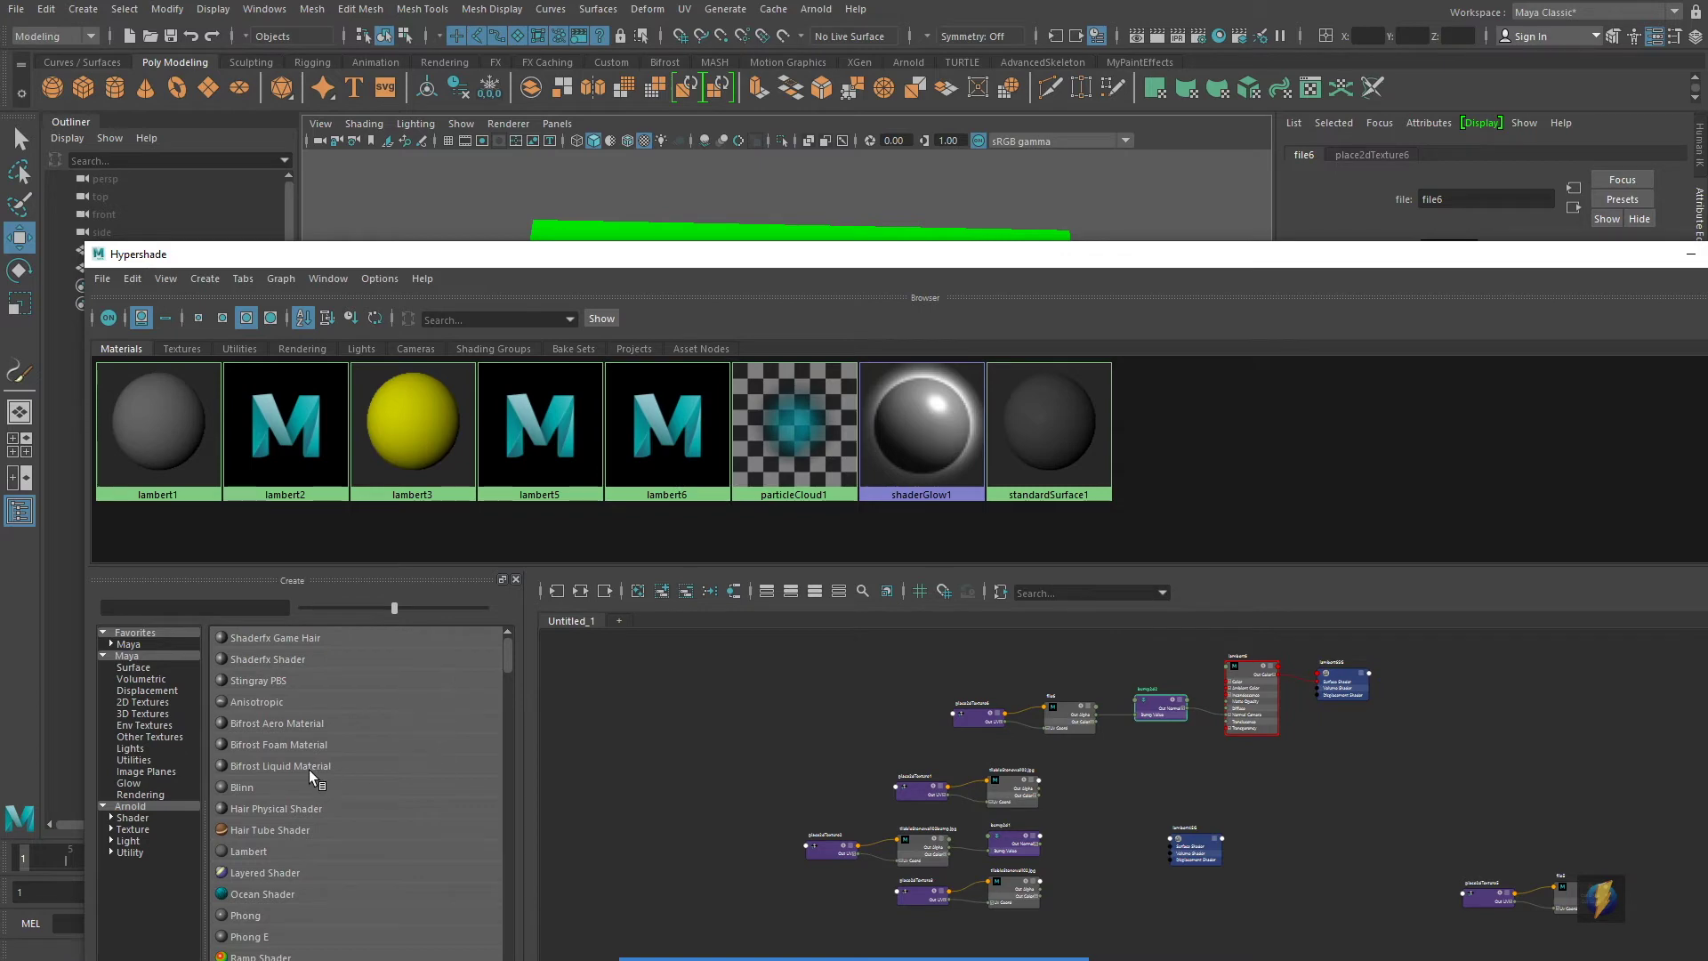
left_click(239, 788)
left_click_drag(750, 256, 941, 494)
middle_click_drag(356, 642, 614, 336)
left_click_drag(953, 484, 900, 705)
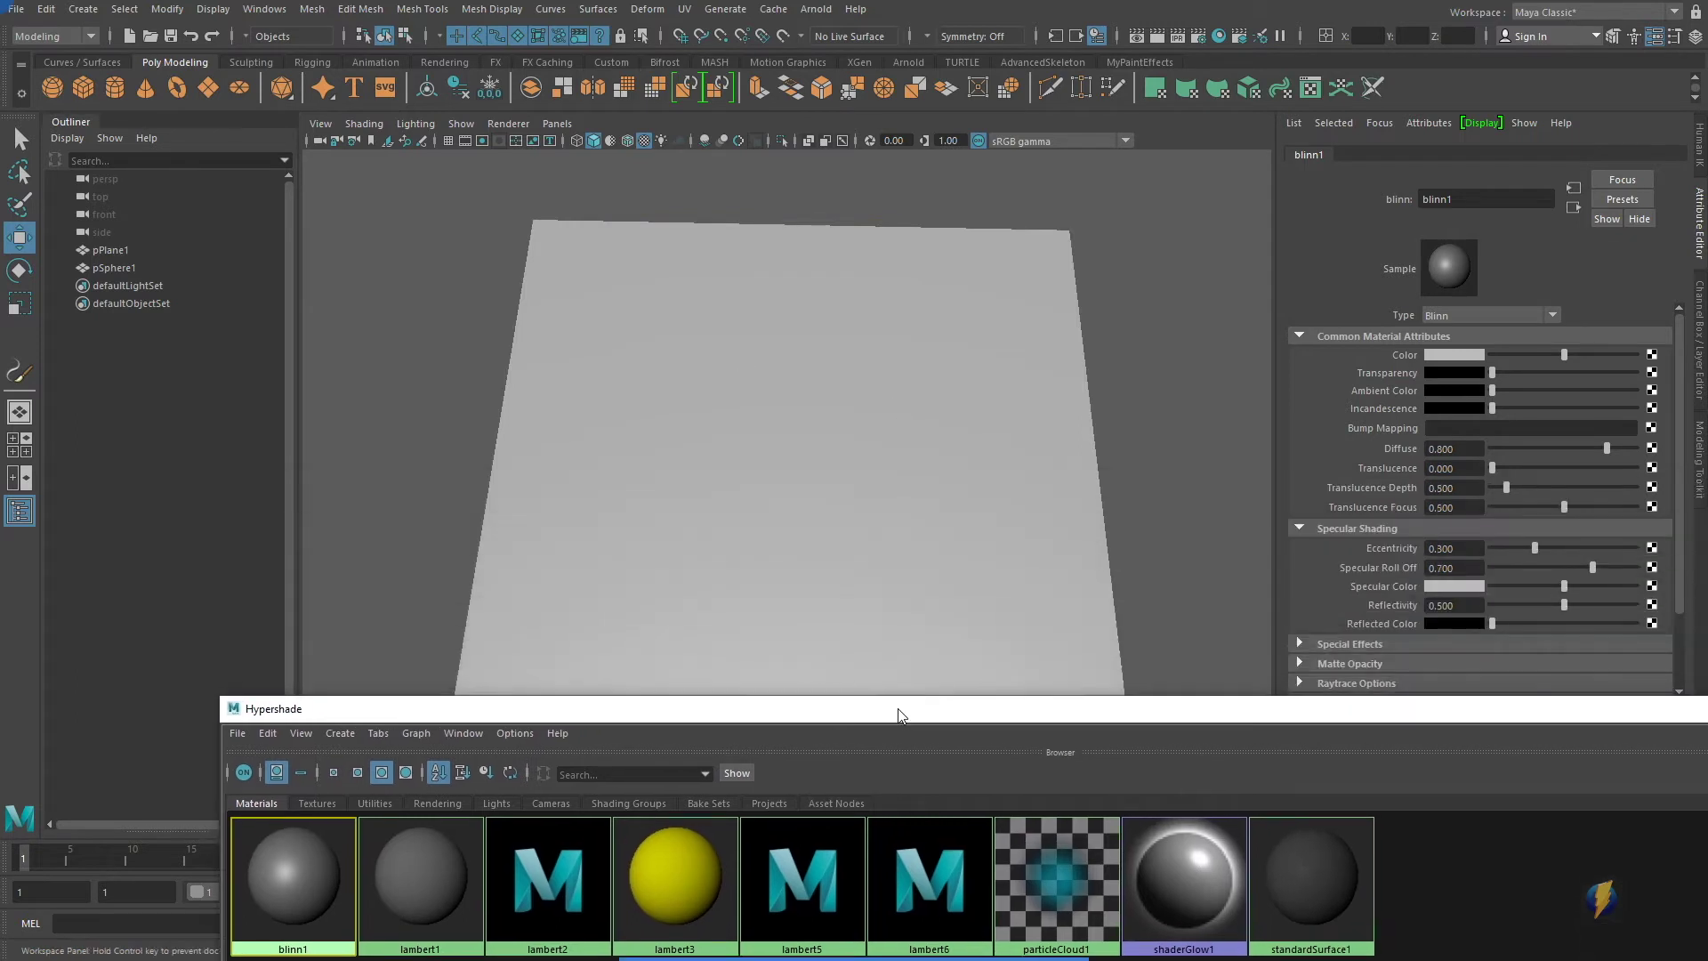
Step: Set the Blinn's Color to cyan and minimize the Hypershade
mouse_move(907, 534)
left_mouse_down("alt")
mouse_move(901, 476)
mouse_move(910, 553)
mouse_move(905, 507)
mouse_move(904, 537)
left_mouse_up("alt")
right_click_drag(985, 475, 815, 465, "alt")
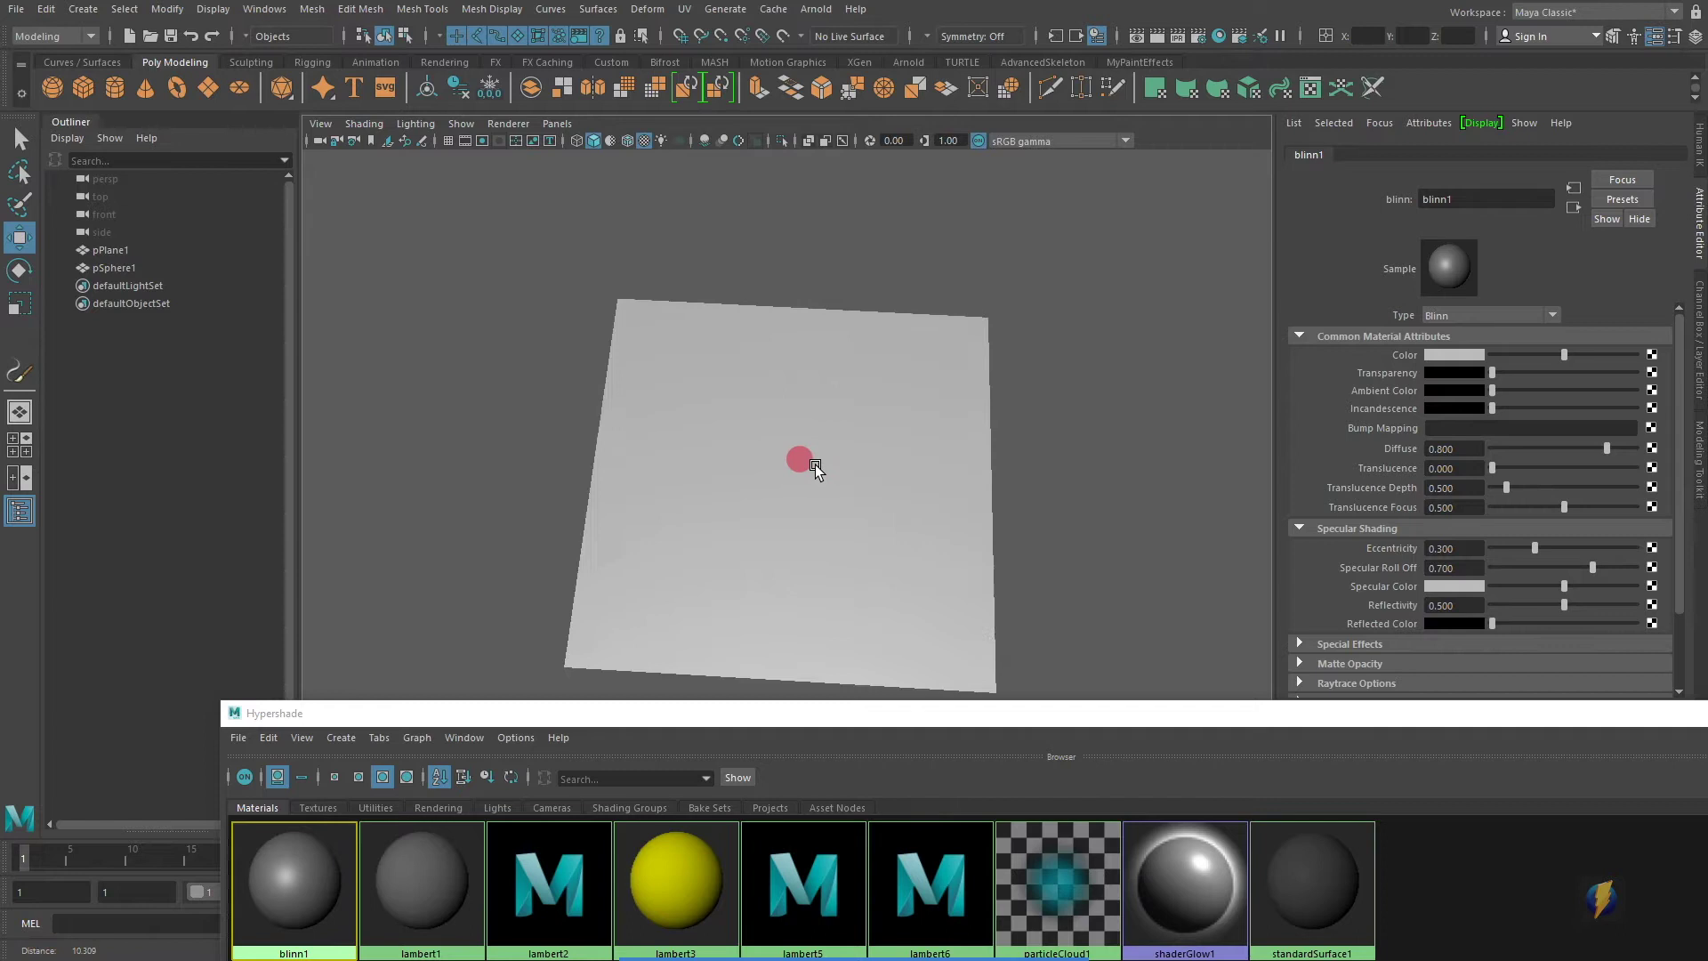
left_click_drag(826, 491, 837, 440, "alt")
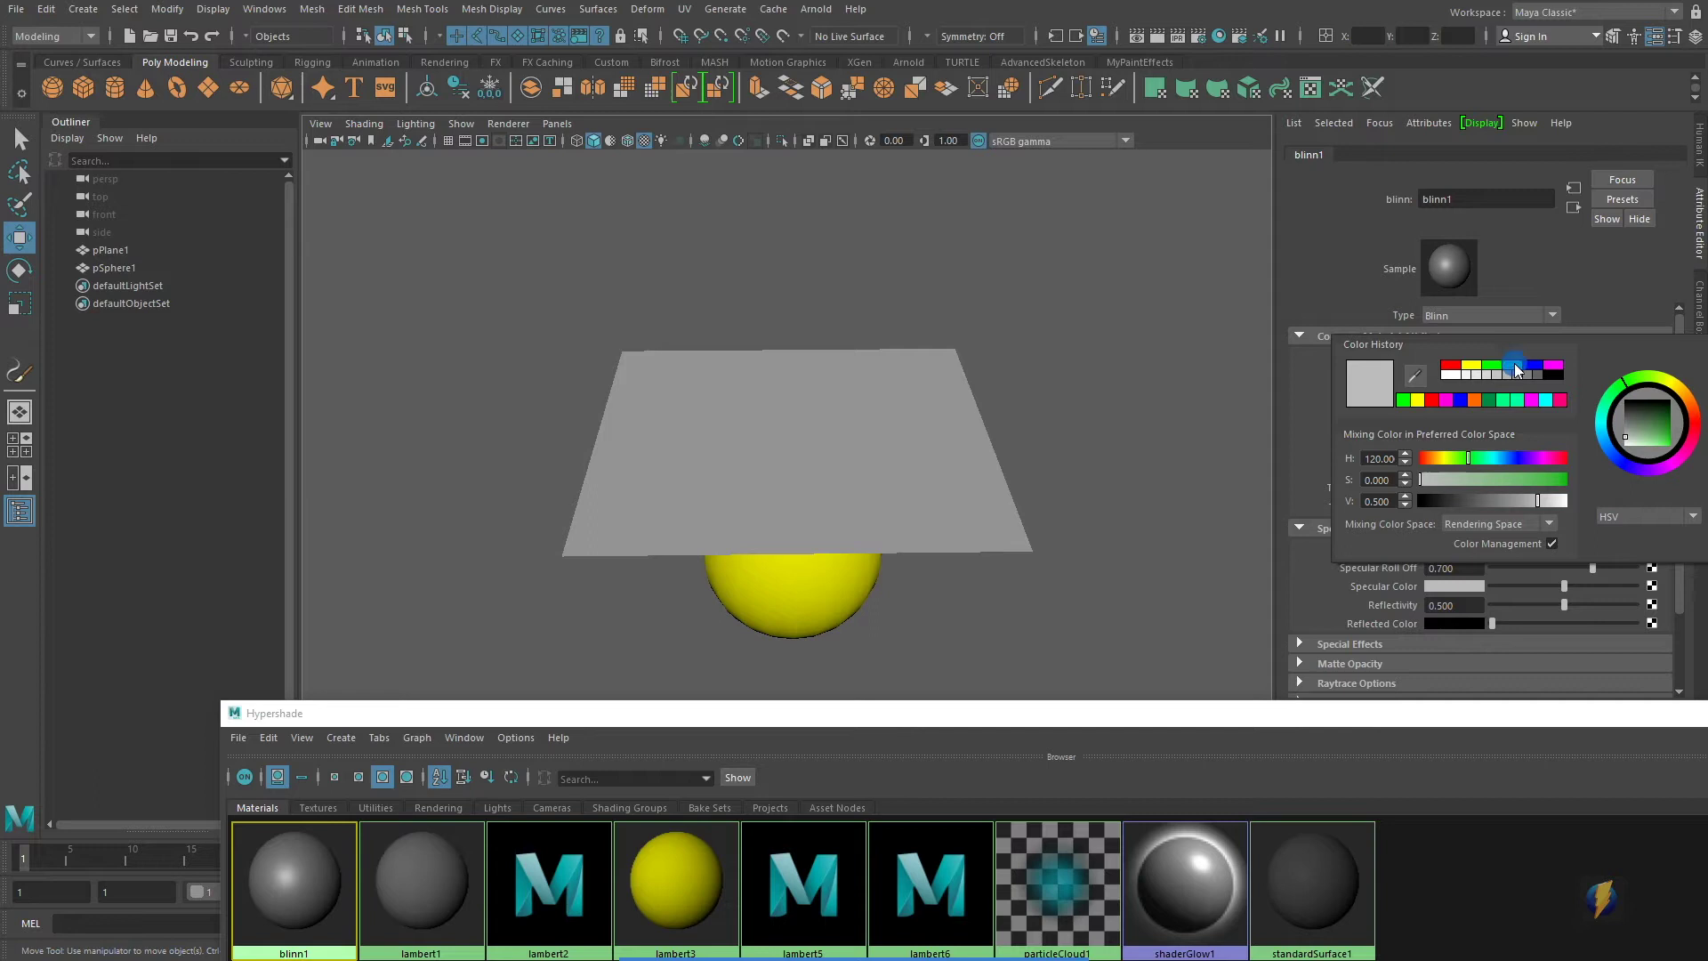
left_click(1514, 363)
left_click_drag(1510, 720, 1524, 670)
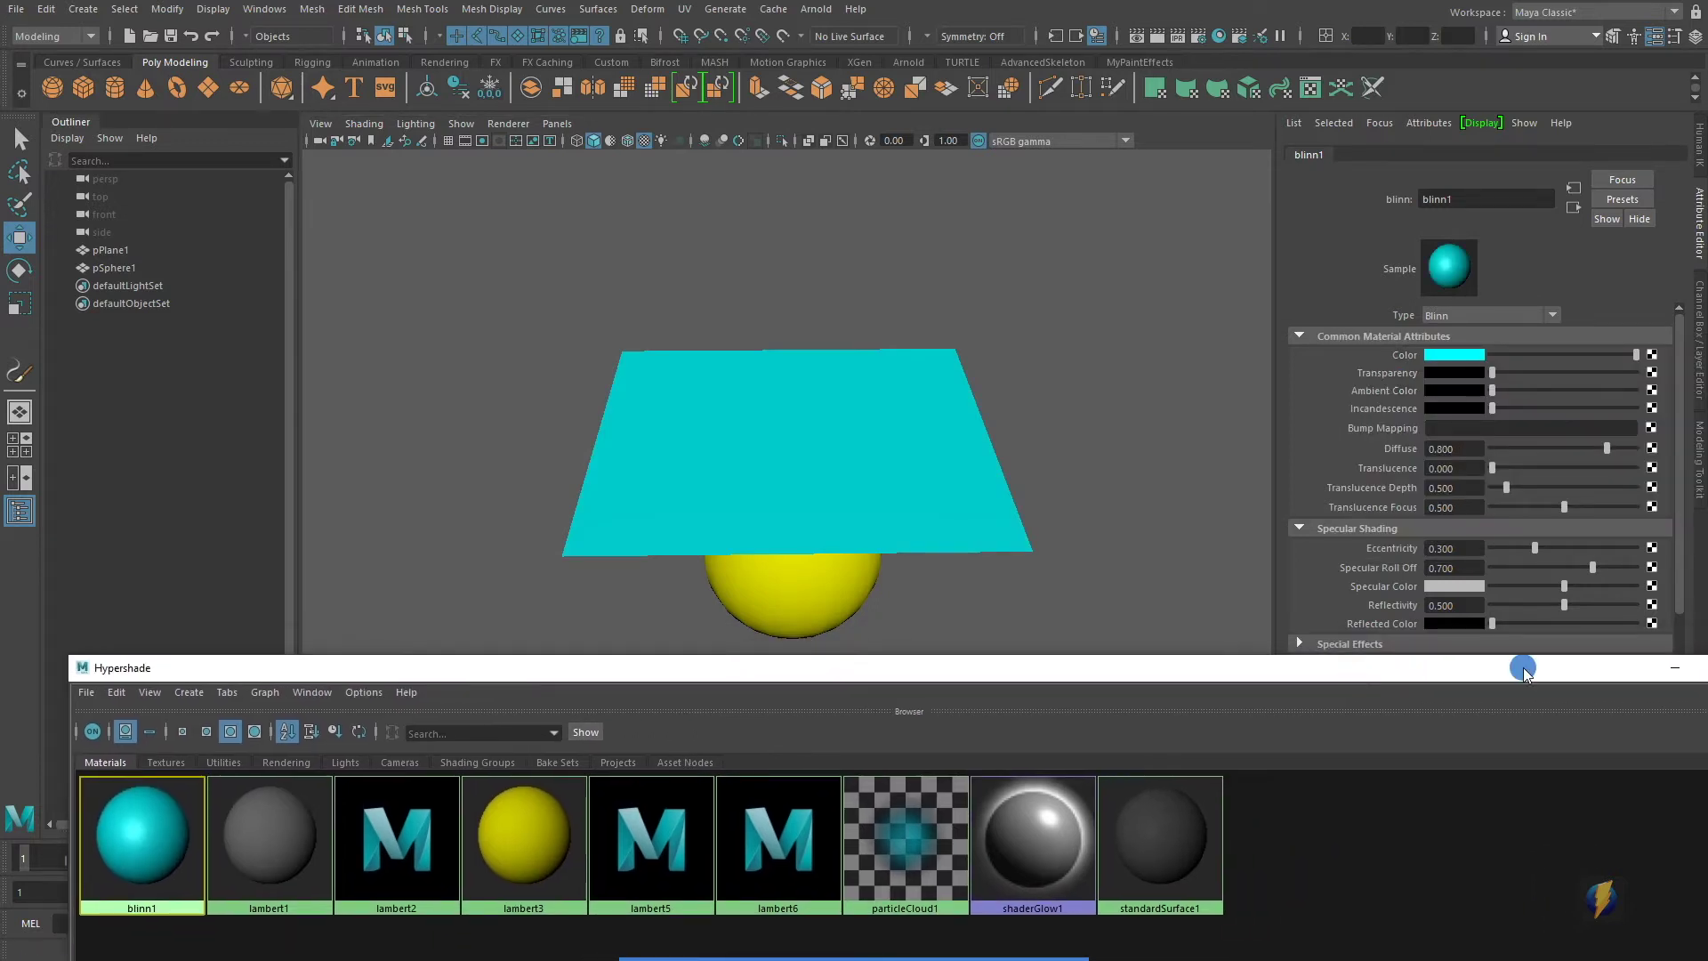
left_click(1673, 669)
Step: Map a File texture to the Blinn's Eccentricity and load testTransparency.jpg from the sourceimages folder
left_click_drag(1009, 541, 1011, 557, "alt")
right_click_drag(814, 564, 924, 558, "alt")
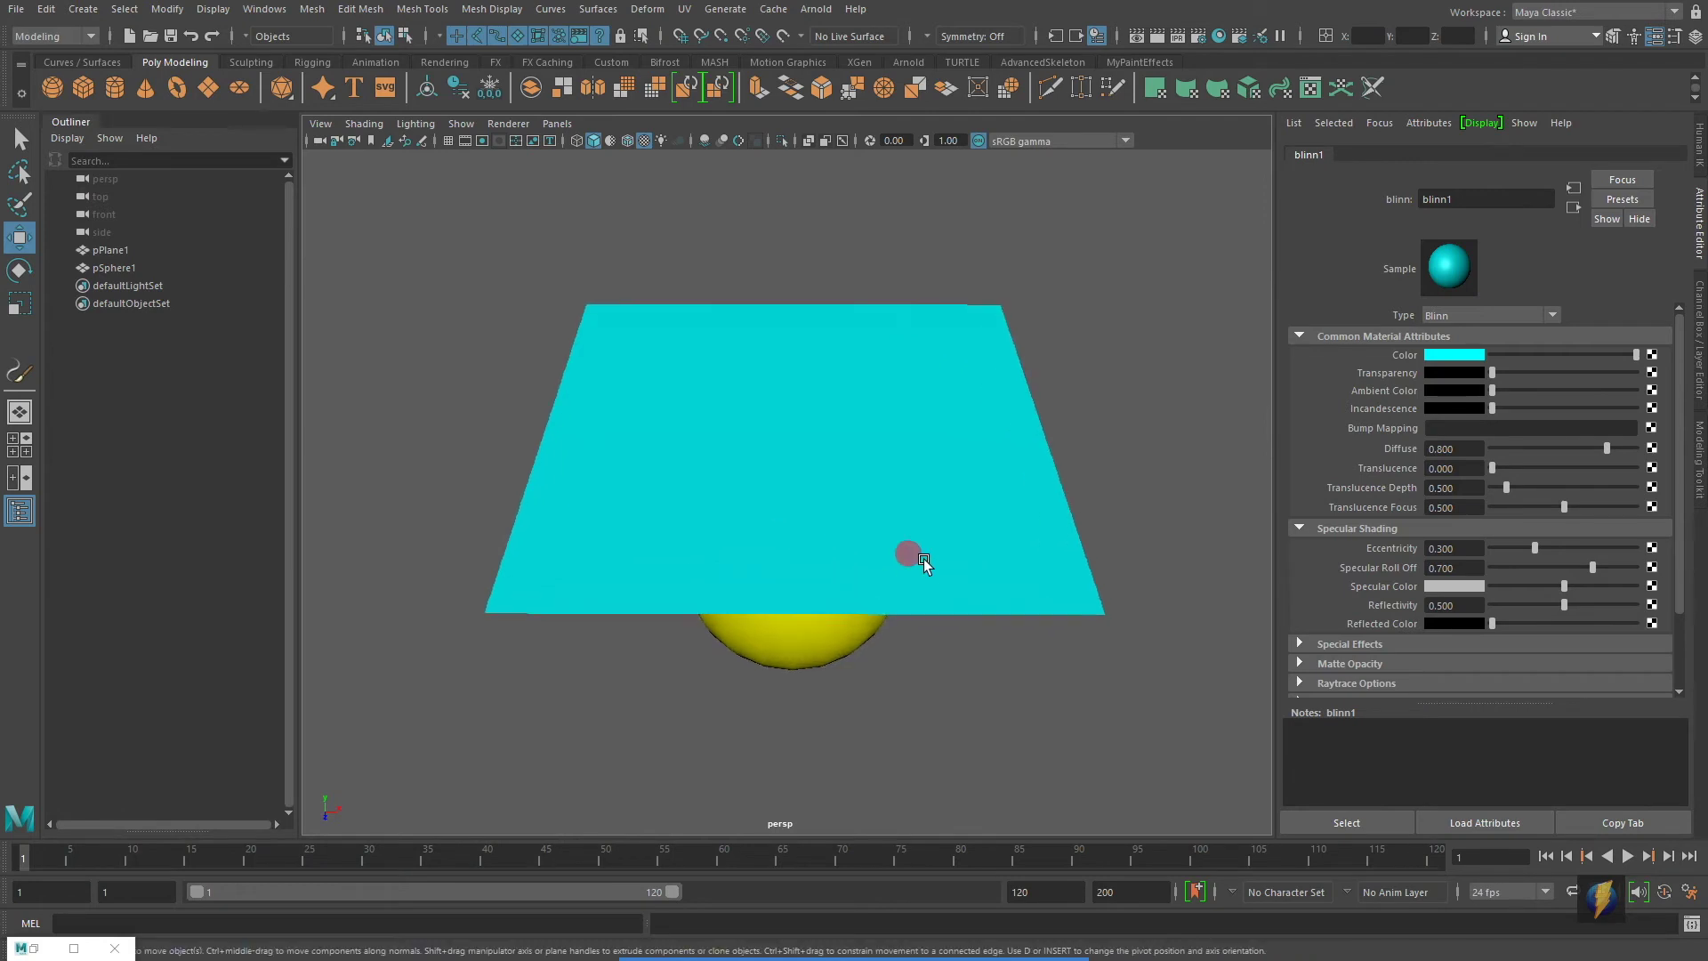
left_click_drag(923, 558, 906, 559, "alt")
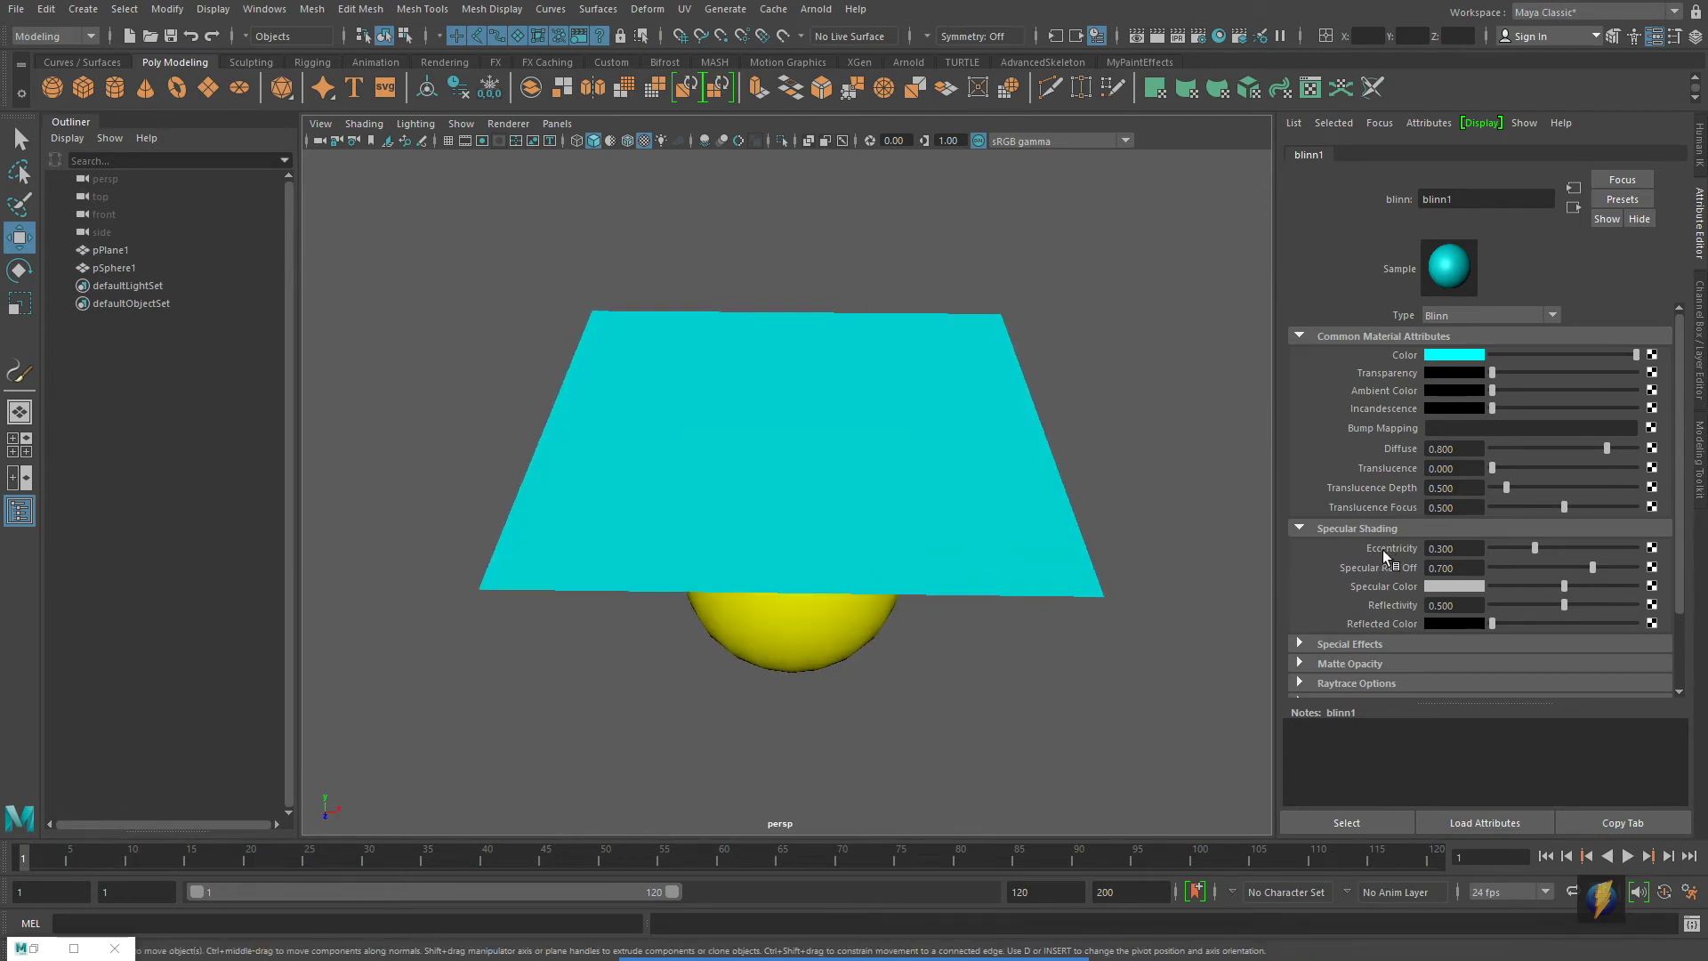
left_click(1652, 548)
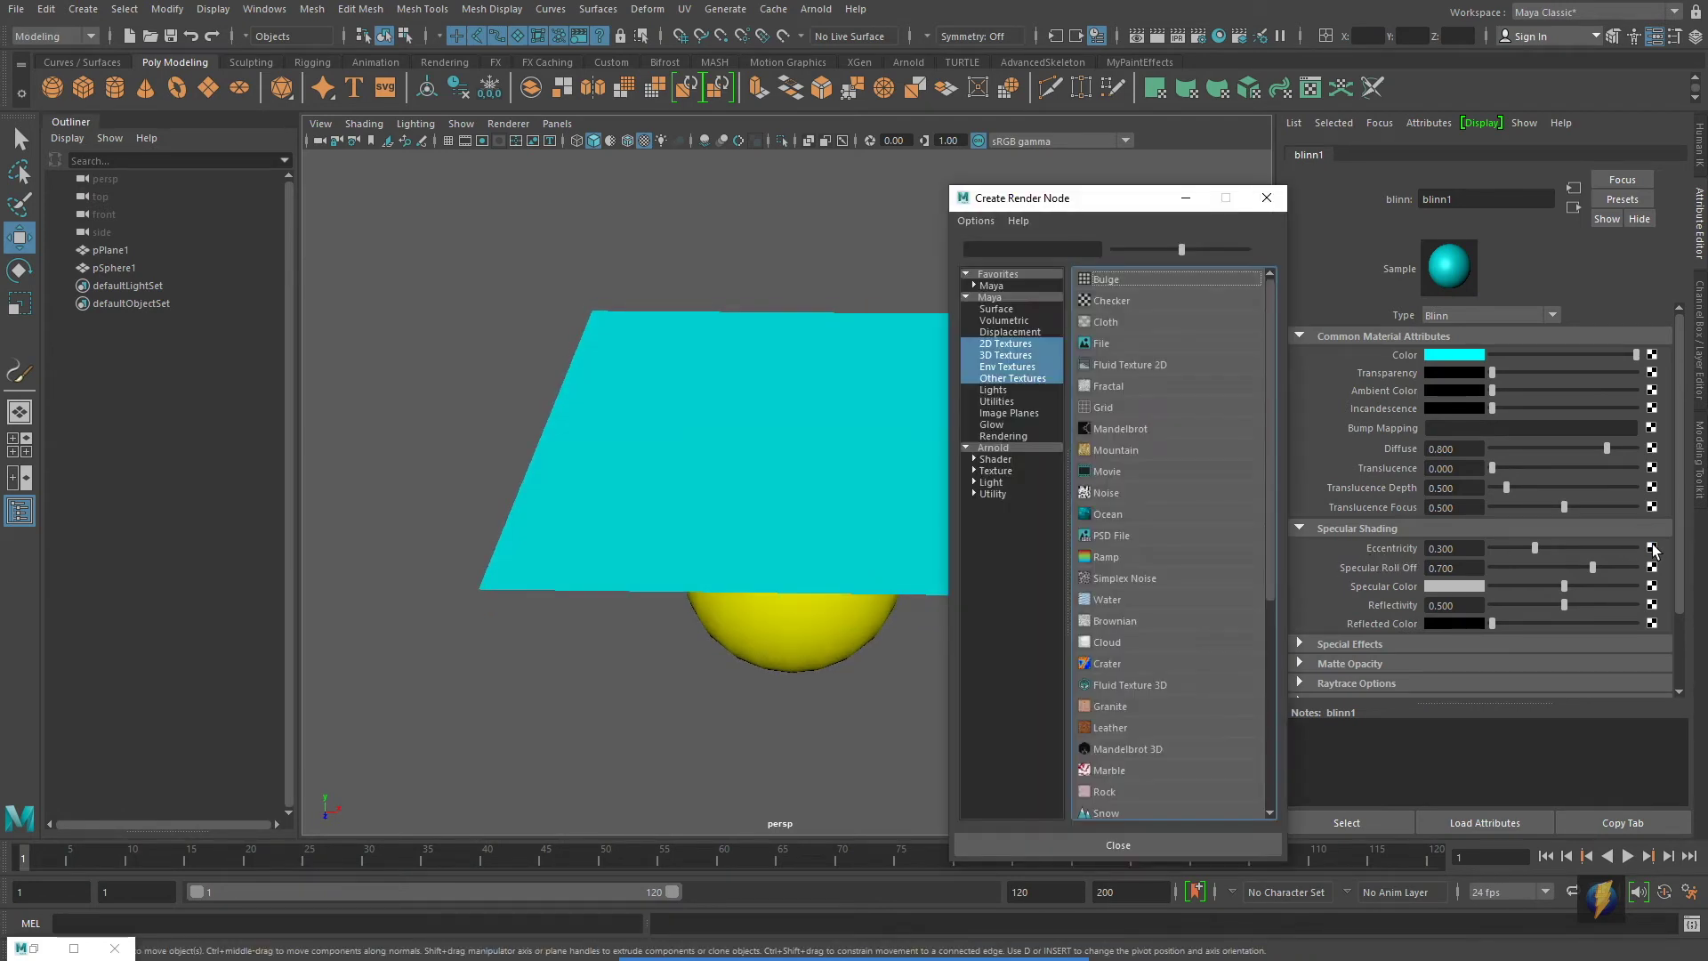
left_click(1095, 346)
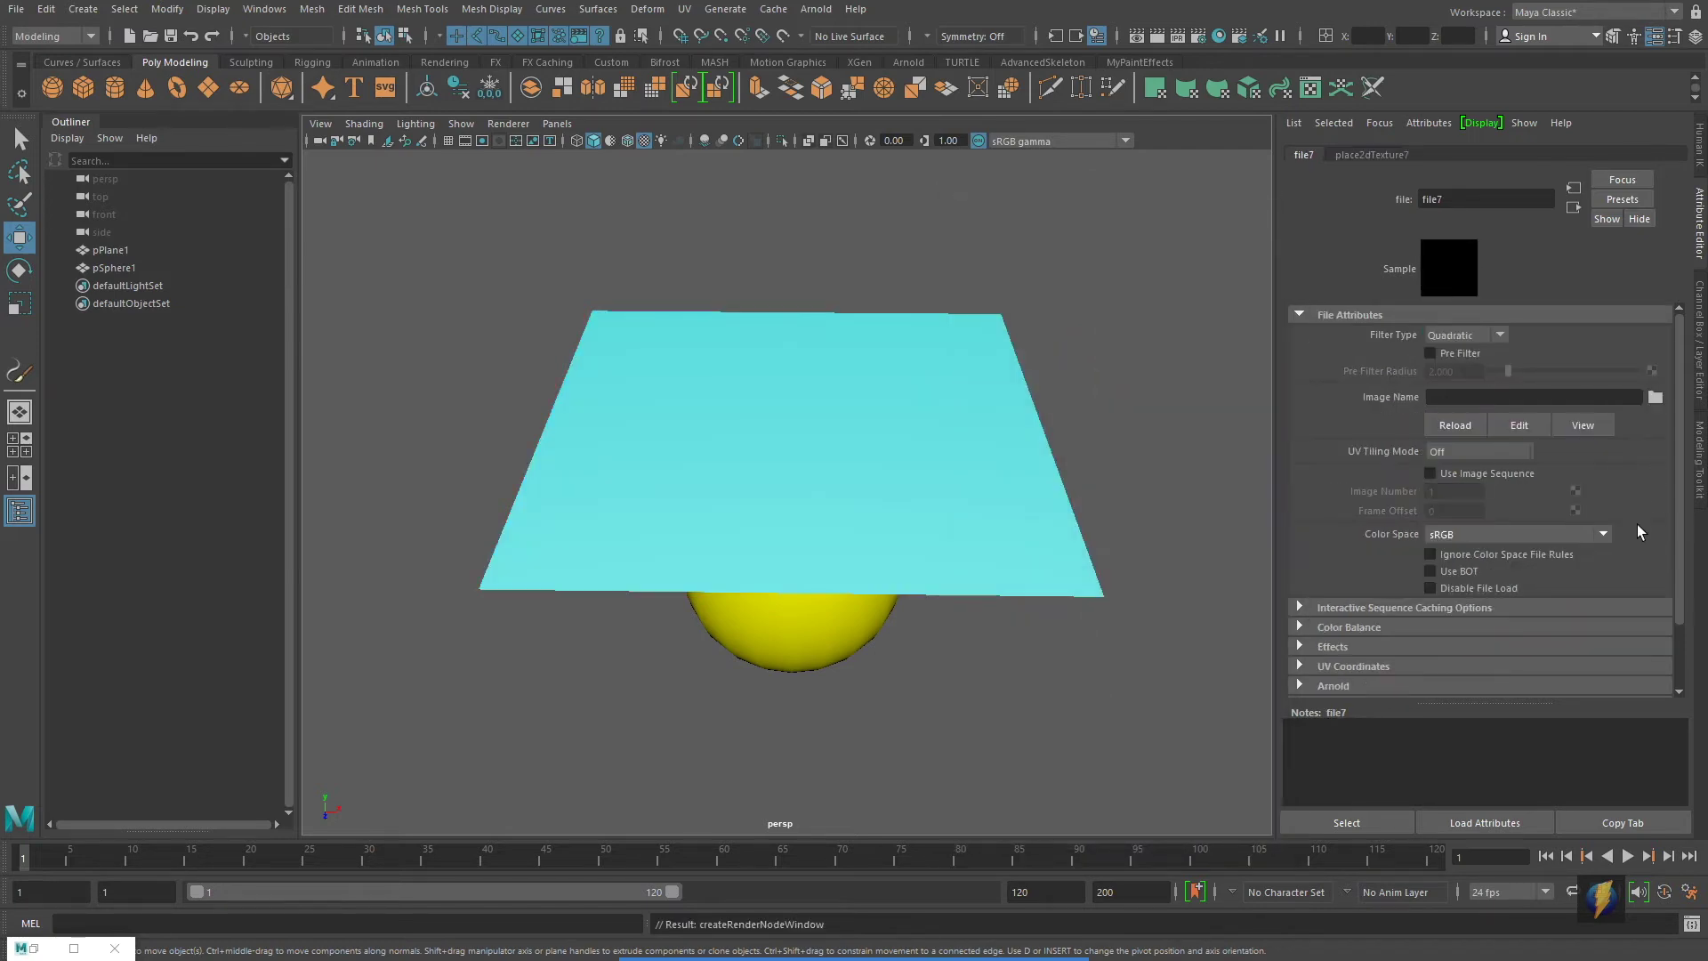
left_click(1654, 397)
scroll(763, 599, "down", 10)
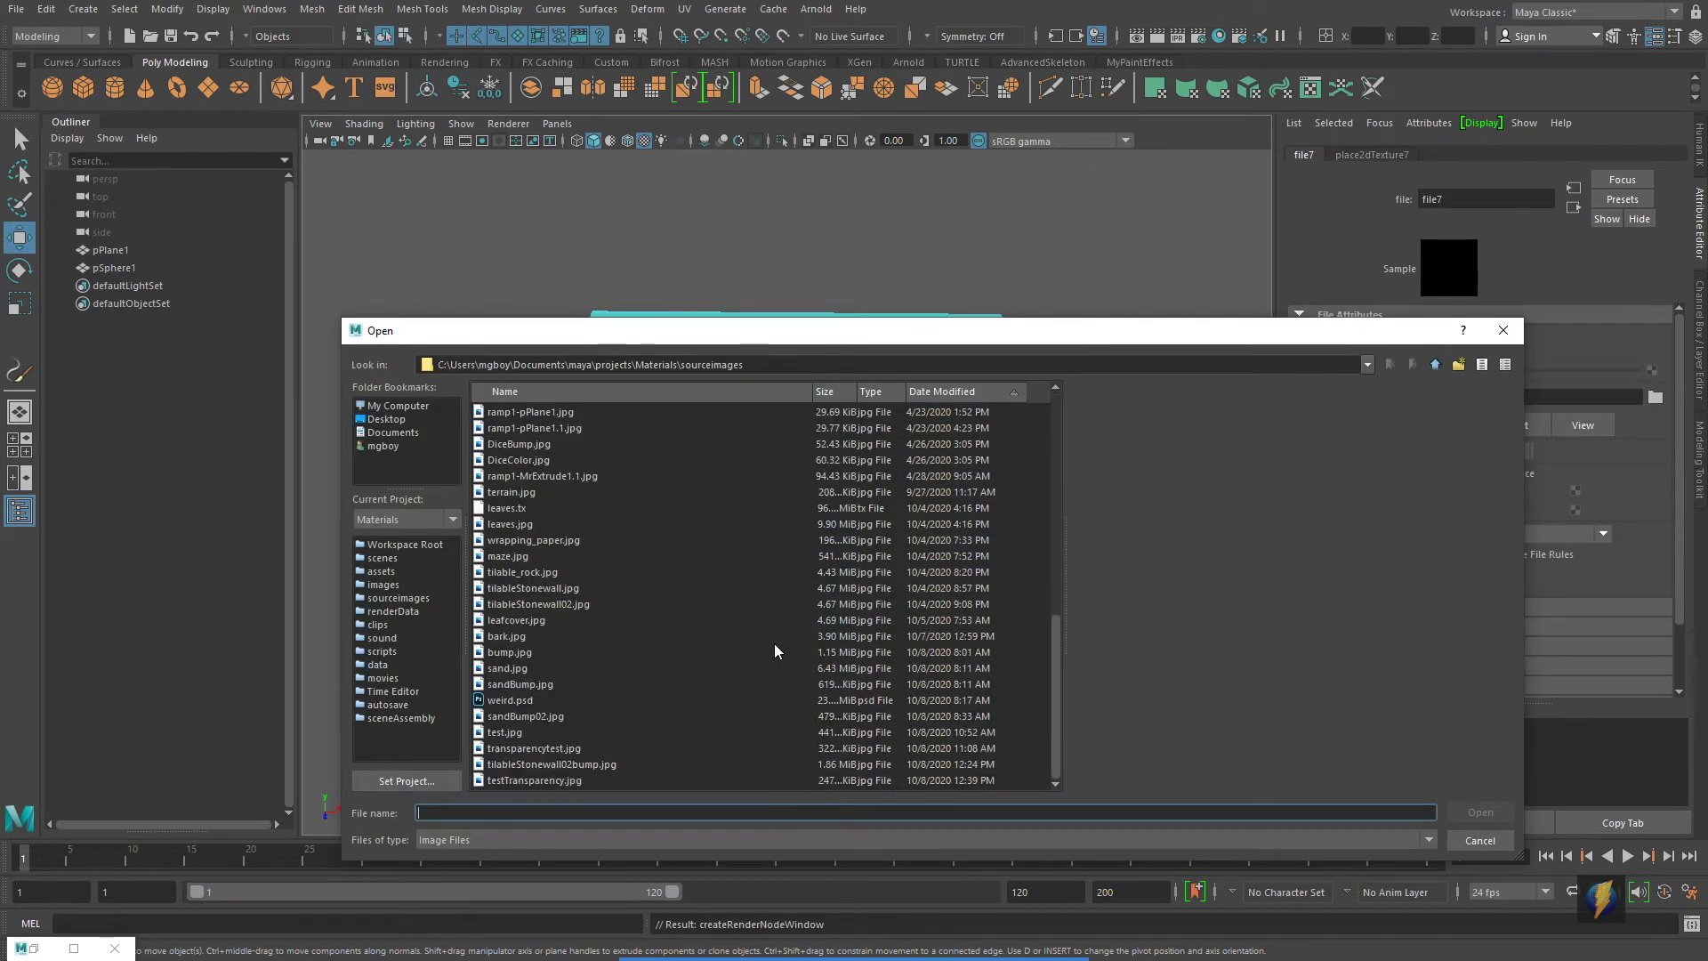
left_click(554, 780)
left_click(1483, 812)
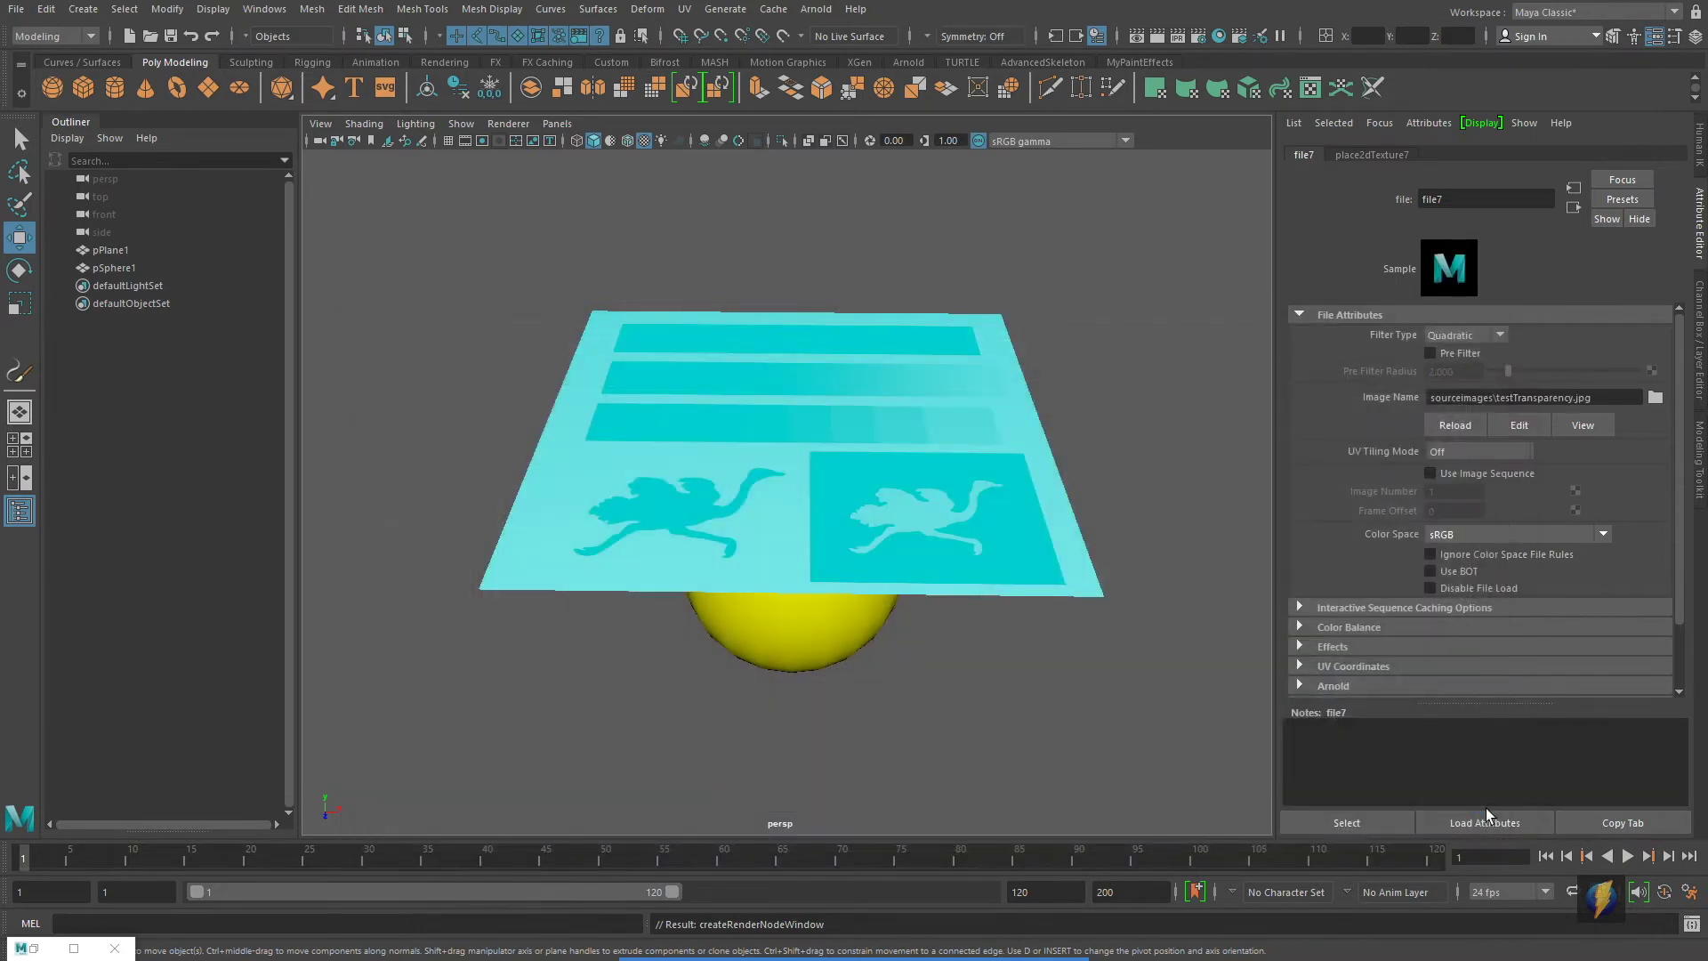
Step: Examine the Blinn's specular highlight across the plane's solid, gradient and stepped bars from several angles and distances
left_click_drag(756, 509, 827, 473, "alt")
right_click_drag(828, 473, 877, 509, "alt")
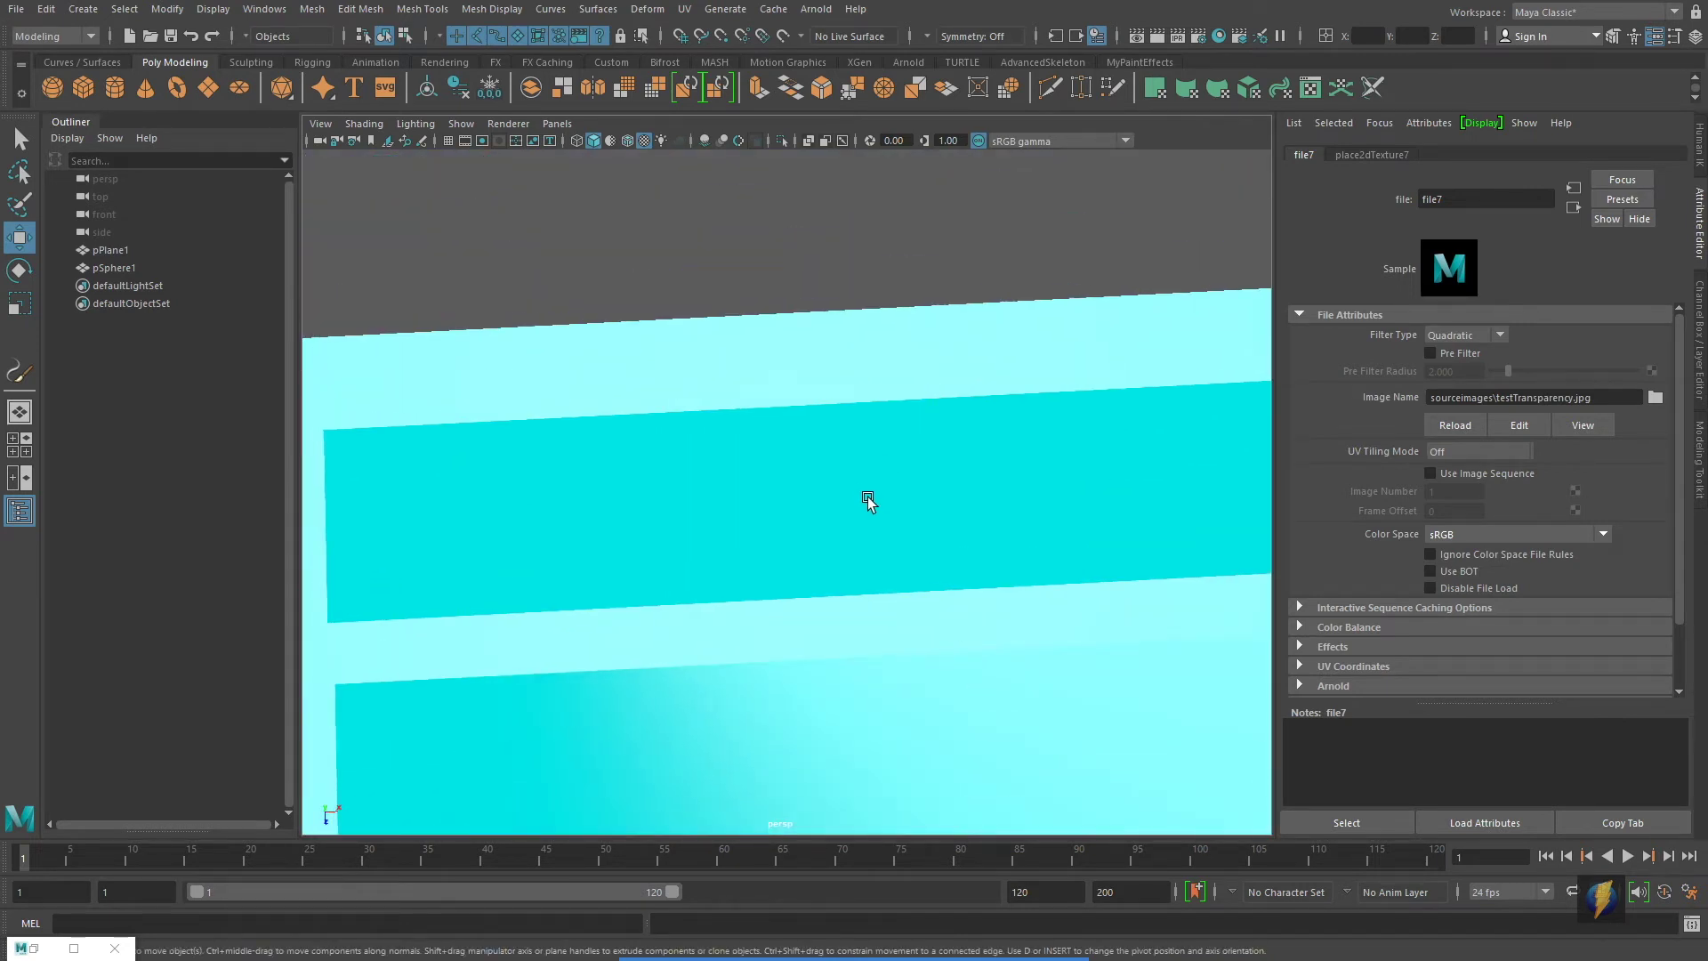
left_click_drag(749, 537, 671, 491, "alt")
right_click_drag(671, 491, 844, 510, "alt")
left_click_drag(844, 510, 995, 494, "alt")
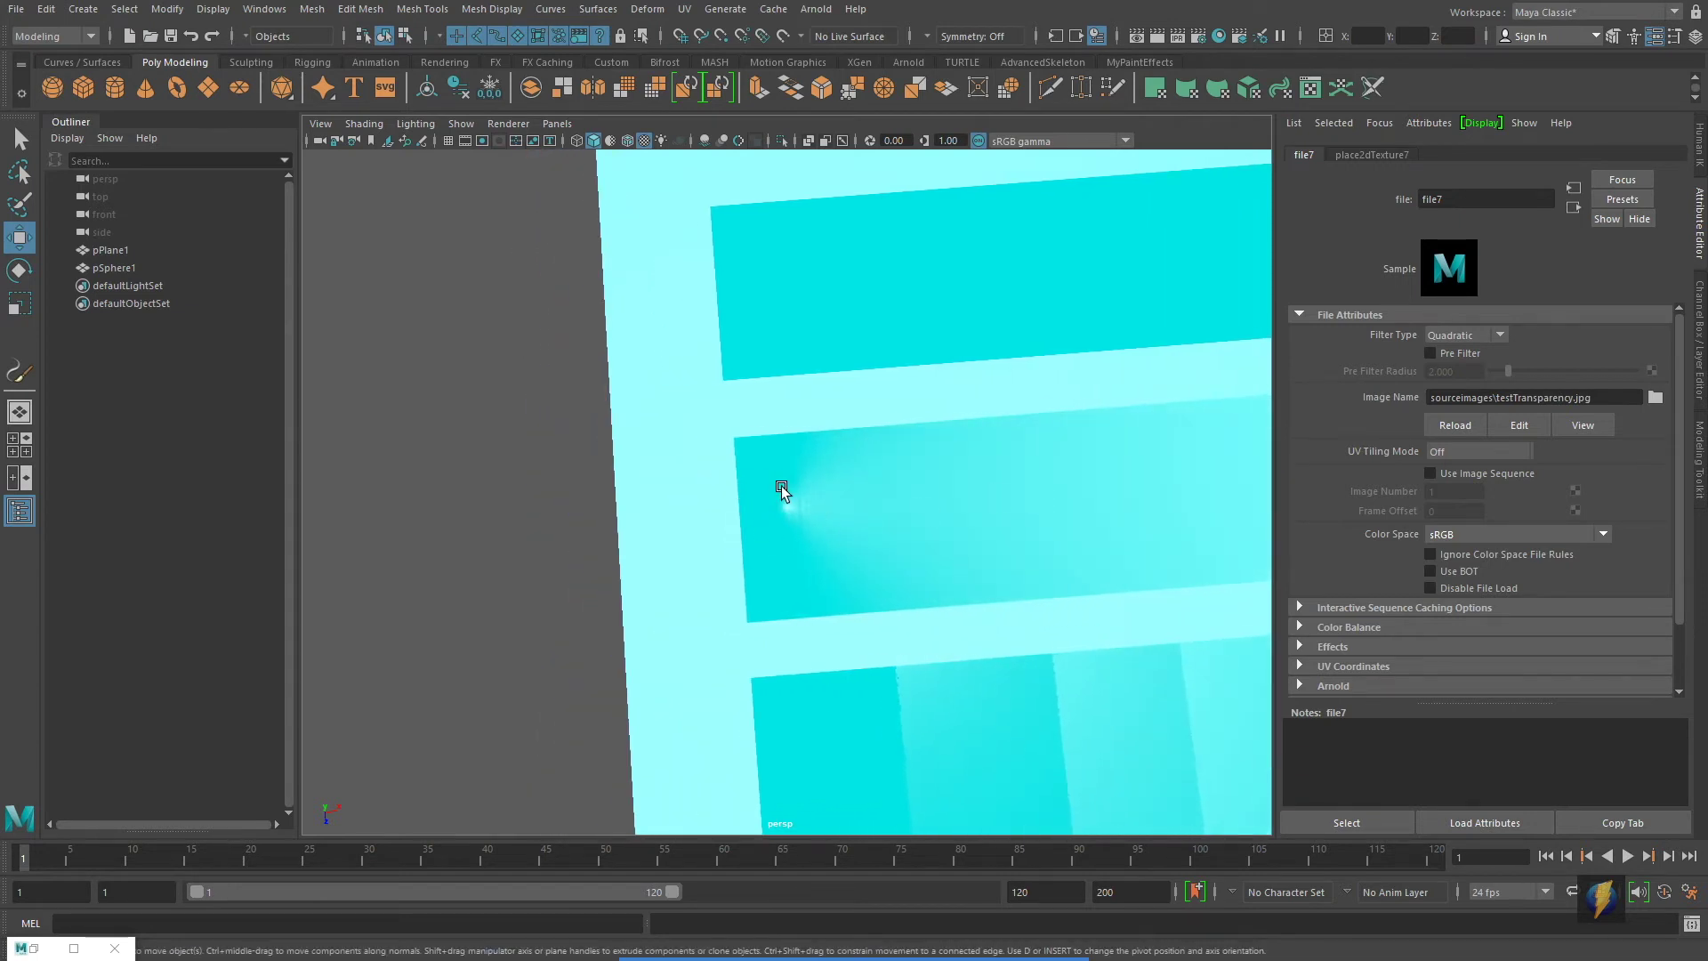
mouse_move(870, 527)
left_mouse_down("alt")
mouse_move(888, 529)
mouse_move(833, 525)
mouse_move(875, 523)
left_mouse_up("alt")
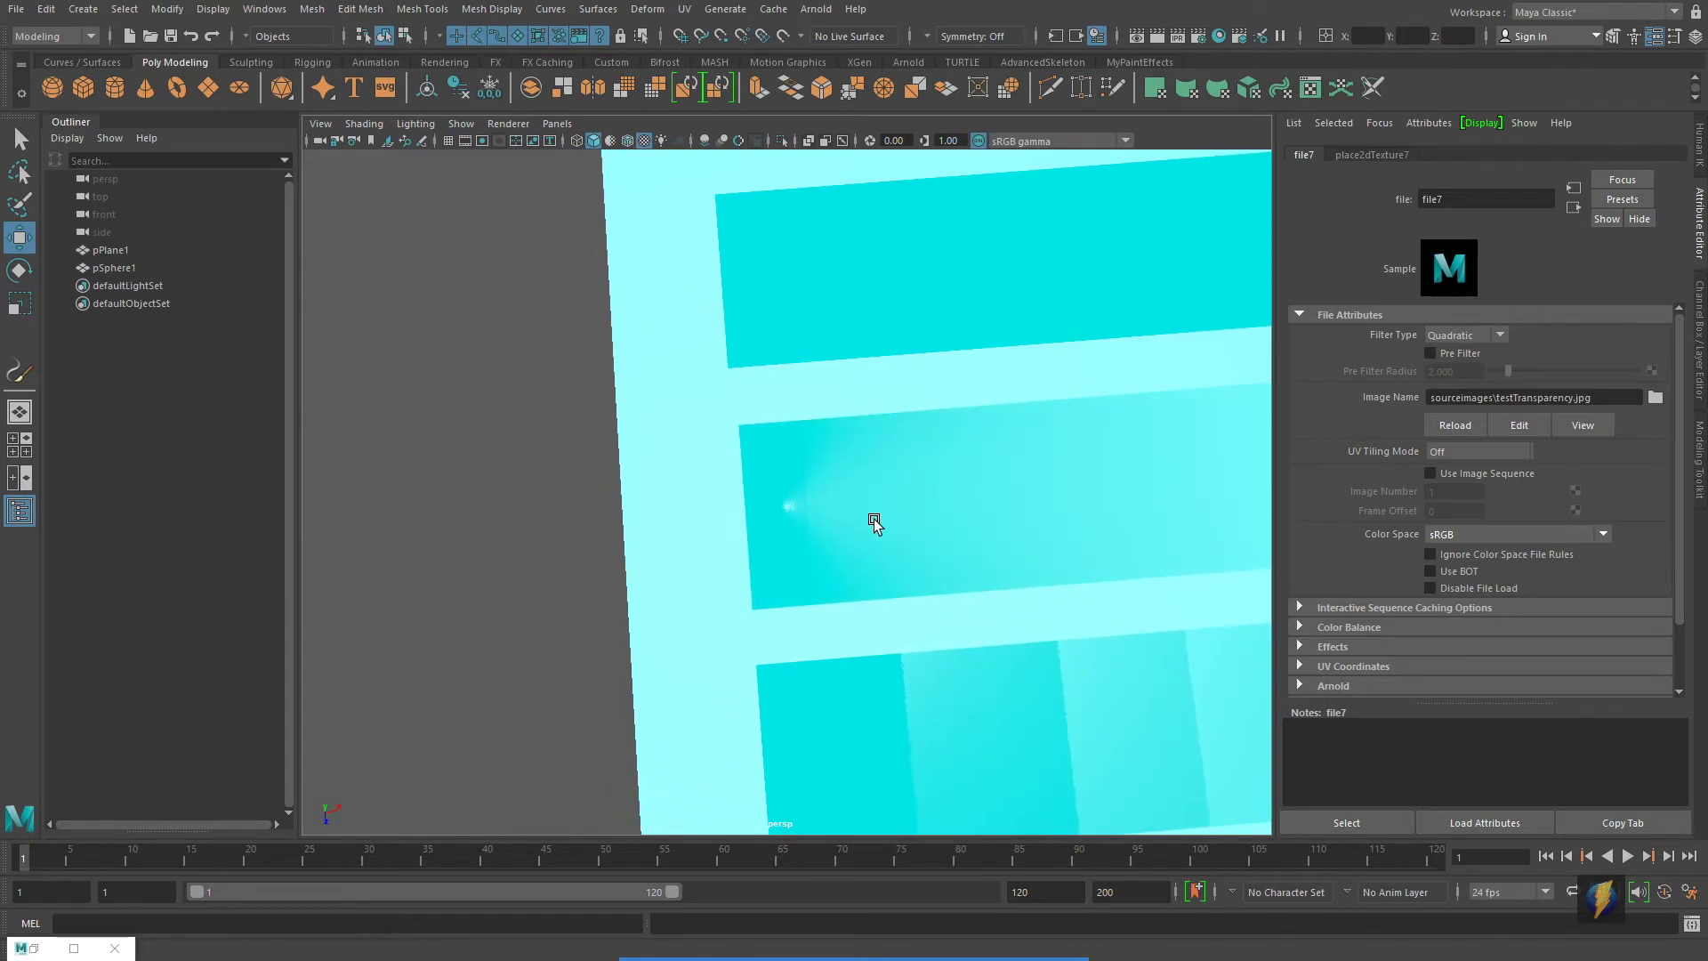
left_click_drag(875, 523, 866, 522, "alt")
left_click_drag(1044, 515, 973, 447, "alt")
mouse_move(1073, 515)
left_mouse_down("alt")
mouse_move(712, 527)
mouse_move(1050, 507)
left_mouse_up("alt")
middle_click_drag(1049, 508, 991, 338, "alt")
right_click_drag(1002, 454, 925, 481, "alt")
middle_click_drag(943, 484, 808, 543, "alt")
left_click_drag(807, 542, 867, 560, "alt")
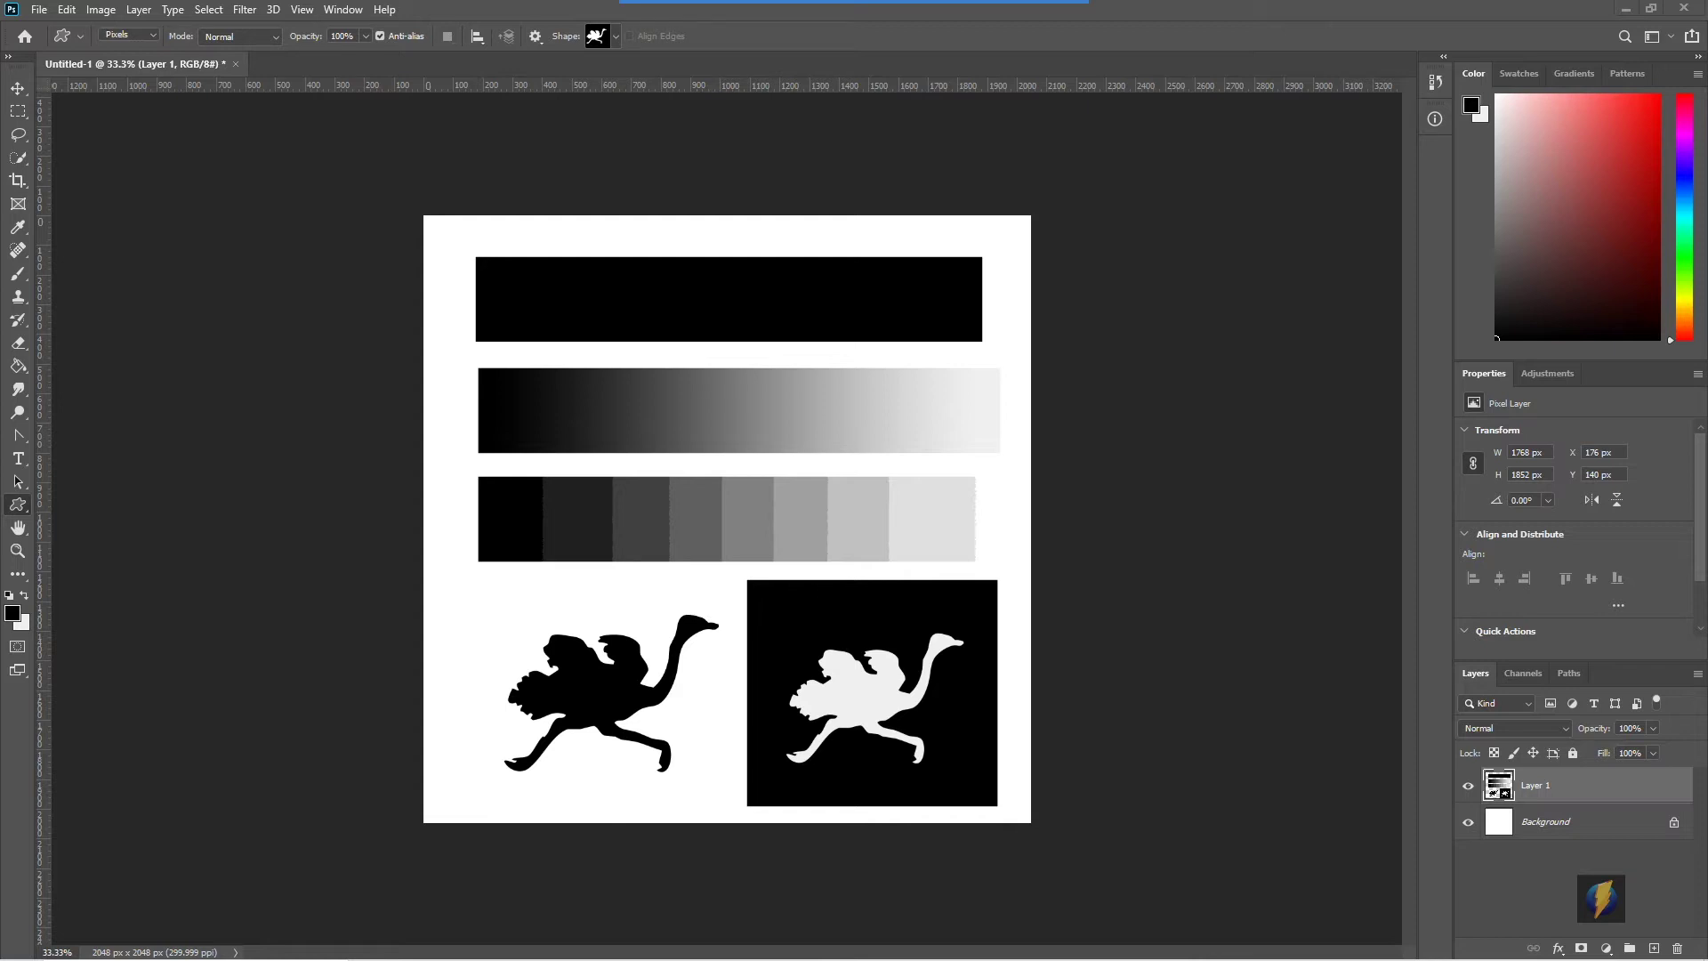
Step: Switch to the Photoshop document, hide Layer 1 and fill a new layer with mid-grey 8a8a8a using the Paint Bucket
left_click(1468, 788)
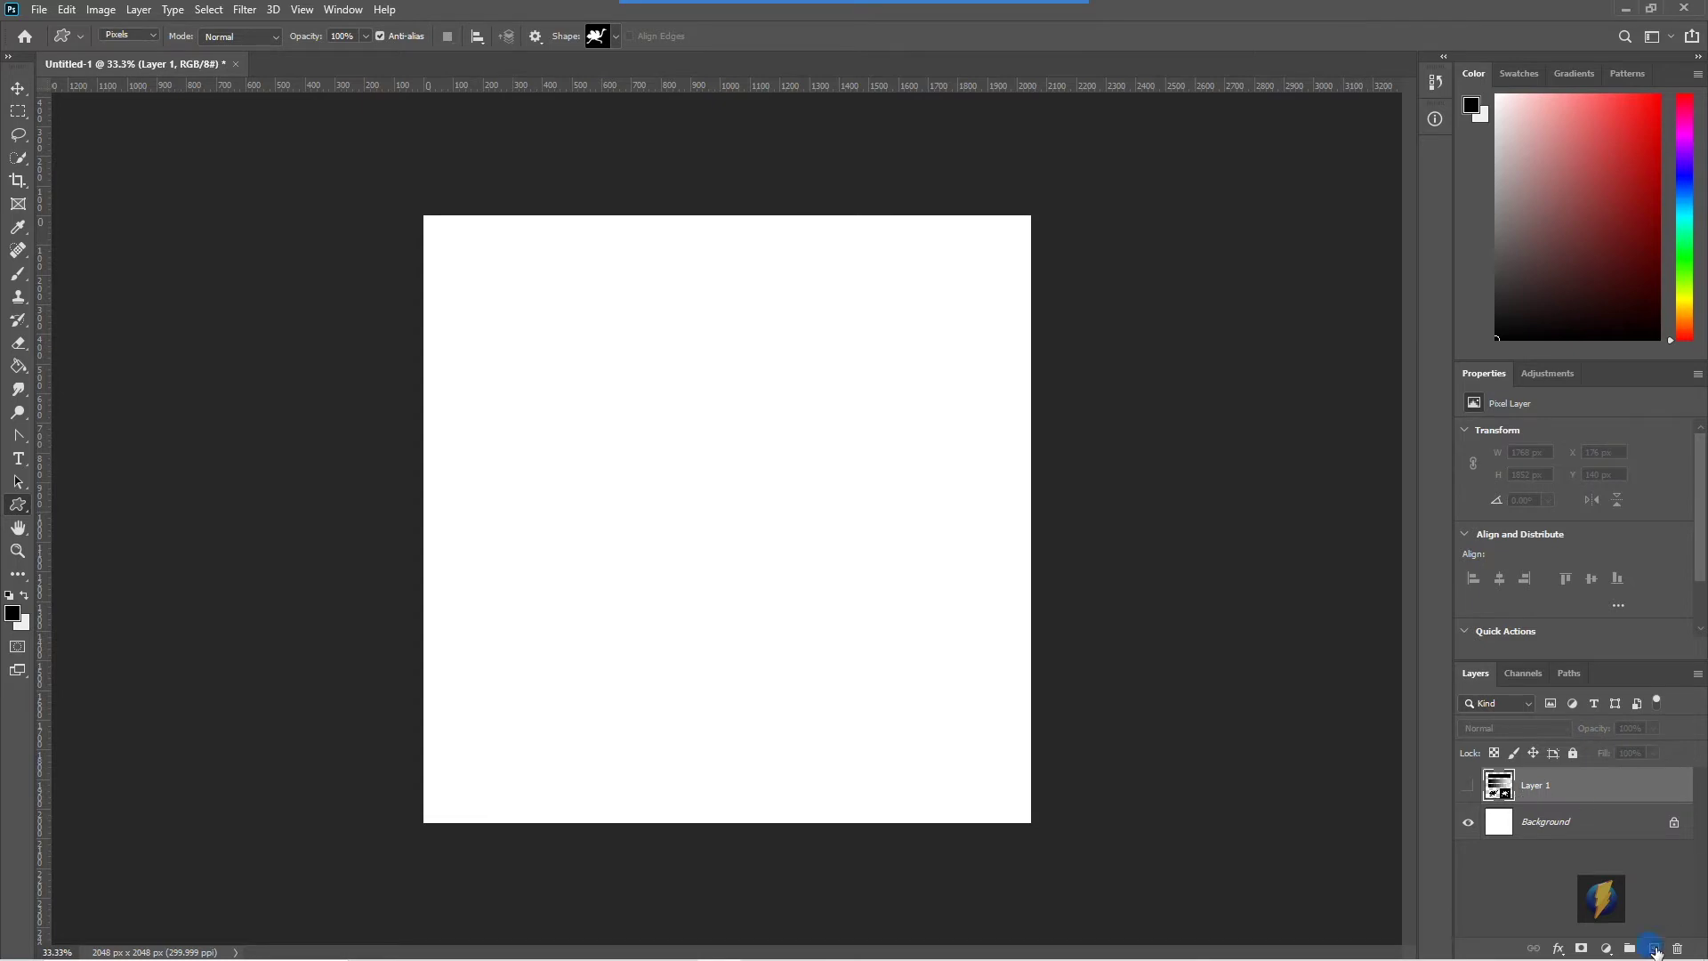
left_click(1656, 950)
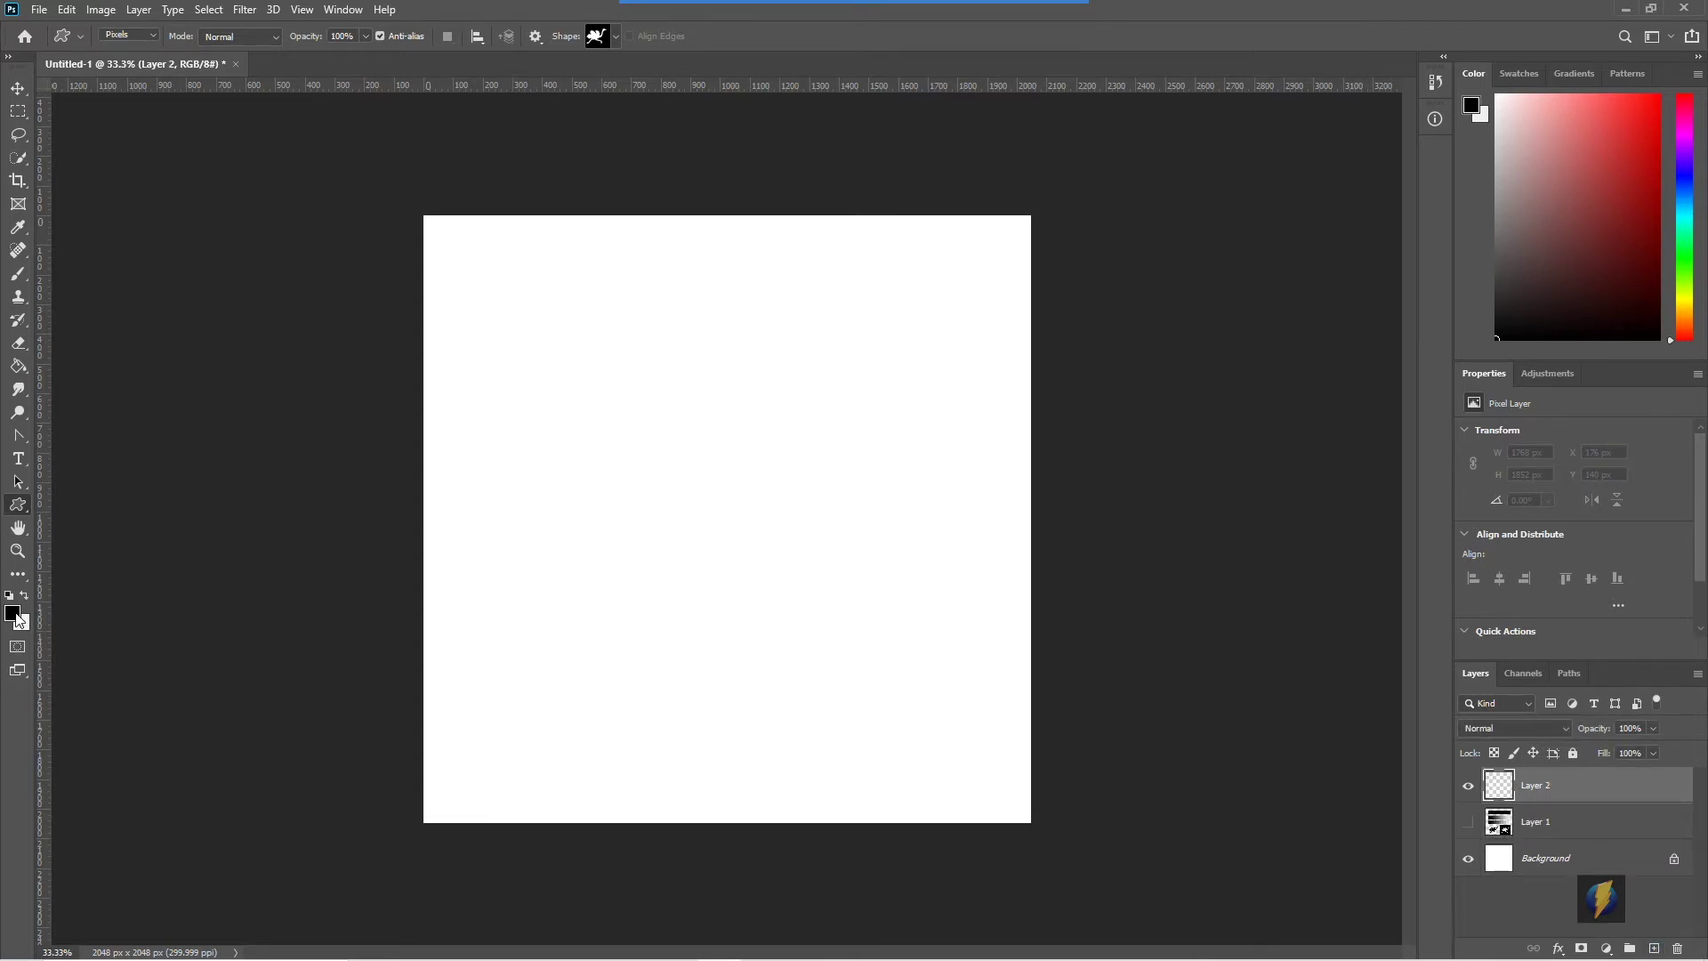
left_click(14, 616)
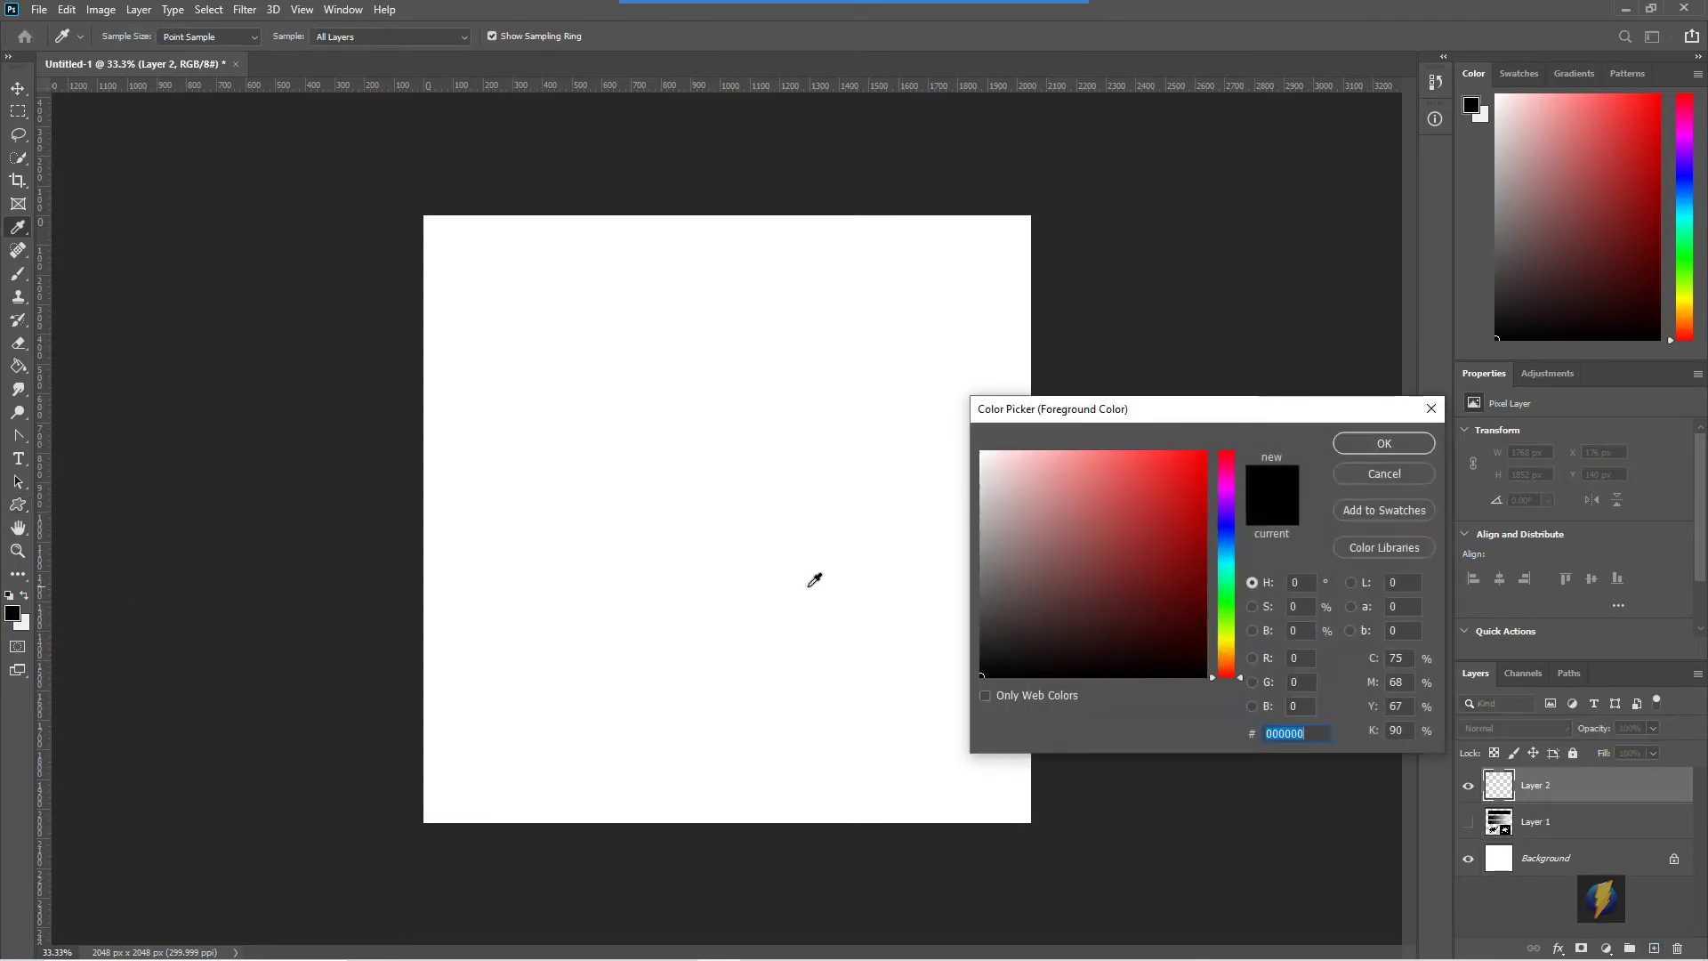
left_click(976, 552)
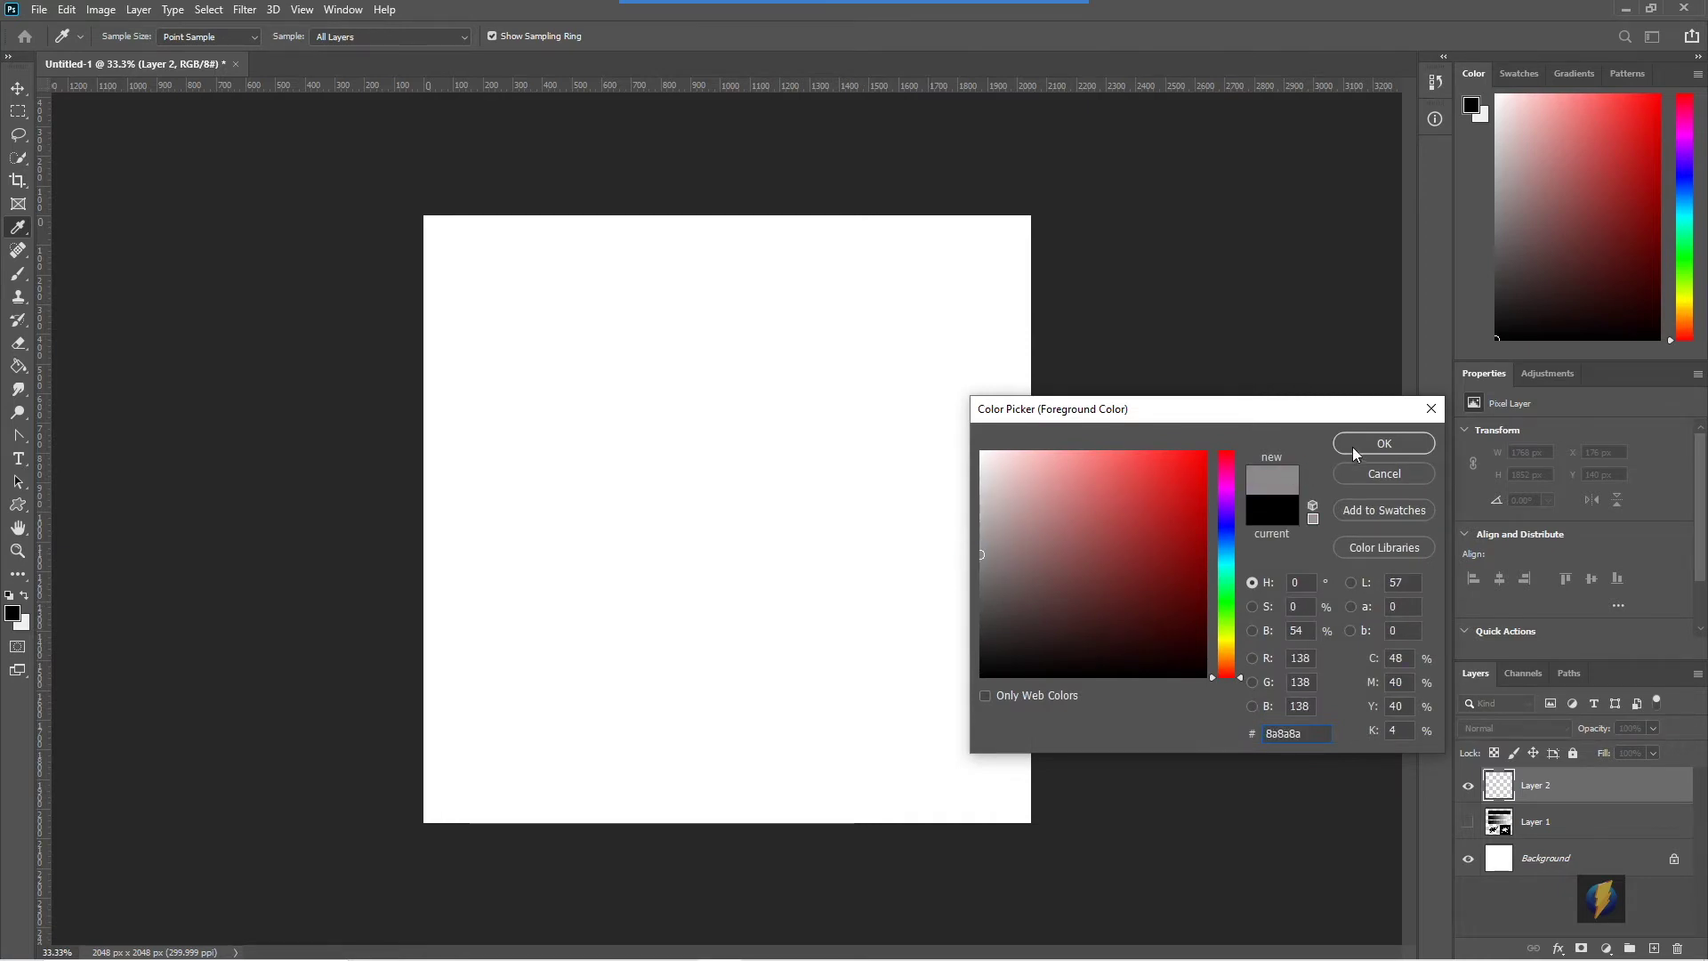
left_click(1351, 445)
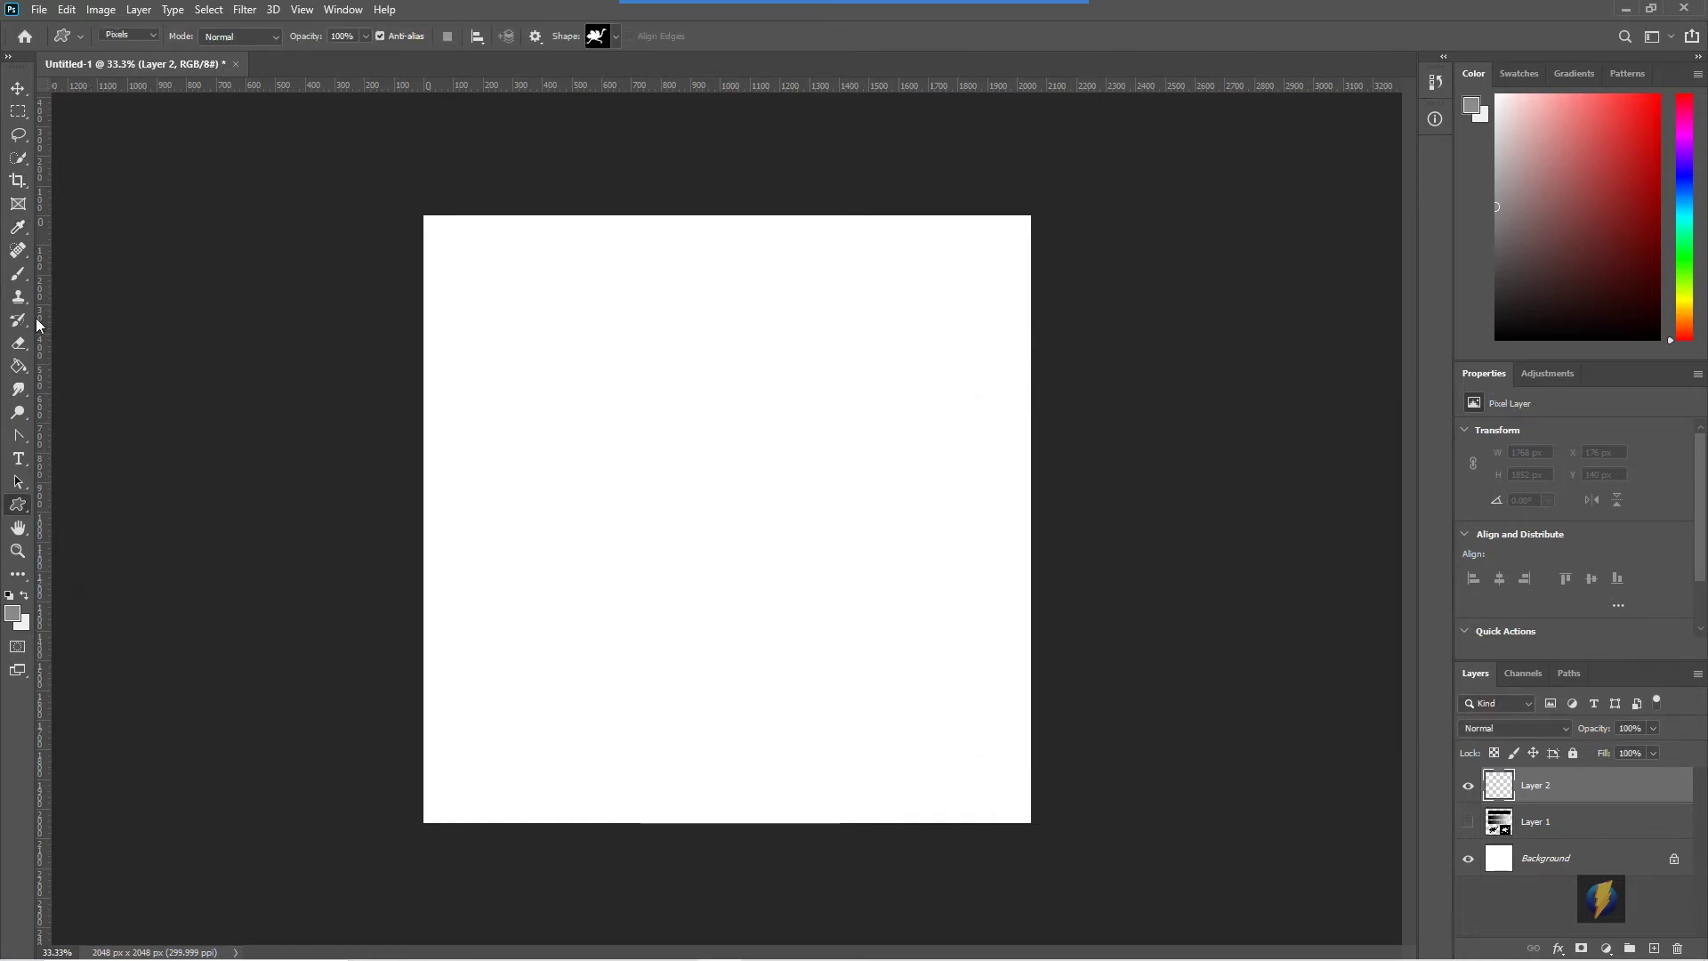
left_click(18, 366)
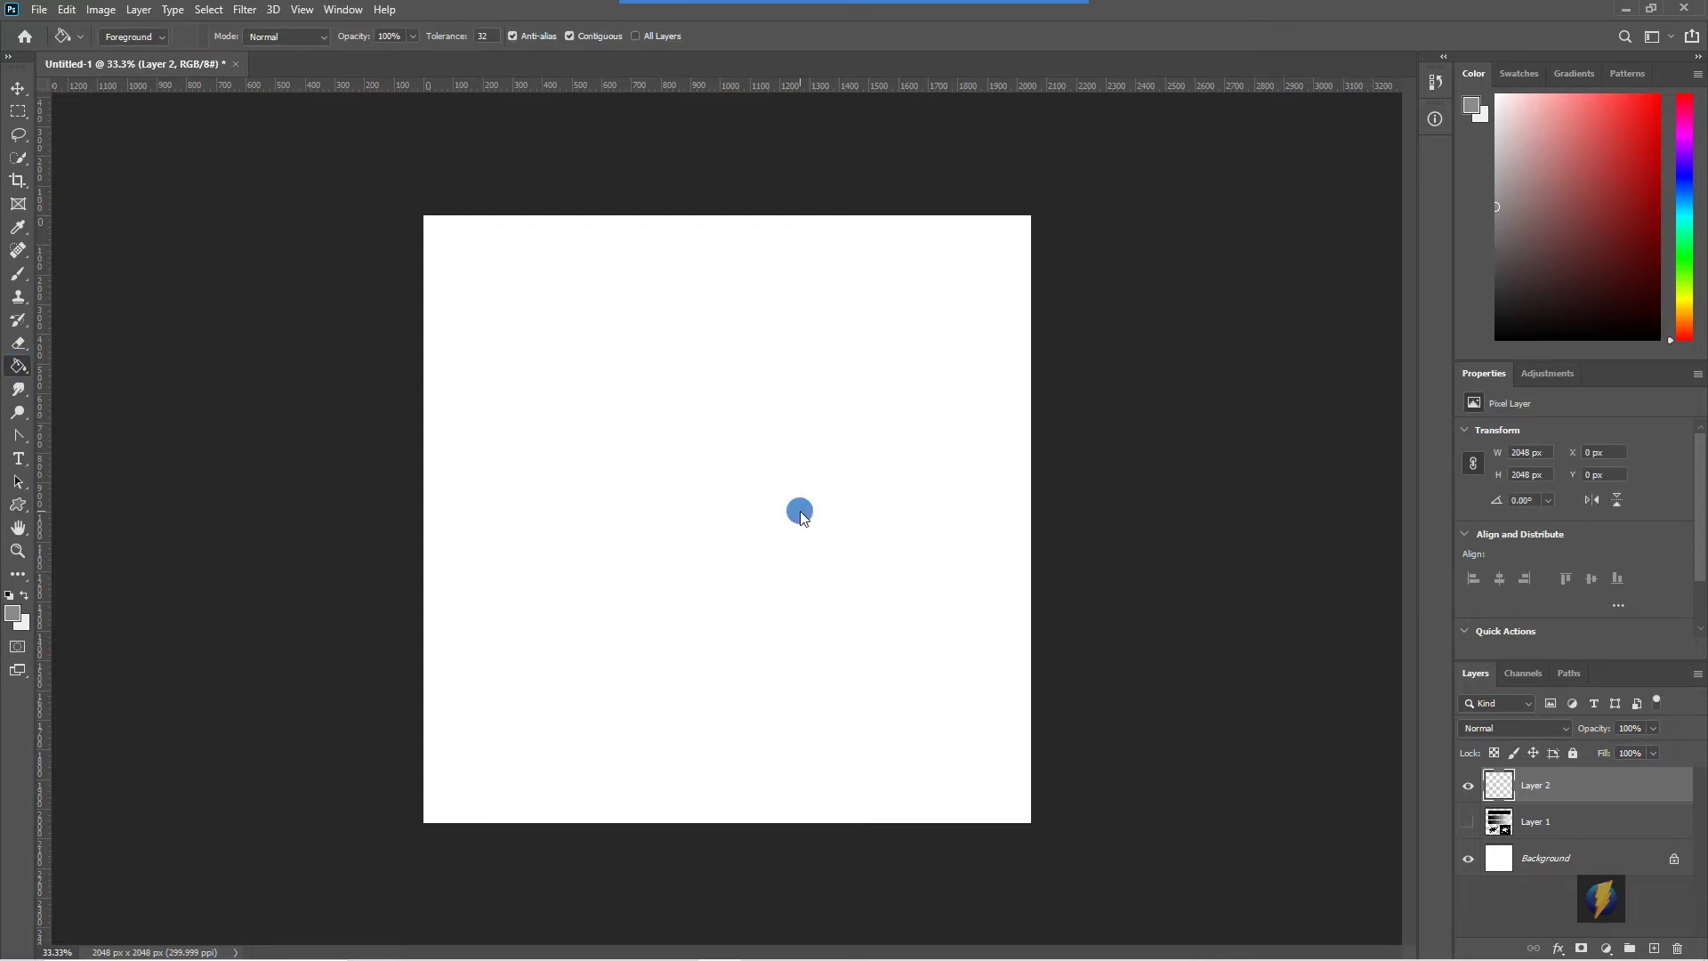
left_click(797, 509)
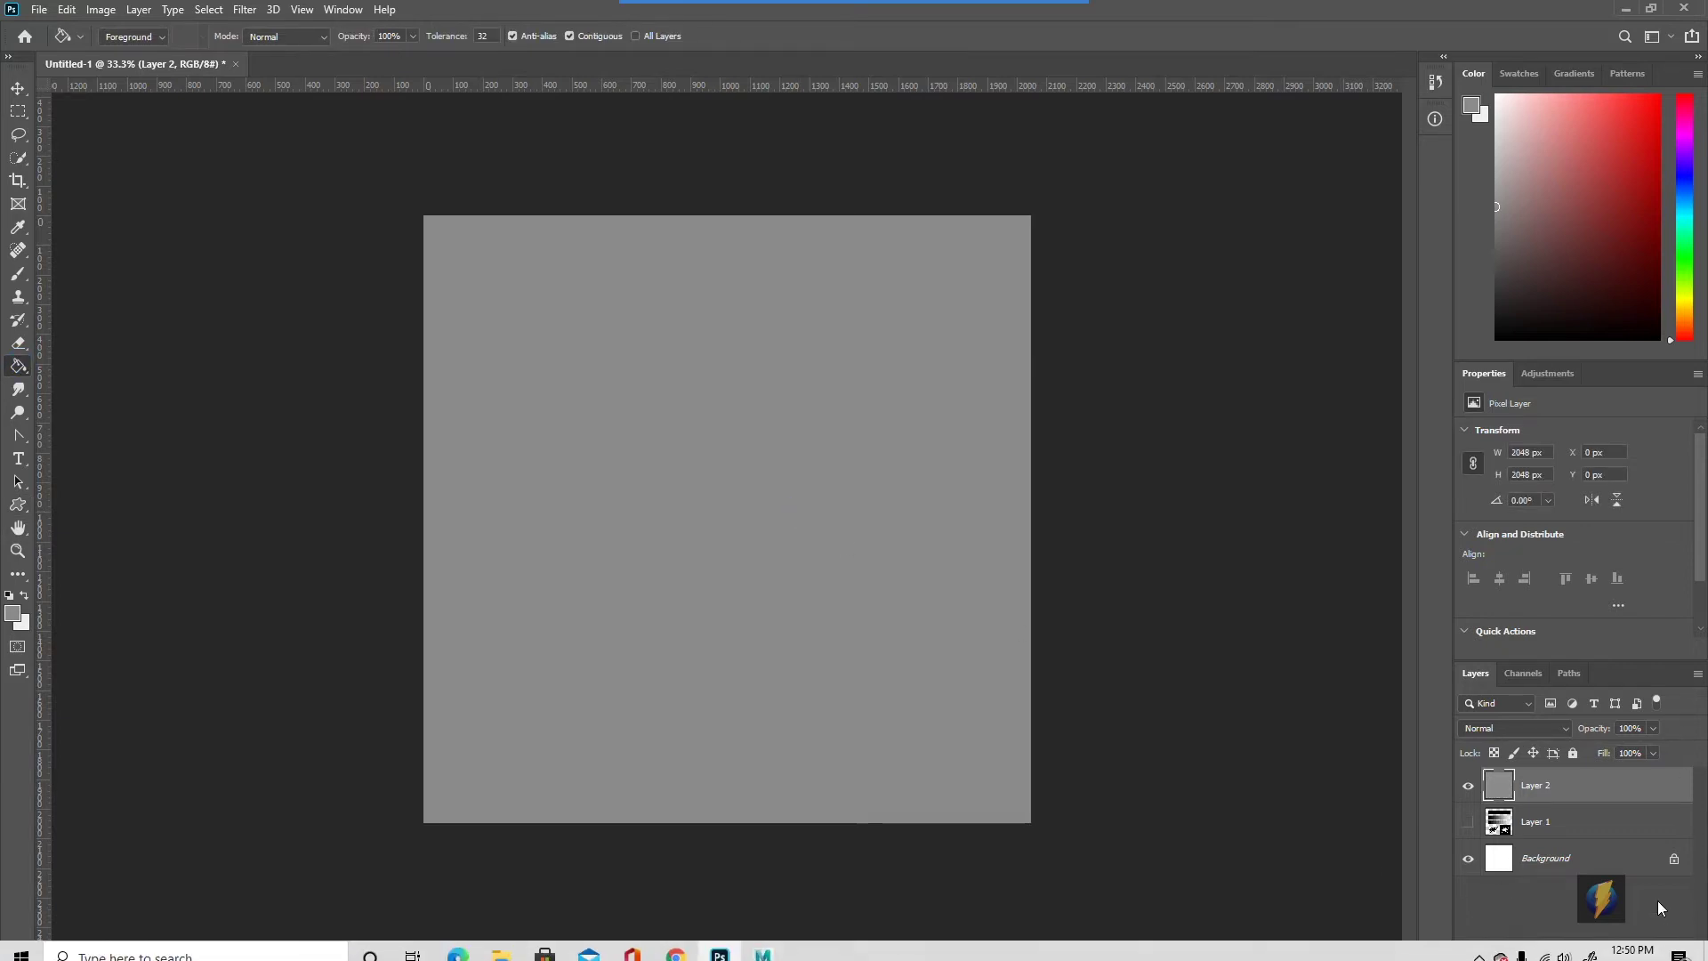
Step: Add another layer and brush four wavy black strokes along the canvas's upper part, two solid and two semi-transparent
left_click(1654, 948)
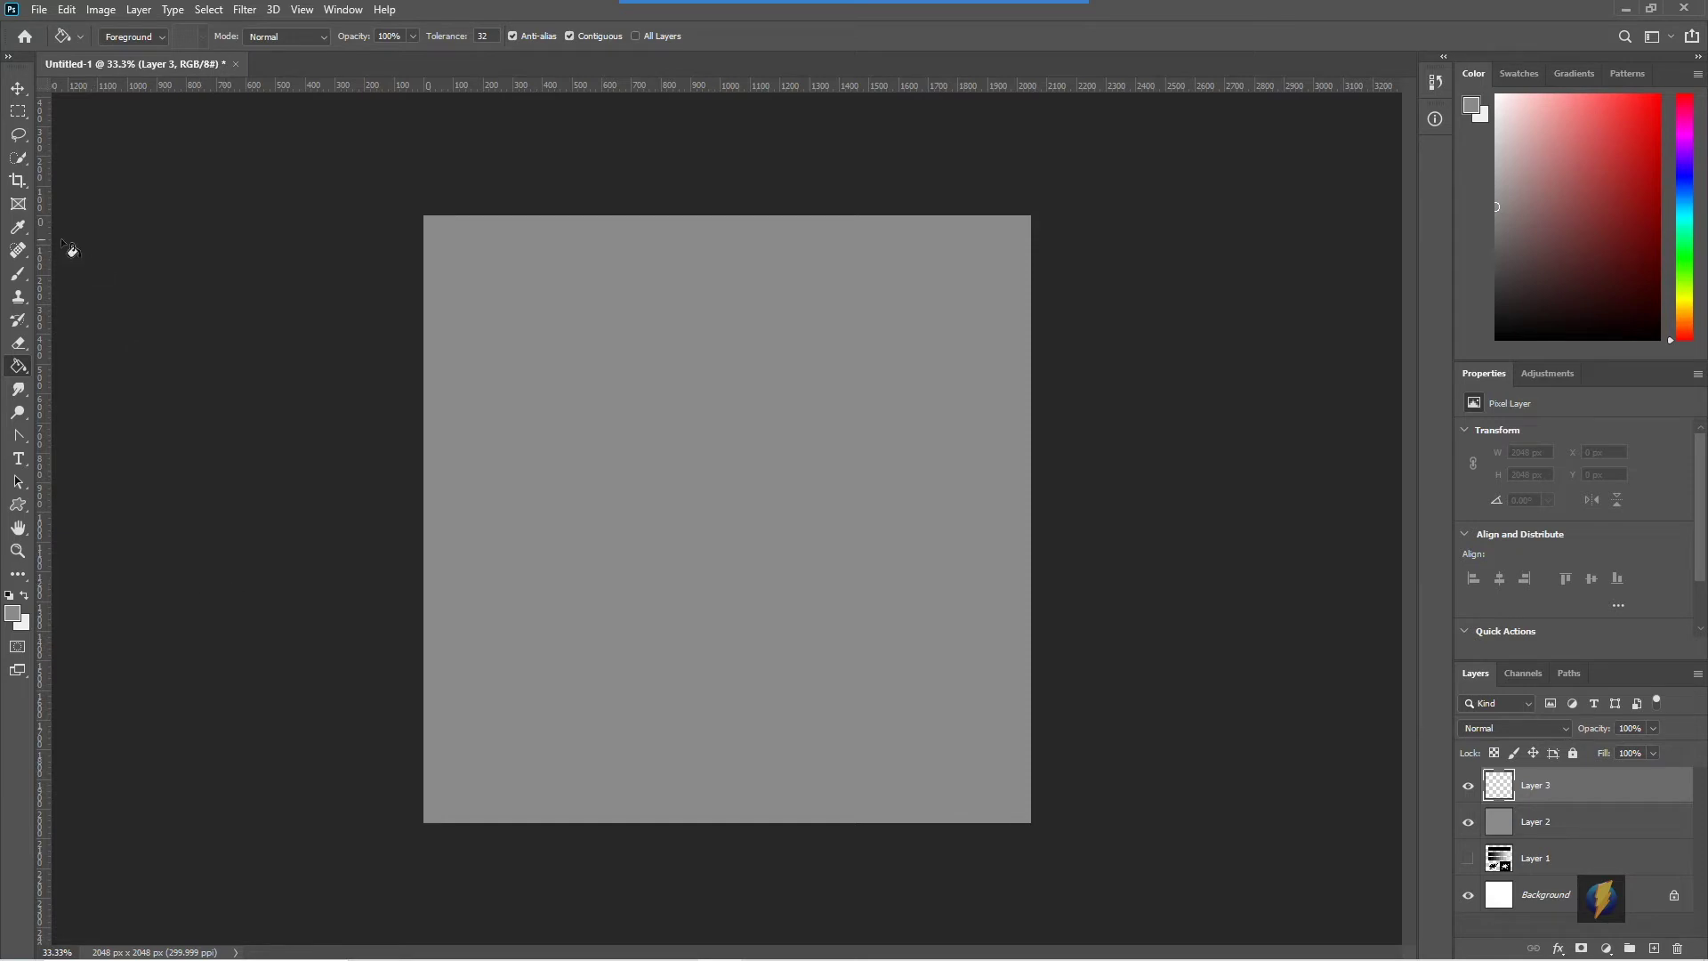
left_click(19, 274)
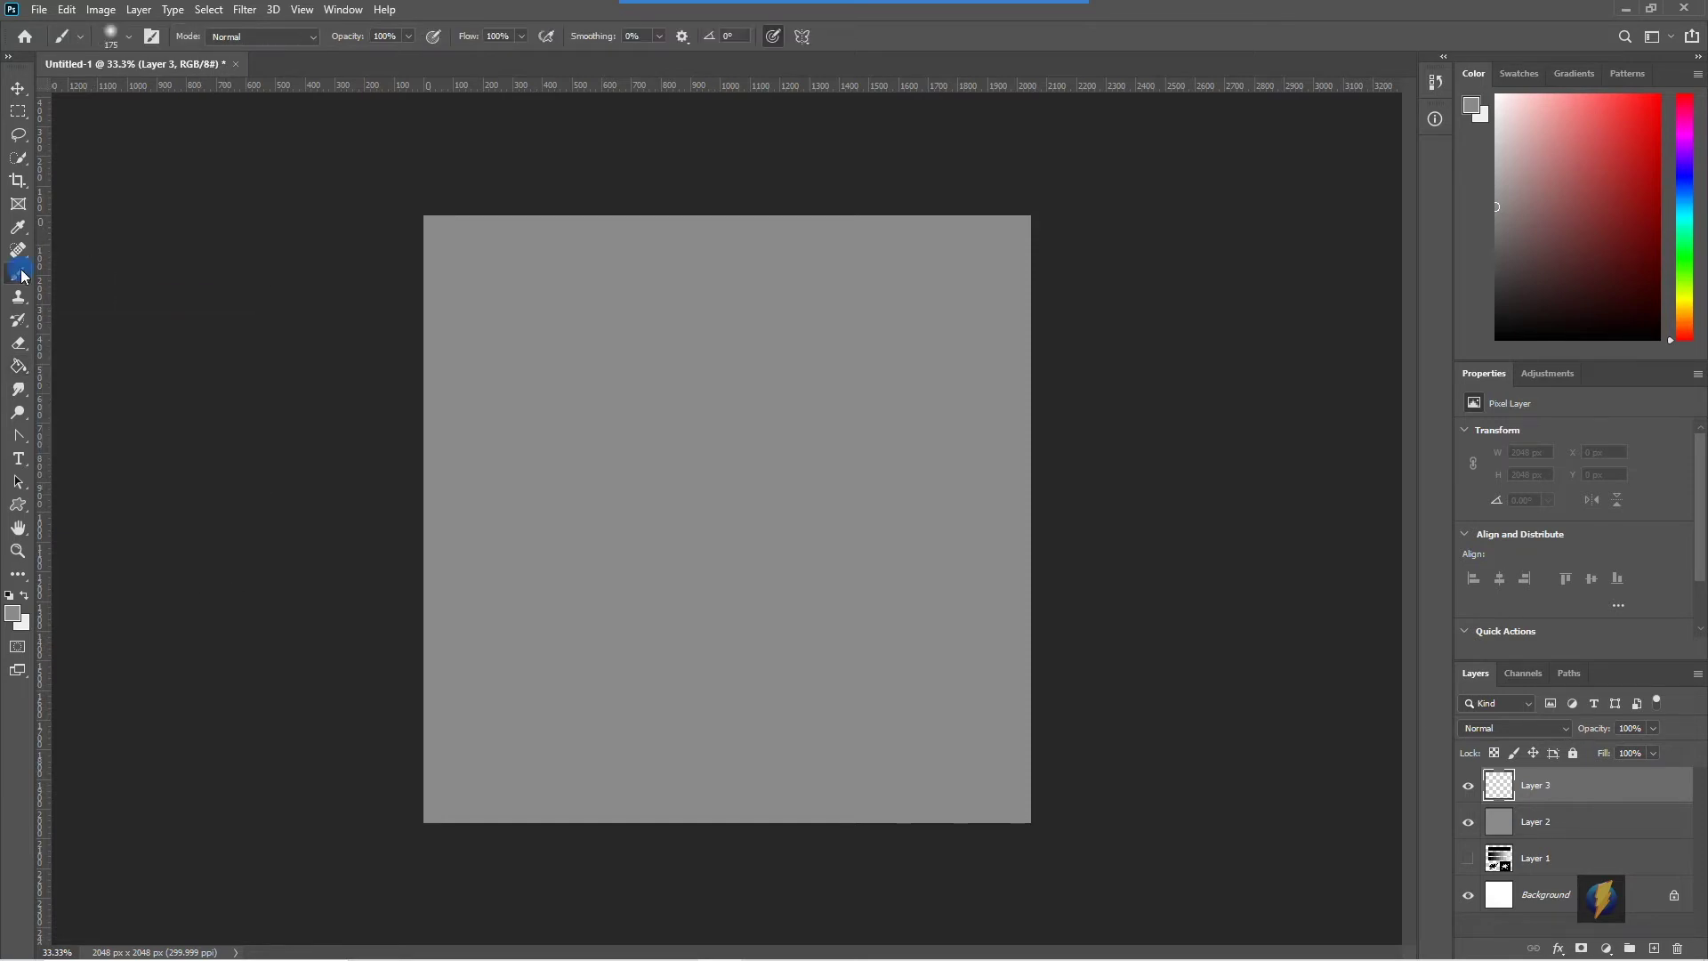
left_click(9, 597)
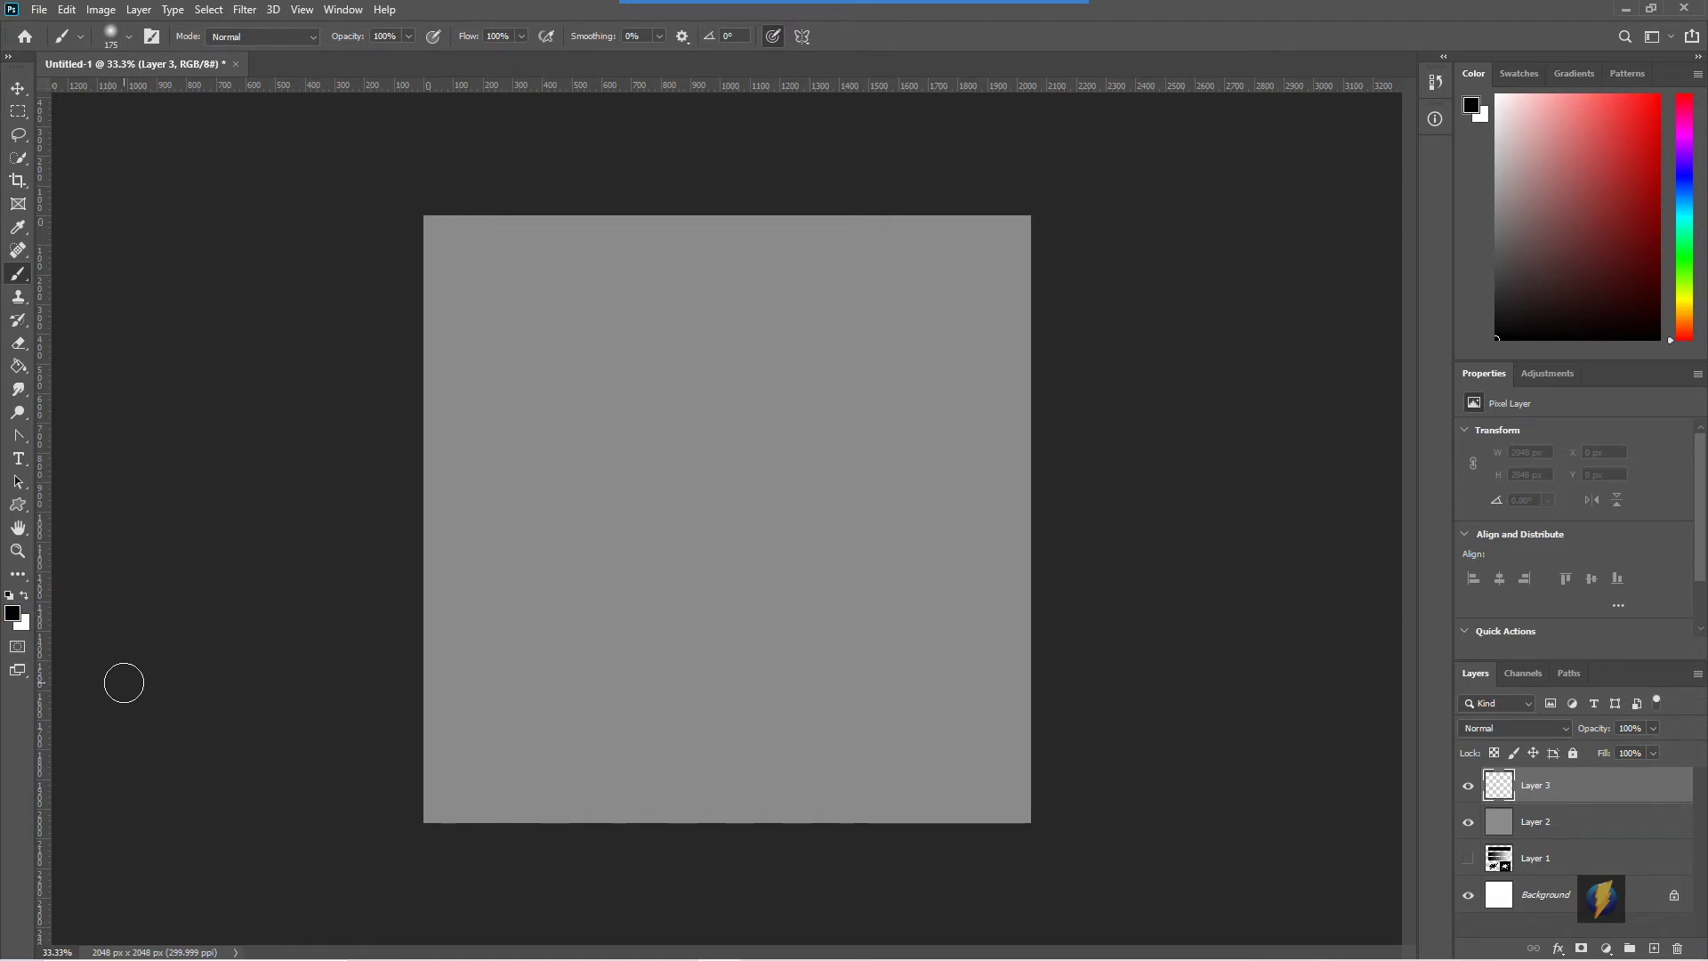
mouse_move(264, 958)
mouse_move(516, 247)
left_mouse_down()
mouse_move(484, 312)
mouse_move(519, 335)
mouse_move(519, 384)
left_mouse_up()
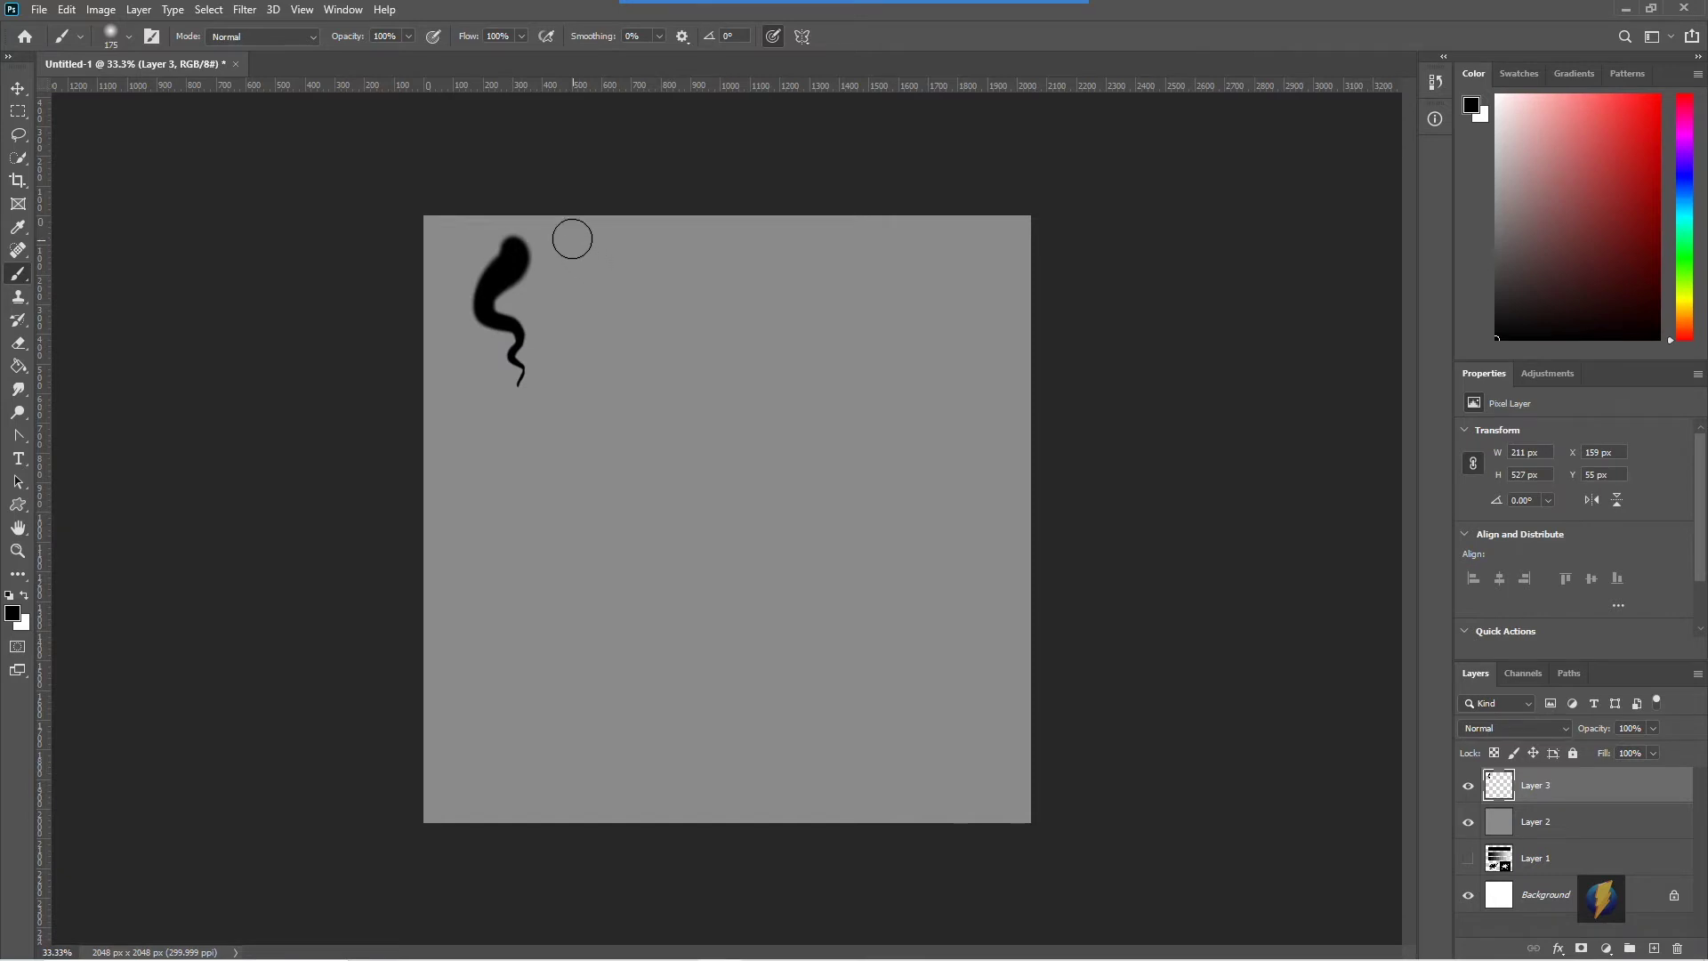
mouse_move(572, 237)
left_mouse_down()
mouse_move(561, 259)
mouse_move(591, 285)
mouse_move(559, 351)
mouse_move(685, 353)
left_mouse_up()
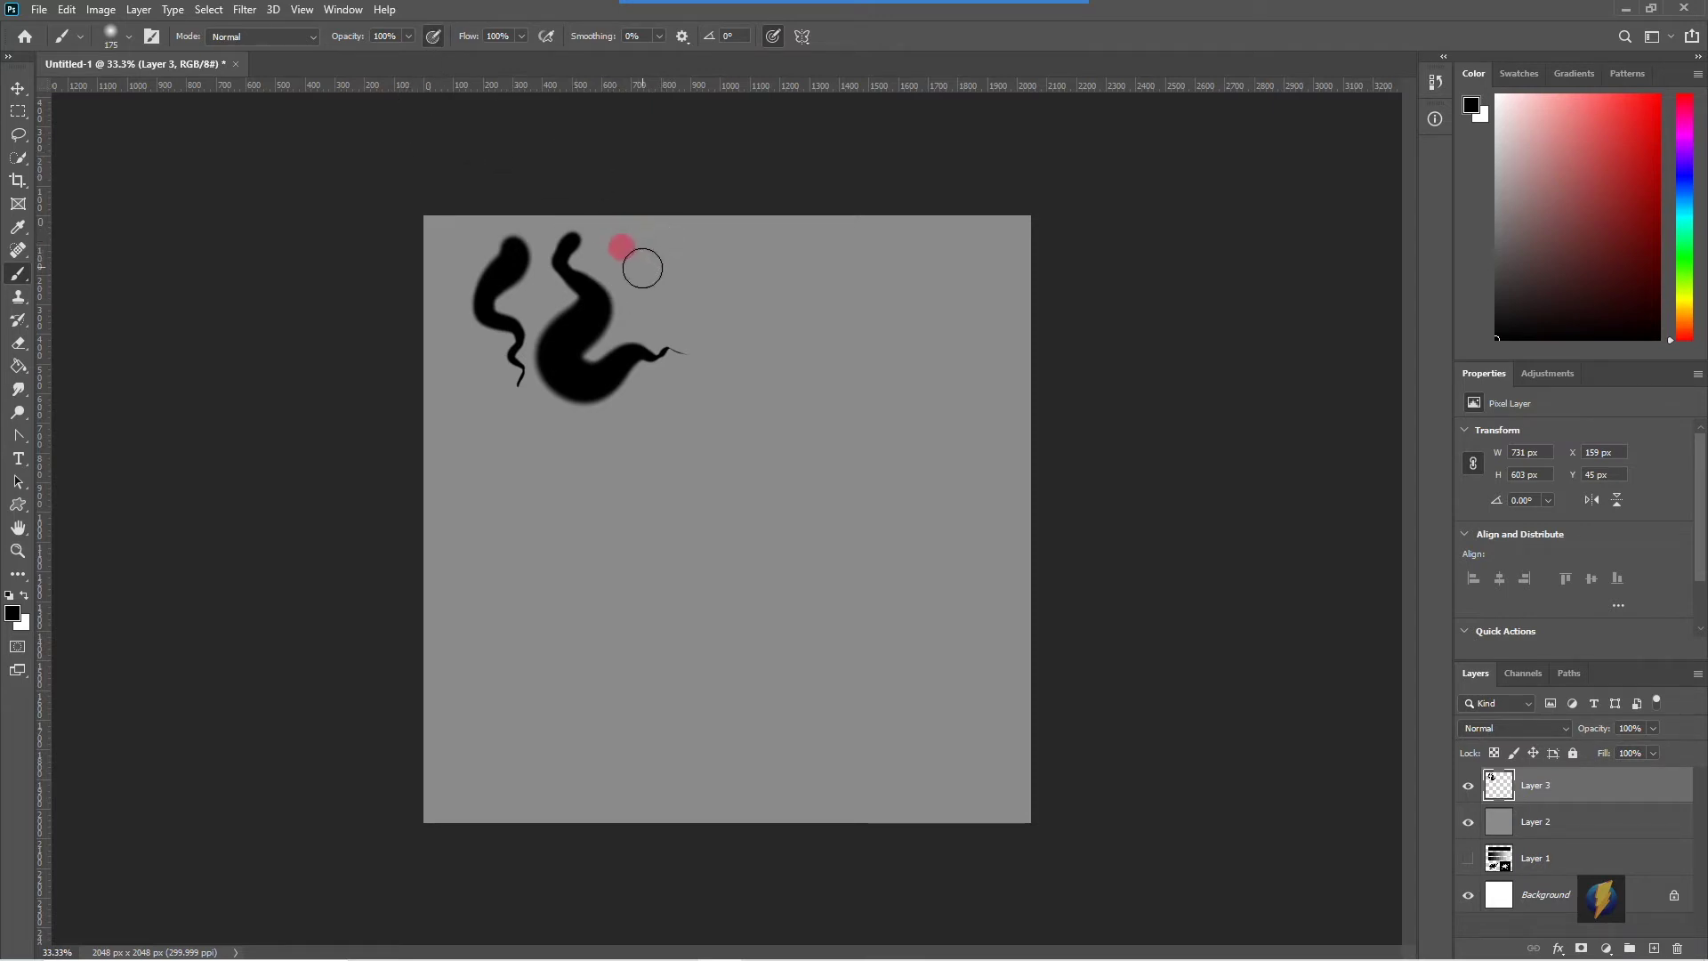
mouse_move(667, 237)
left_mouse_down()
mouse_move(652, 259)
mouse_move(730, 345)
mouse_move(715, 395)
mouse_move(628, 436)
left_mouse_up()
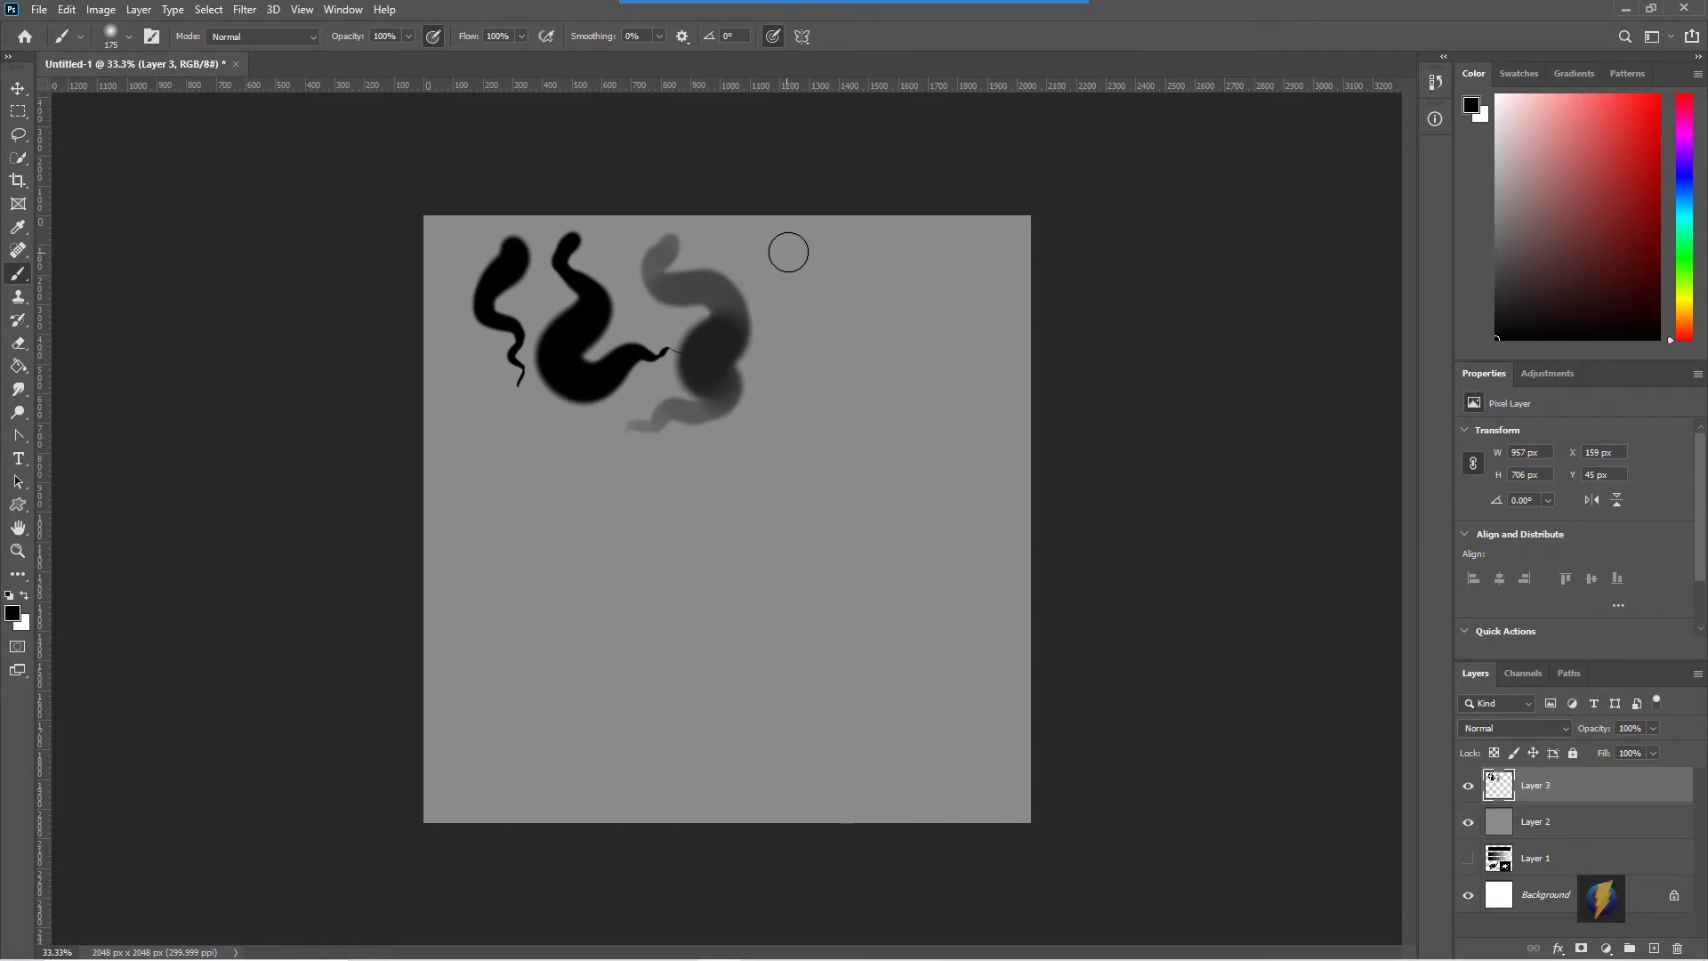
left_click_drag(782, 248, 779, 445)
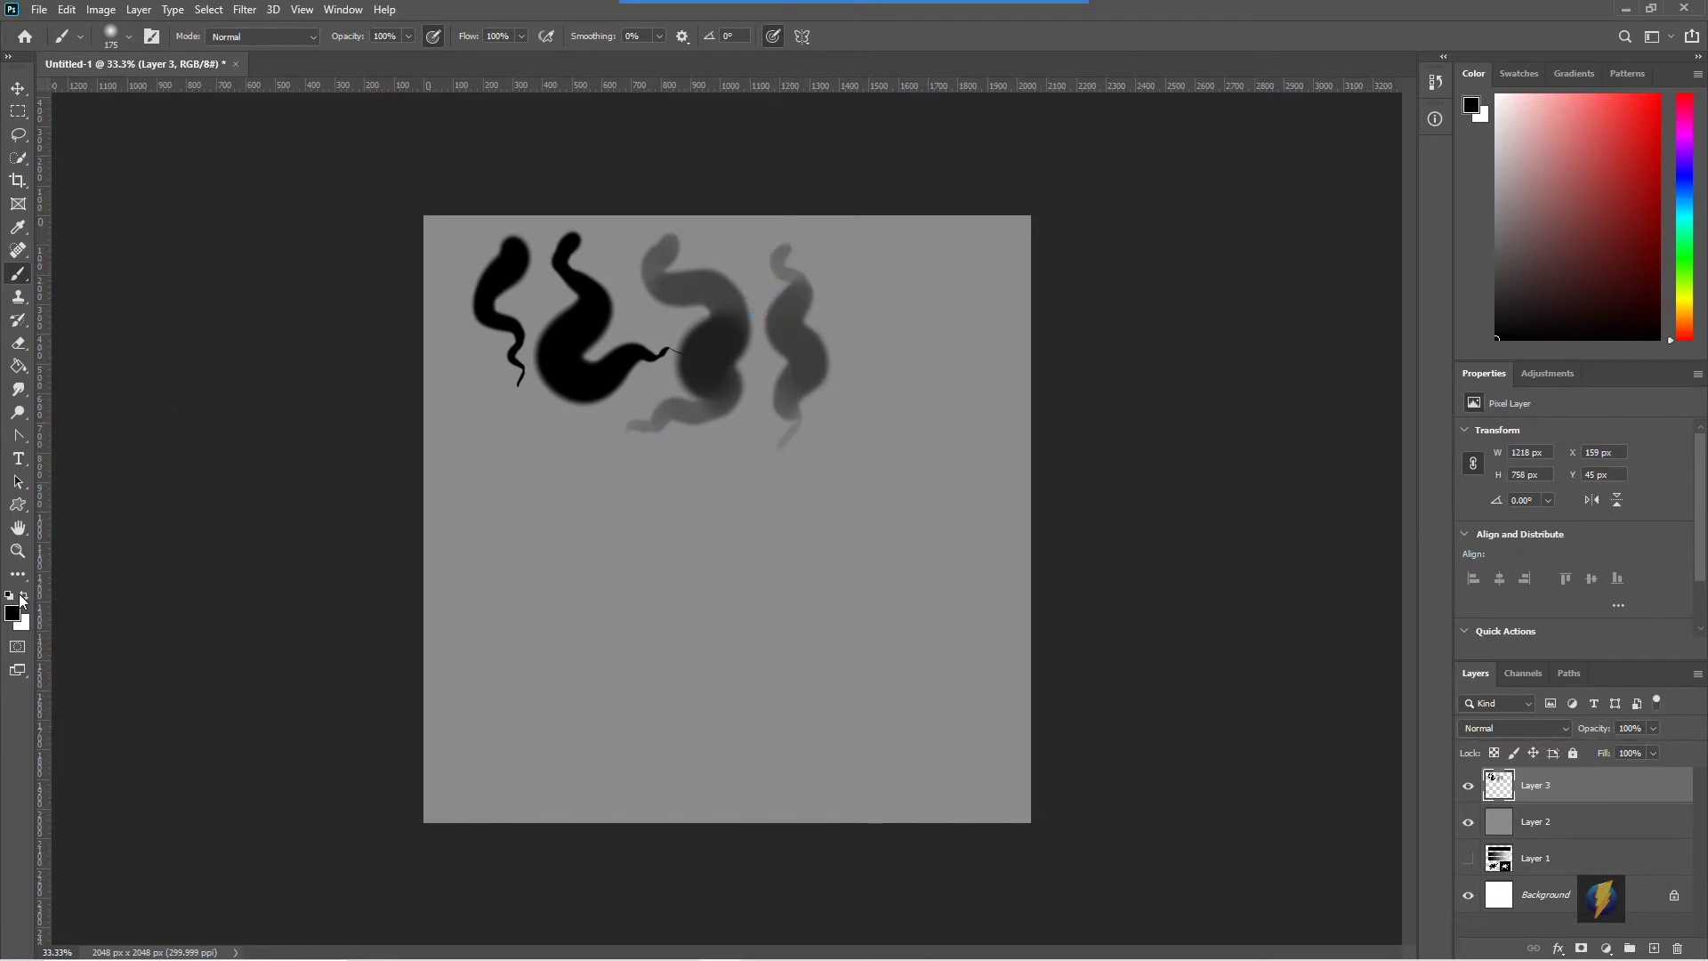
Step: Brush two wavy semi-transparent white strokes beside the dark ones, near the canvas's upper-right corner
left_click(26, 598)
right_click_drag(875, 247, 857, 259, "alt")
mouse_move(867, 254)
left_mouse_down()
mouse_move(869, 351)
mouse_move(900, 411)
left_mouse_up()
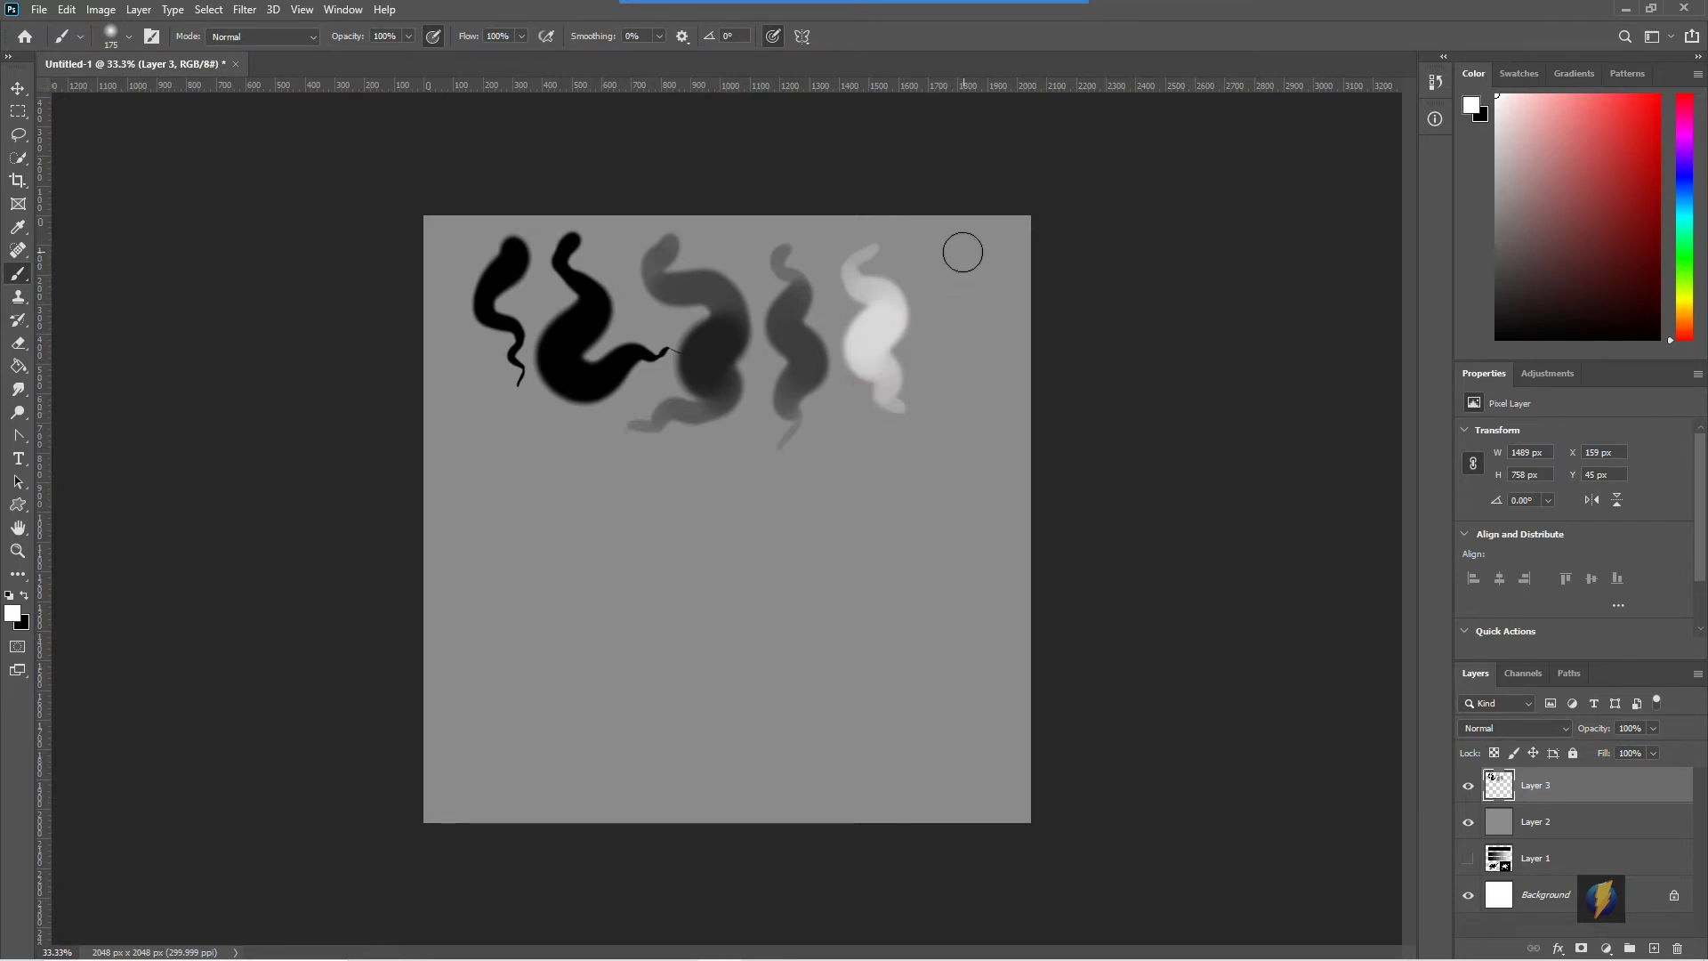
mouse_move(963, 260)
left_mouse_down()
mouse_move(949, 282)
mouse_move(969, 305)
mouse_move(983, 485)
left_mouse_up()
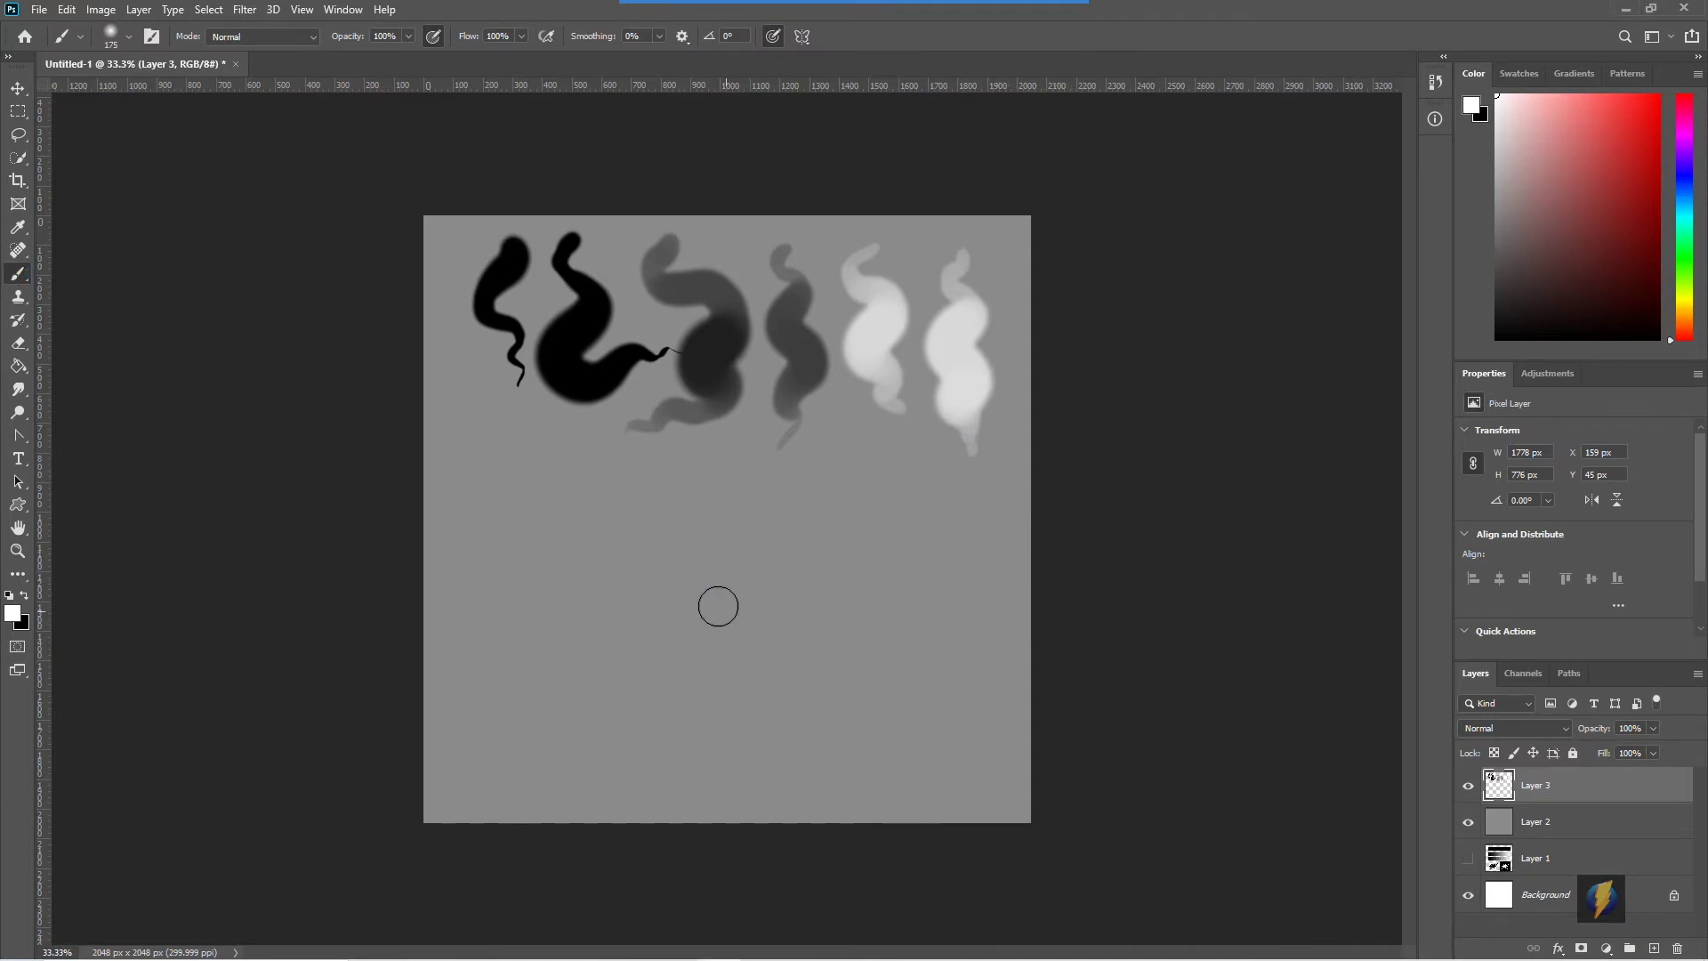
Step: Enlarge the soft brush to 300 px and stamp one white and one black dot side by side below the strokes
key("bracketright")
key("bracketright")
key("bracketright")
left_click(511, 488)
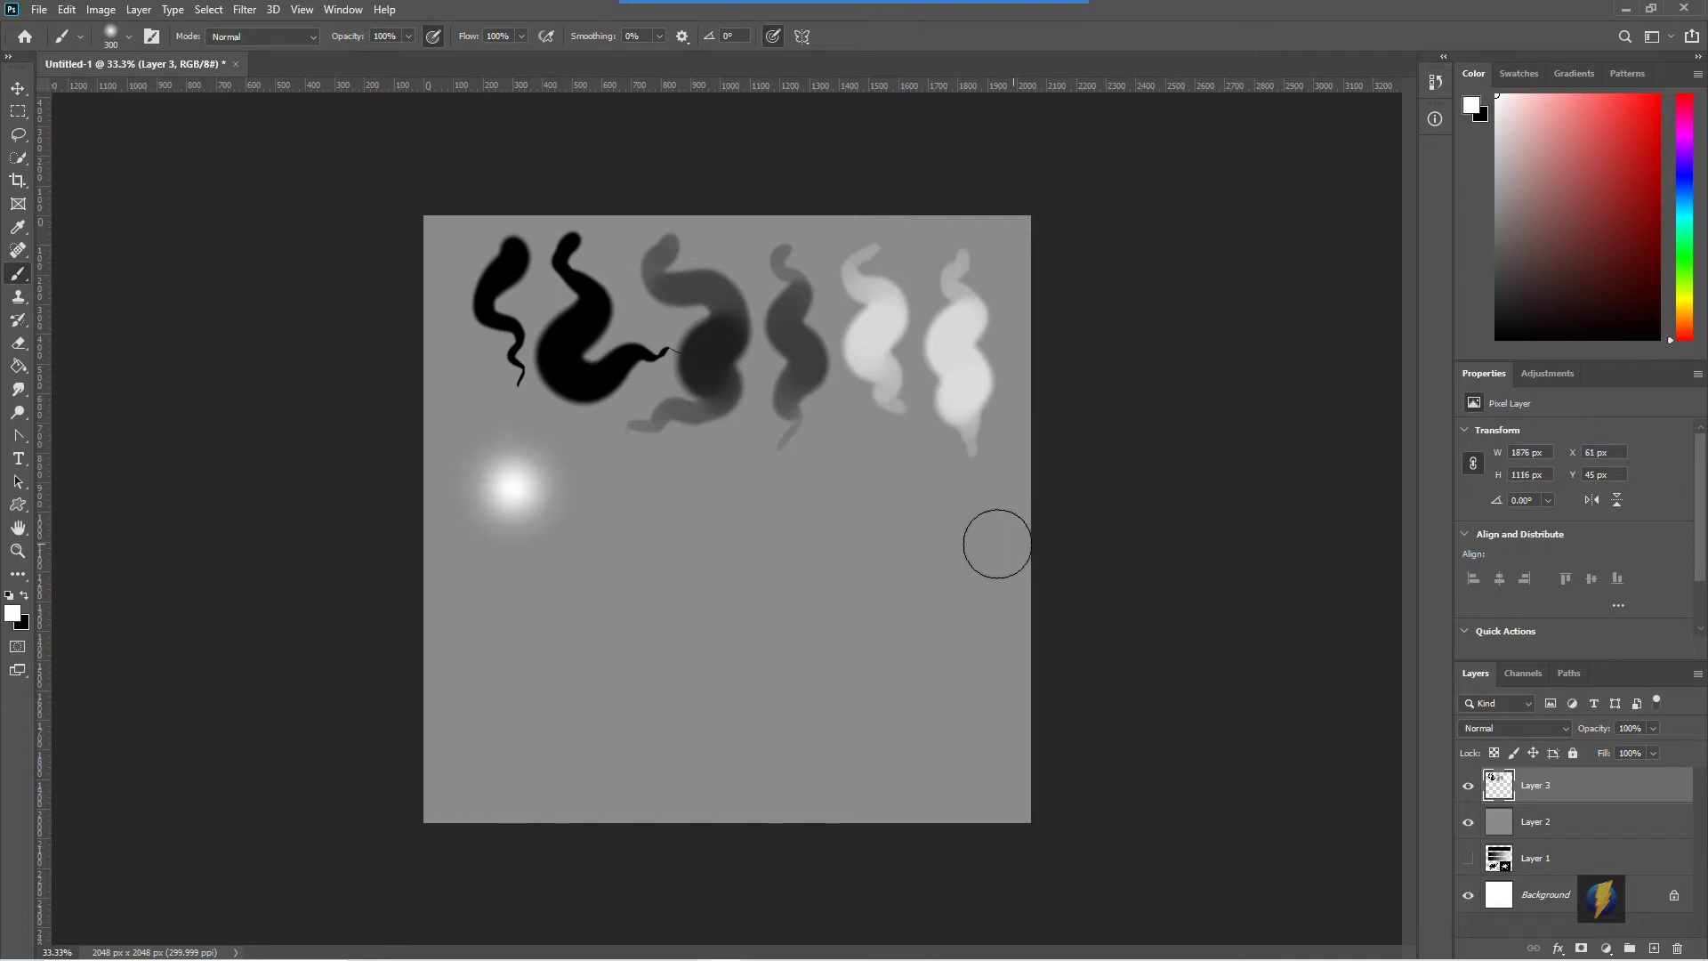
left_click(24, 595)
left_click(612, 491)
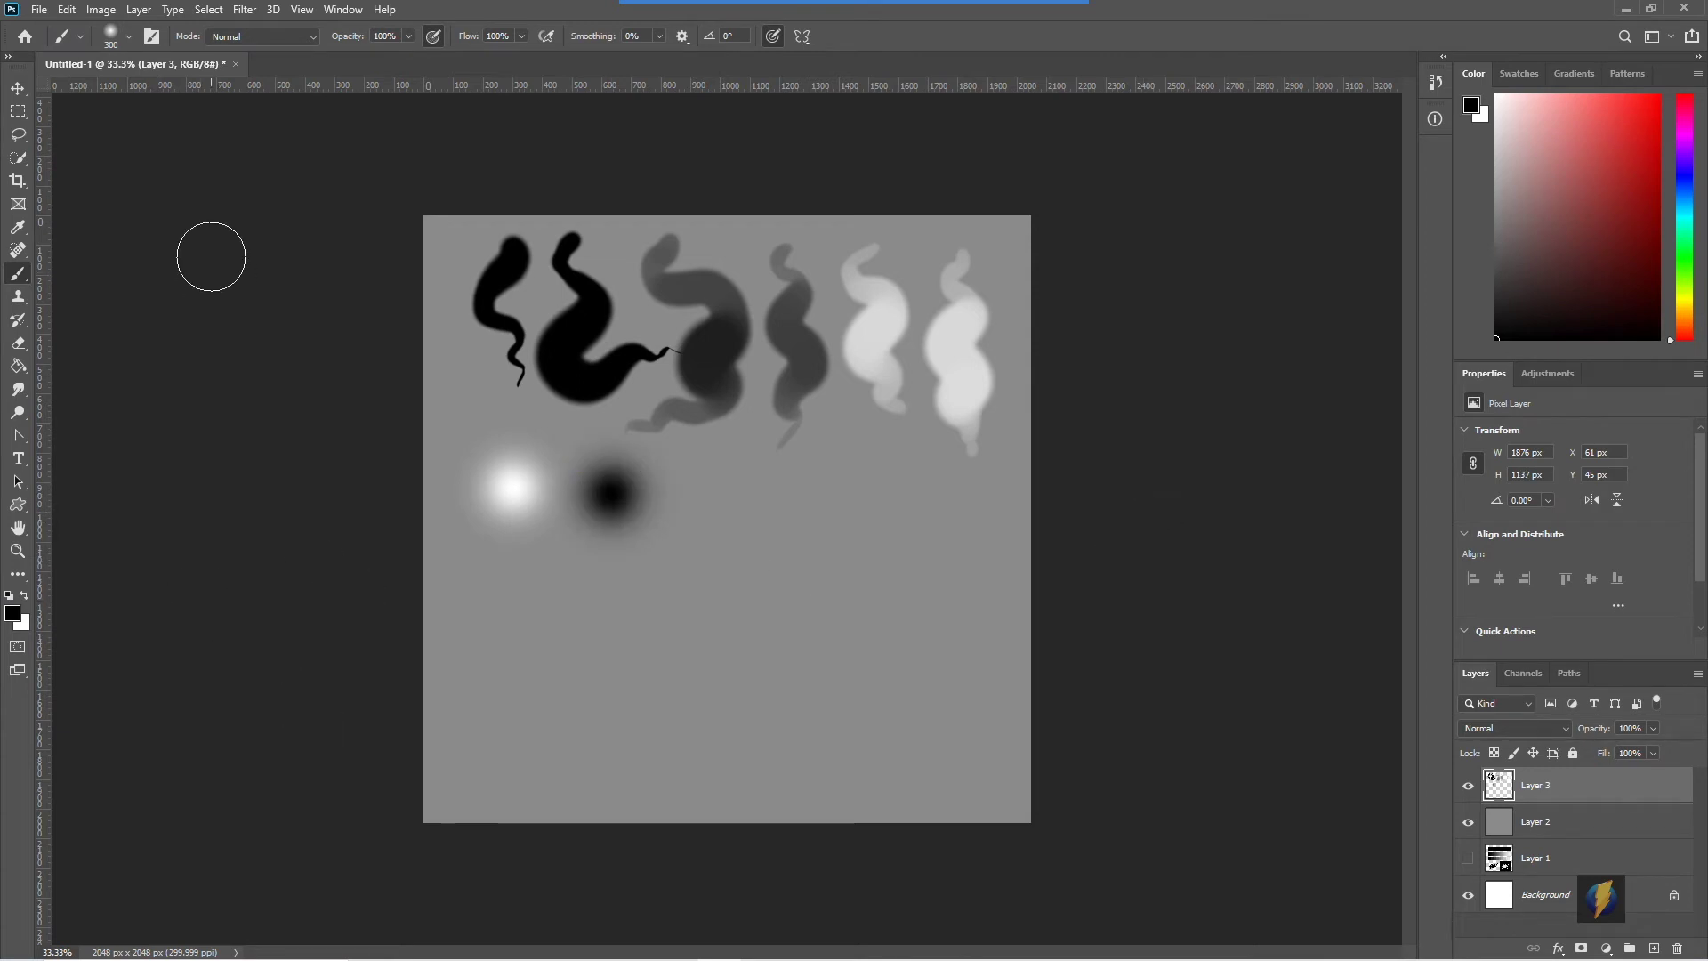
Step: Set the brush hardness to 88% and stamp one white and one black dot beneath the soft pair
left_click(26, 595)
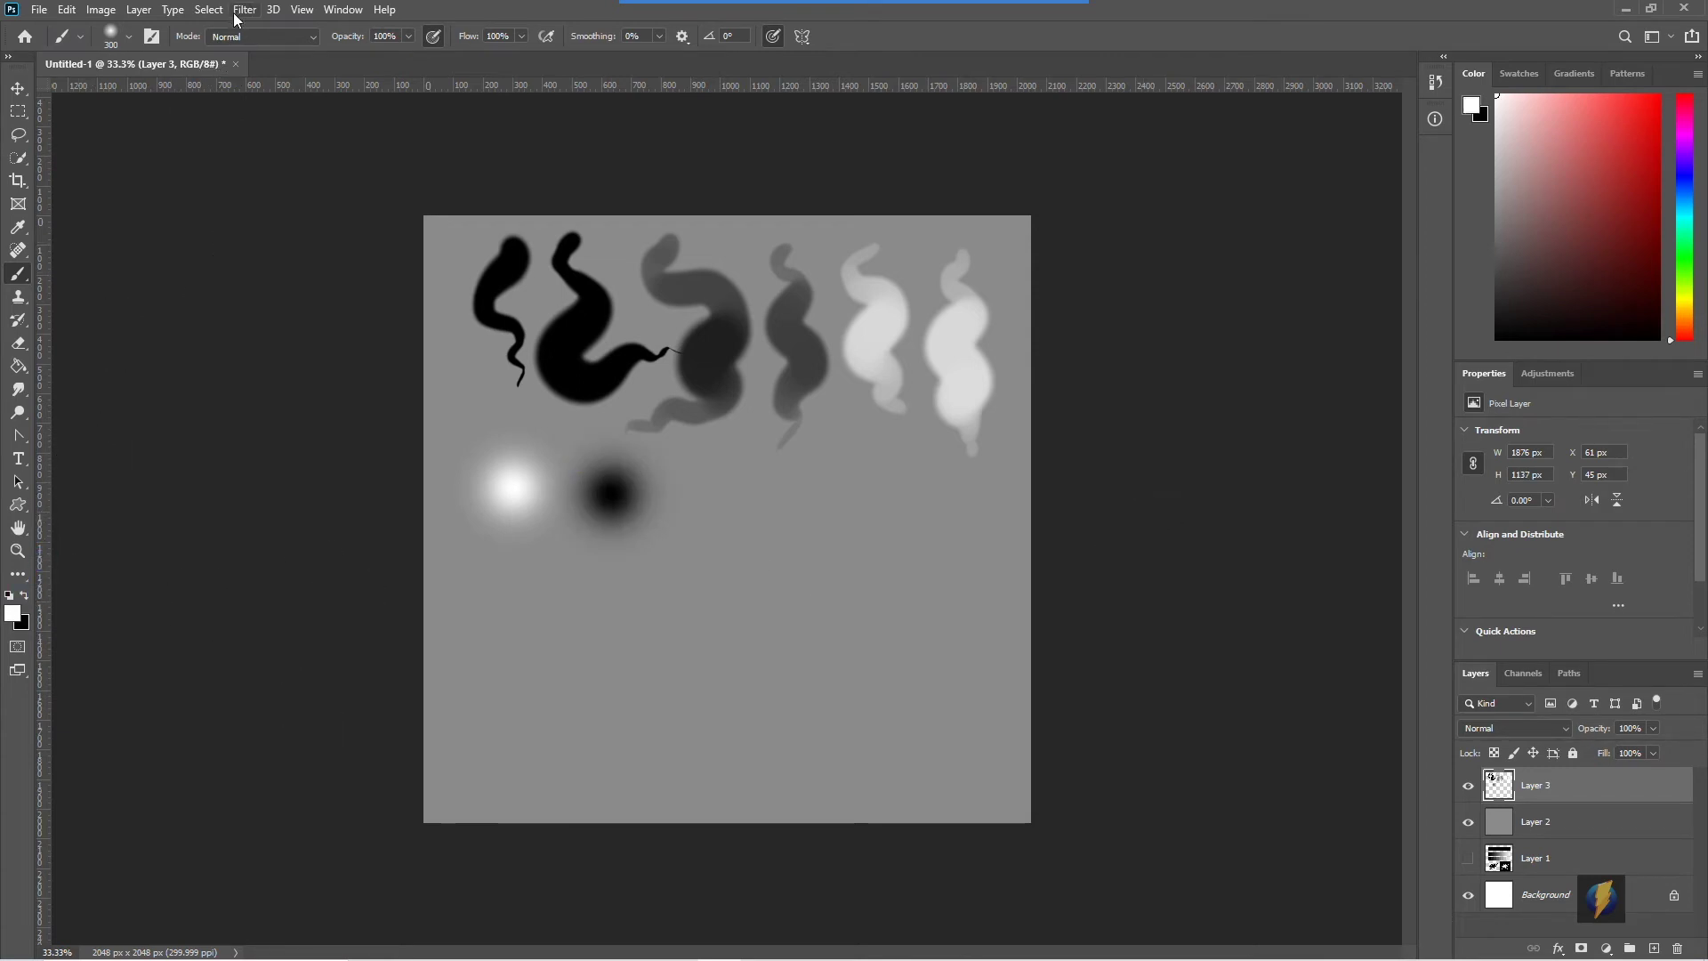
left_click(130, 39)
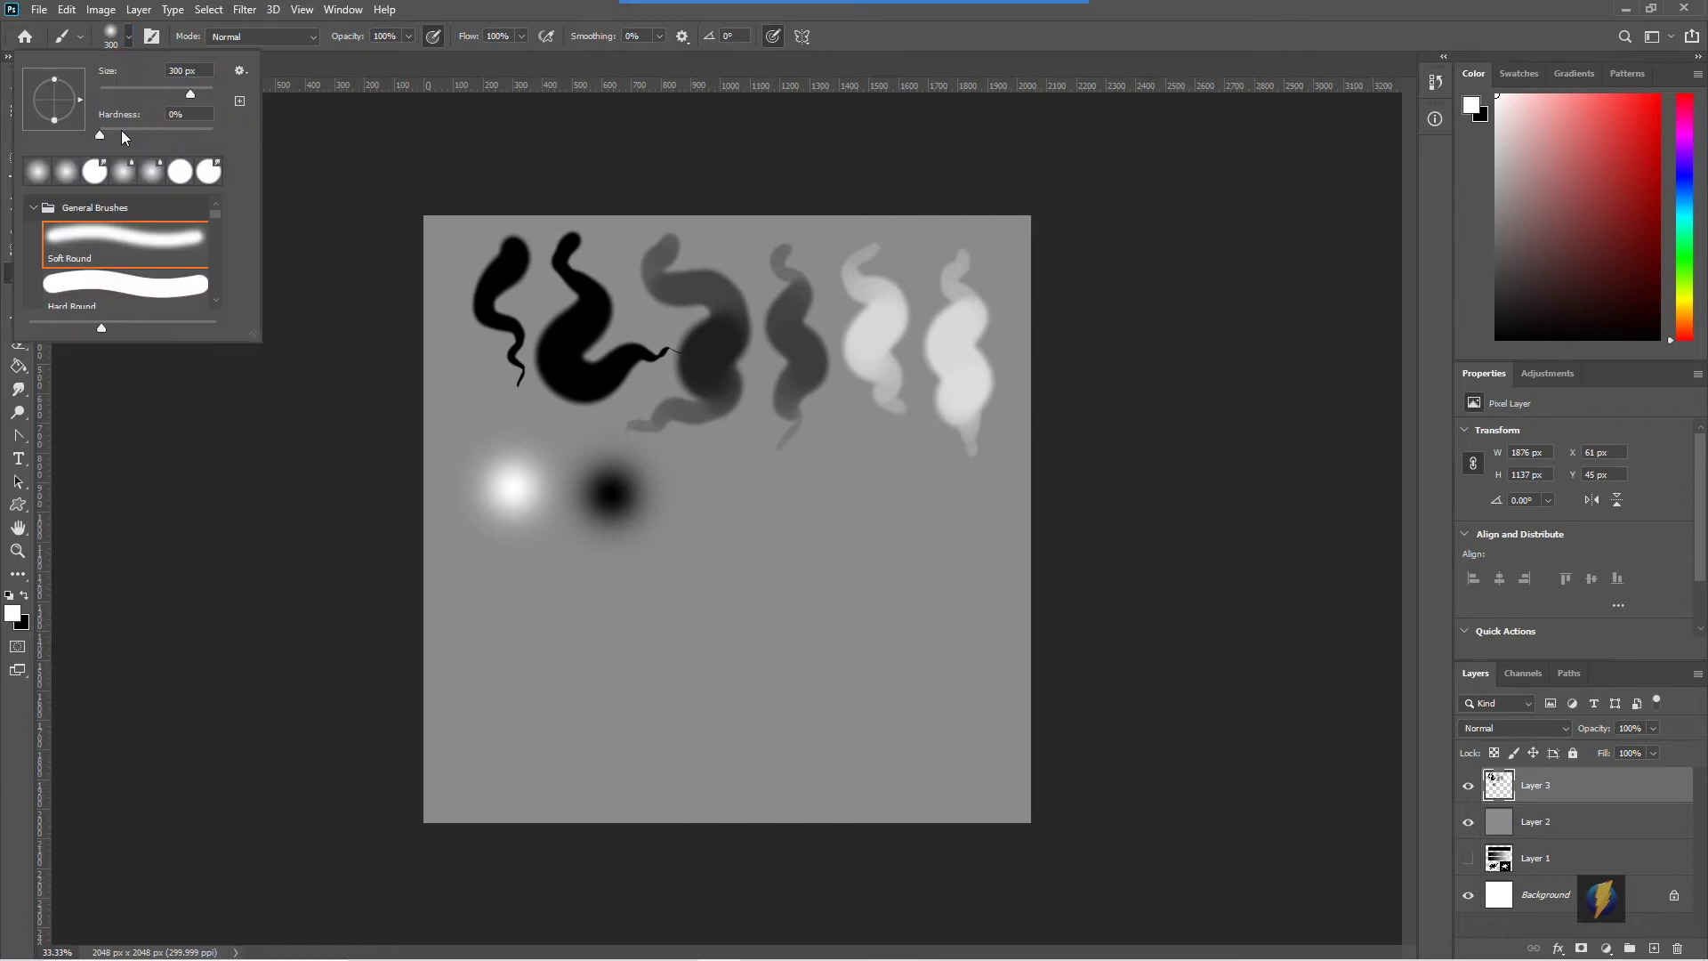
left_click_drag(99, 136, 200, 142)
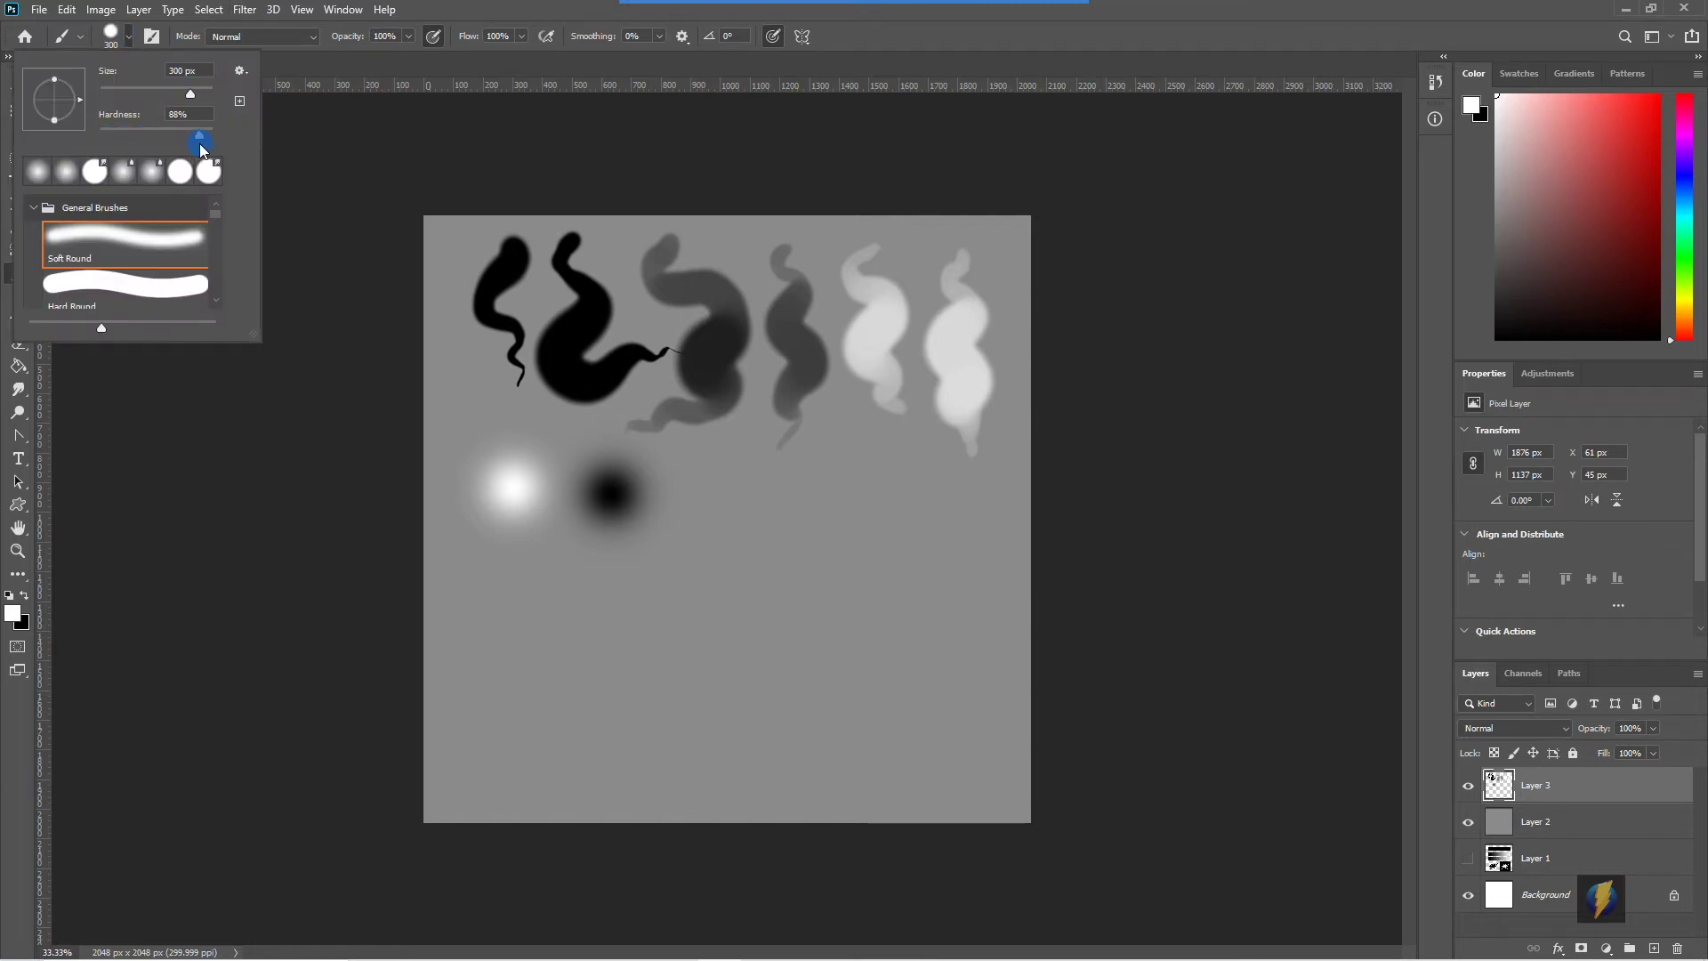
left_click(517, 575)
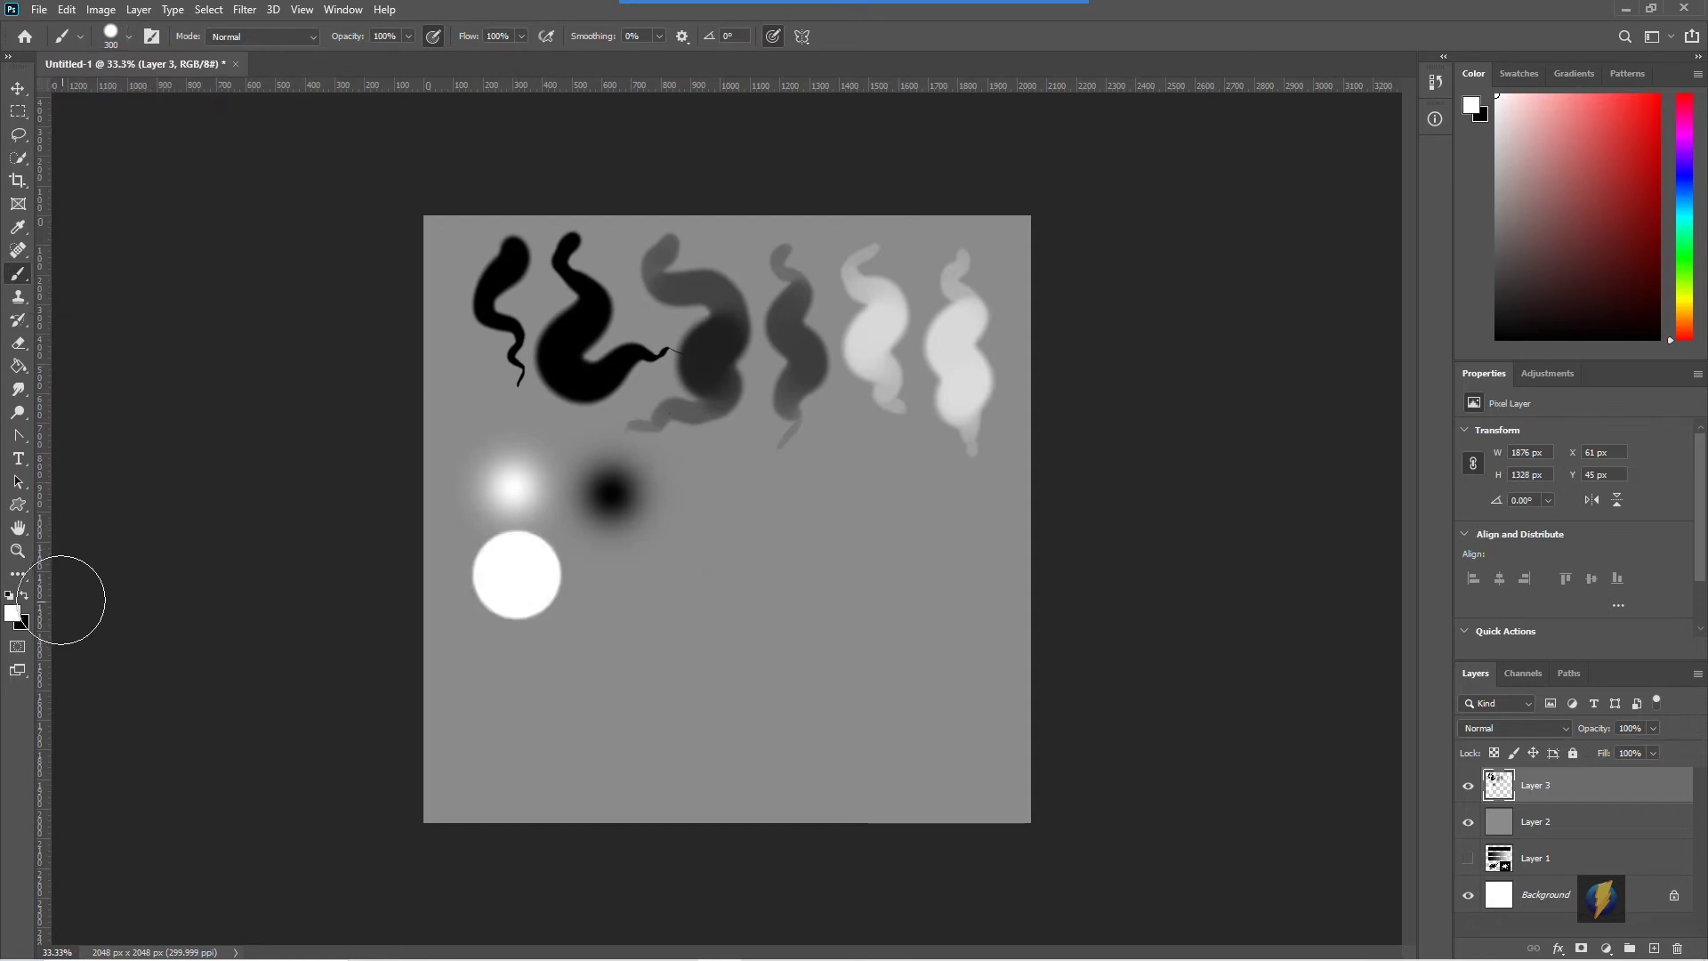
left_click(25, 594)
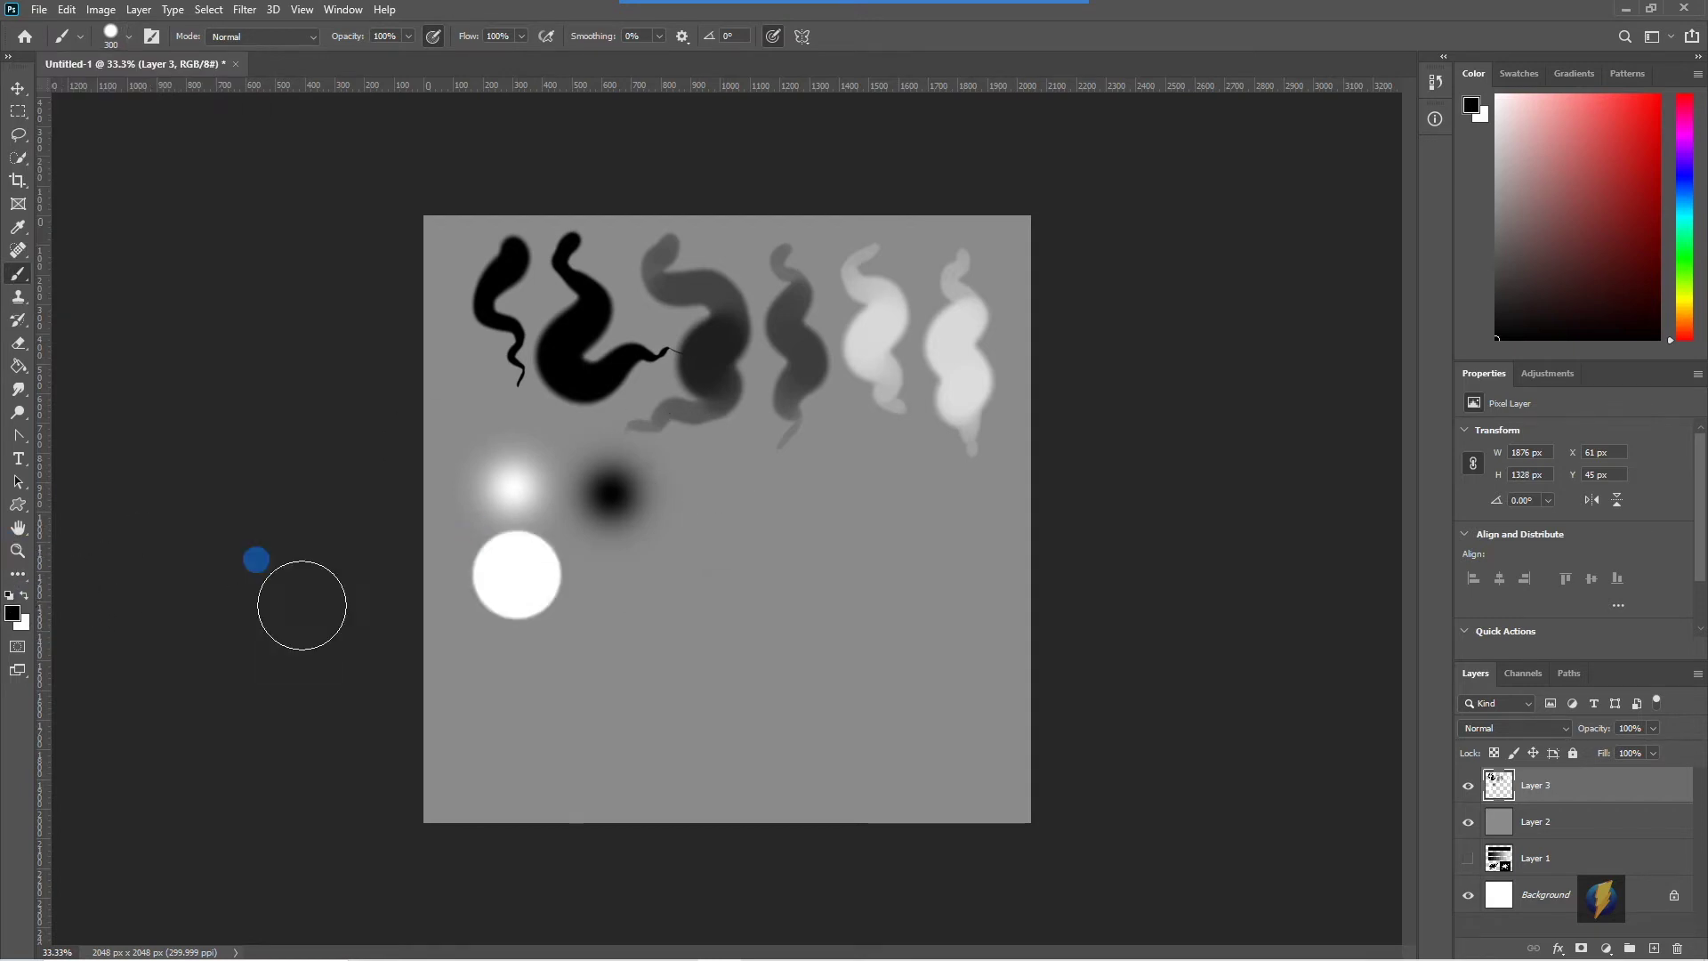
left_click(627, 579)
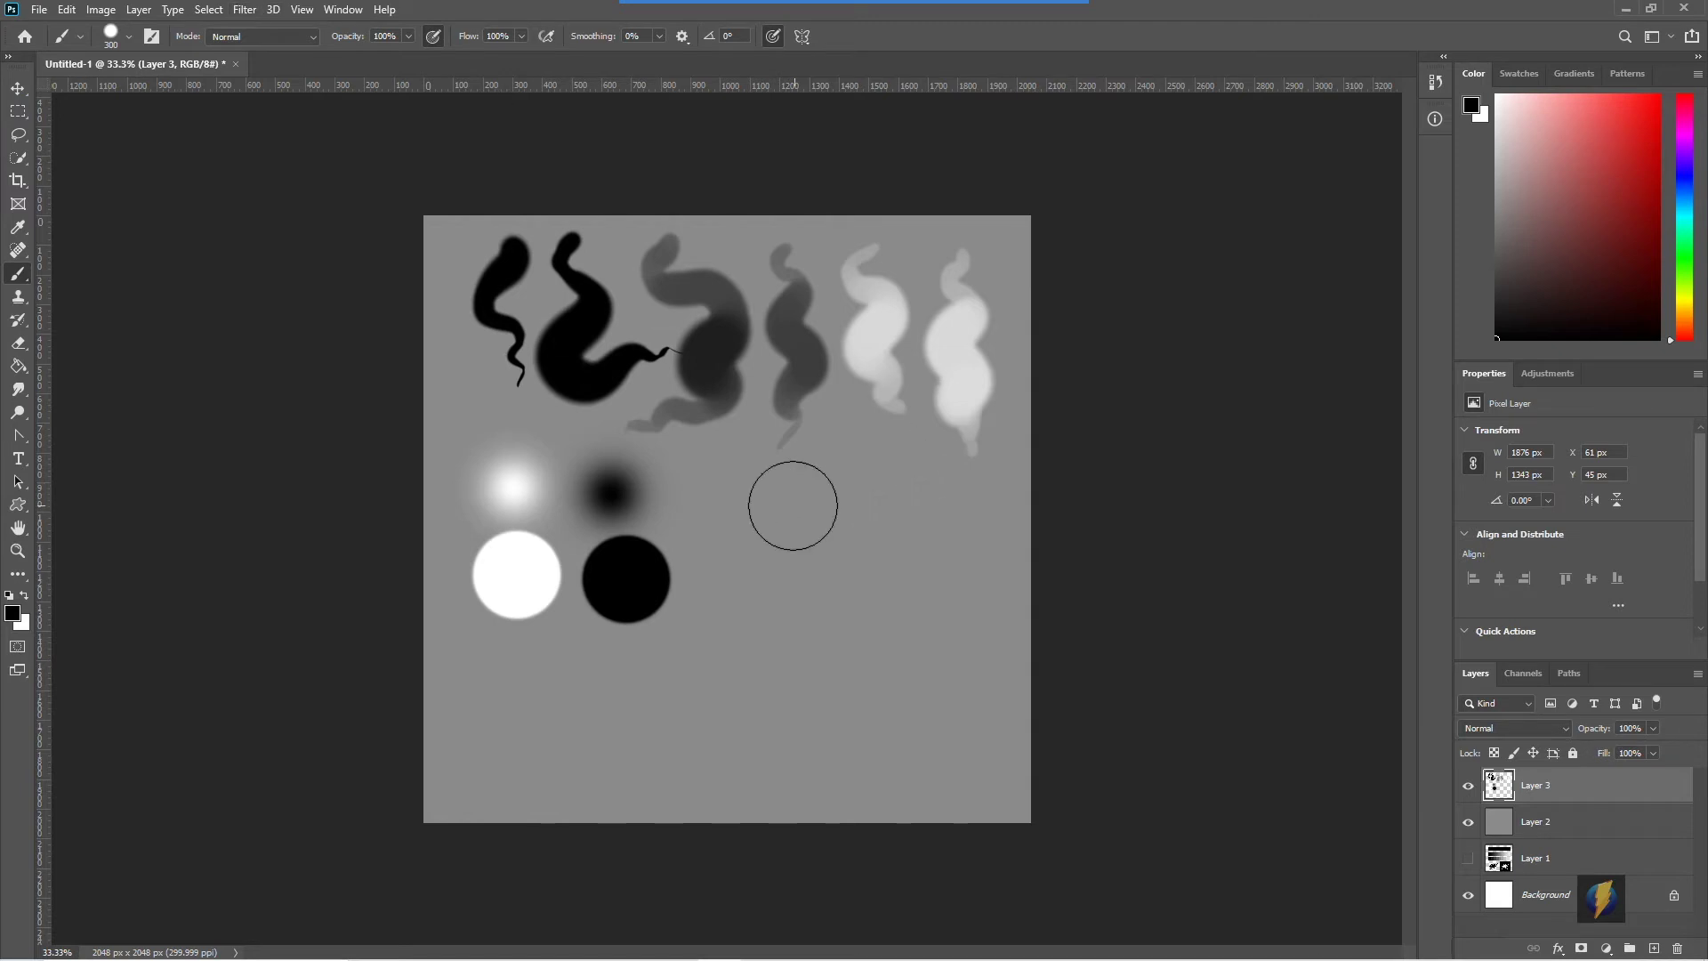
Step: Make a square marquee selection about 613 px wide below the white strokes and render Clouds inside it
left_click(18, 111)
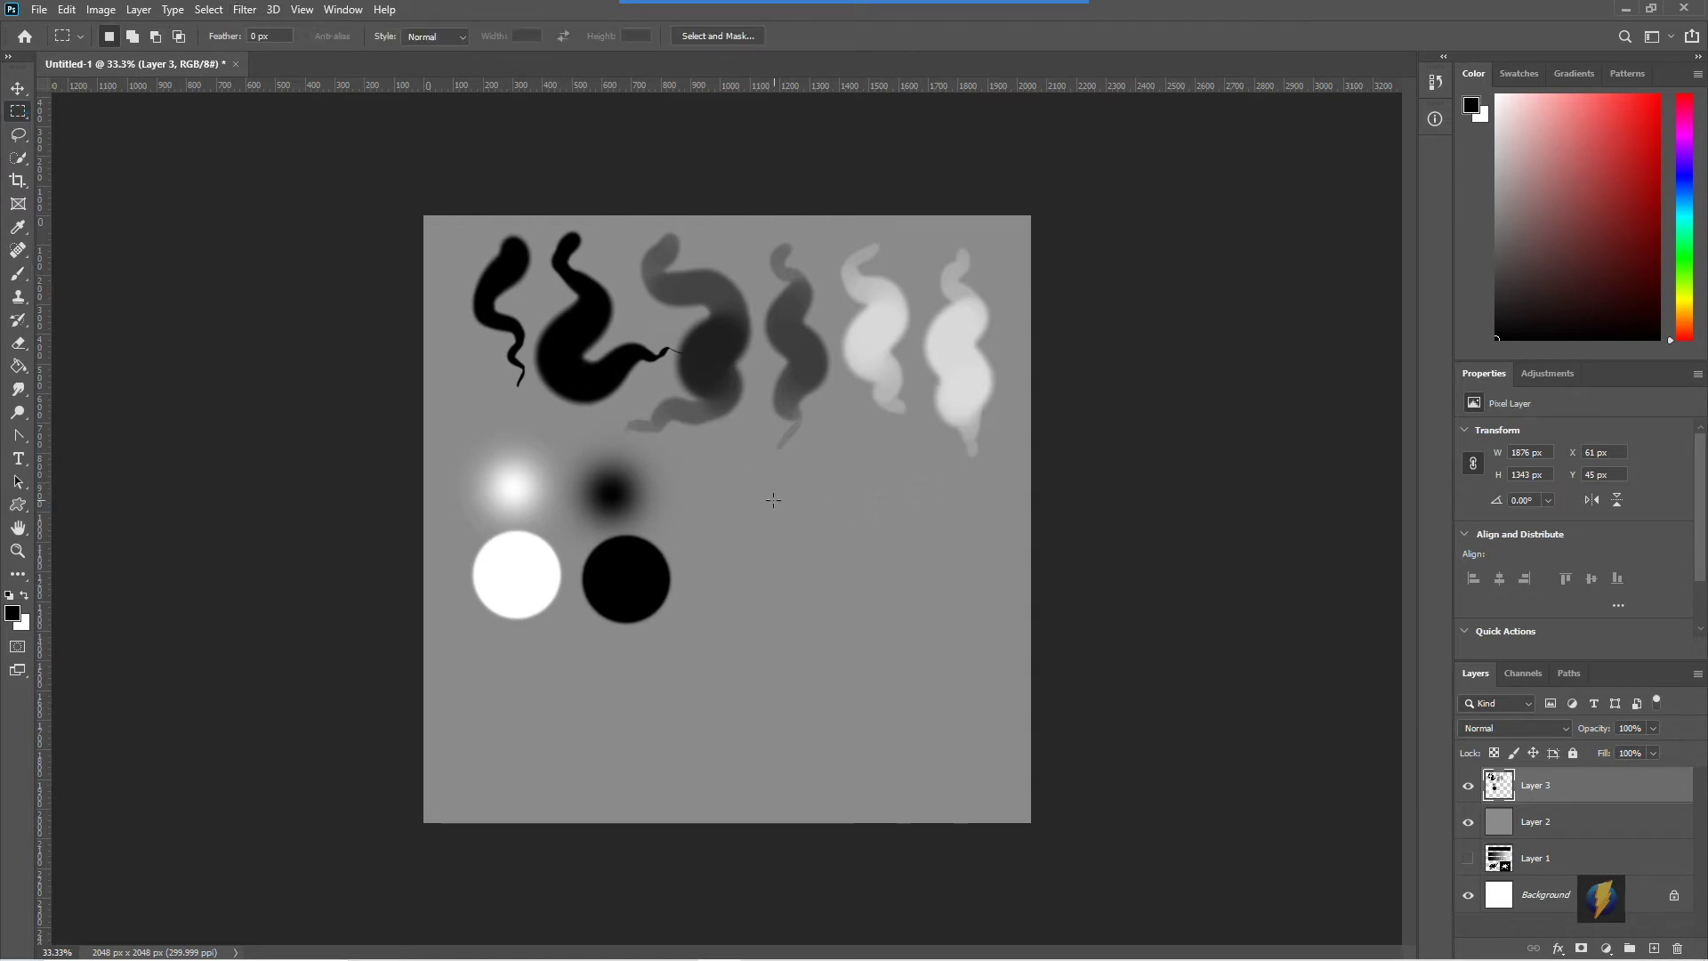
left_click_drag(724, 474, 906, 656)
left_click_drag(790, 564, 901, 556)
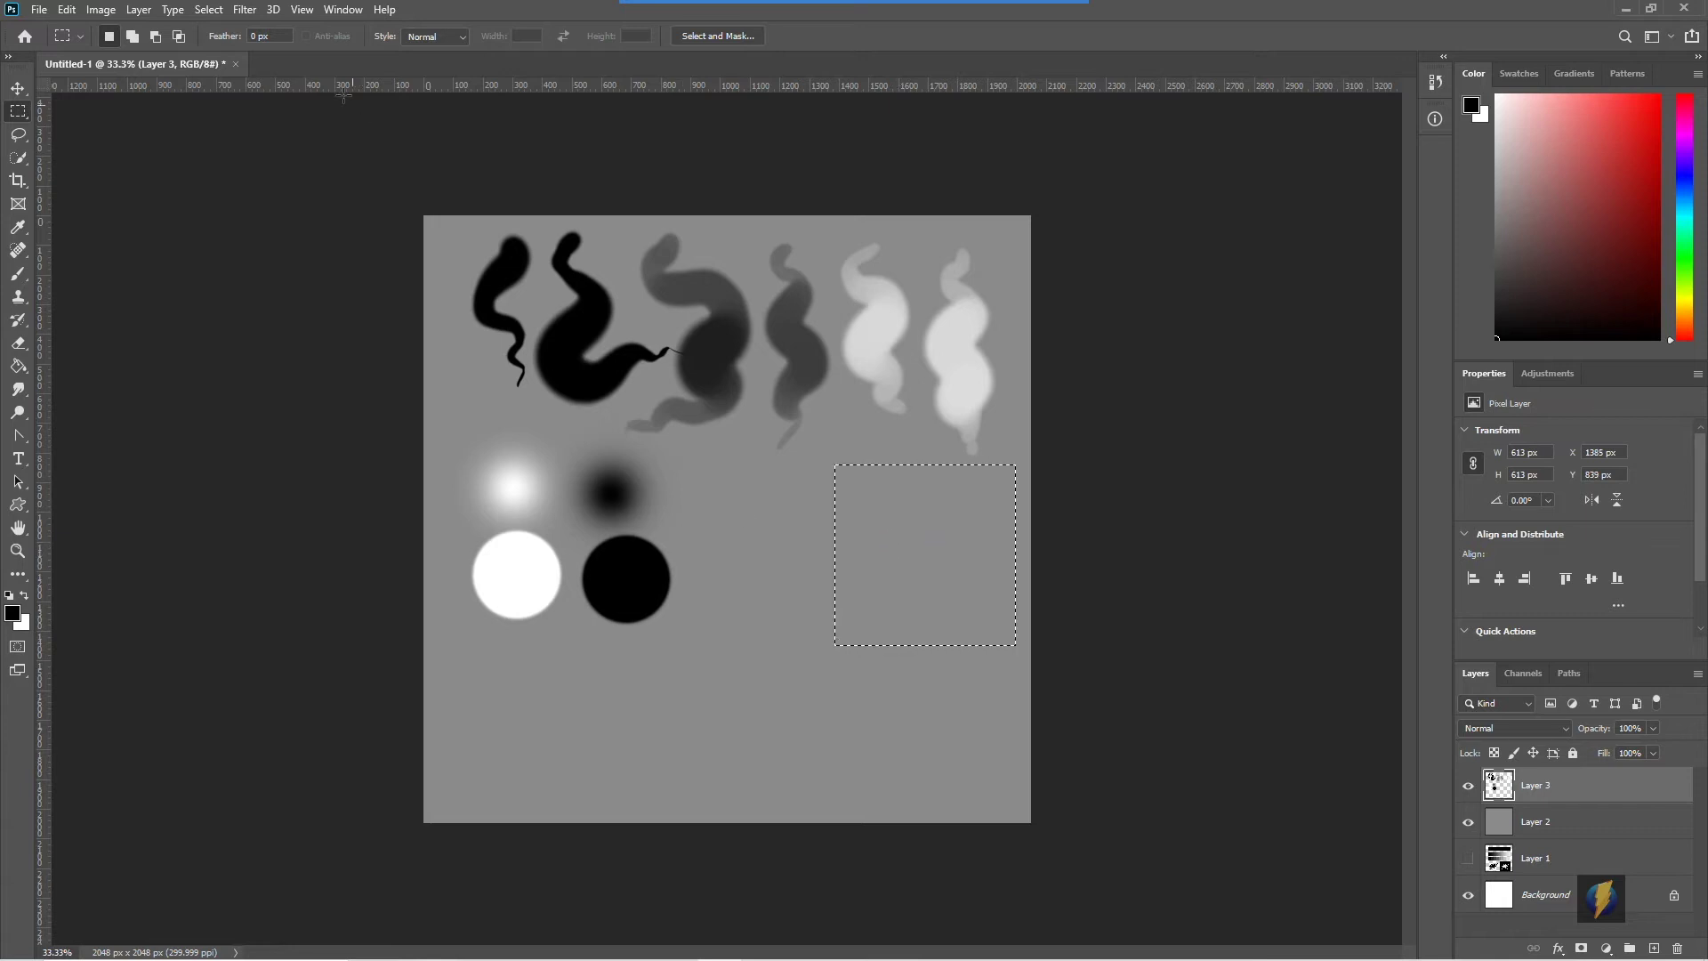
left_click(245, 10)
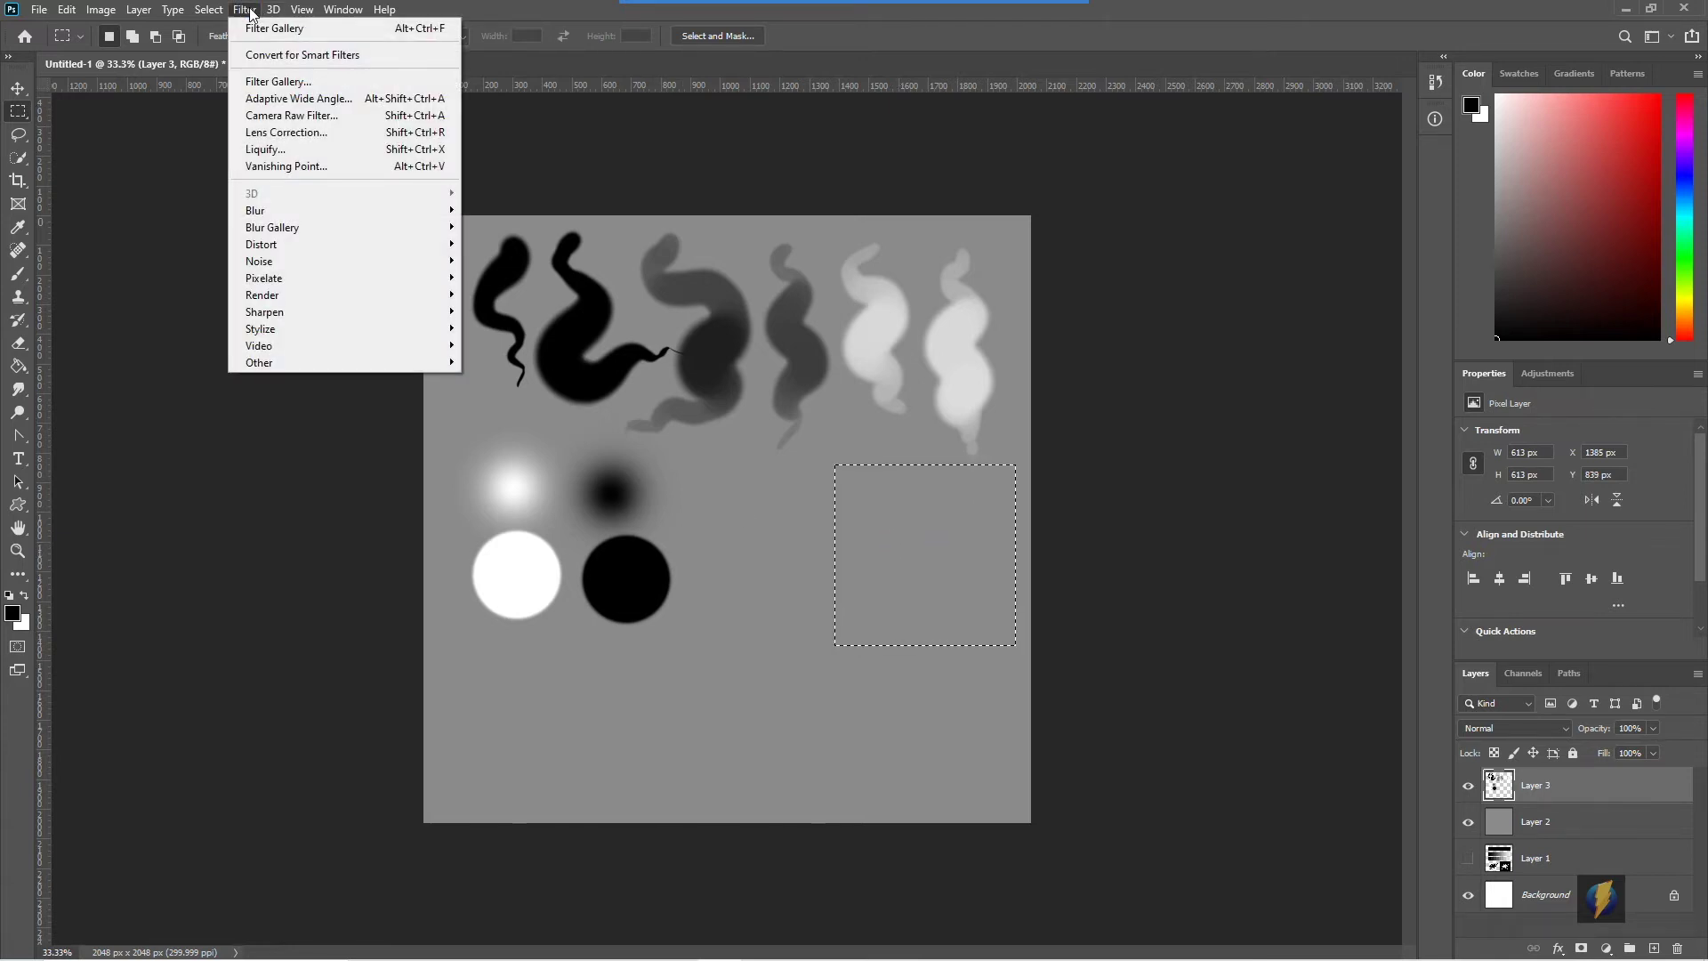
mouse_move(263, 305)
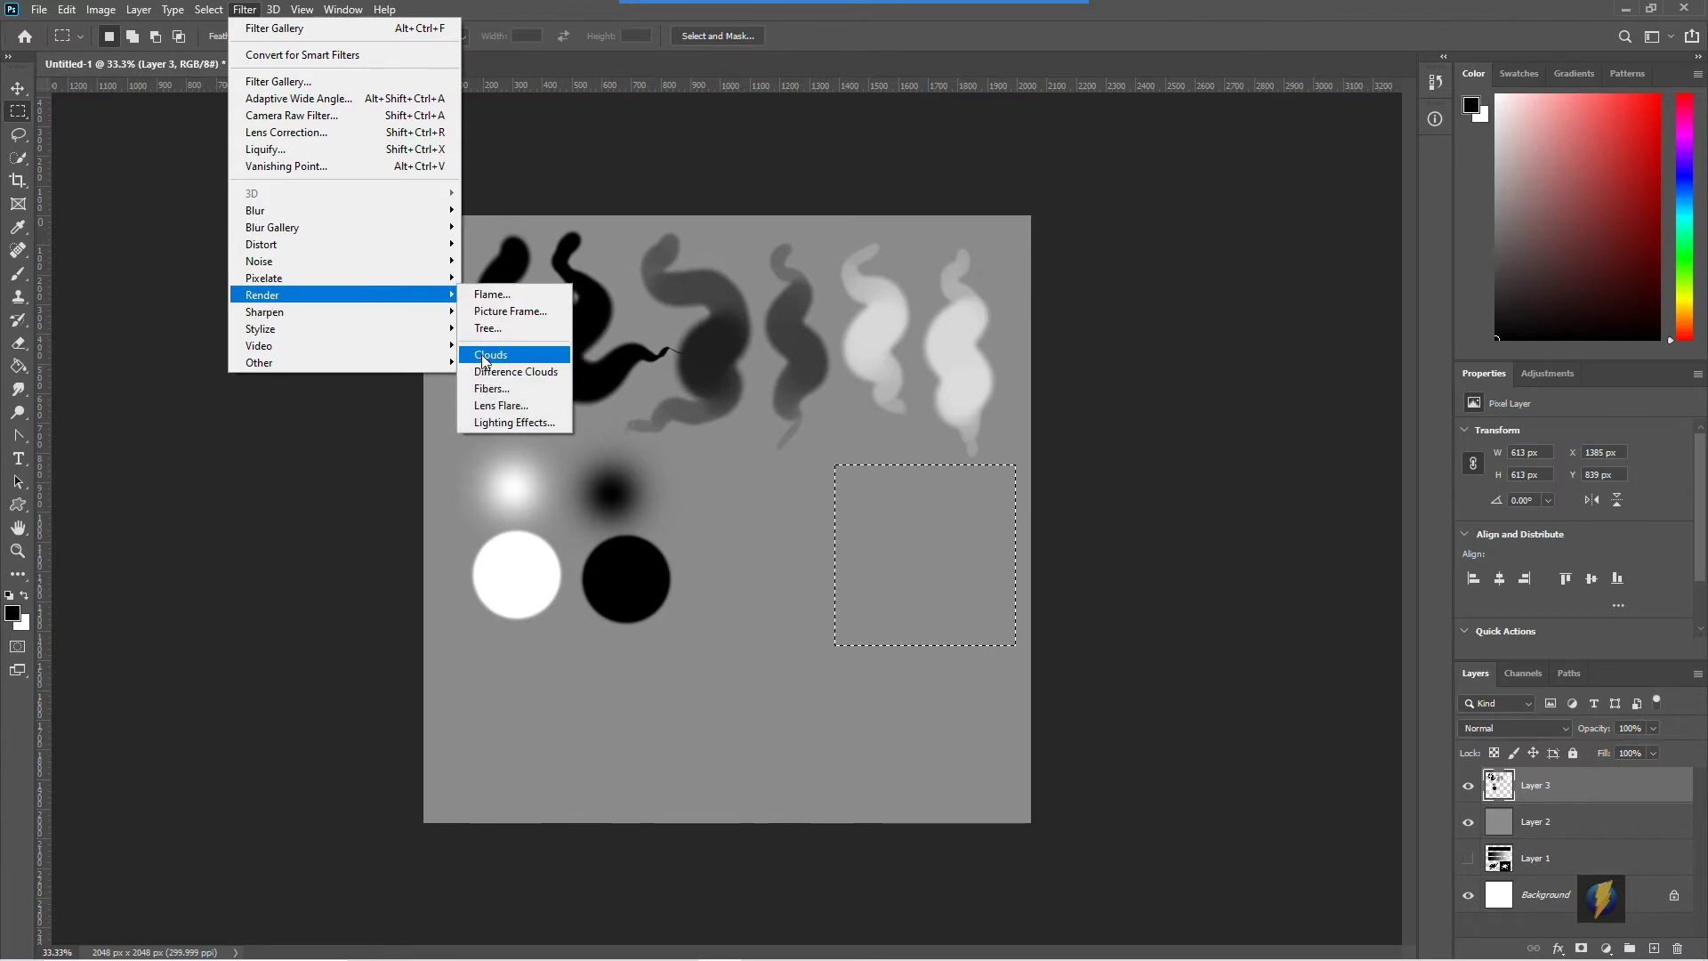
left_click(521, 357)
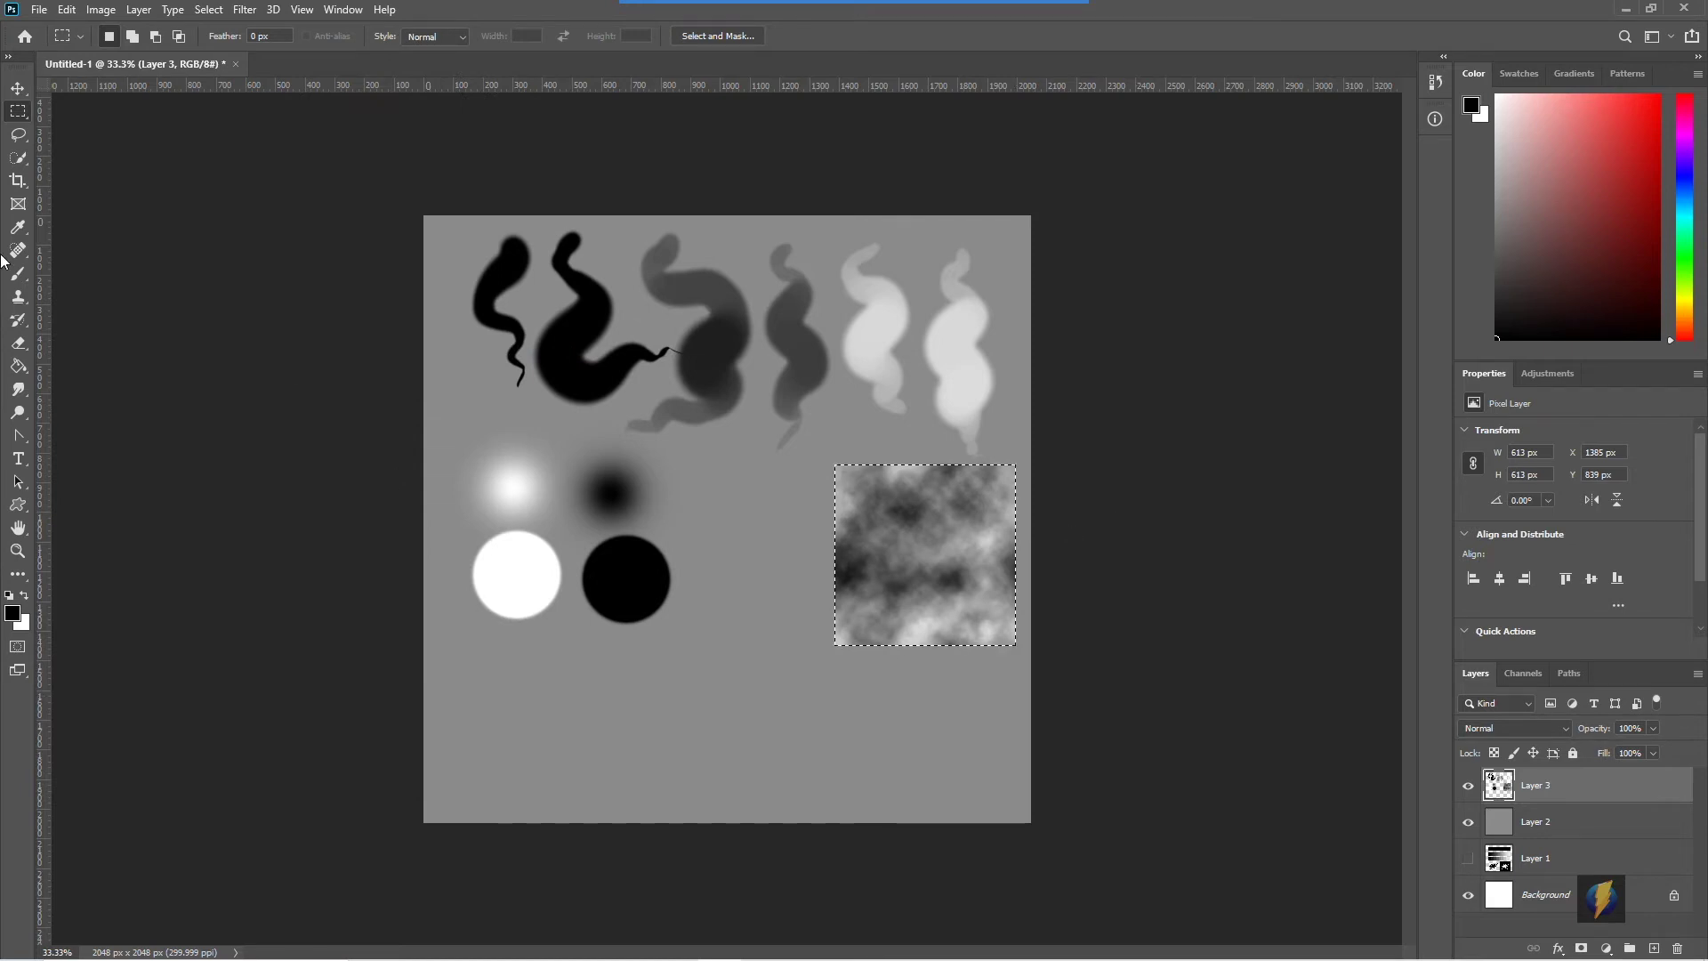
Step: Duplicate the selected clouds square with the Move tool, placing the copy near the canvas's lower centre
left_click(16, 89)
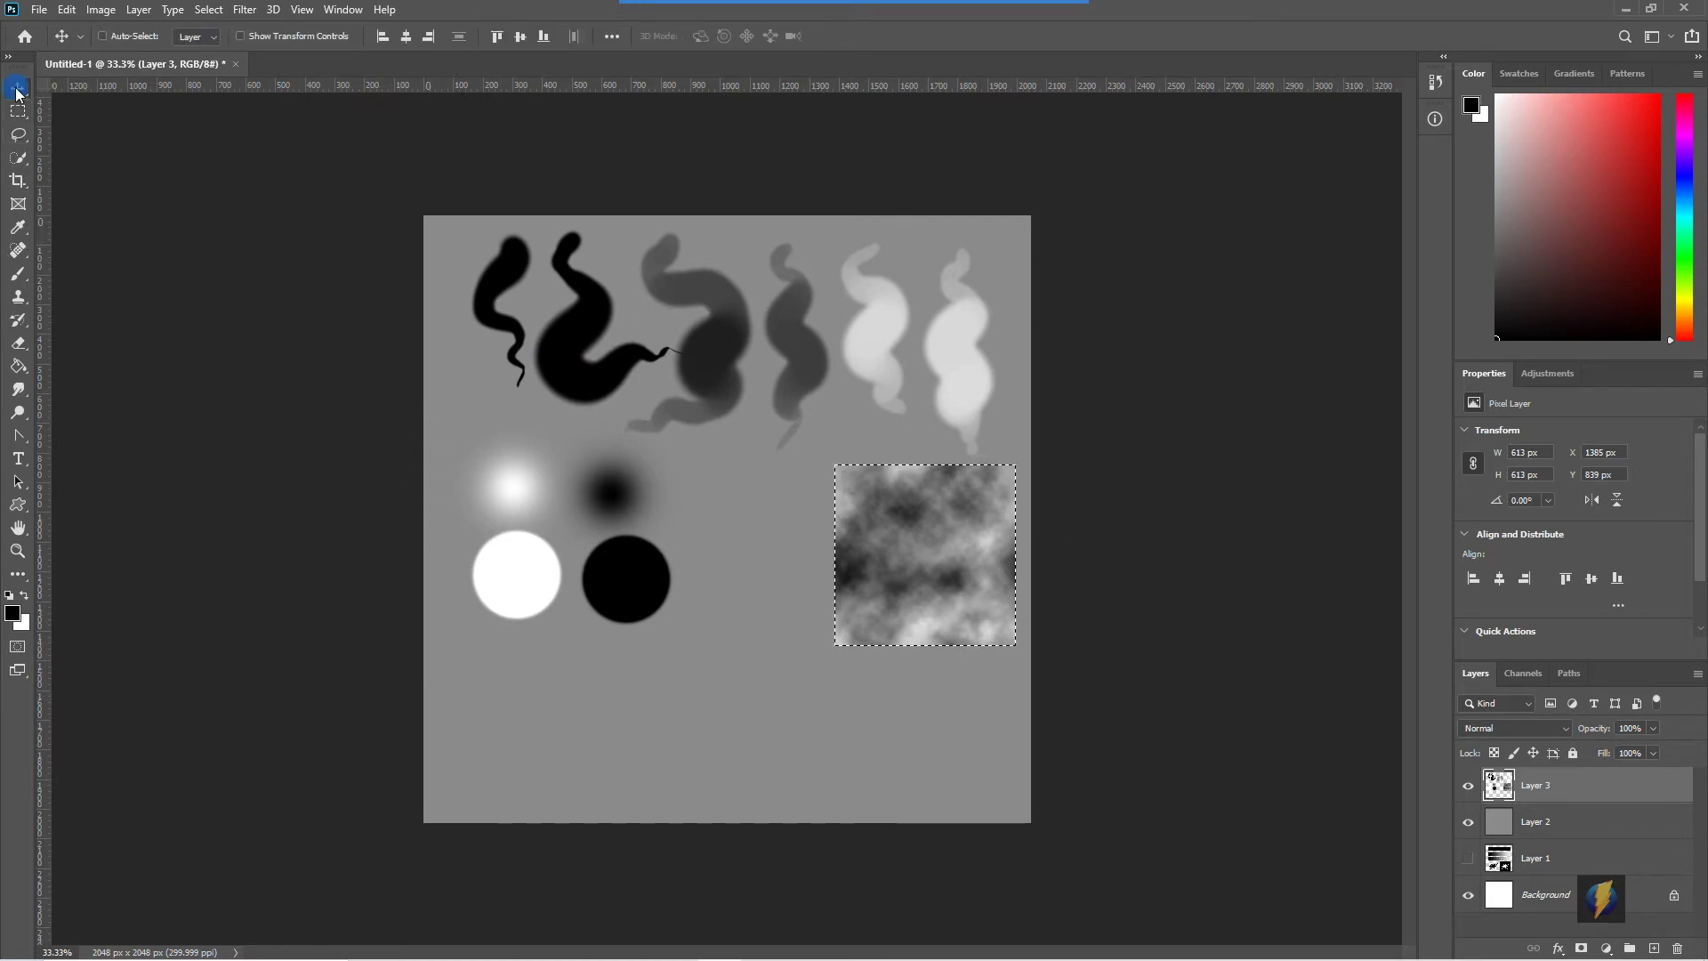
left_click(934, 553)
left_click_drag(935, 553, 751, 713, "alt")
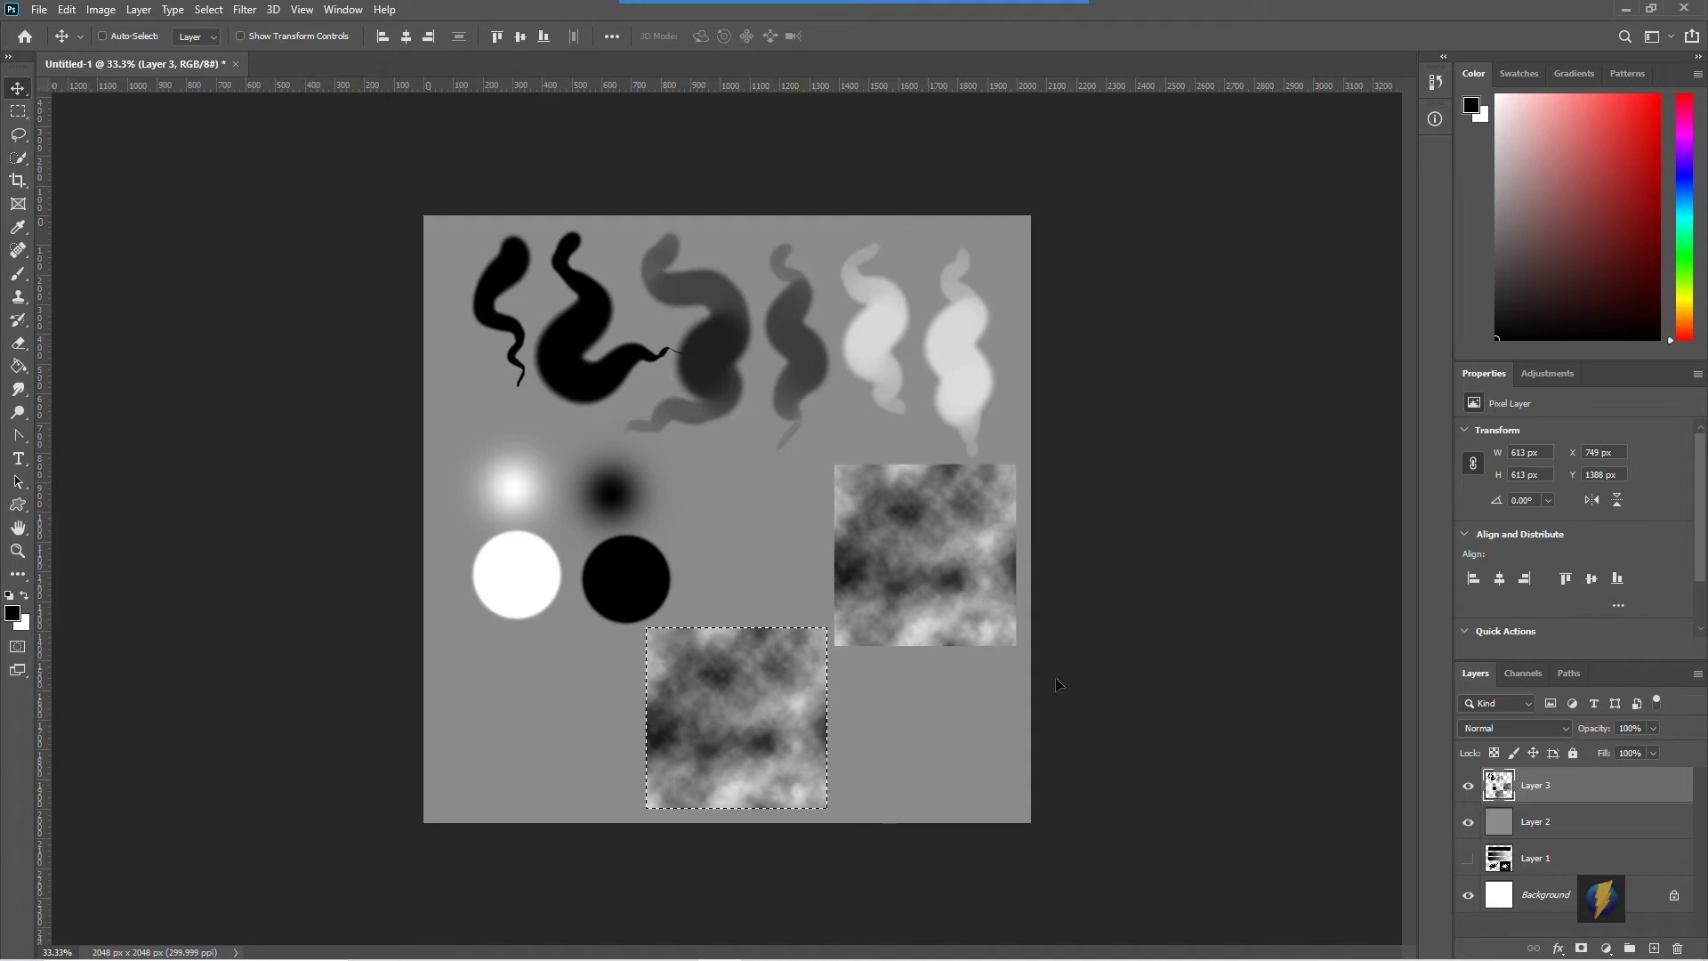
Step: Raise the contrast of the selected clouds copy using Levels with input values 53, 0.12 and 158, and clear the selection
left_click(104, 10)
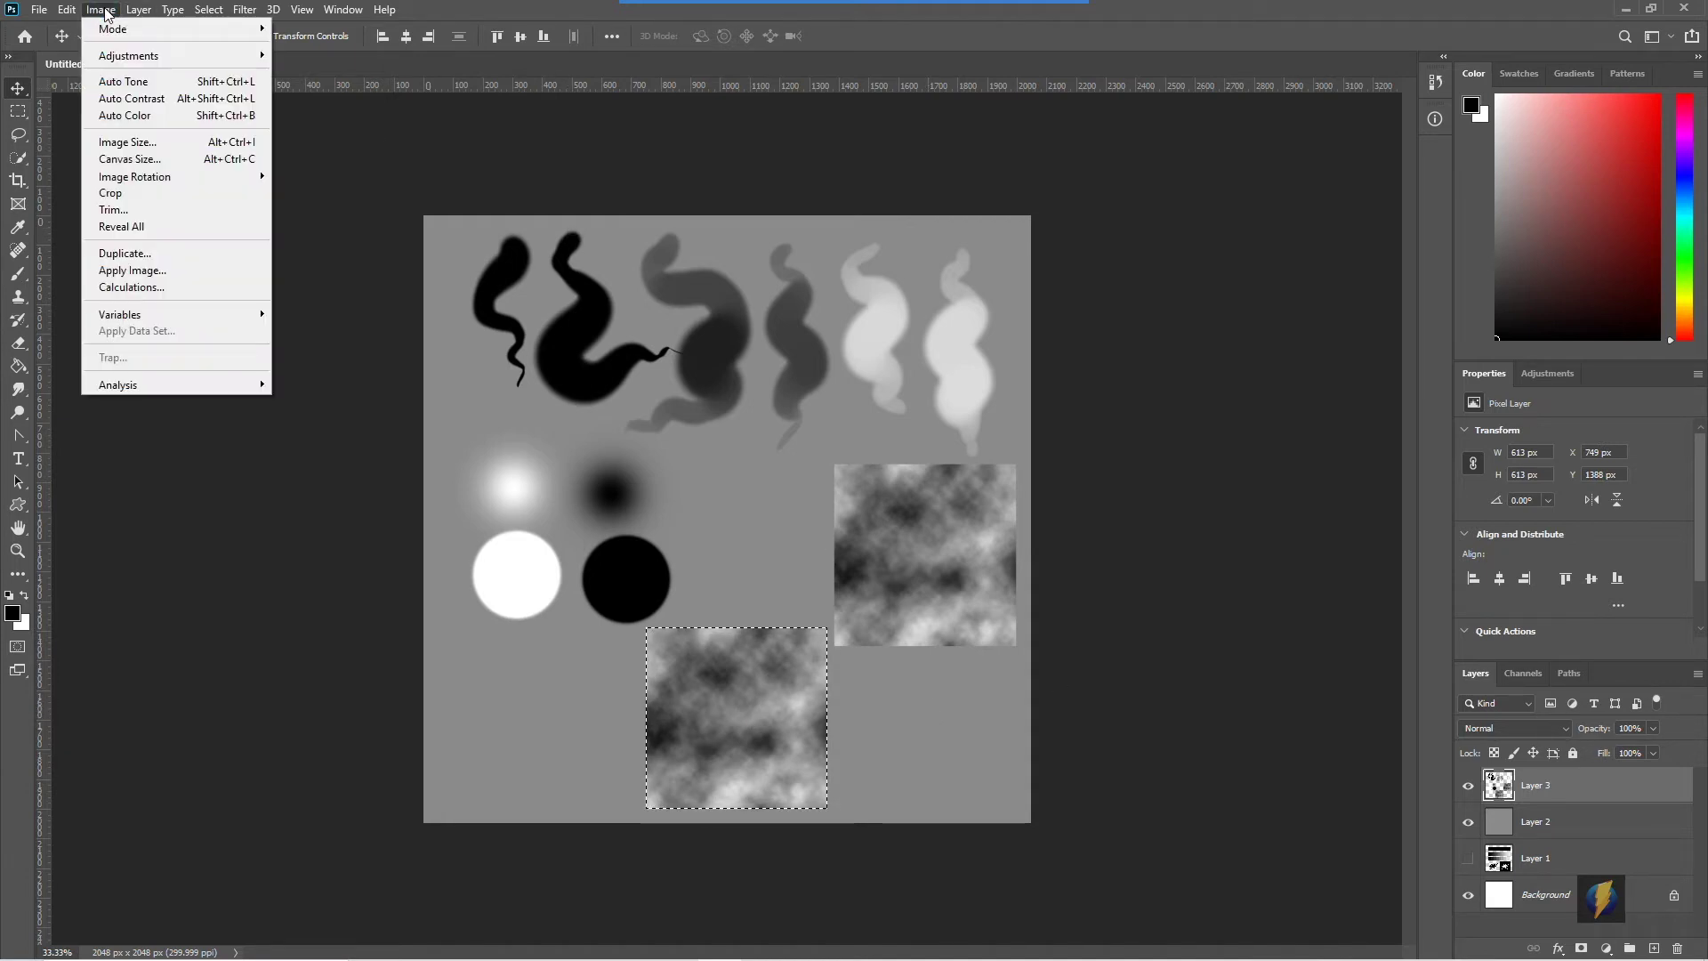
mouse_move(115, 48)
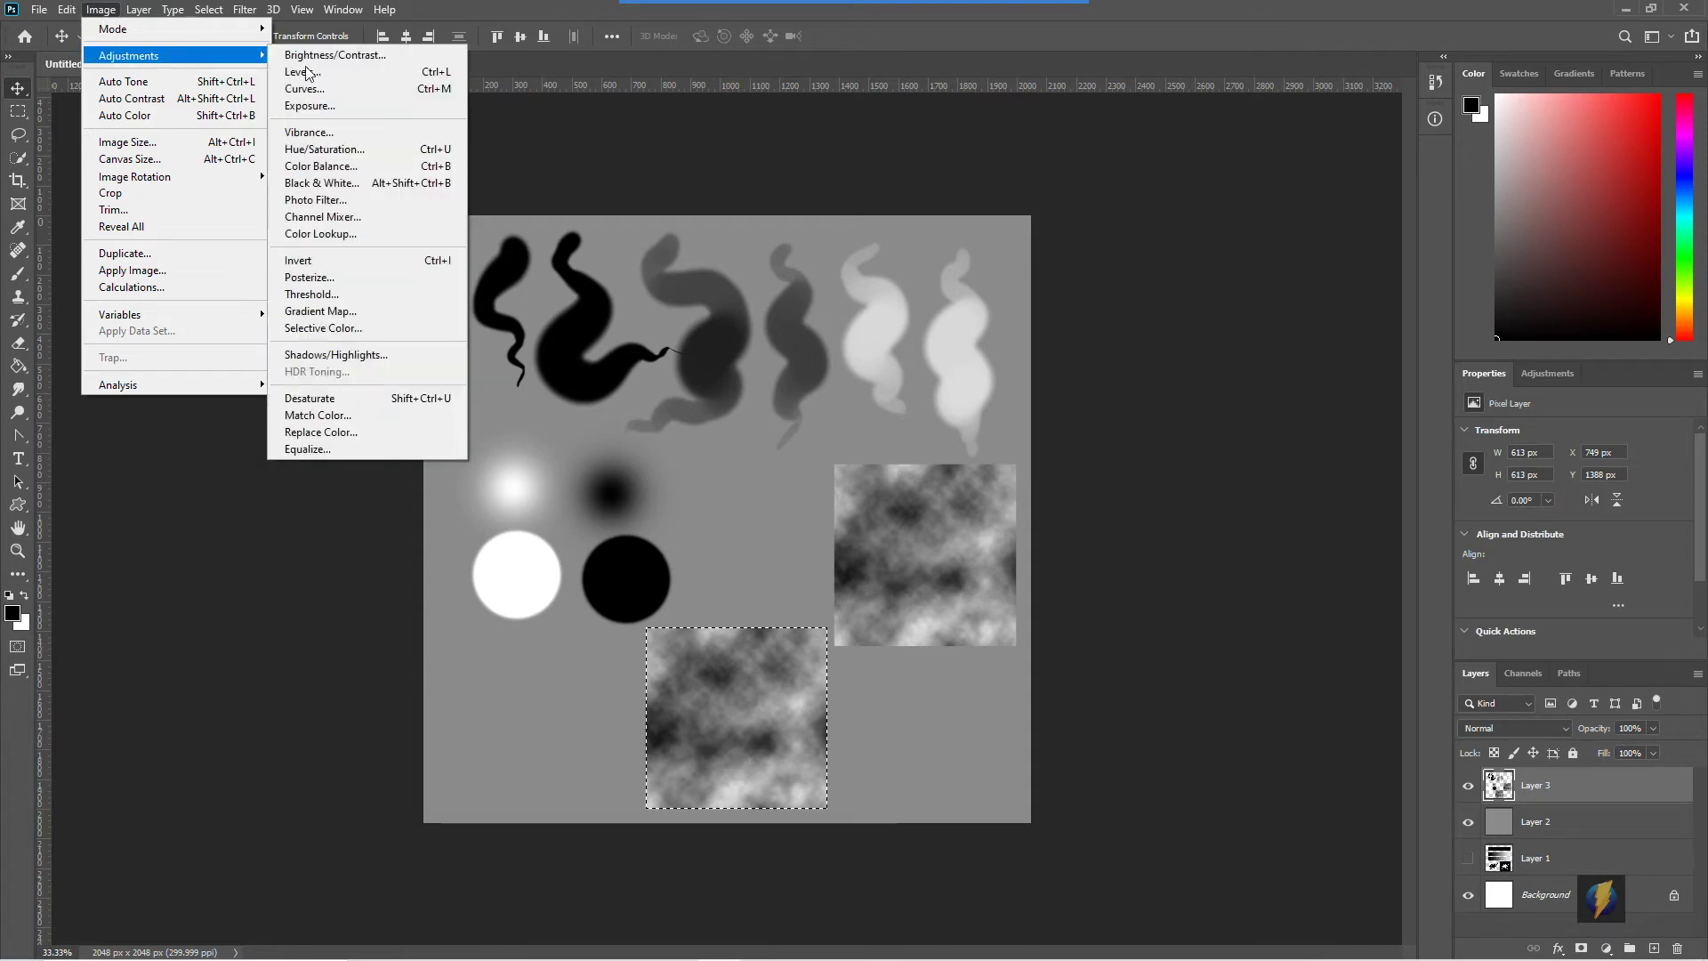
left_click(345, 73)
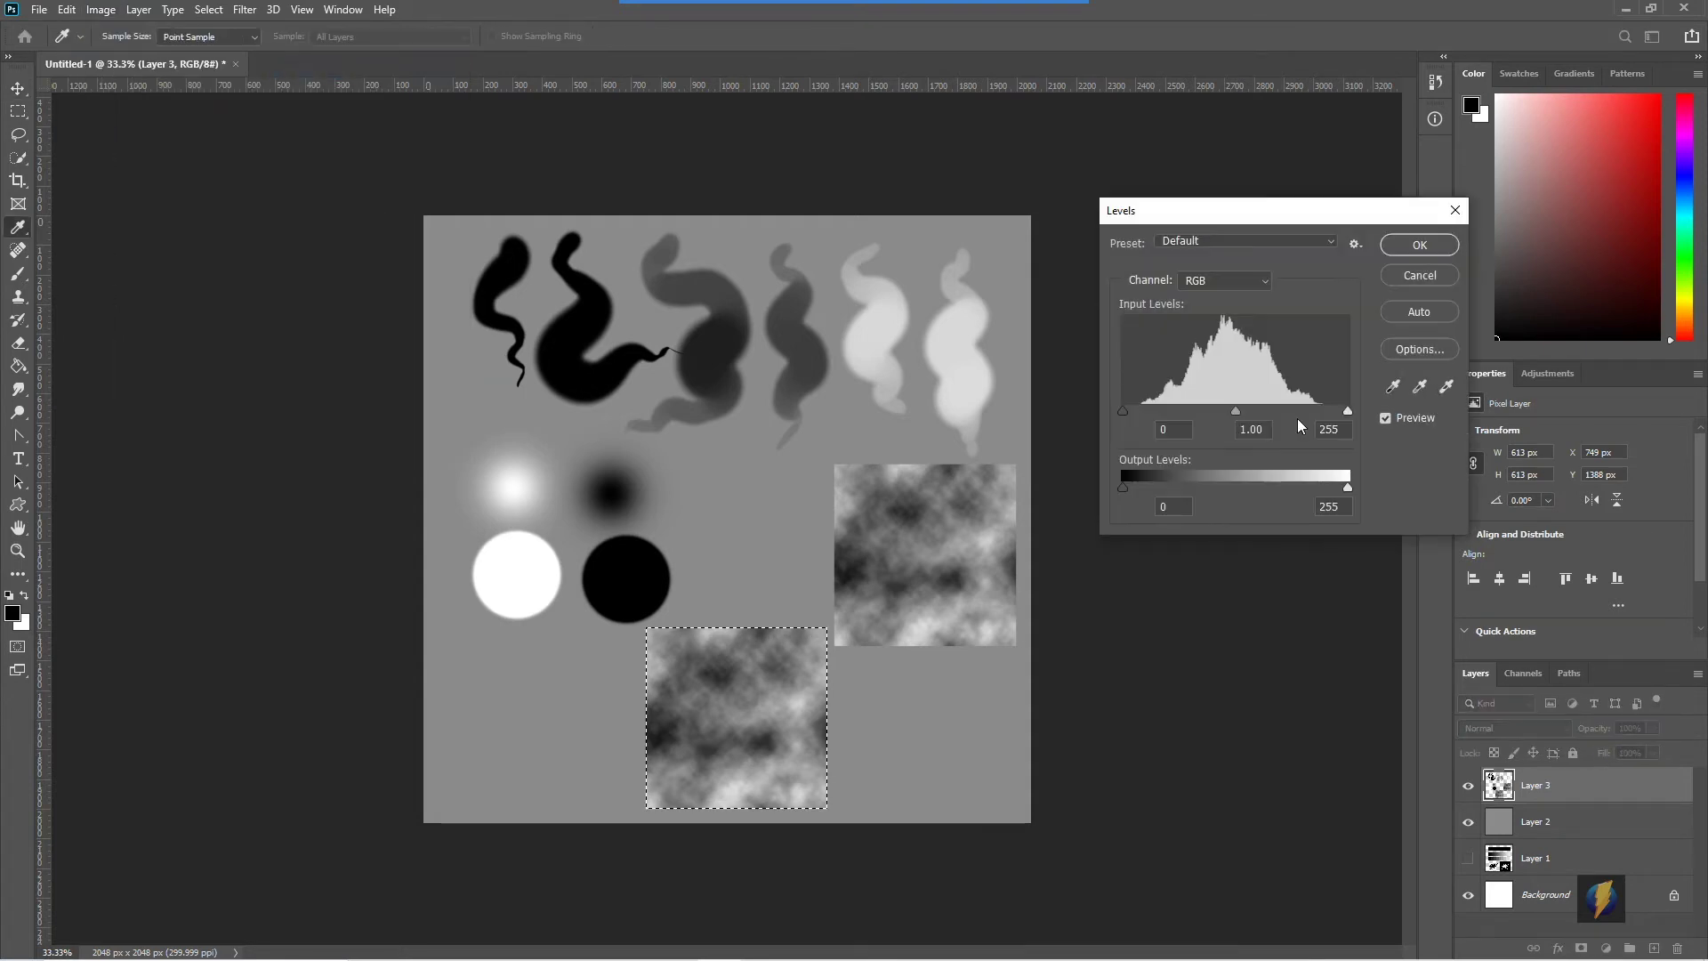
left_click_drag(1121, 411, 1170, 411)
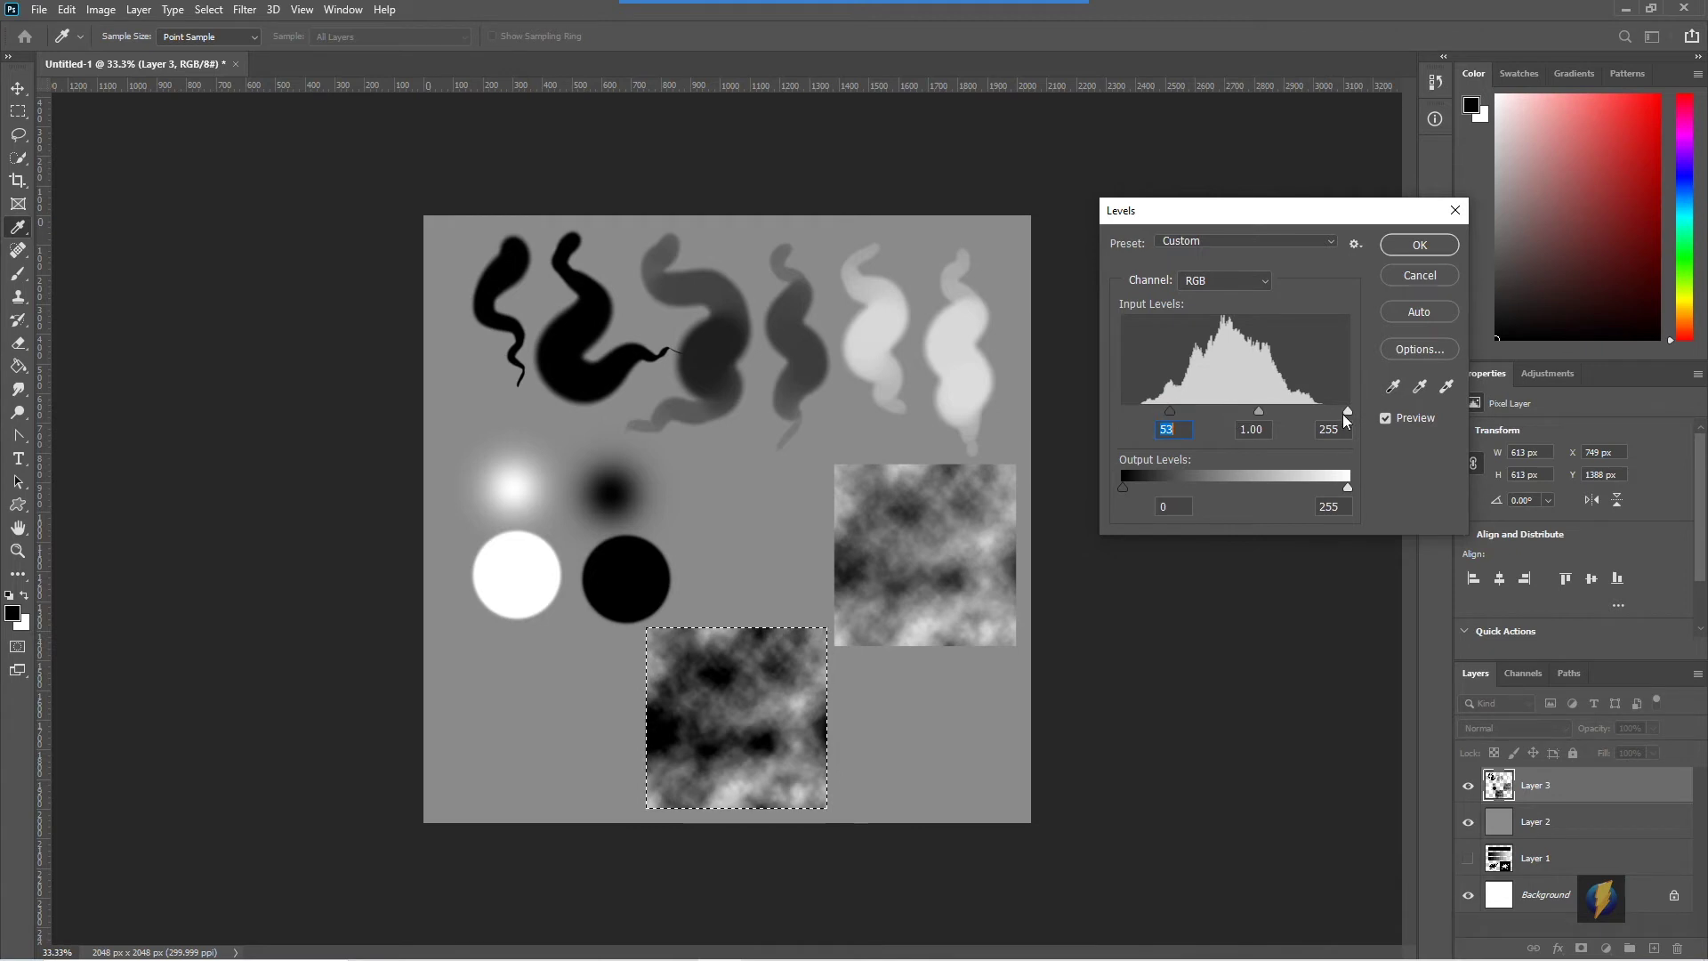
left_click_drag(1347, 409, 1257, 437)
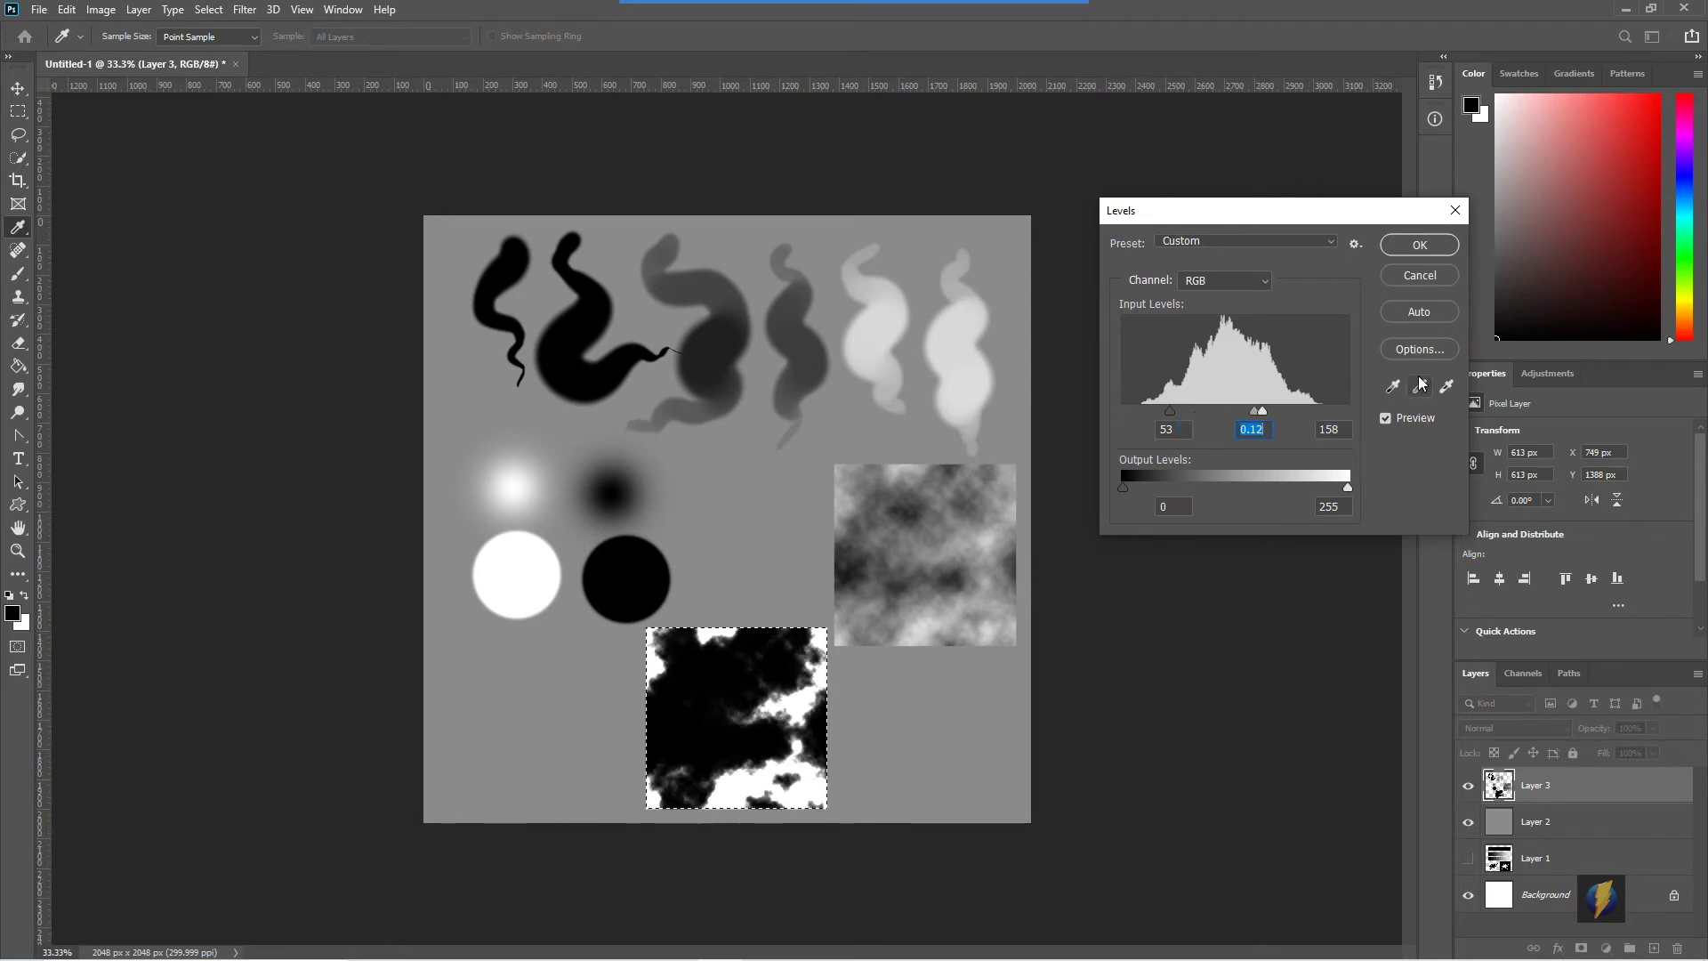
left_click(1413, 245)
key("ctrl+d")
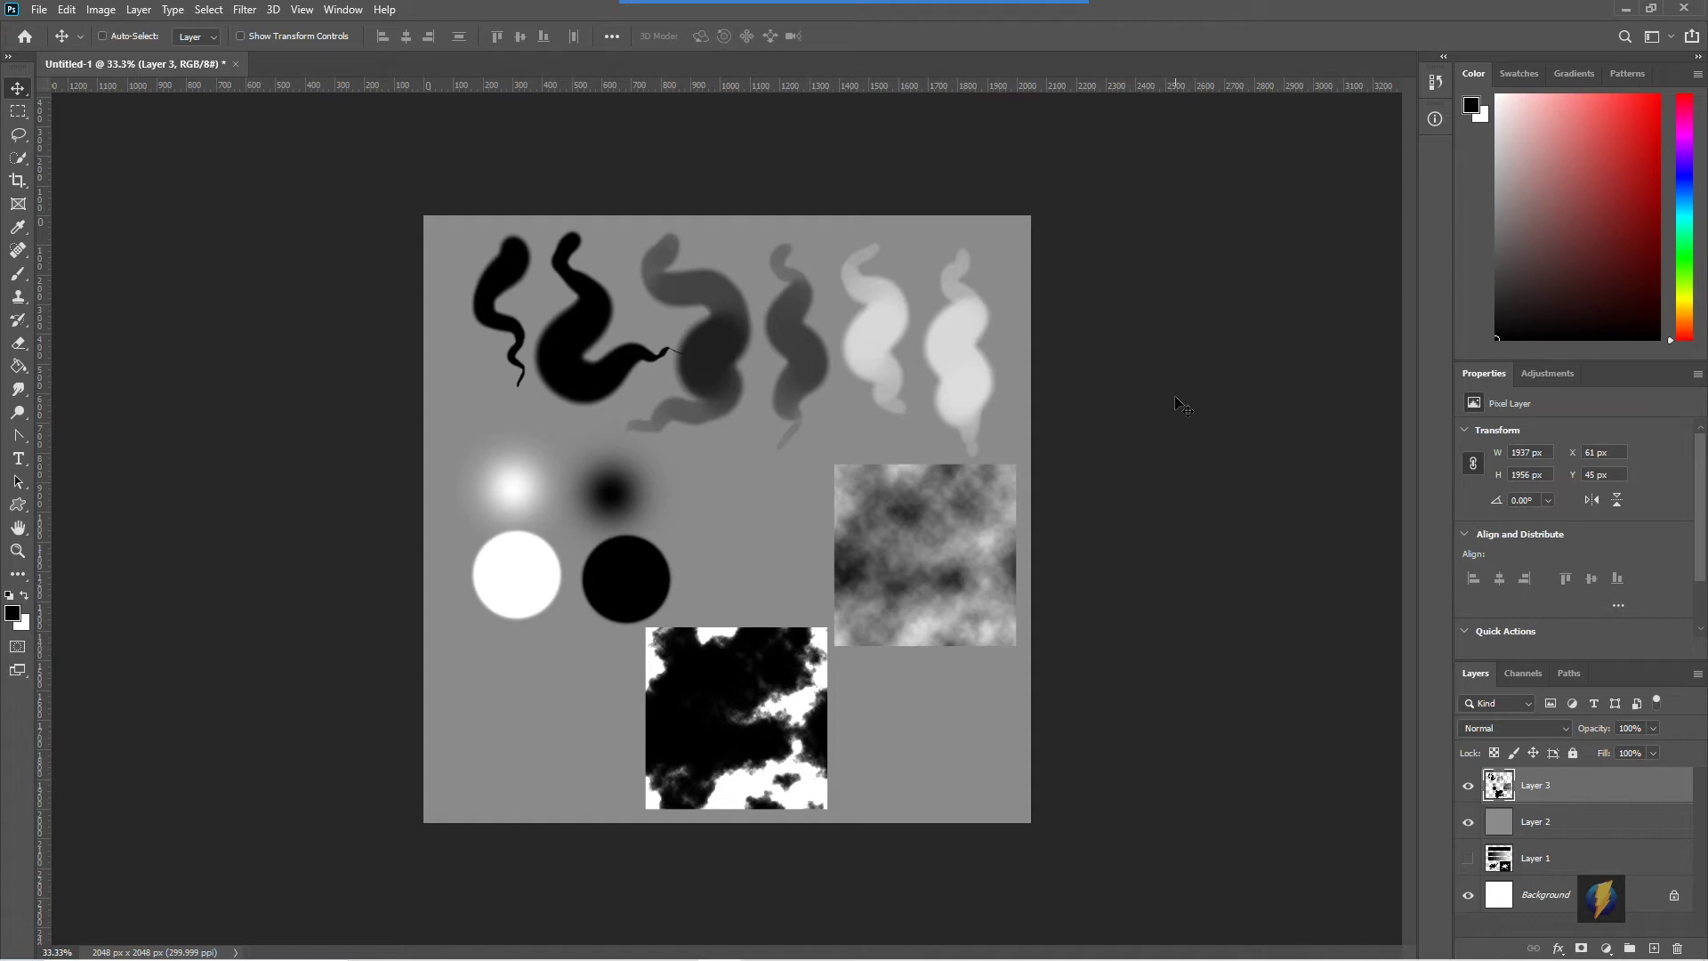
Step: Save the image on the computer as a JPEG named testBump in the sourceimages folder at Maximum quality 12
left_click(38, 10)
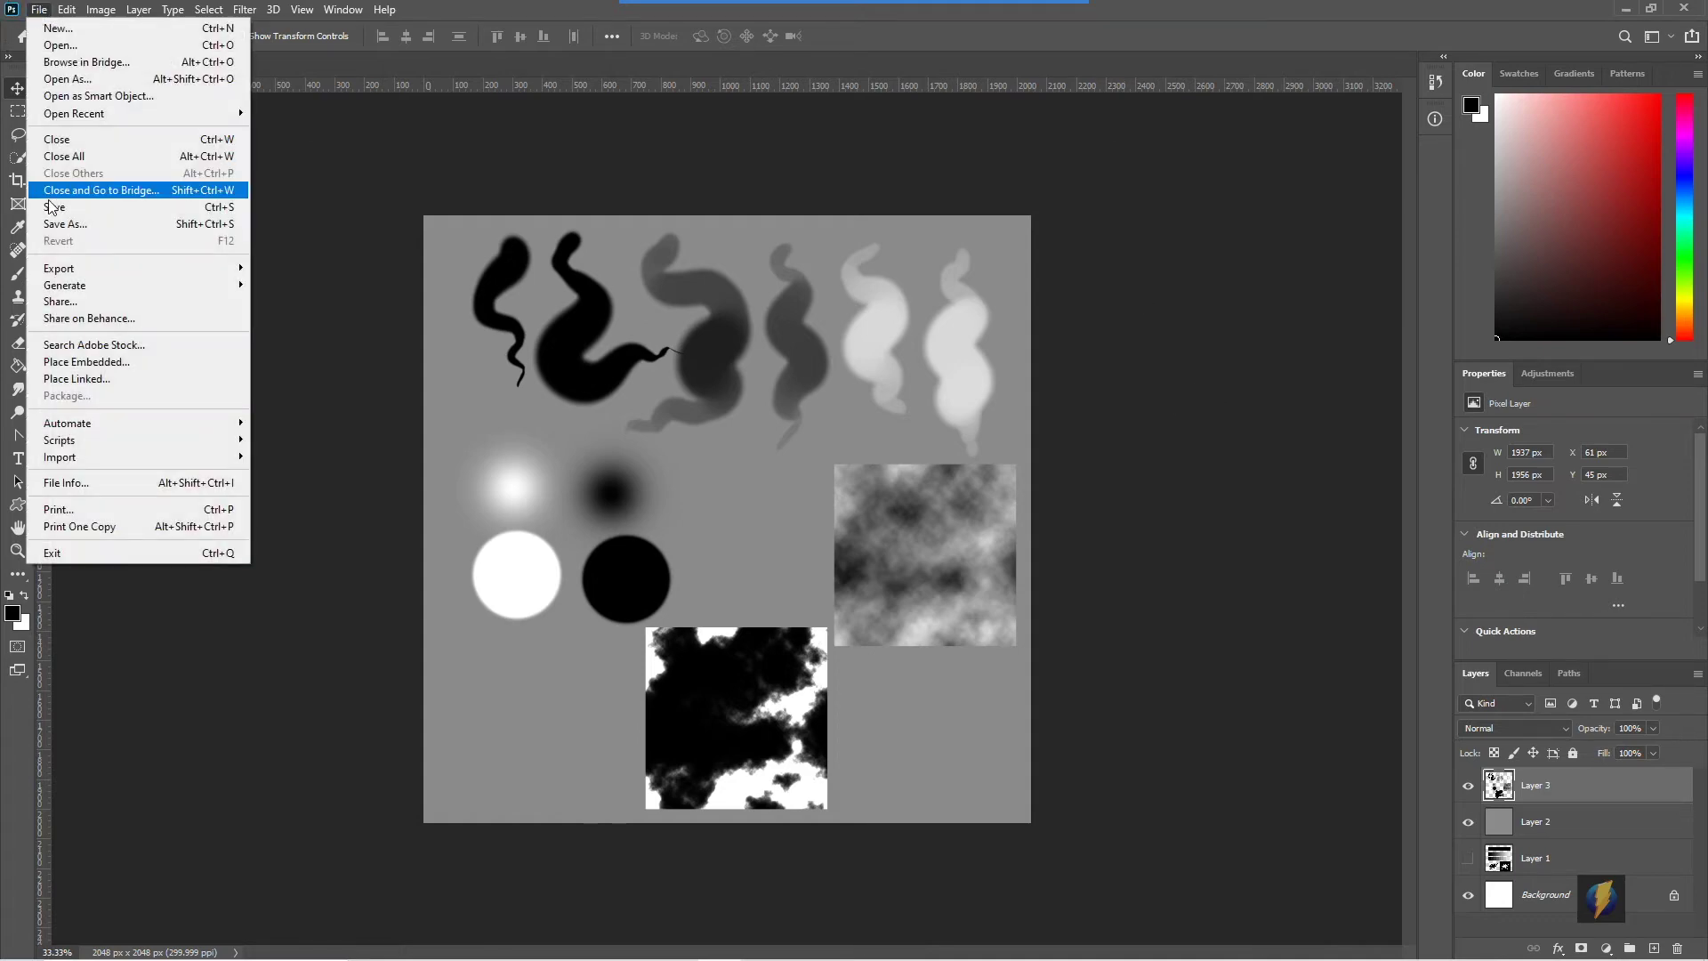
left_click(207, 213)
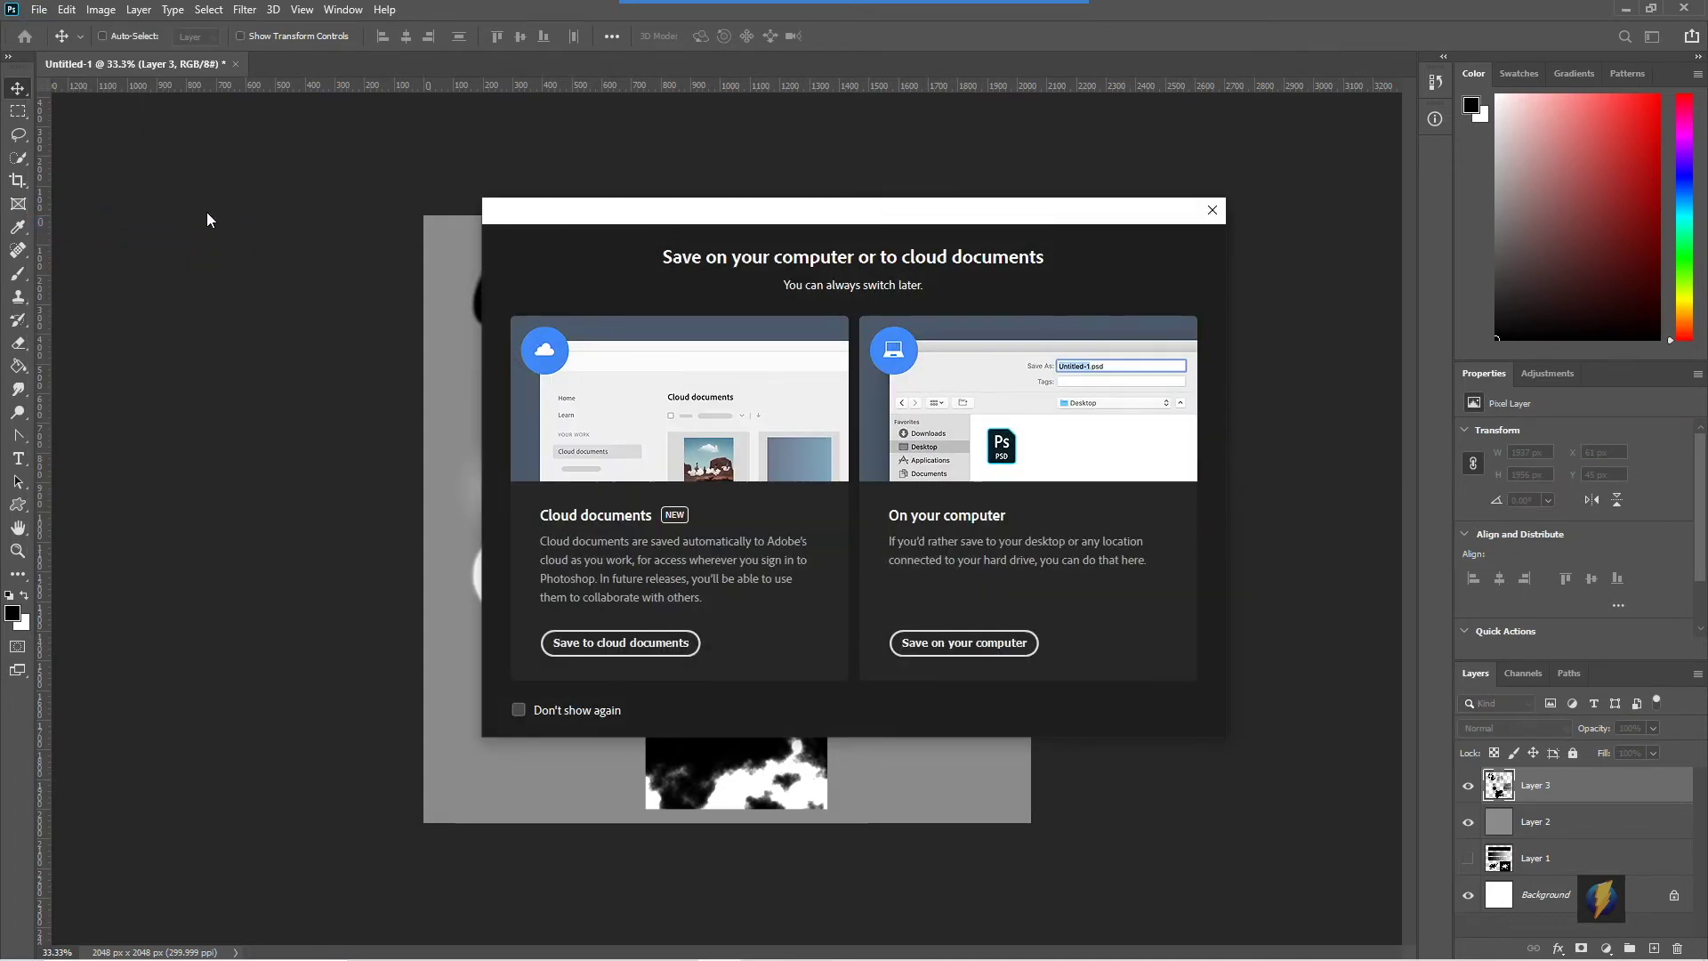
left_click(1015, 655)
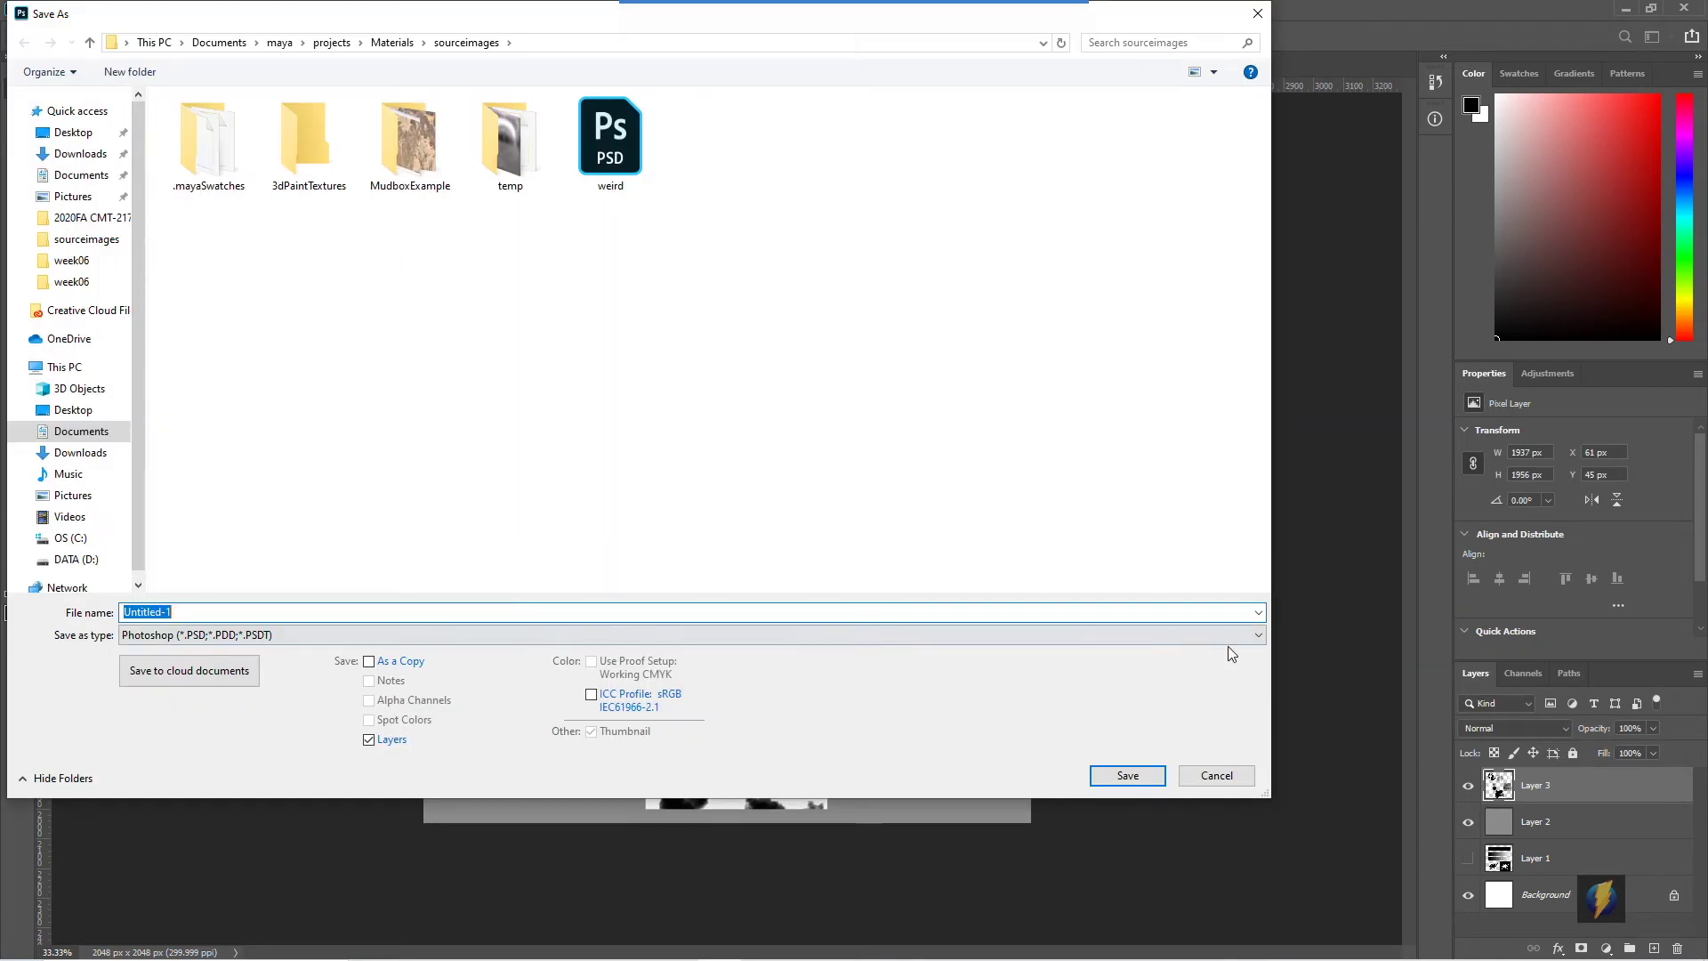
left_click(1254, 638)
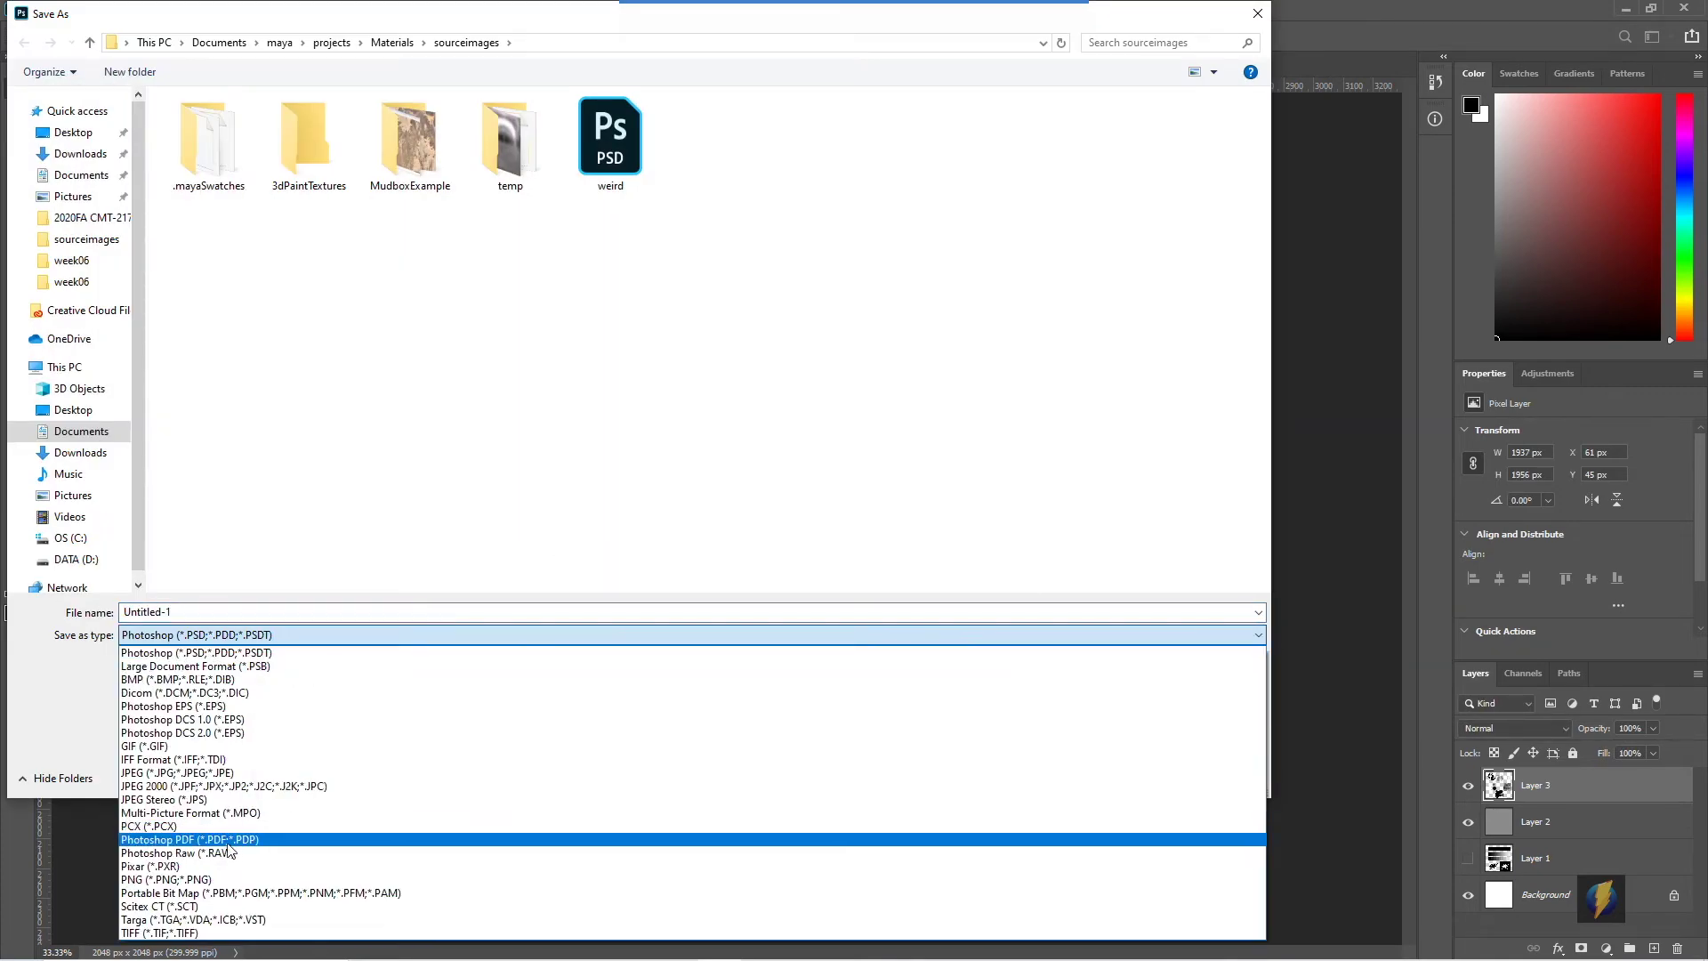
left_click(188, 772)
left_click(534, 613)
type("testBump")
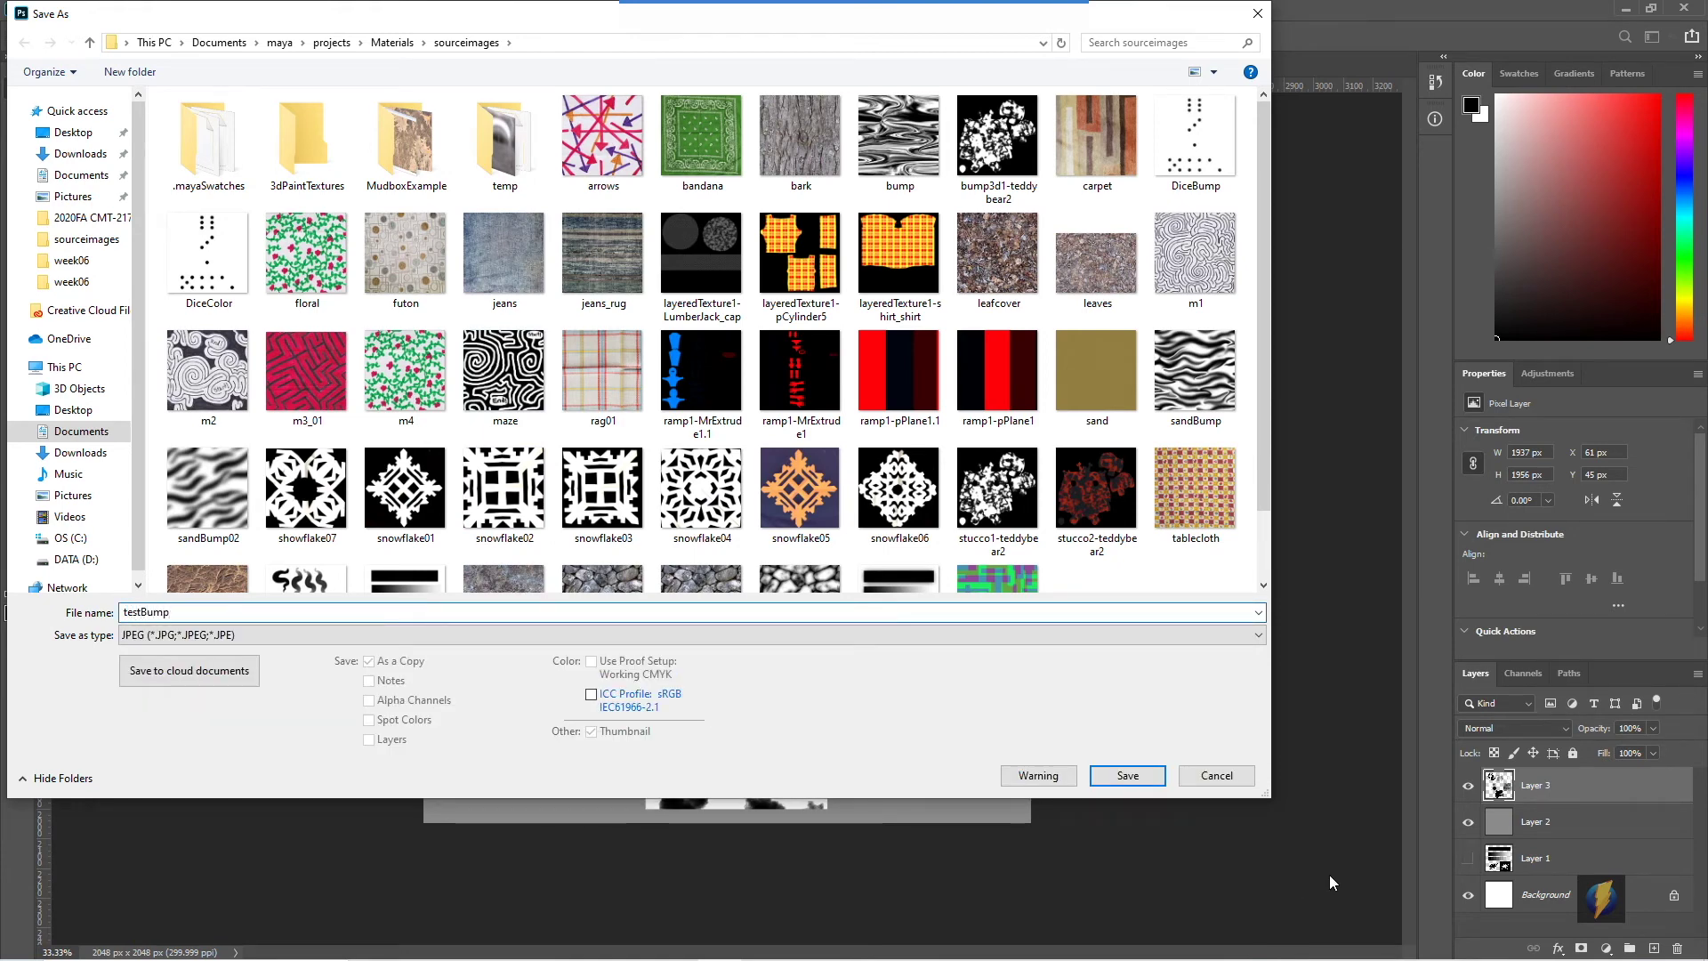
left_click(1106, 780)
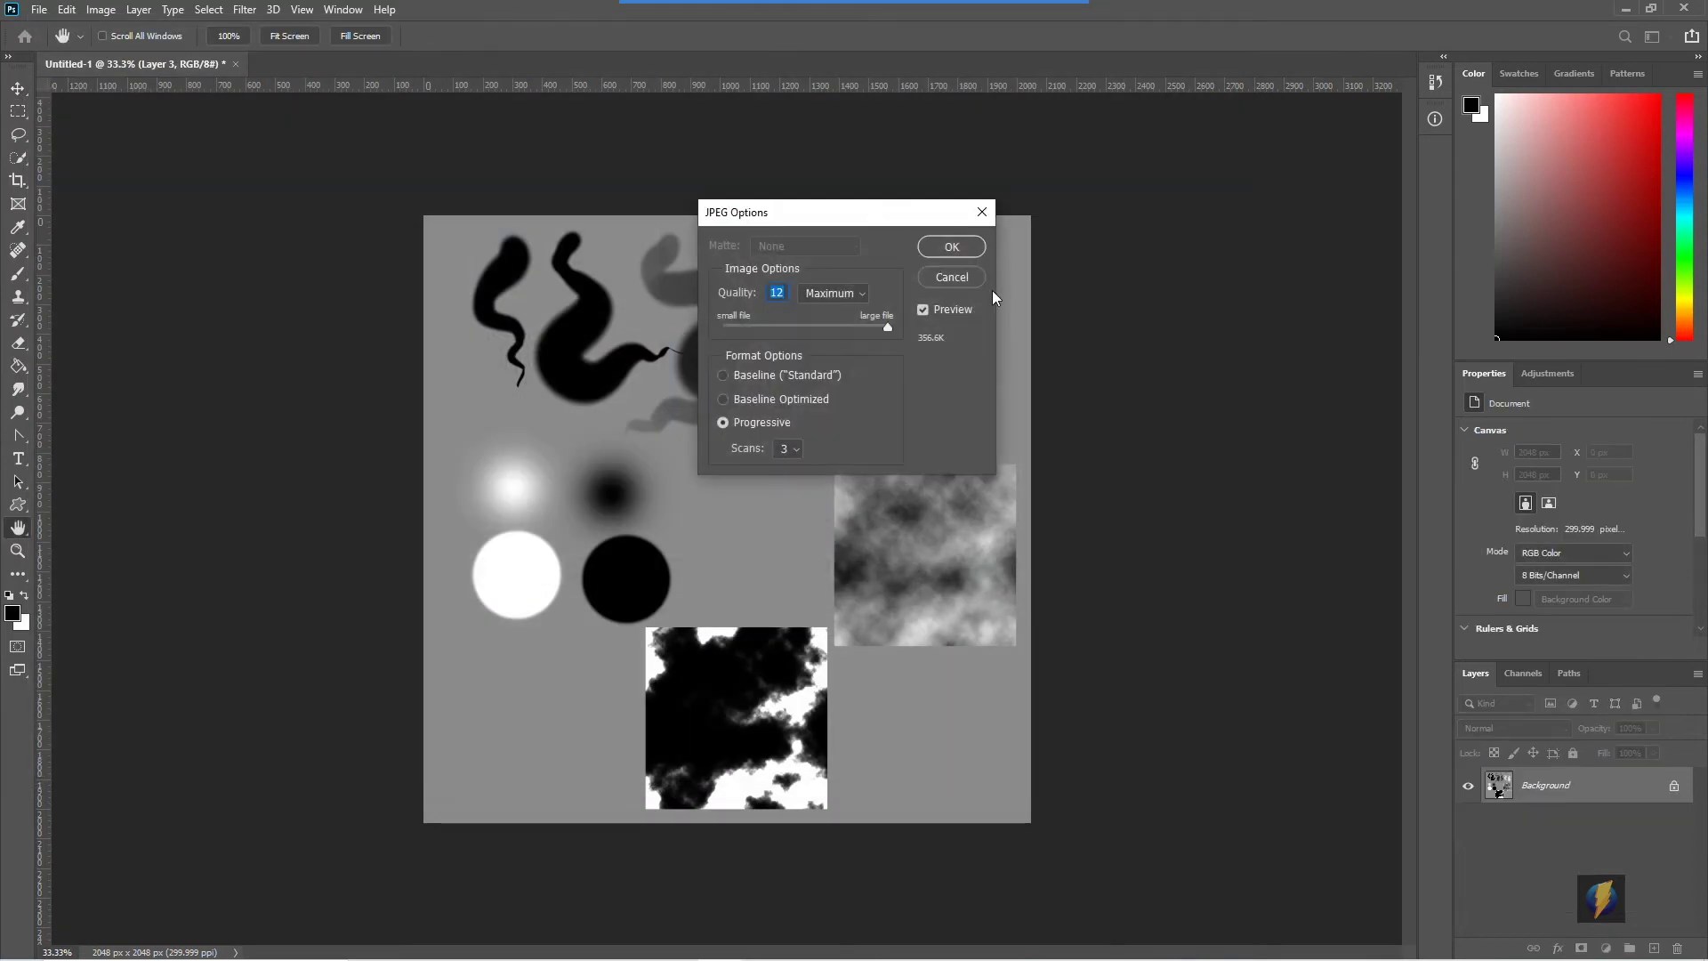
left_click(951, 247)
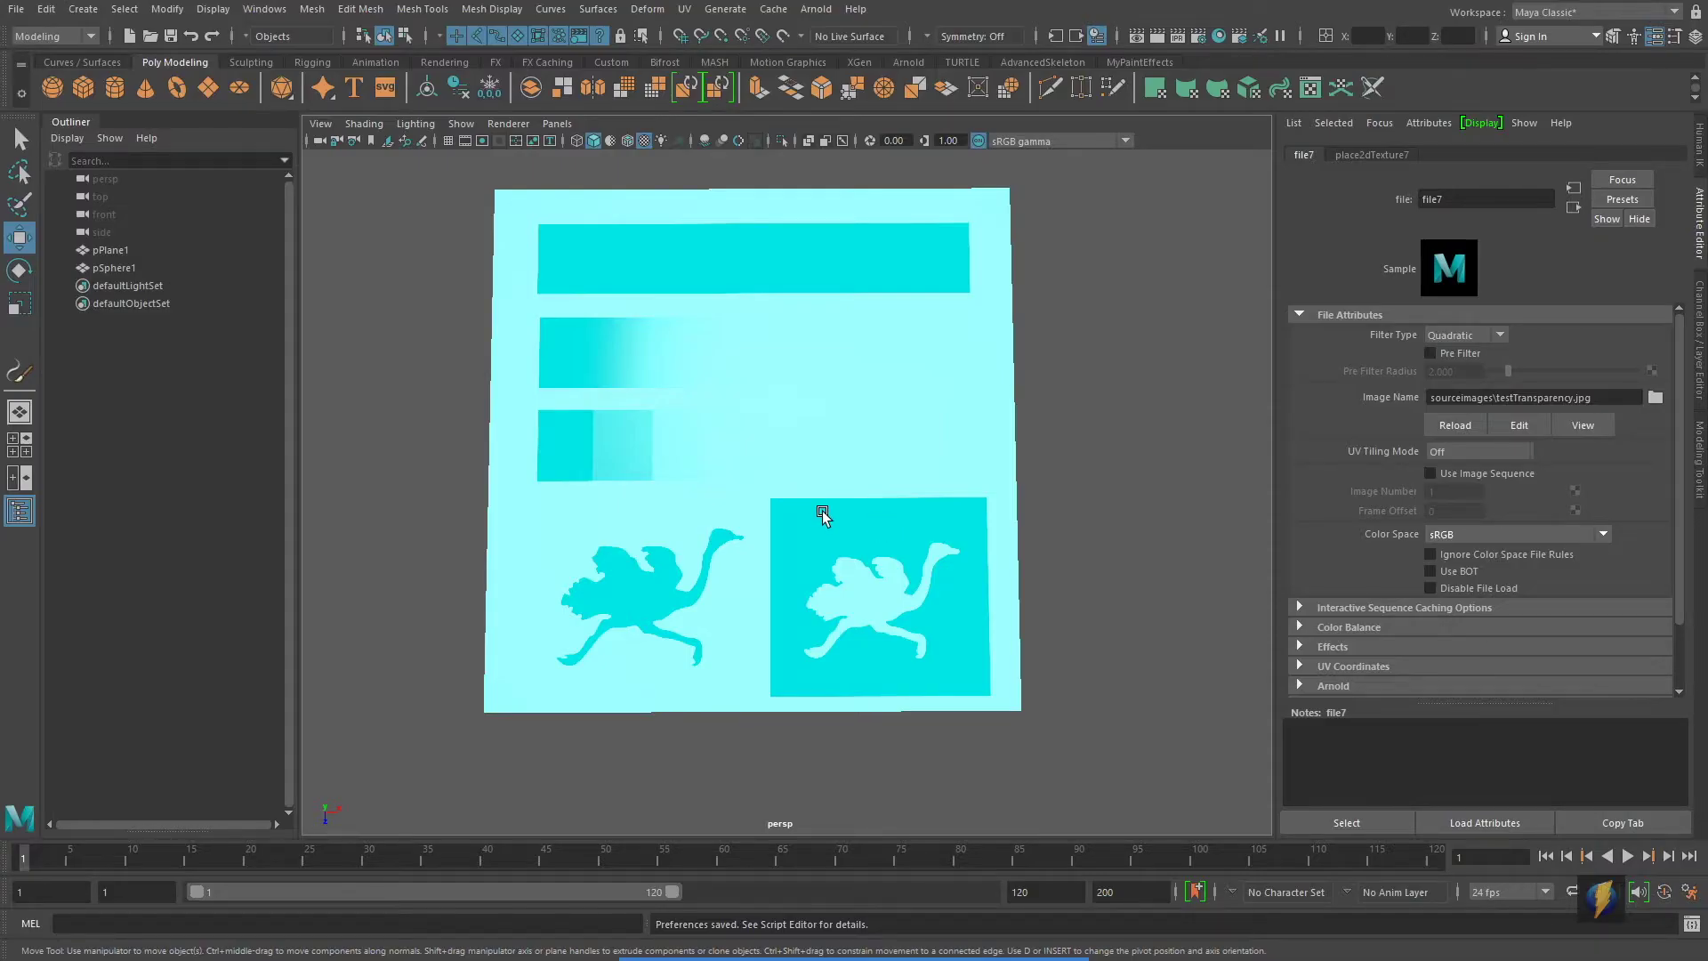
Step: Switch to Maya, open the Hypershade, and move its window so the textured plane and the material swatches are both accessible
left_click_drag(812, 557, 798, 496, "alt")
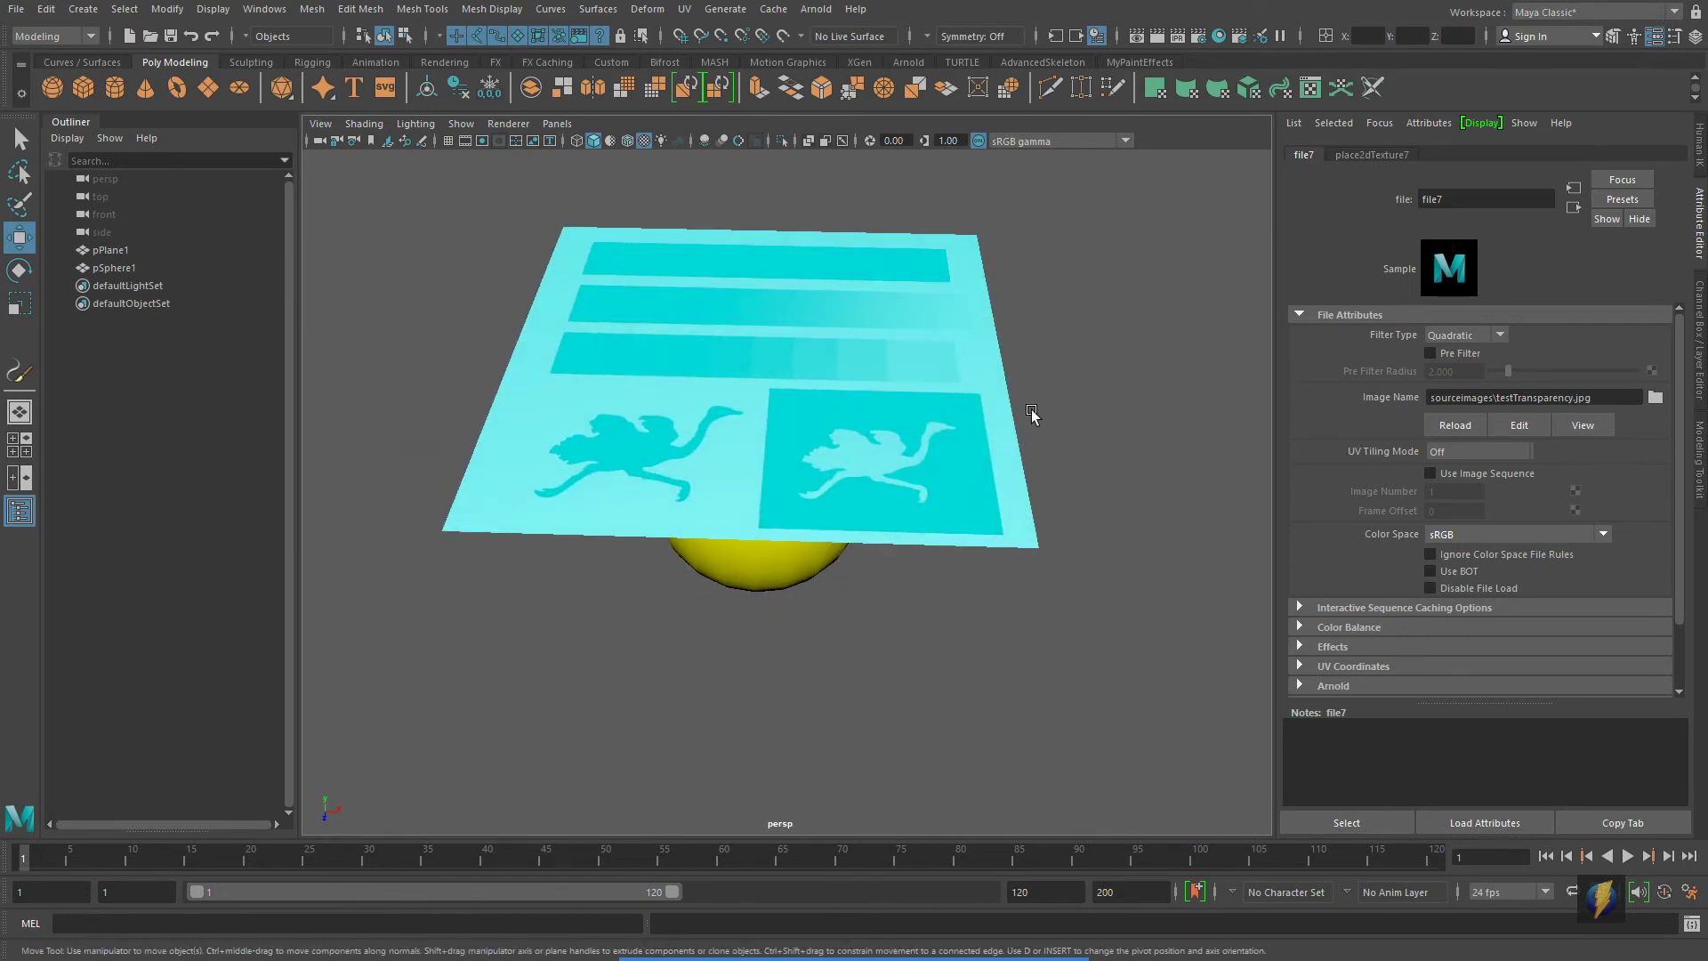
left_click_drag(1056, 410, 1012, 413, "alt")
middle_click_drag(1013, 413, 1037, 437, "alt")
left_click(1219, 36)
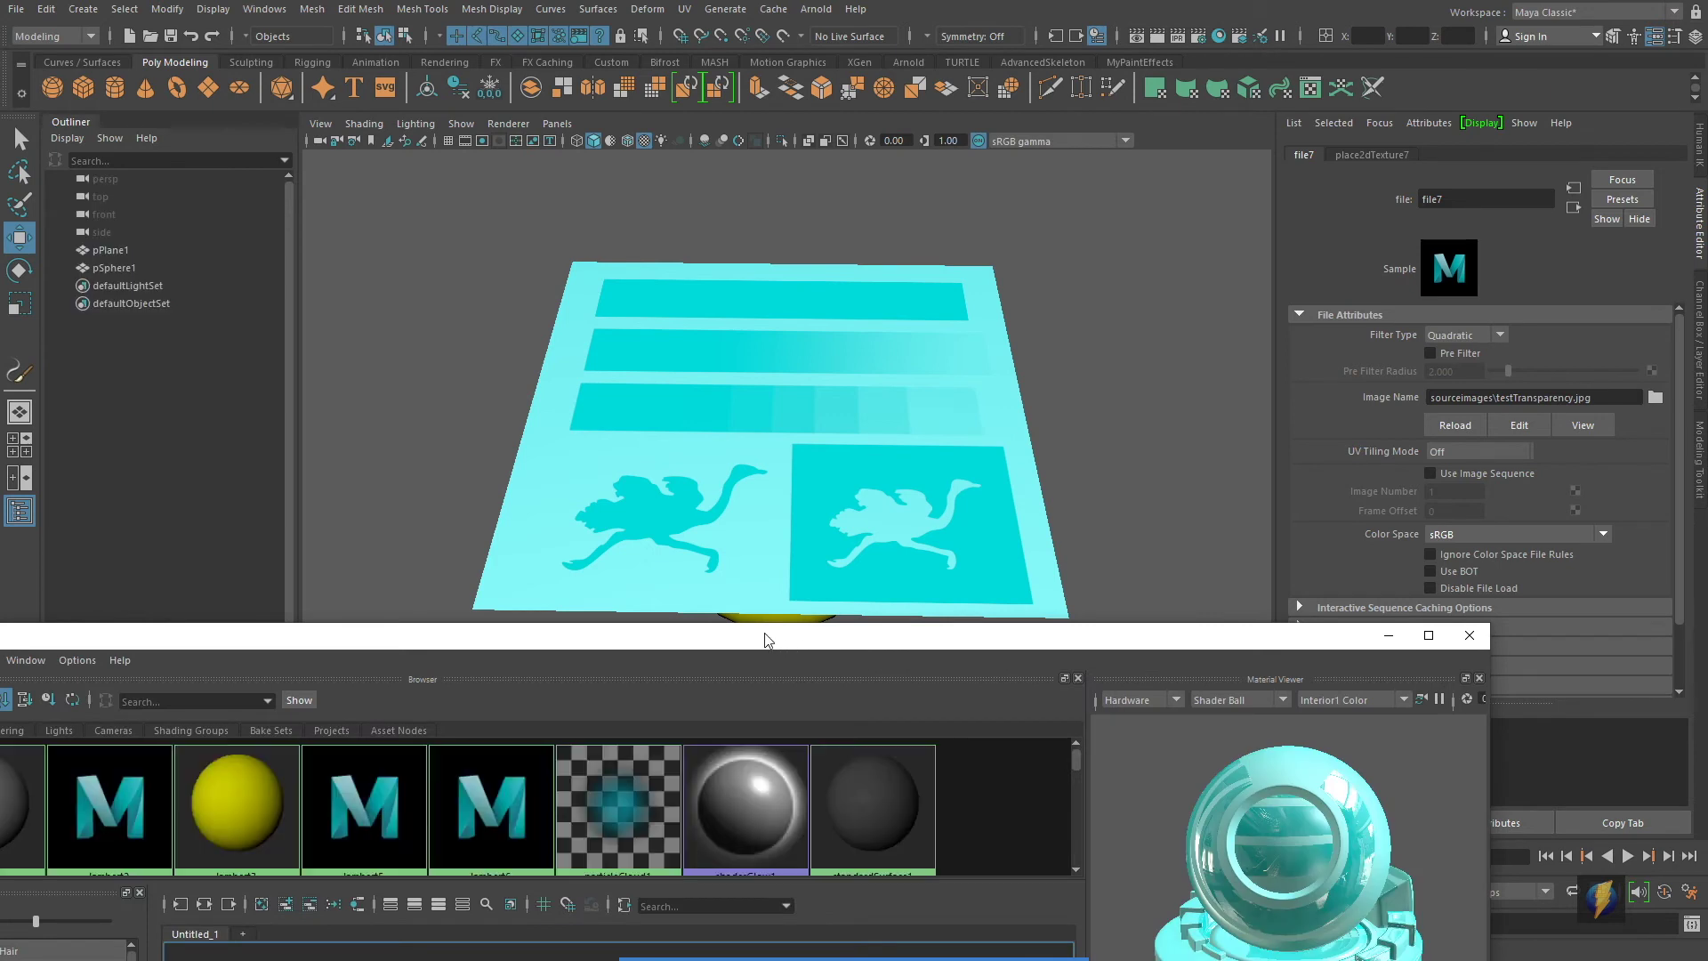
left_click_drag(746, 641, 1118, 669)
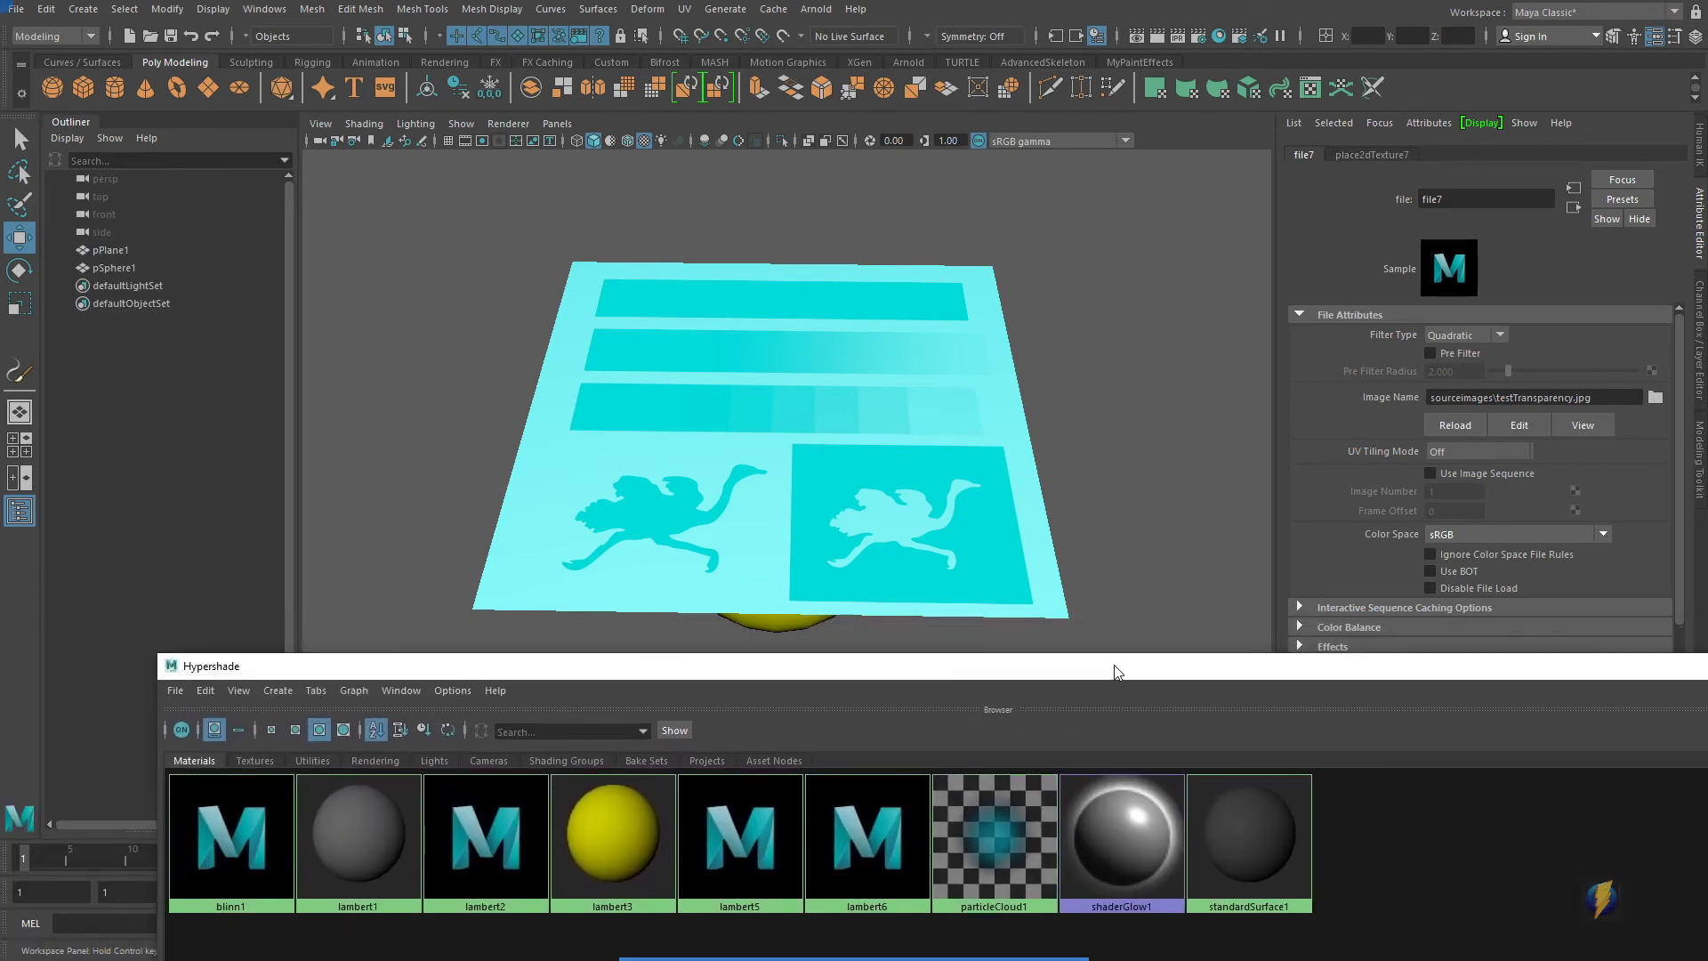
left_click_drag(888, 521, 890, 510, "alt")
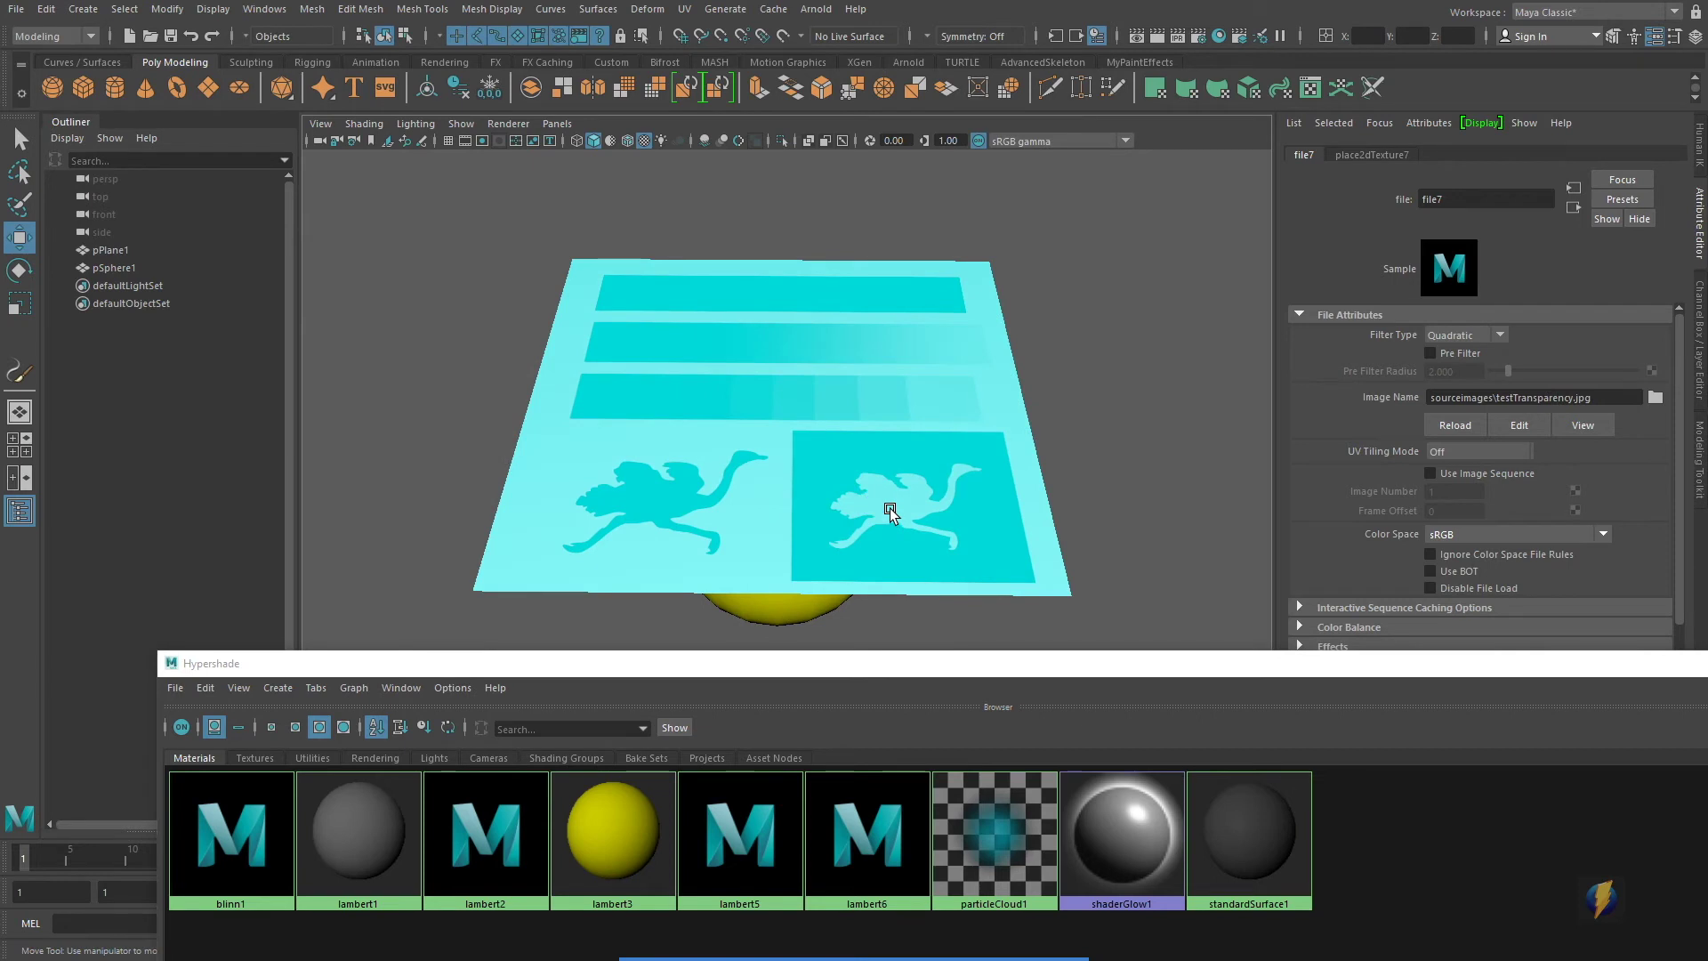
Step: Assign lambert2, lambert5, lambert6 and blinn1 to the plane one after another to compare their texture effects
middle_click_drag(481, 822, 648, 500)
left_click_drag(815, 565, 832, 462, "alt")
middle_click_drag(746, 817, 839, 543)
left_click_drag(867, 541, 880, 505, "alt")
middle_click_drag(874, 828, 868, 570)
left_click_drag(890, 489, 889, 469, "alt")
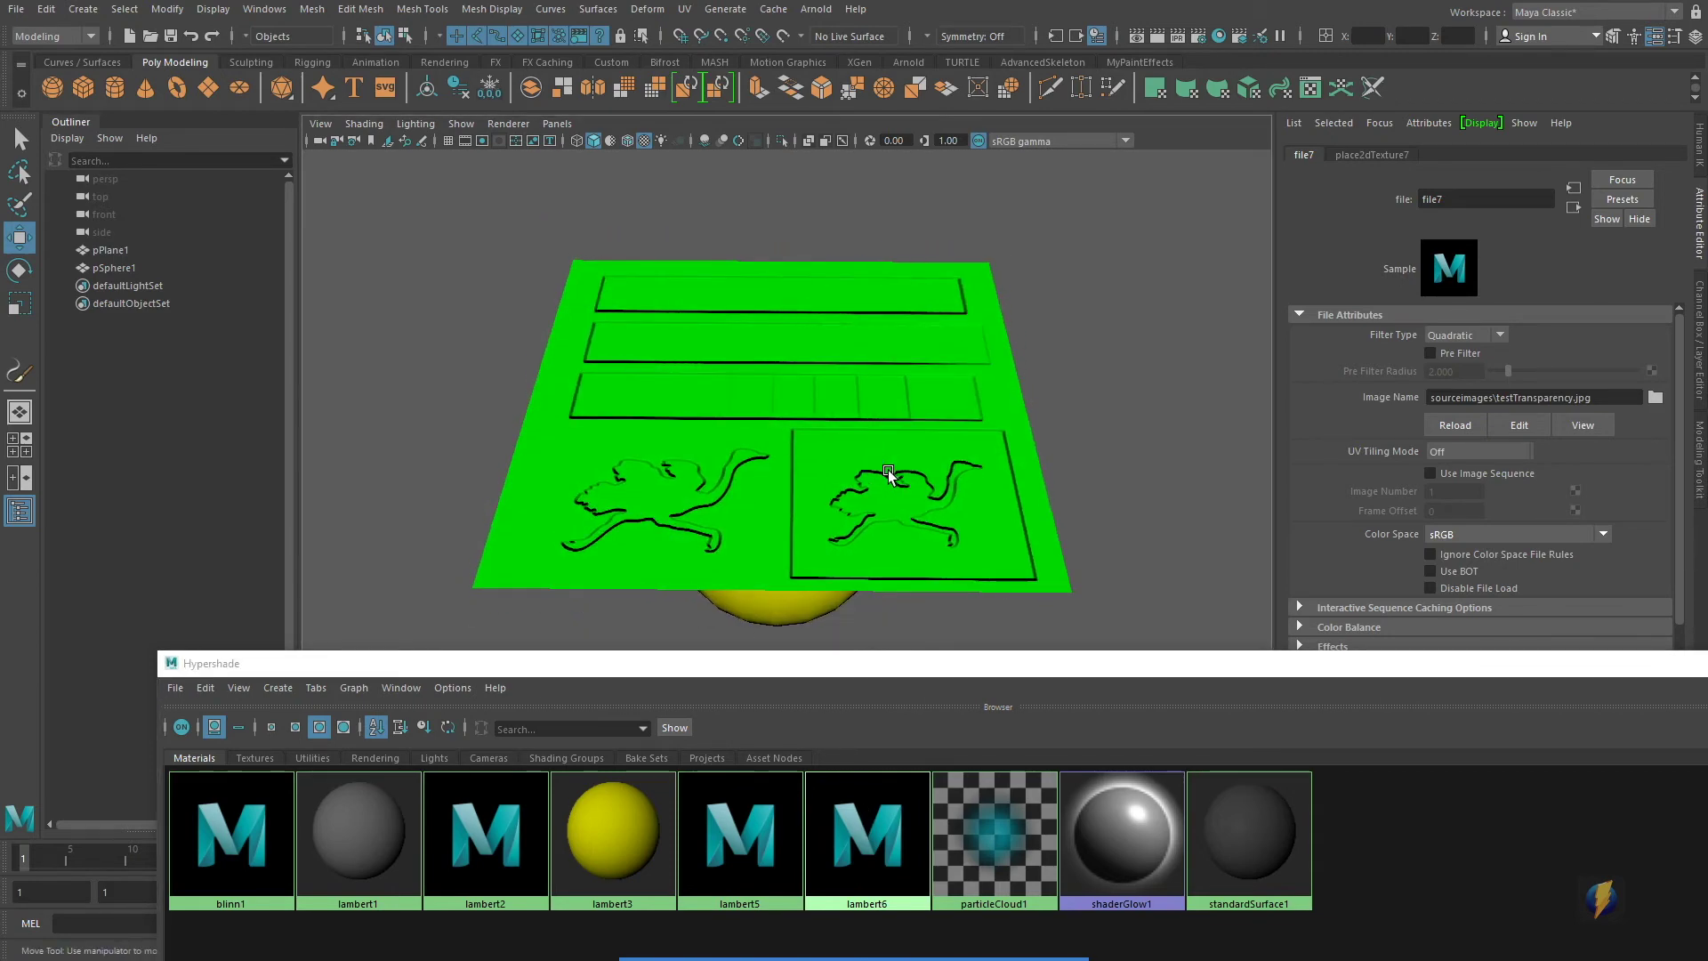
middle_click_drag(236, 832, 739, 530)
mouse_move(785, 523)
left_mouse_down("alt")
mouse_move(778, 541)
mouse_move(804, 548)
mouse_move(779, 553)
mouse_move(777, 525)
mouse_move(781, 560)
mouse_move(787, 537)
mouse_move(761, 543)
left_mouse_up("alt")
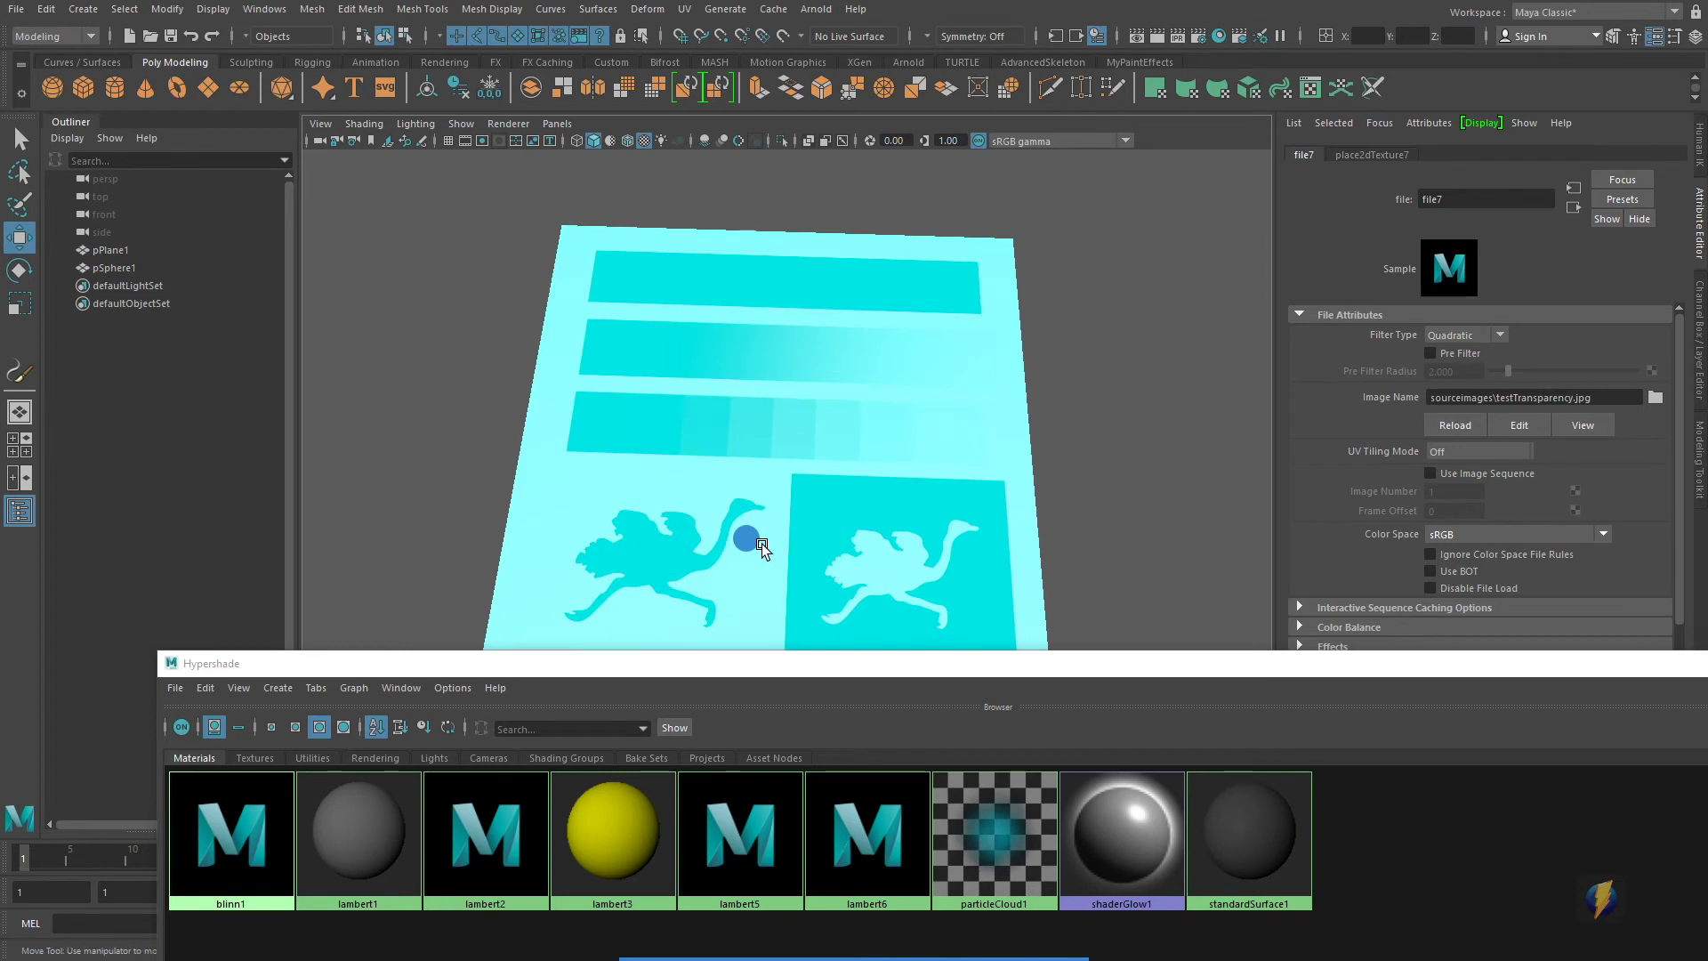
Step: Try a grey Color on the blinn1 material, set it to red, and examine the highlights across the plane
left_click(233, 854)
mouse_move(1636, 356)
left_mouse_down()
mouse_move(1491, 362)
mouse_move(1514, 361)
left_mouse_up()
mouse_move(902, 400)
left_mouse_down("alt")
mouse_move(897, 373)
mouse_move(915, 374)
left_mouse_up("alt")
left_click(1470, 358)
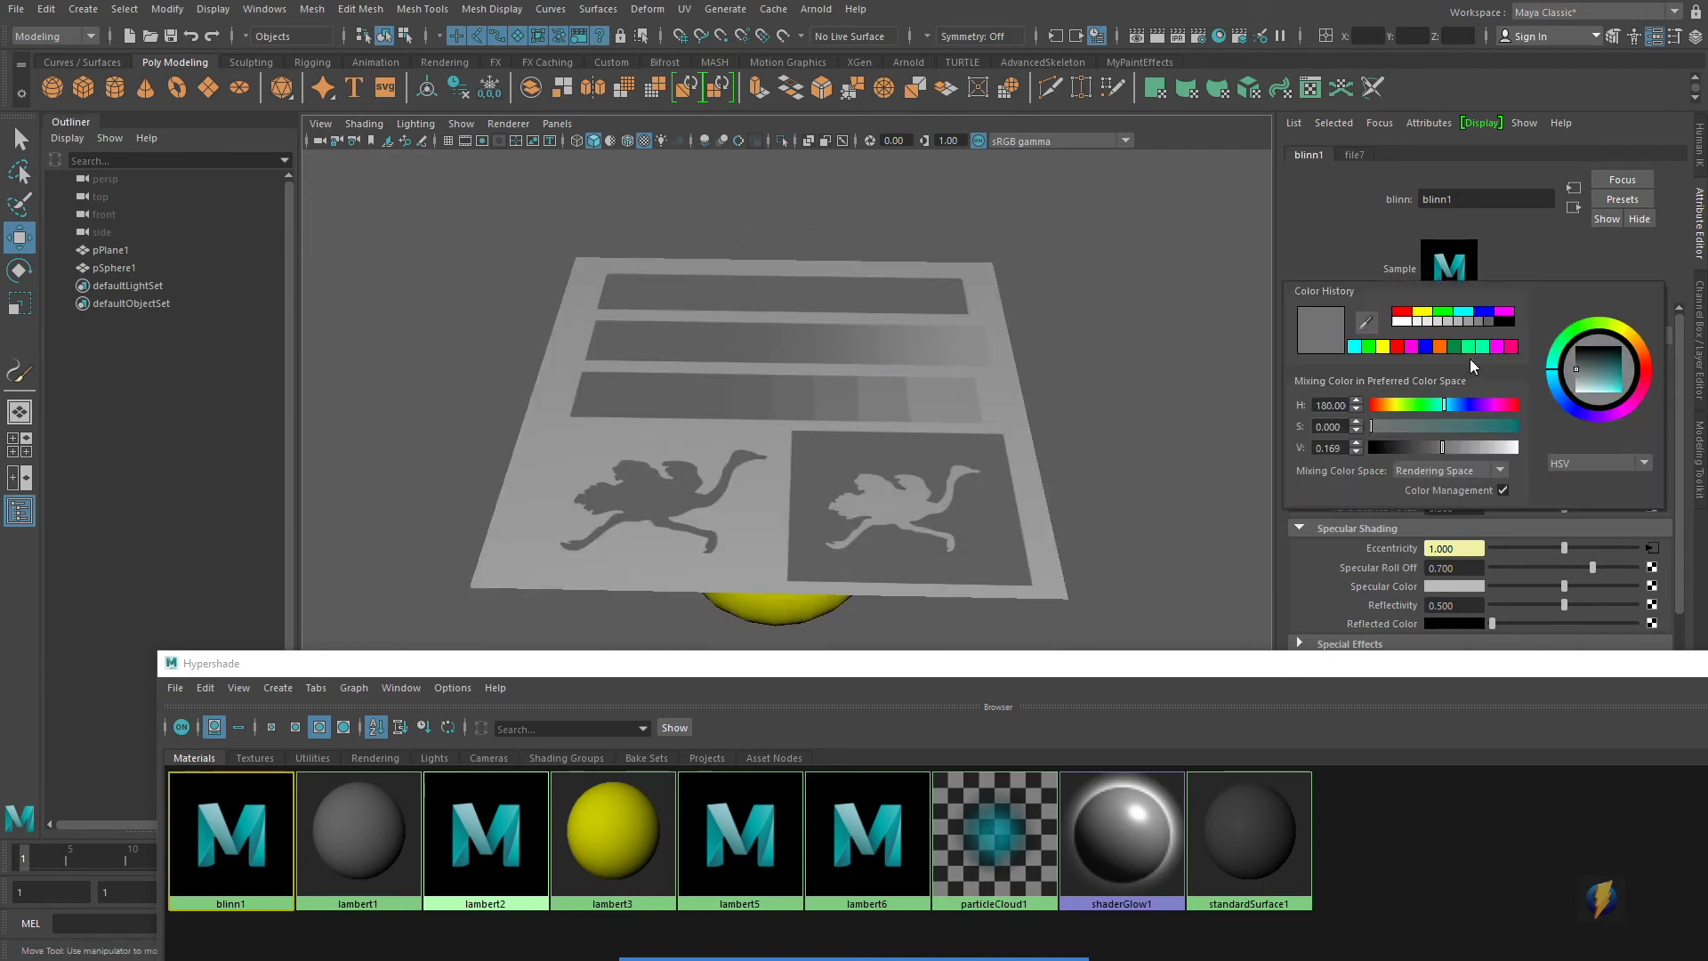
left_click(1395, 315)
left_click_drag(890, 344, 891, 395, "alt")
right_click_drag(816, 400, 840, 404, "alt")
mouse_move(840, 404)
left_mouse_down("alt")
mouse_move(801, 402)
mouse_move(830, 388)
mouse_move(829, 414)
mouse_move(835, 376)
mouse_move(835, 417)
mouse_move(836, 367)
mouse_move(834, 414)
mouse_move(830, 371)
mouse_move(895, 415)
mouse_move(835, 411)
left_mouse_up("alt")
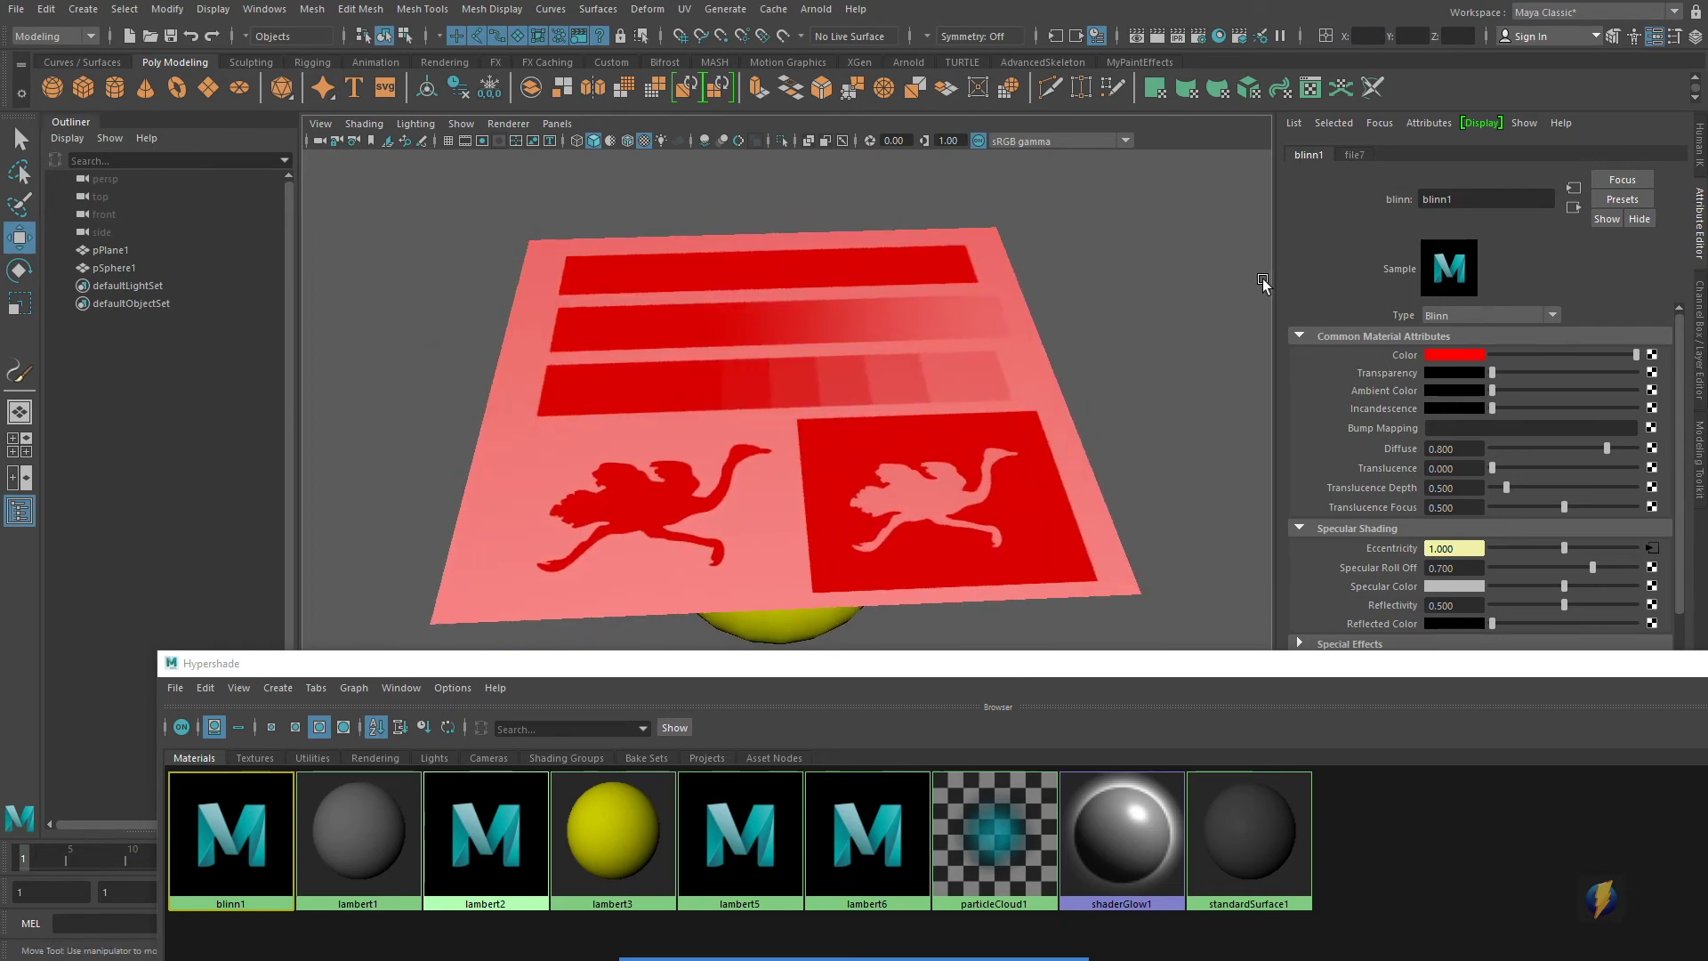
left_click_drag(968, 392, 973, 354, "alt")
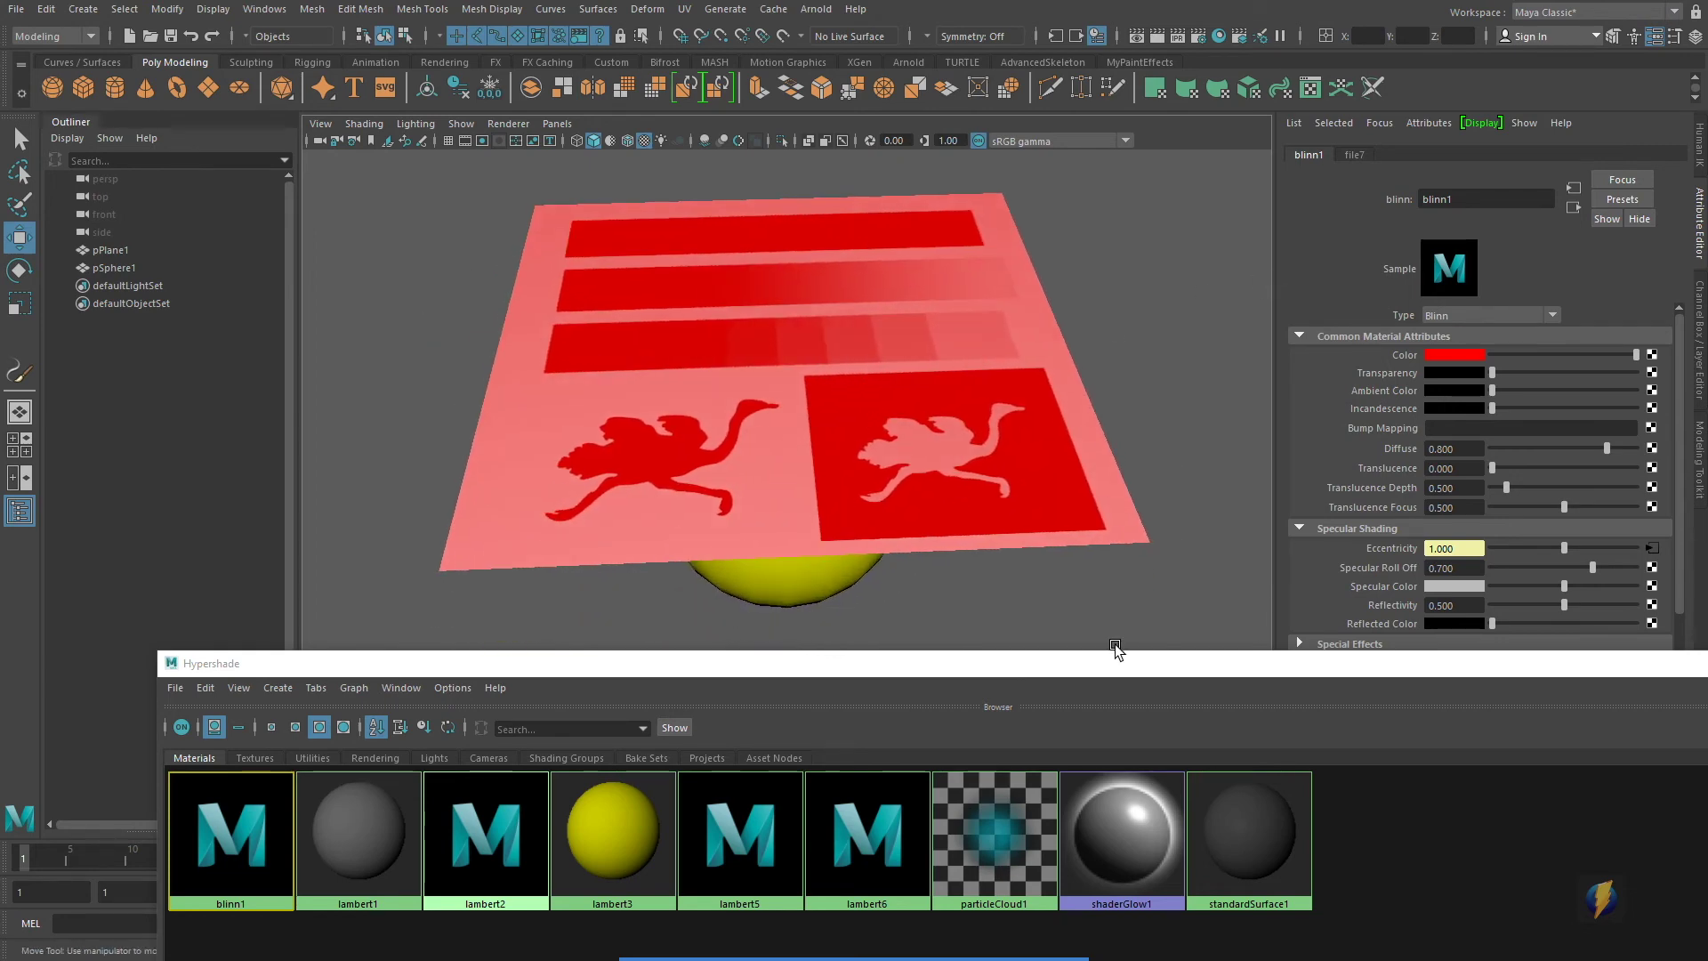
Step: Create a new Lambert material in the Hypershade and assign it to the plane
left_click_drag(1119, 667, 1096, 263)
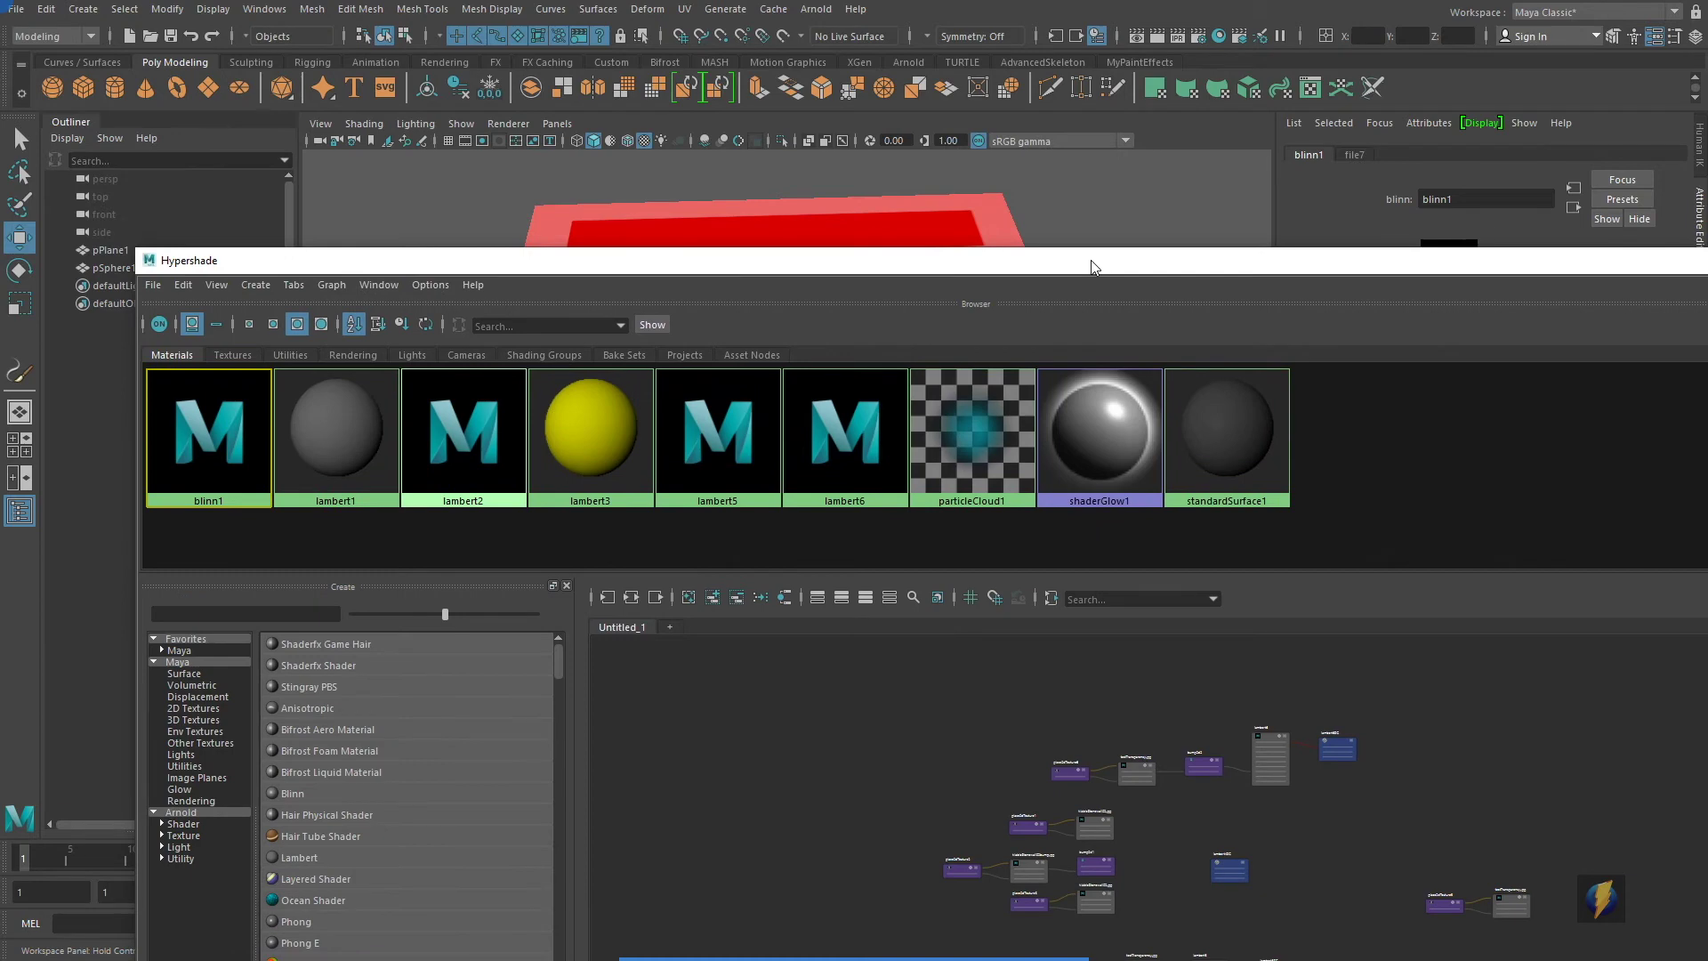
left_click(311, 857)
left_click_drag(1037, 260, 1044, 467)
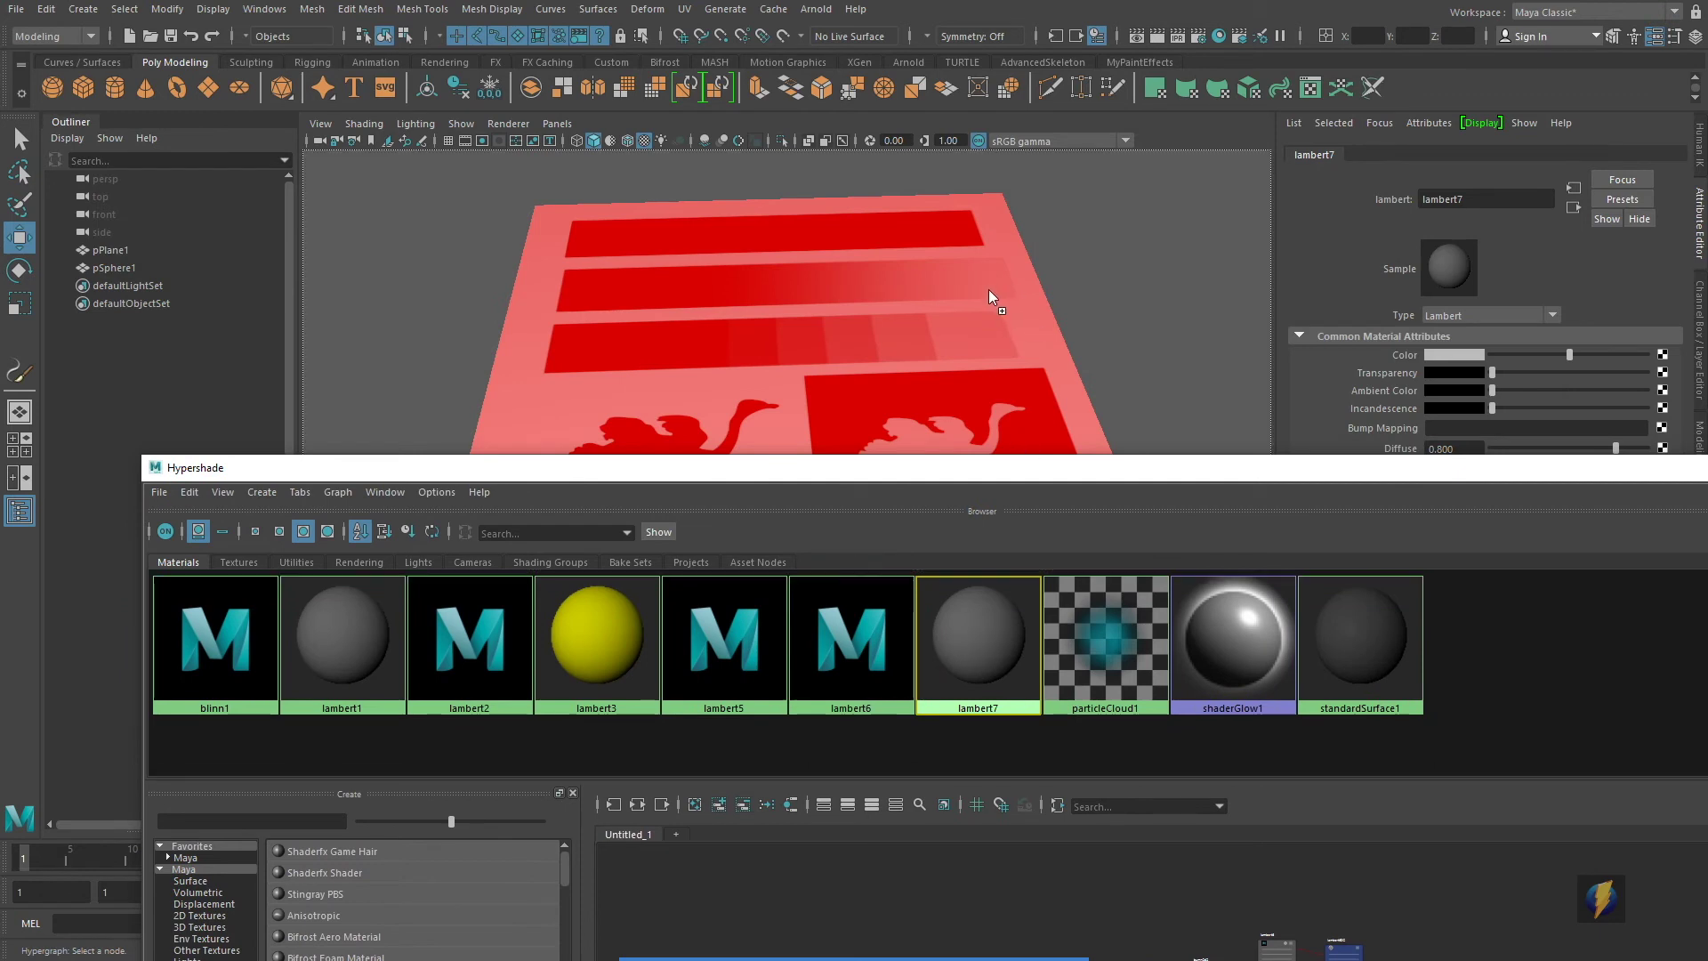
middle_click_drag(989, 290, 991, 294)
left_click_drag(1405, 479, 1273, 659)
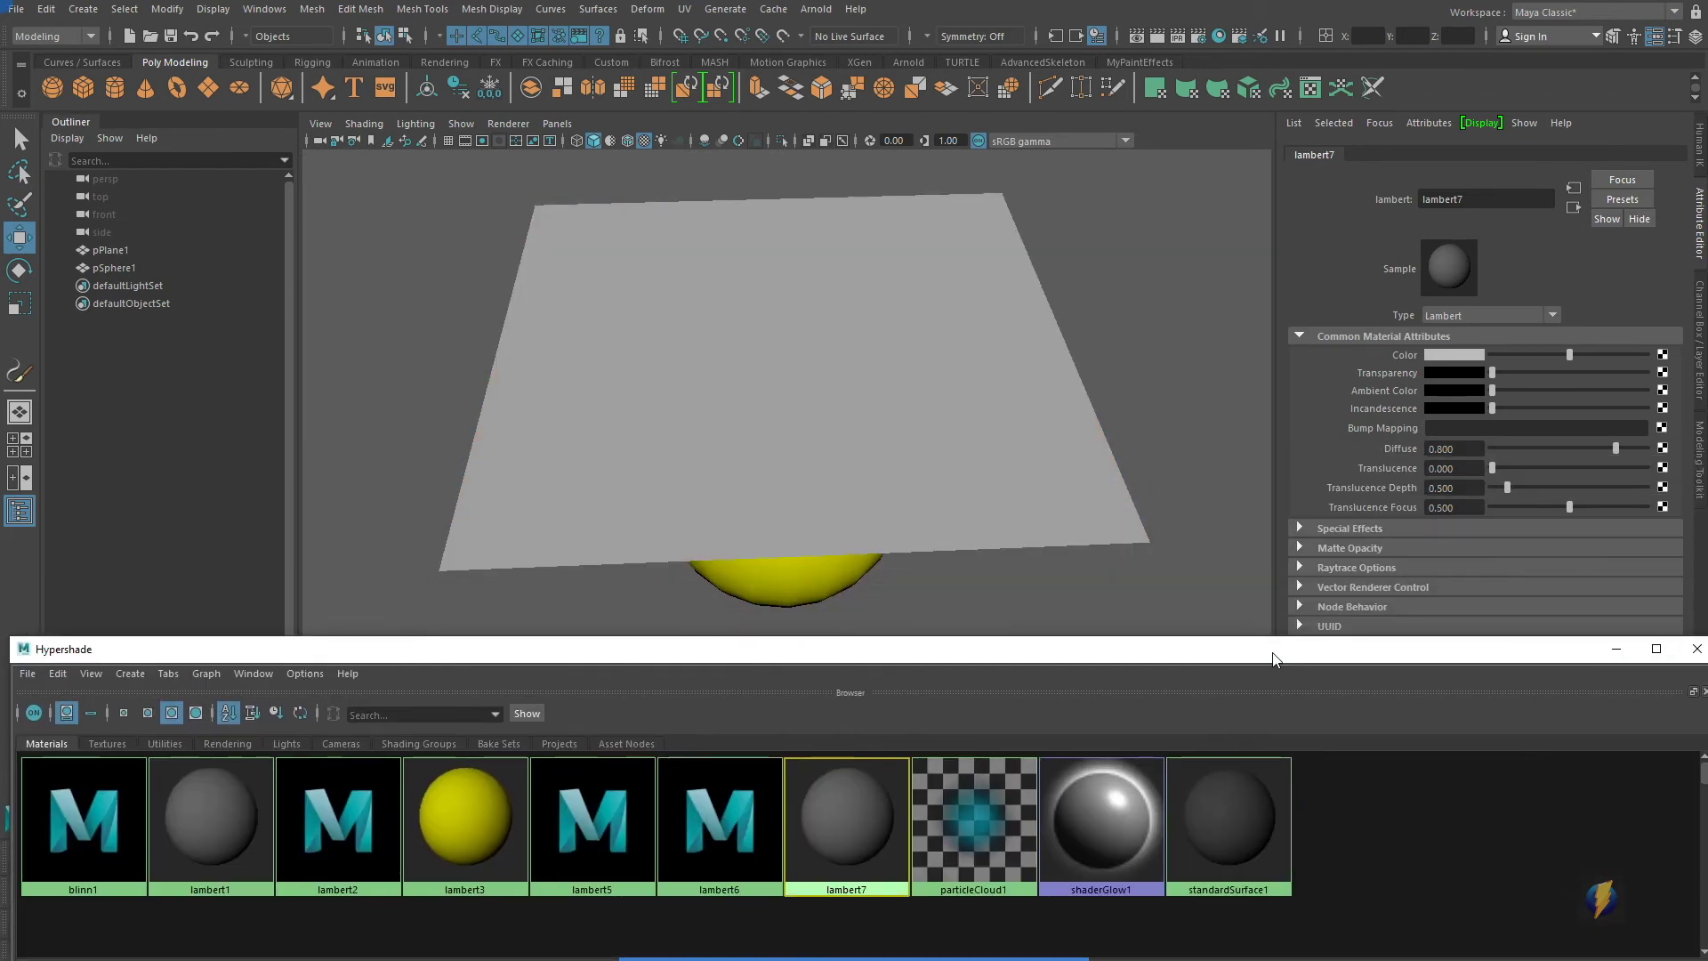
left_click_drag(1103, 461, 1064, 404, "alt")
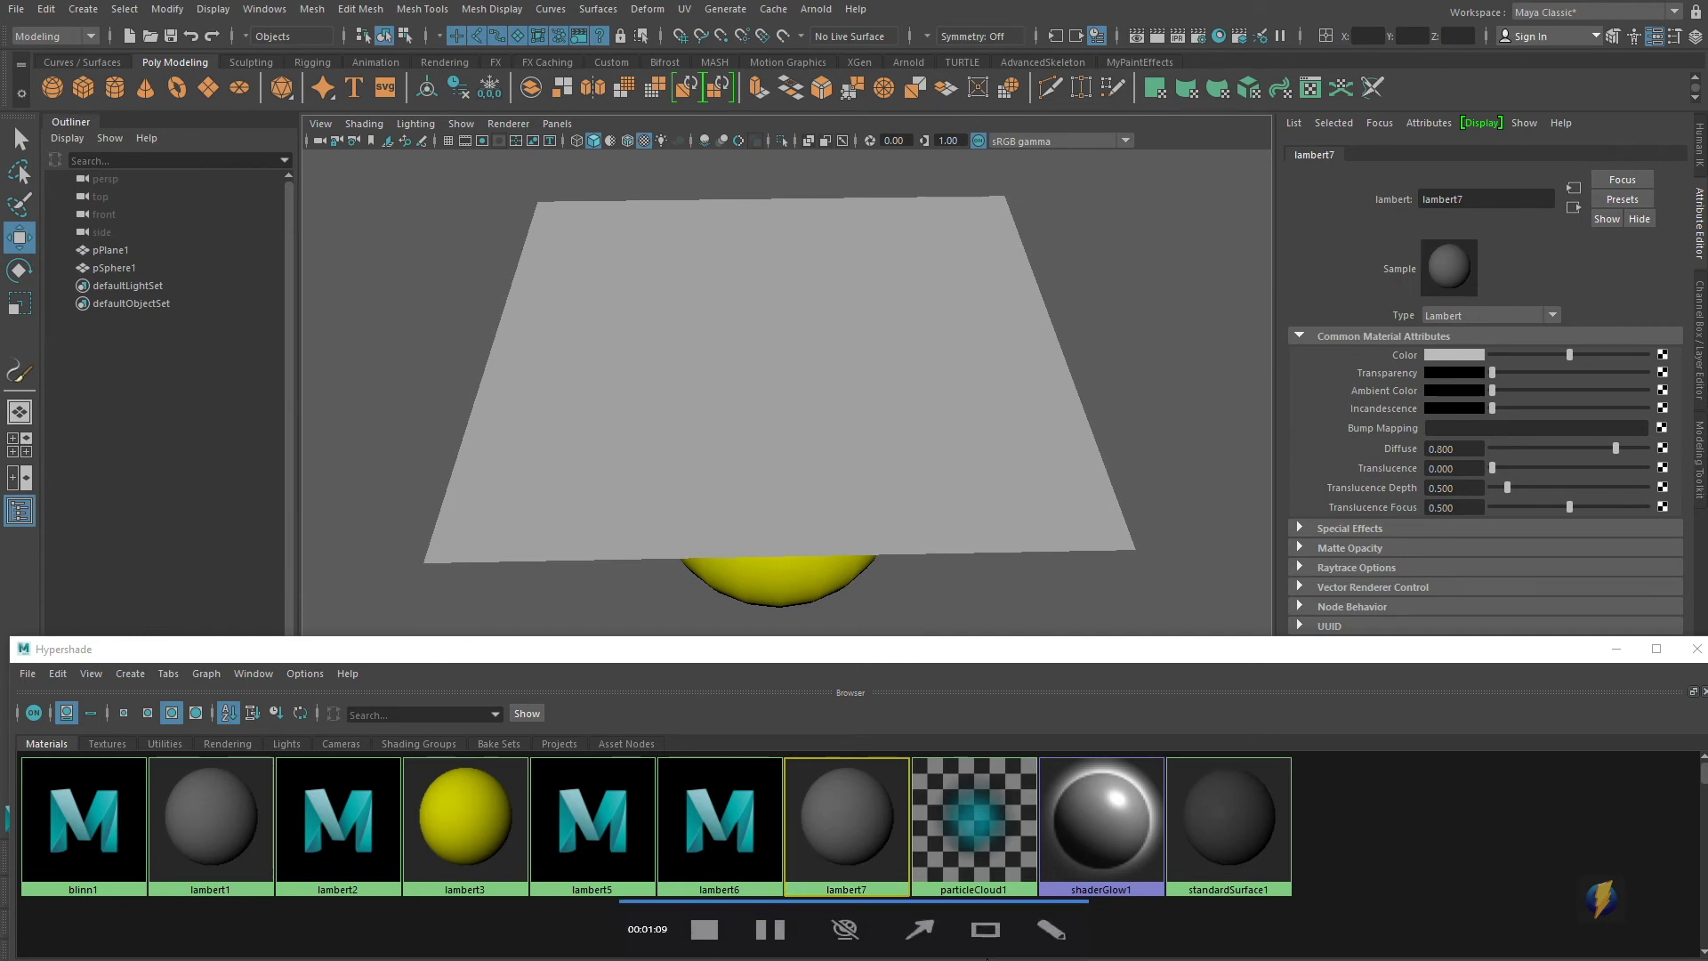
Step: Connect a File texture to the new Lambert material's Bump Mapping attribute
mouse_move(1046, 485)
left_mouse_down()
mouse_move(1224, 465)
mouse_move(1333, 428)
left_mouse_up()
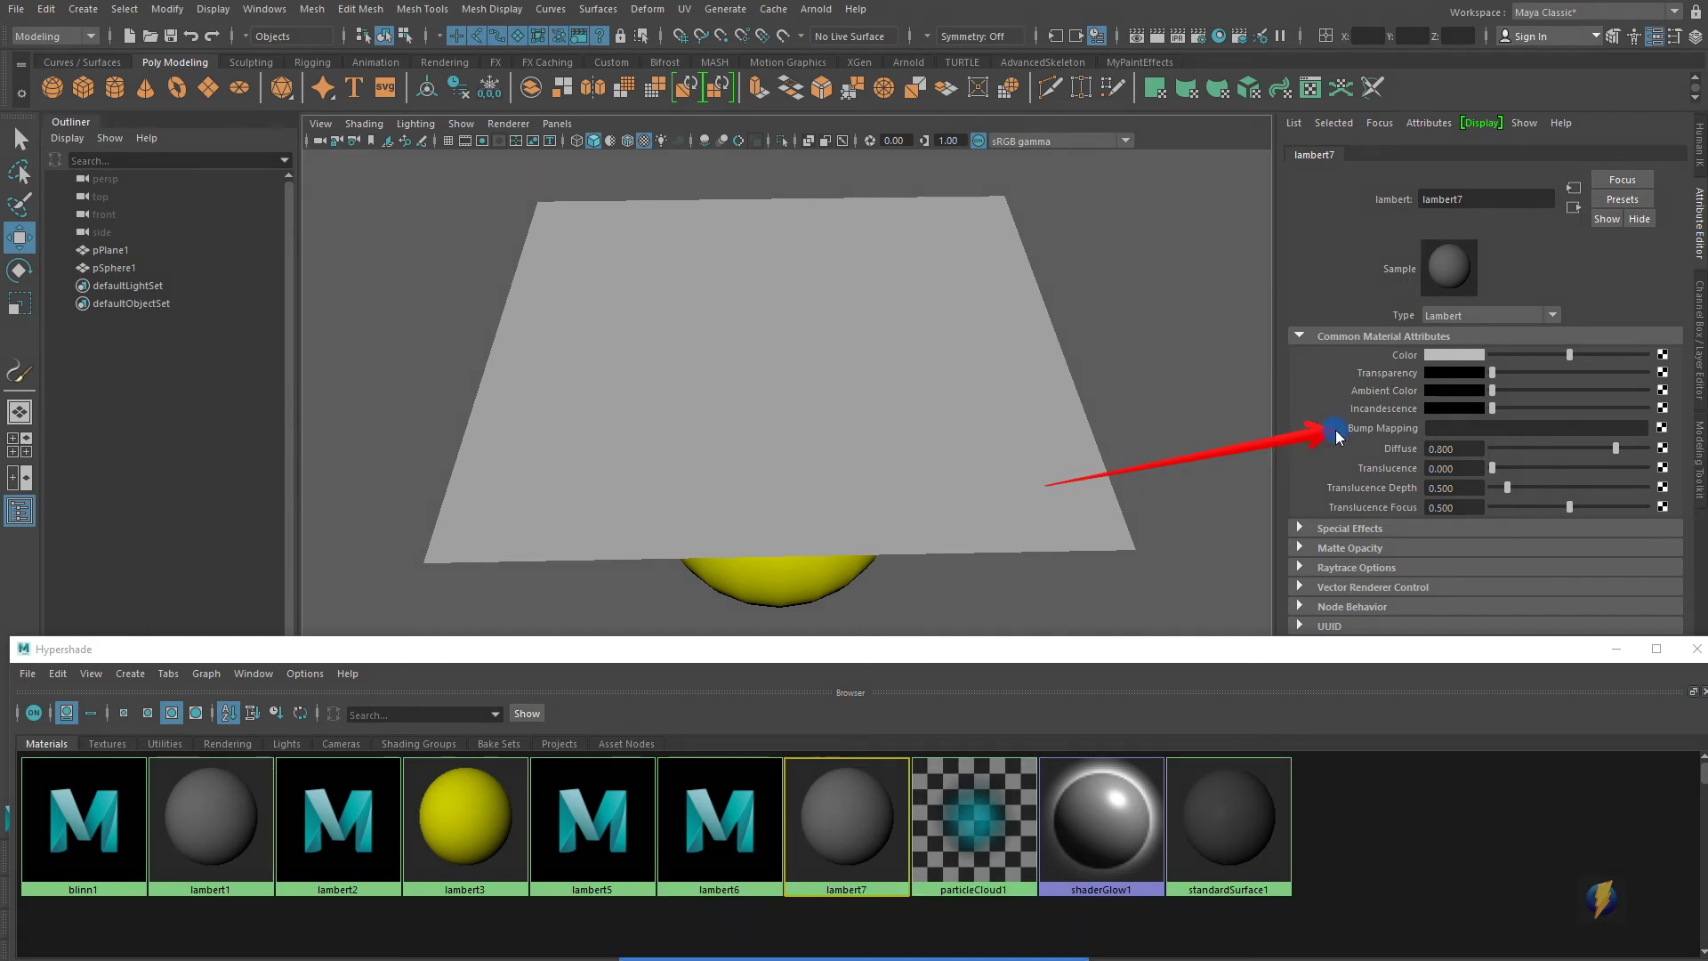
left_click(1663, 428)
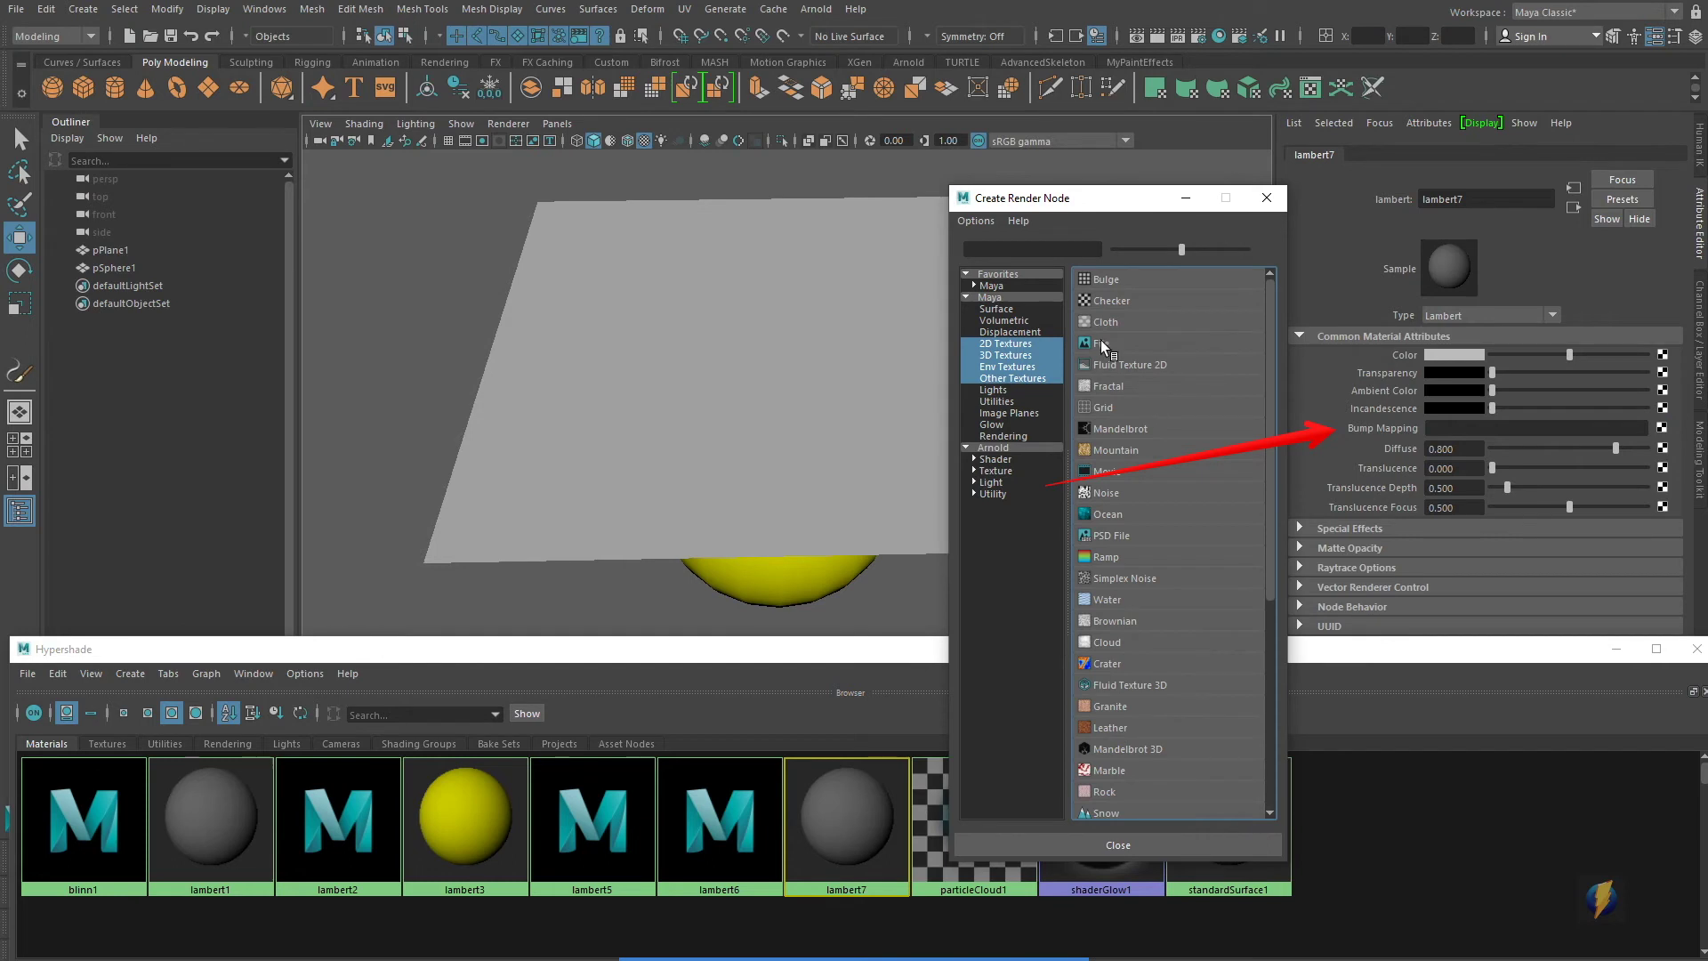
left_click(1104, 343)
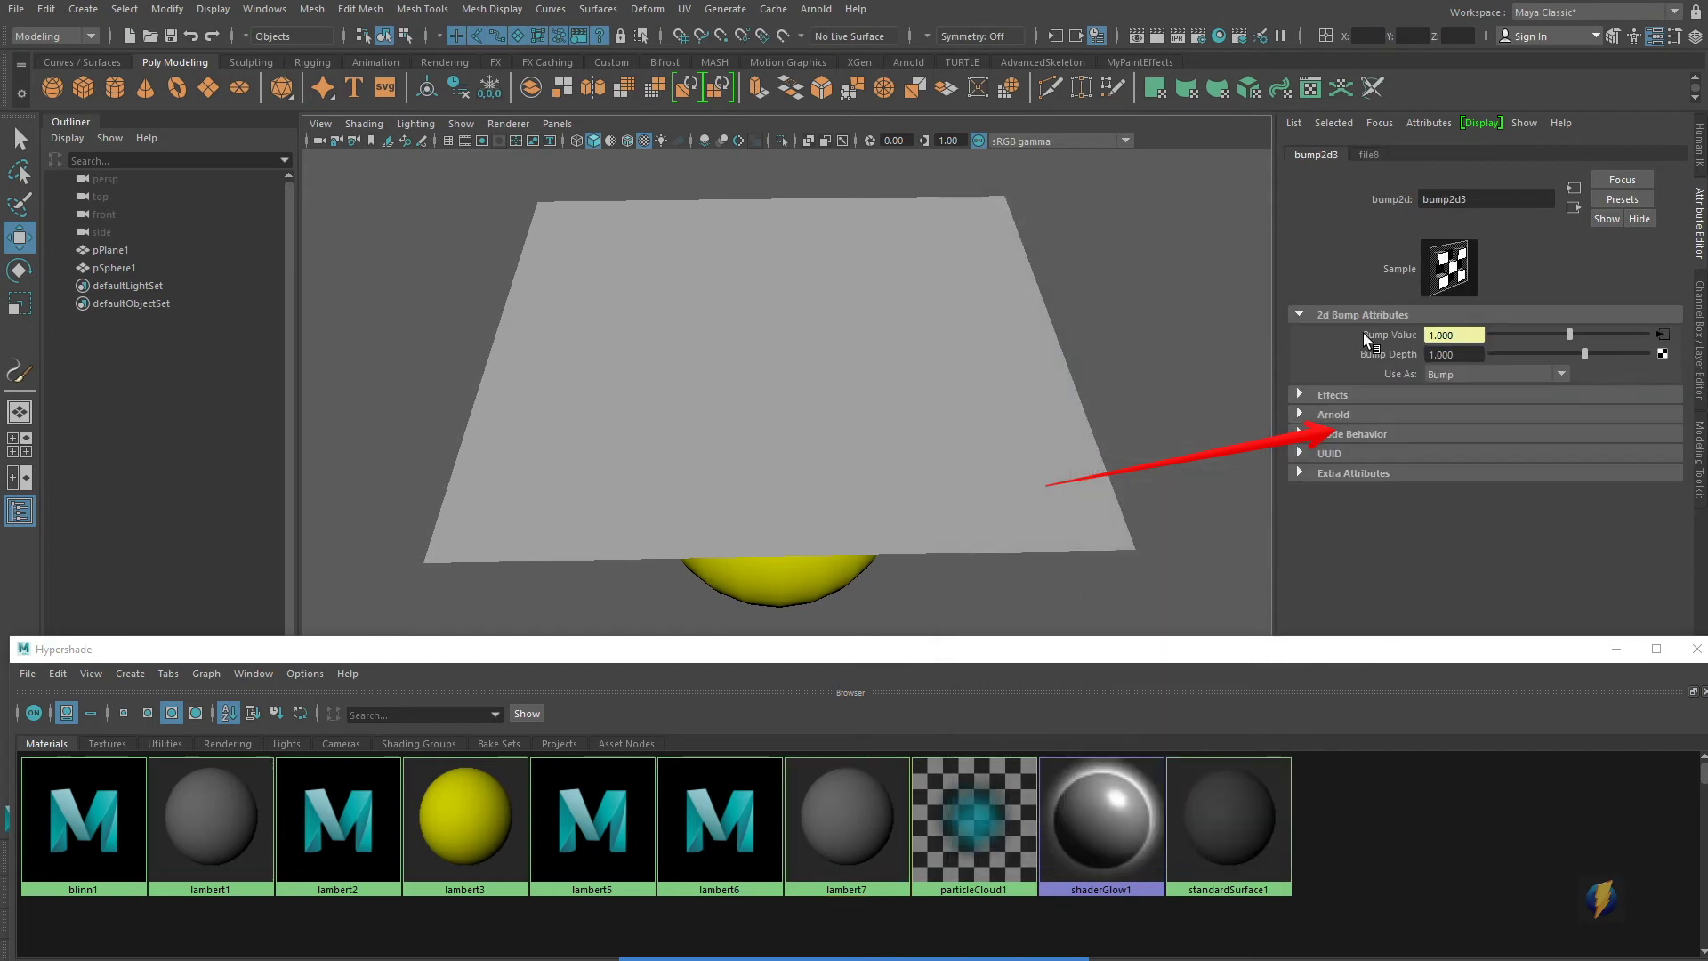
Step: Load testBump.jpg from sourceimages as the Bump Value's file image and inspect the relief on the plane
left_click(917, 926)
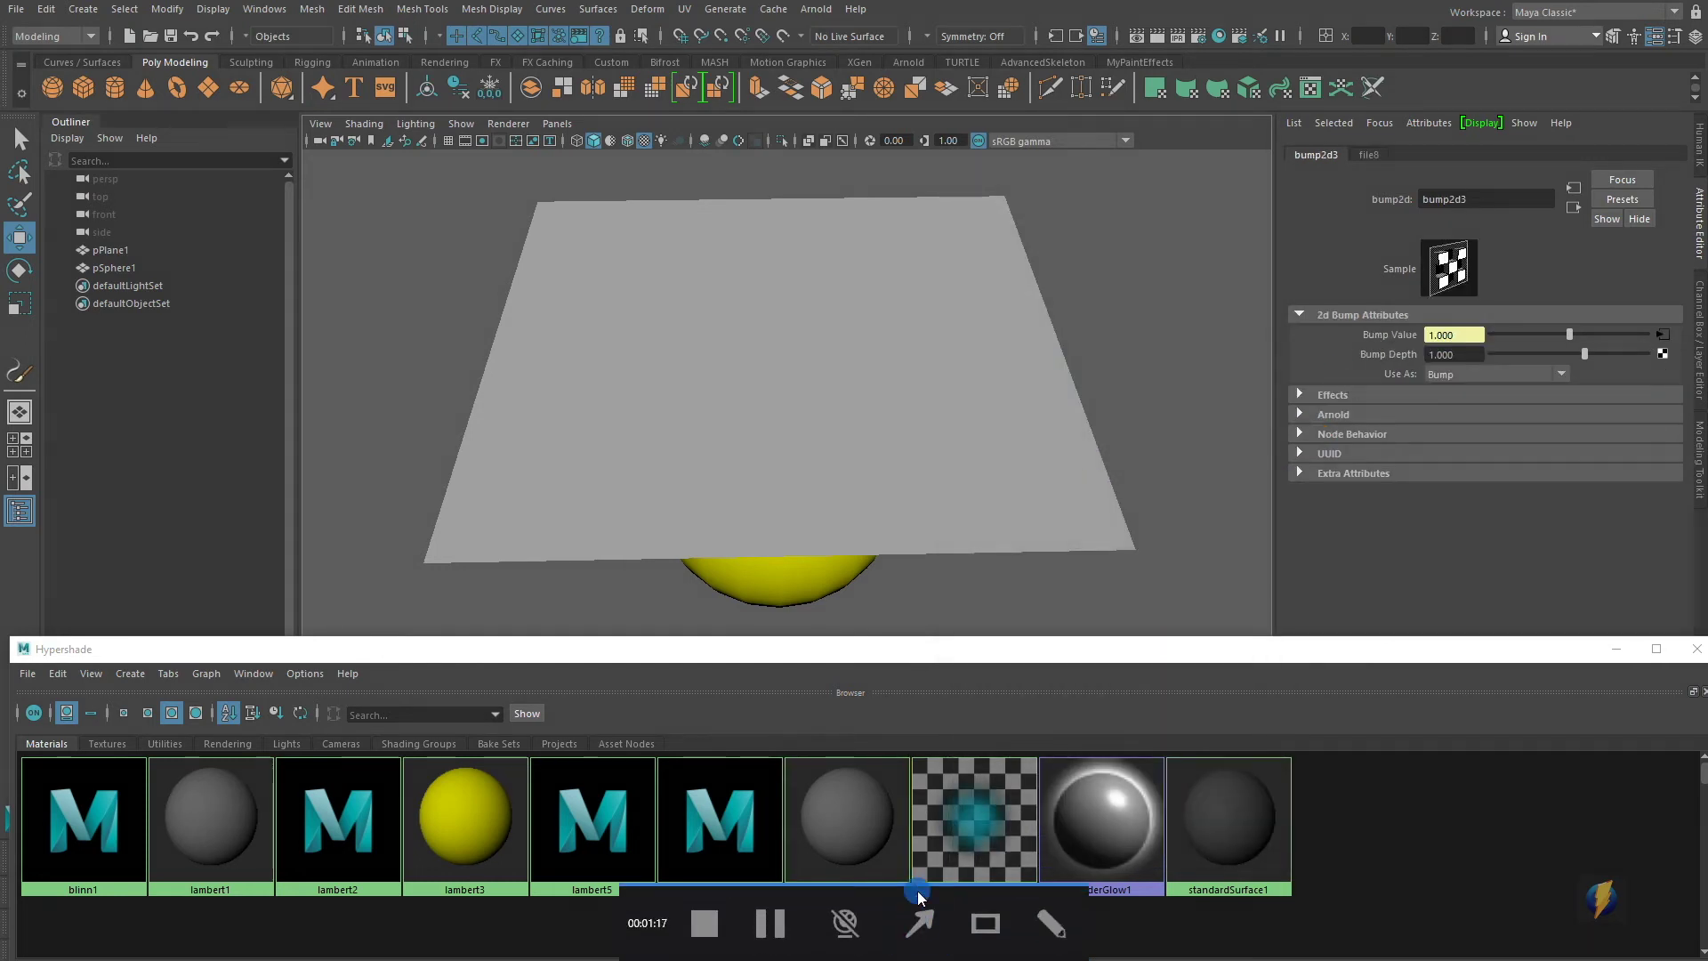
left_click_drag(1065, 383, 1352, 332)
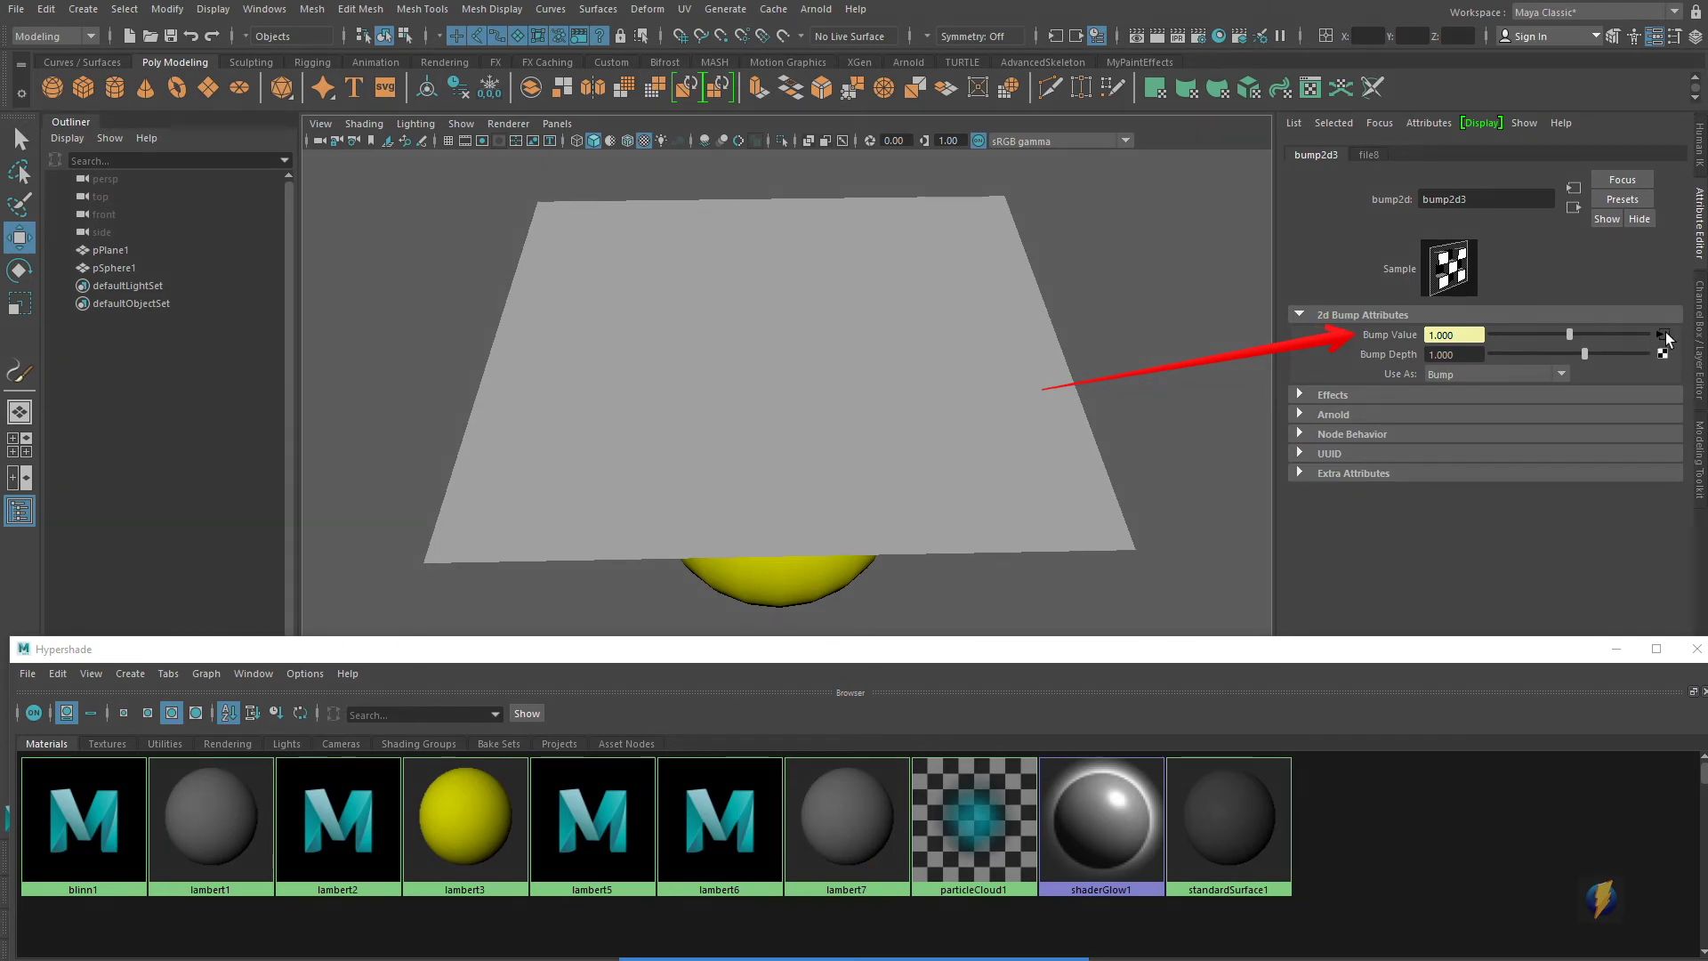
left_click(1655, 398)
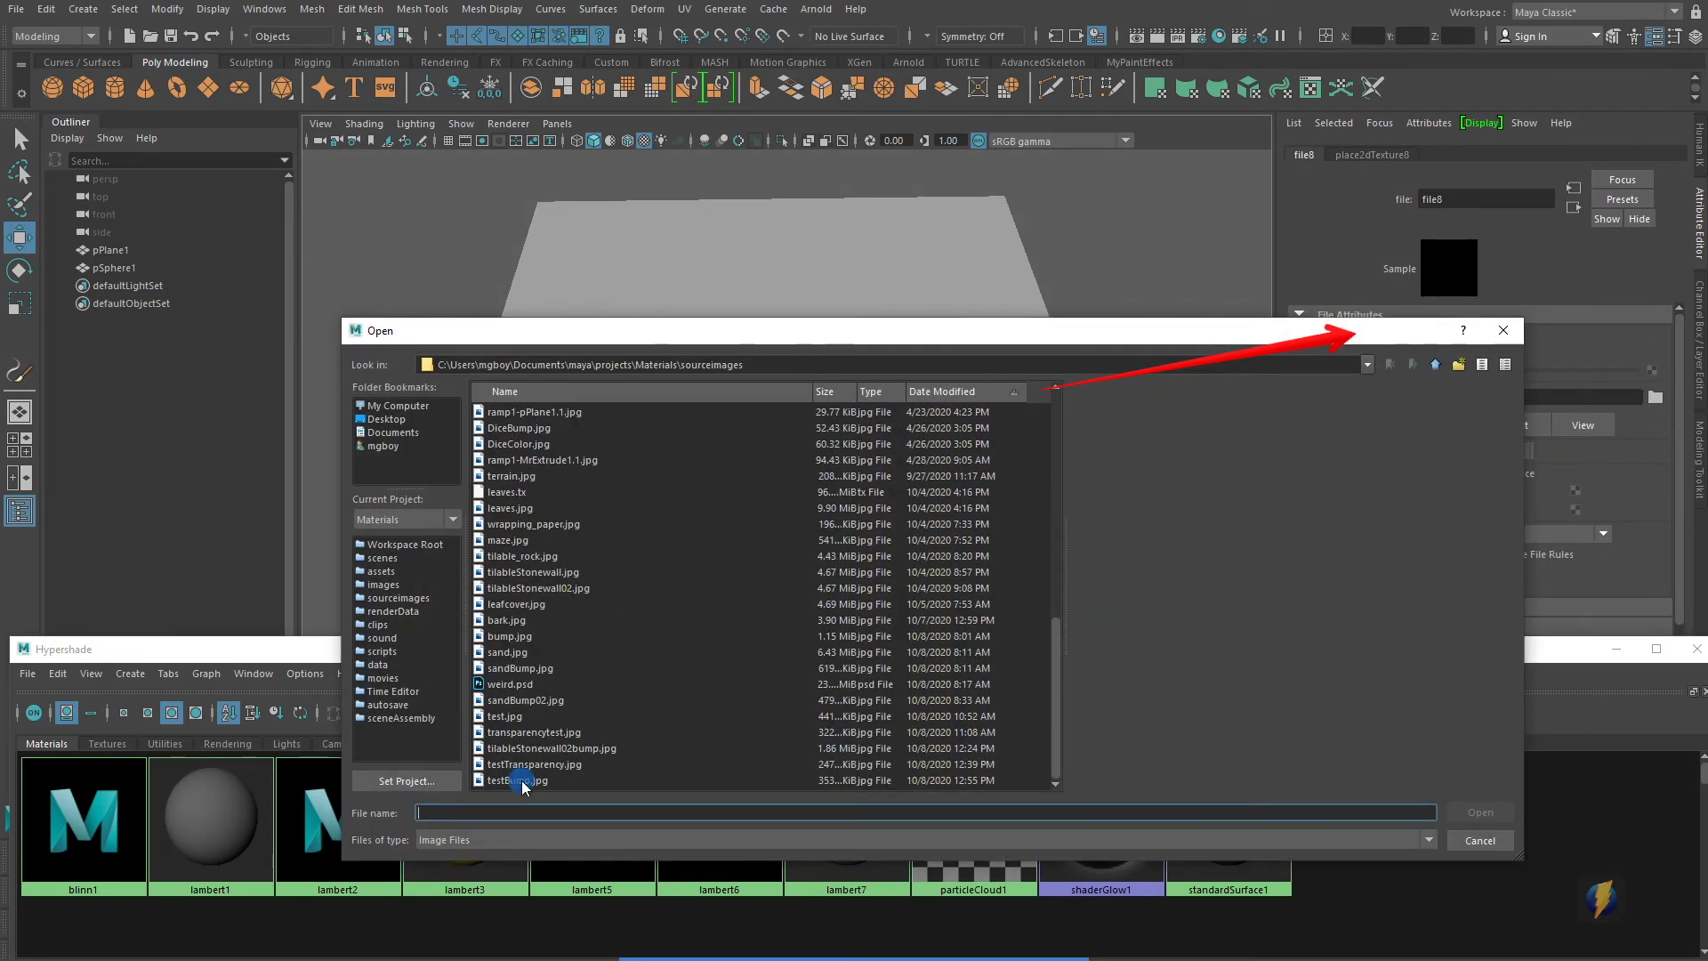
left_click(522, 780)
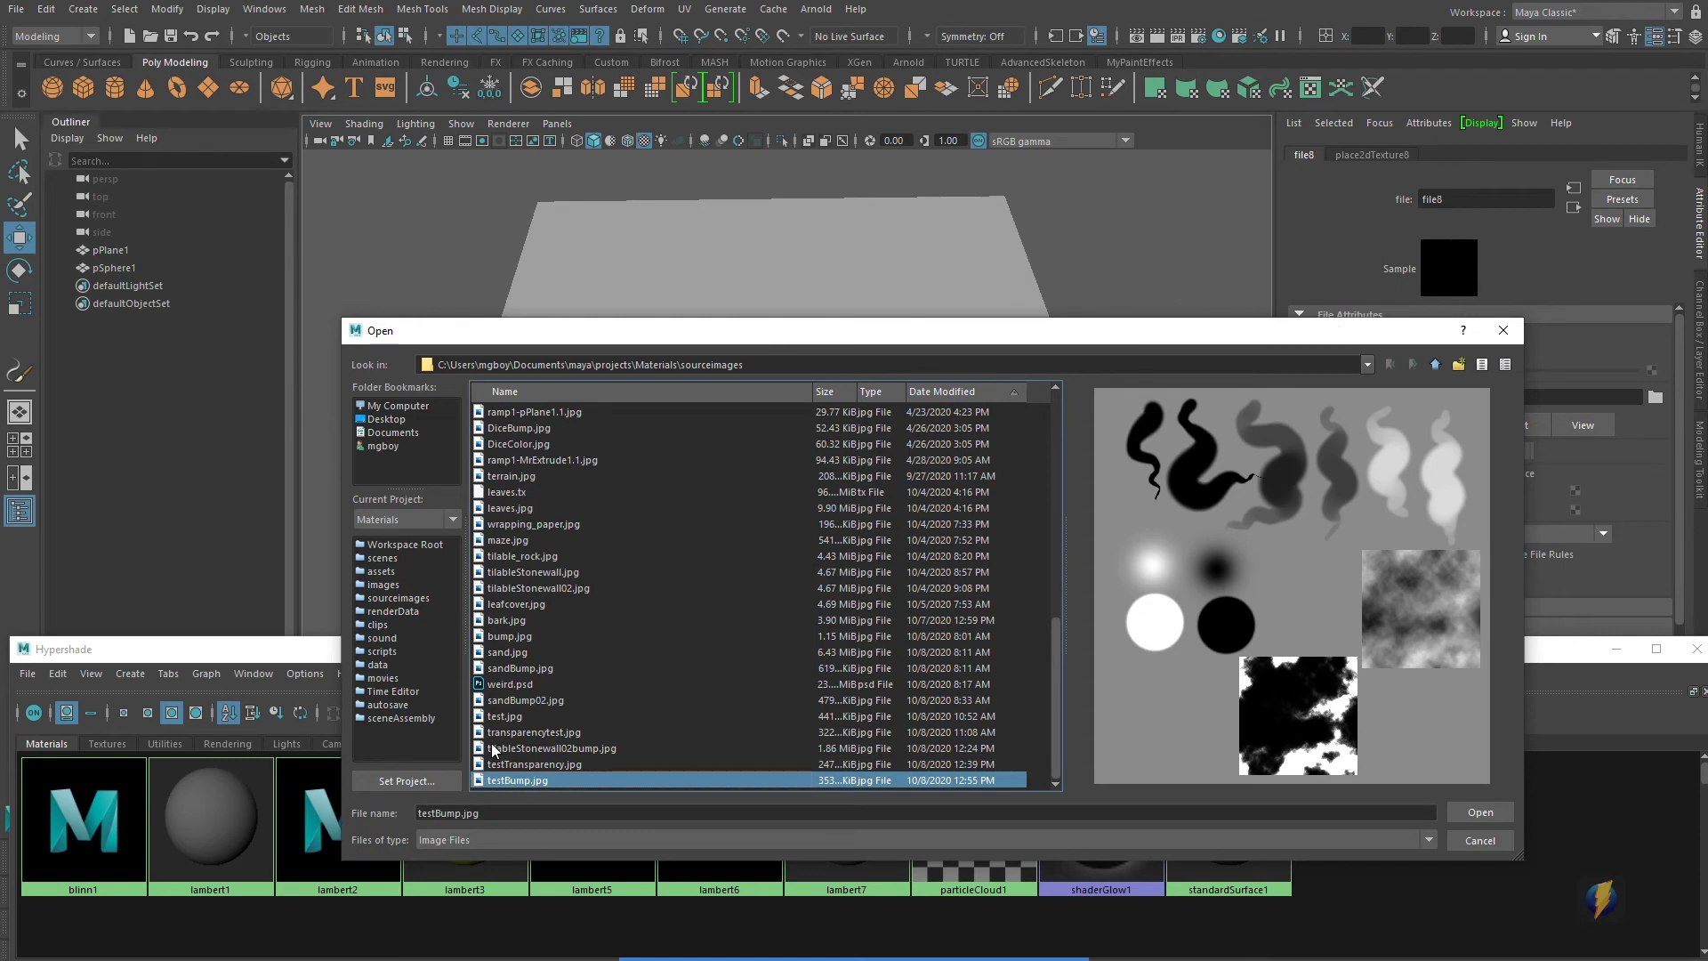
left_click(1479, 812)
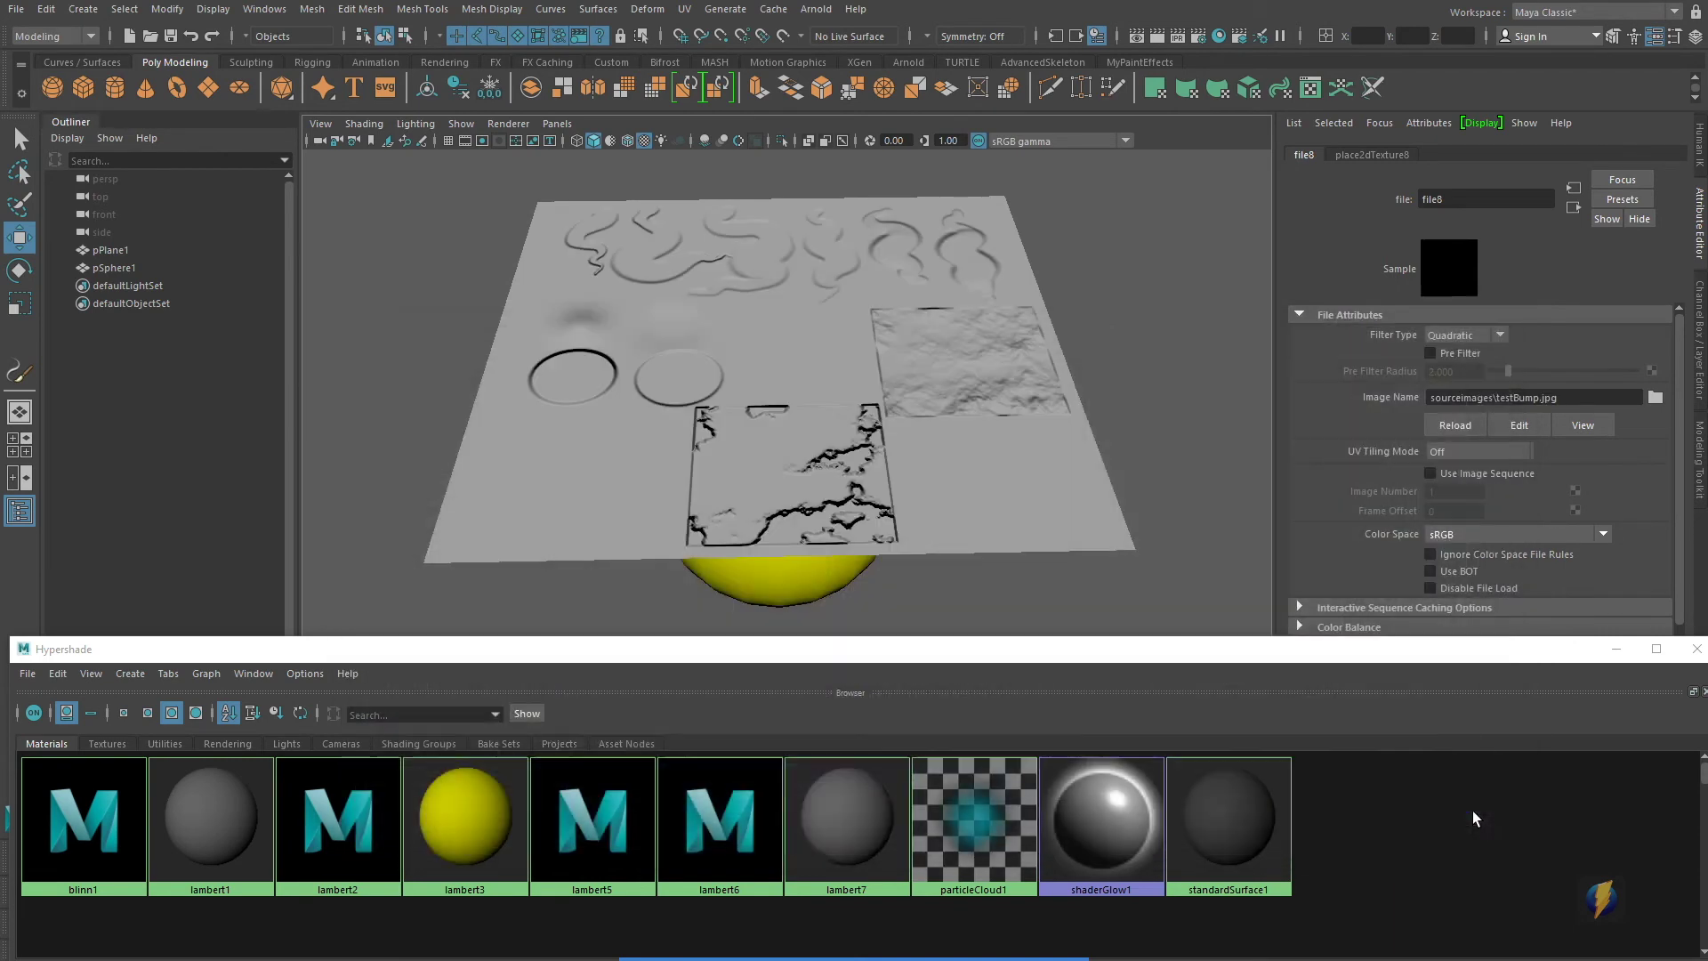
left_click_drag(1077, 415, 633, 435, "alt")
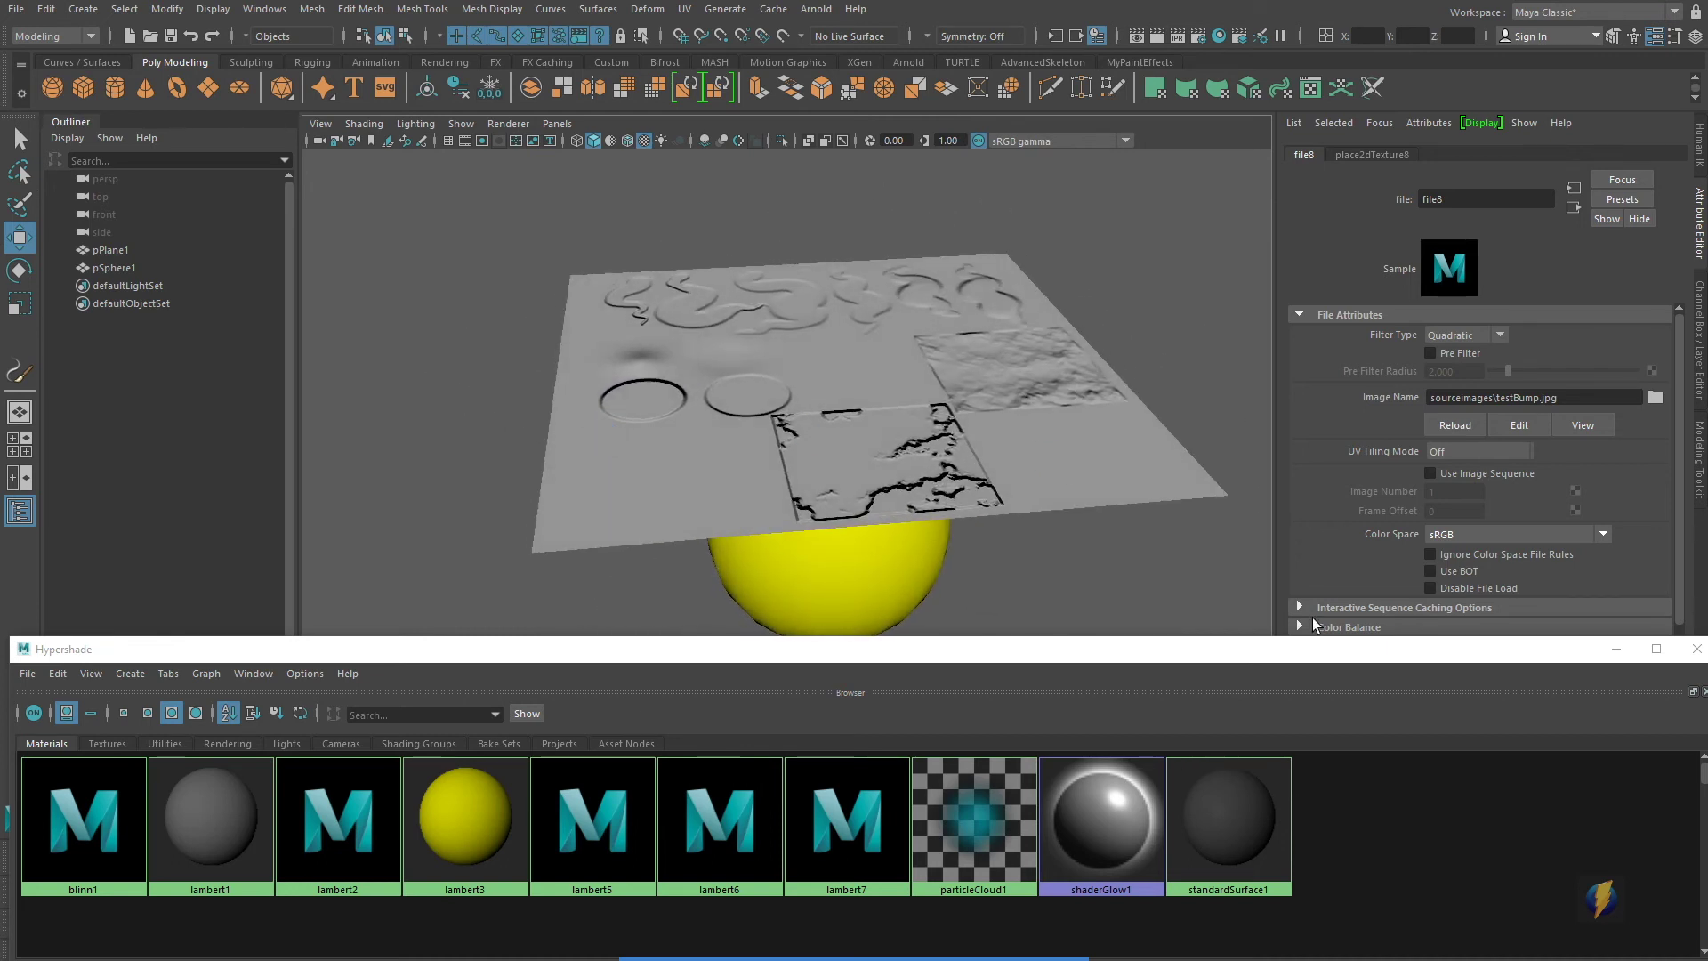
Step: Graph the lambert7 material's full shading network in the Hypershade and open the attributes of its bump2d3 node
left_click_drag(1315, 657, 1294, 359)
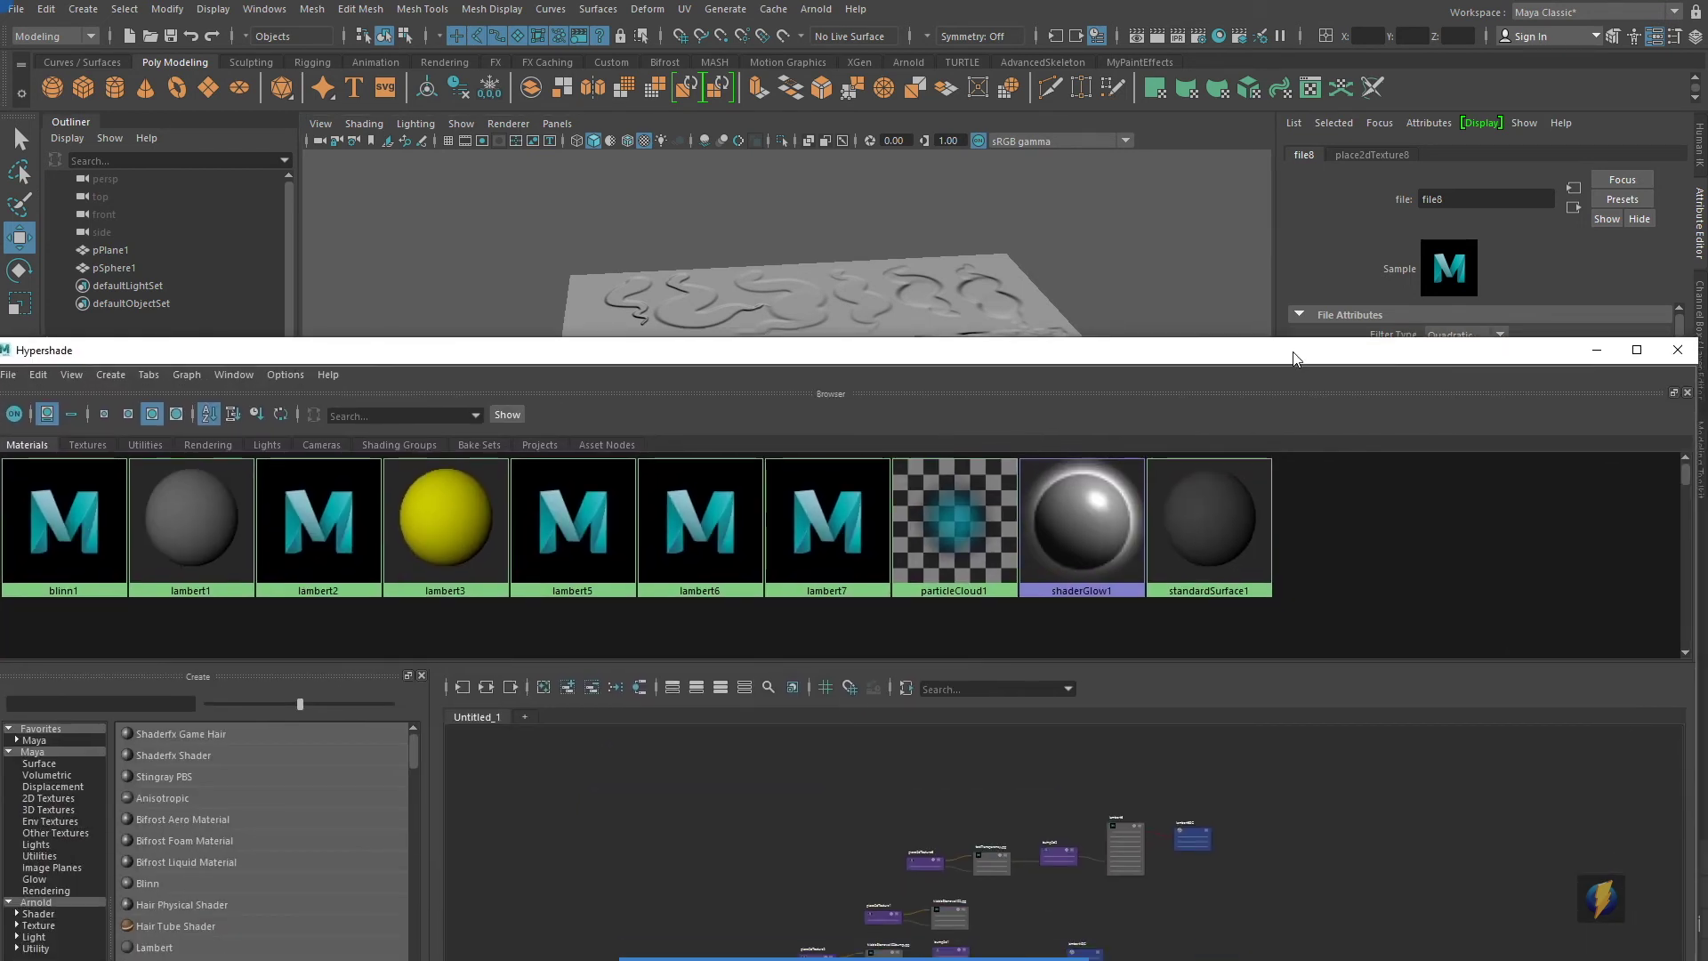
left_click(850, 538)
left_click_drag(881, 350, 927, 150)
left_click(533, 487)
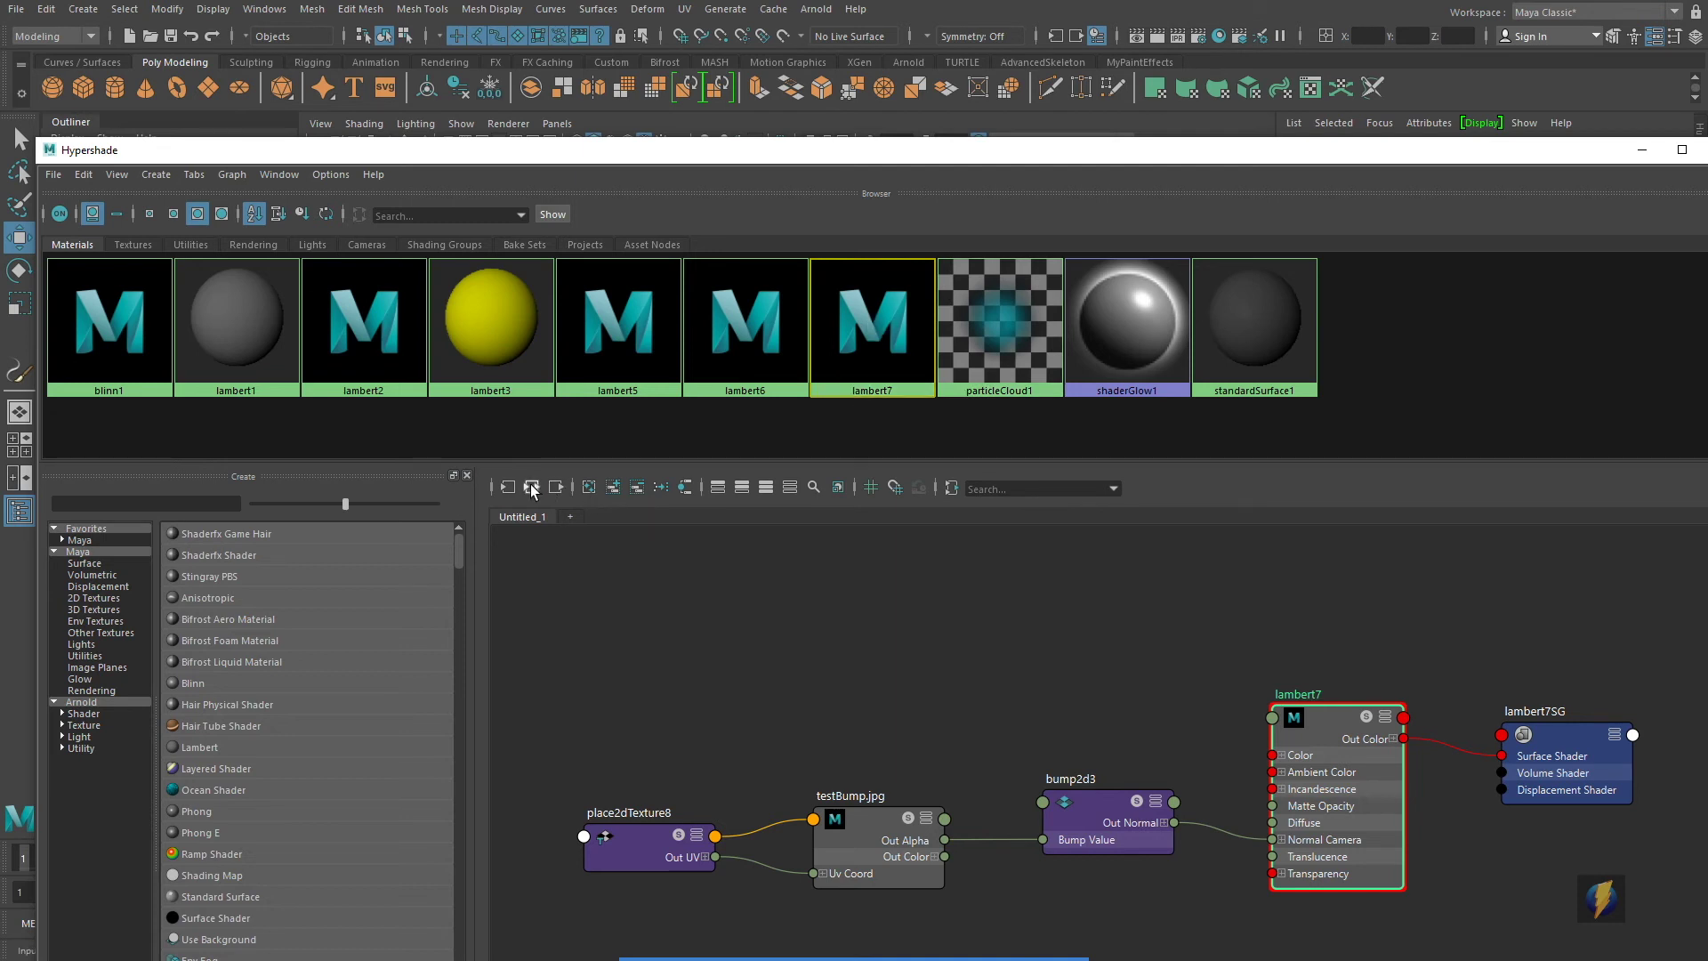
left_click(1097, 814)
Step: Set bump2d3's Bump Depth to 0.349 while viewing the plane up close, and close the Hypershade
left_click_drag(1336, 153, 1232, 670)
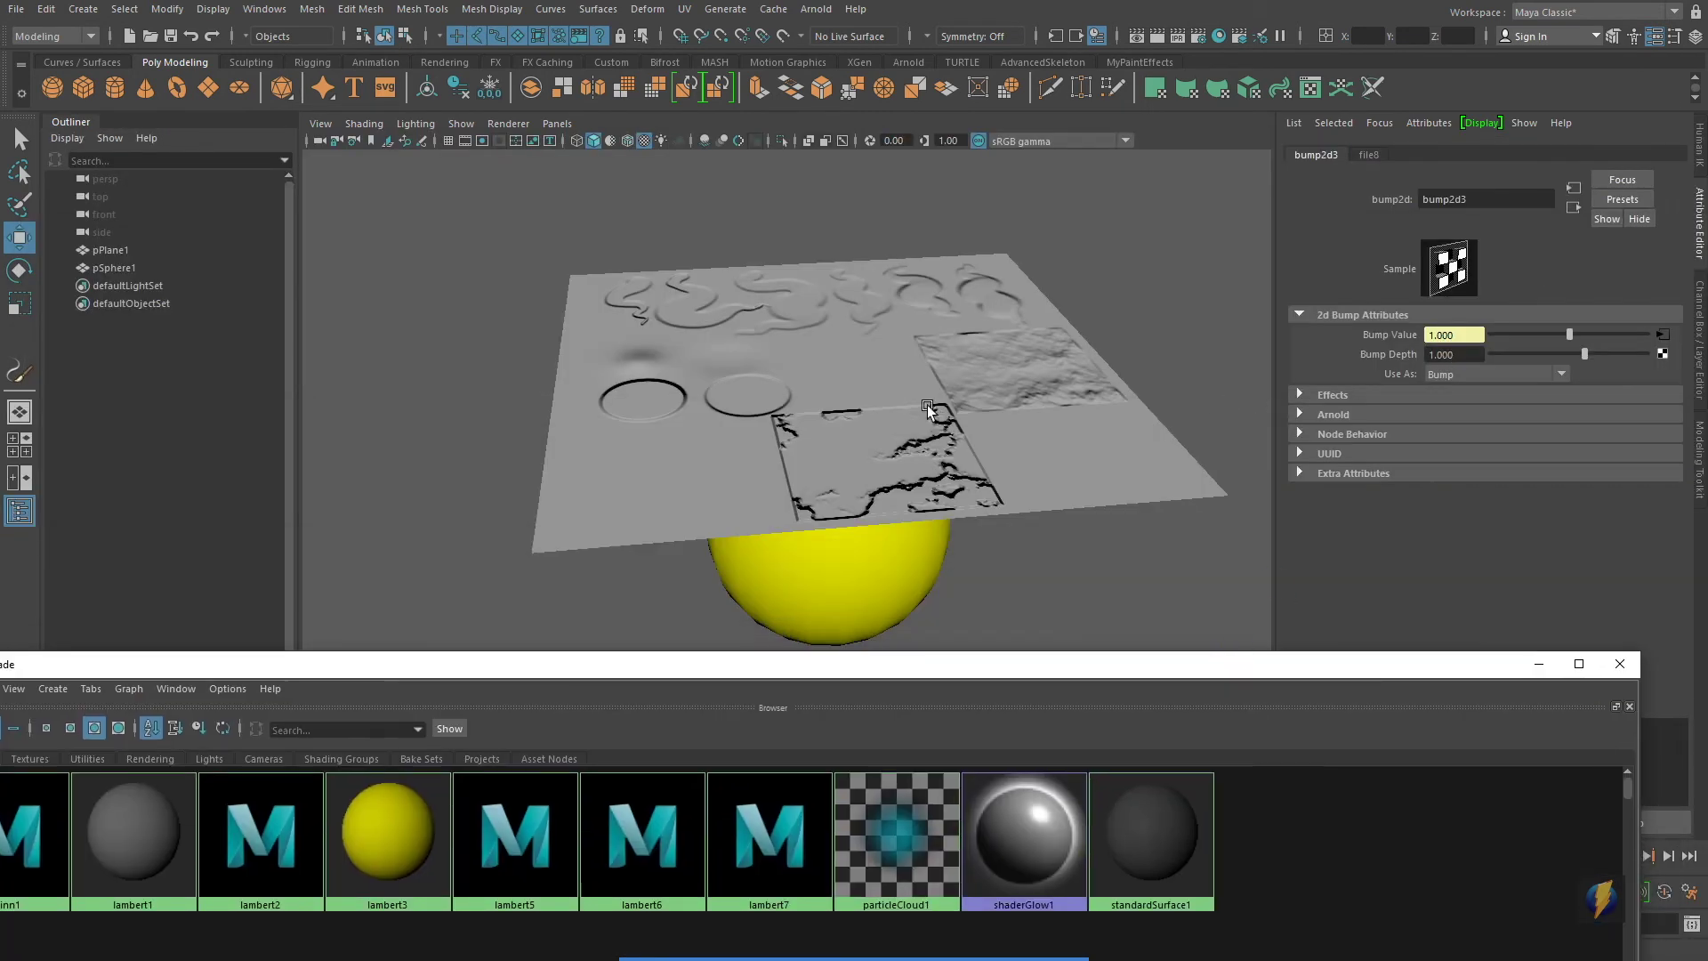
right_click_drag(926, 404, 980, 397, "alt")
left_click_drag(979, 397, 1012, 413, "alt")
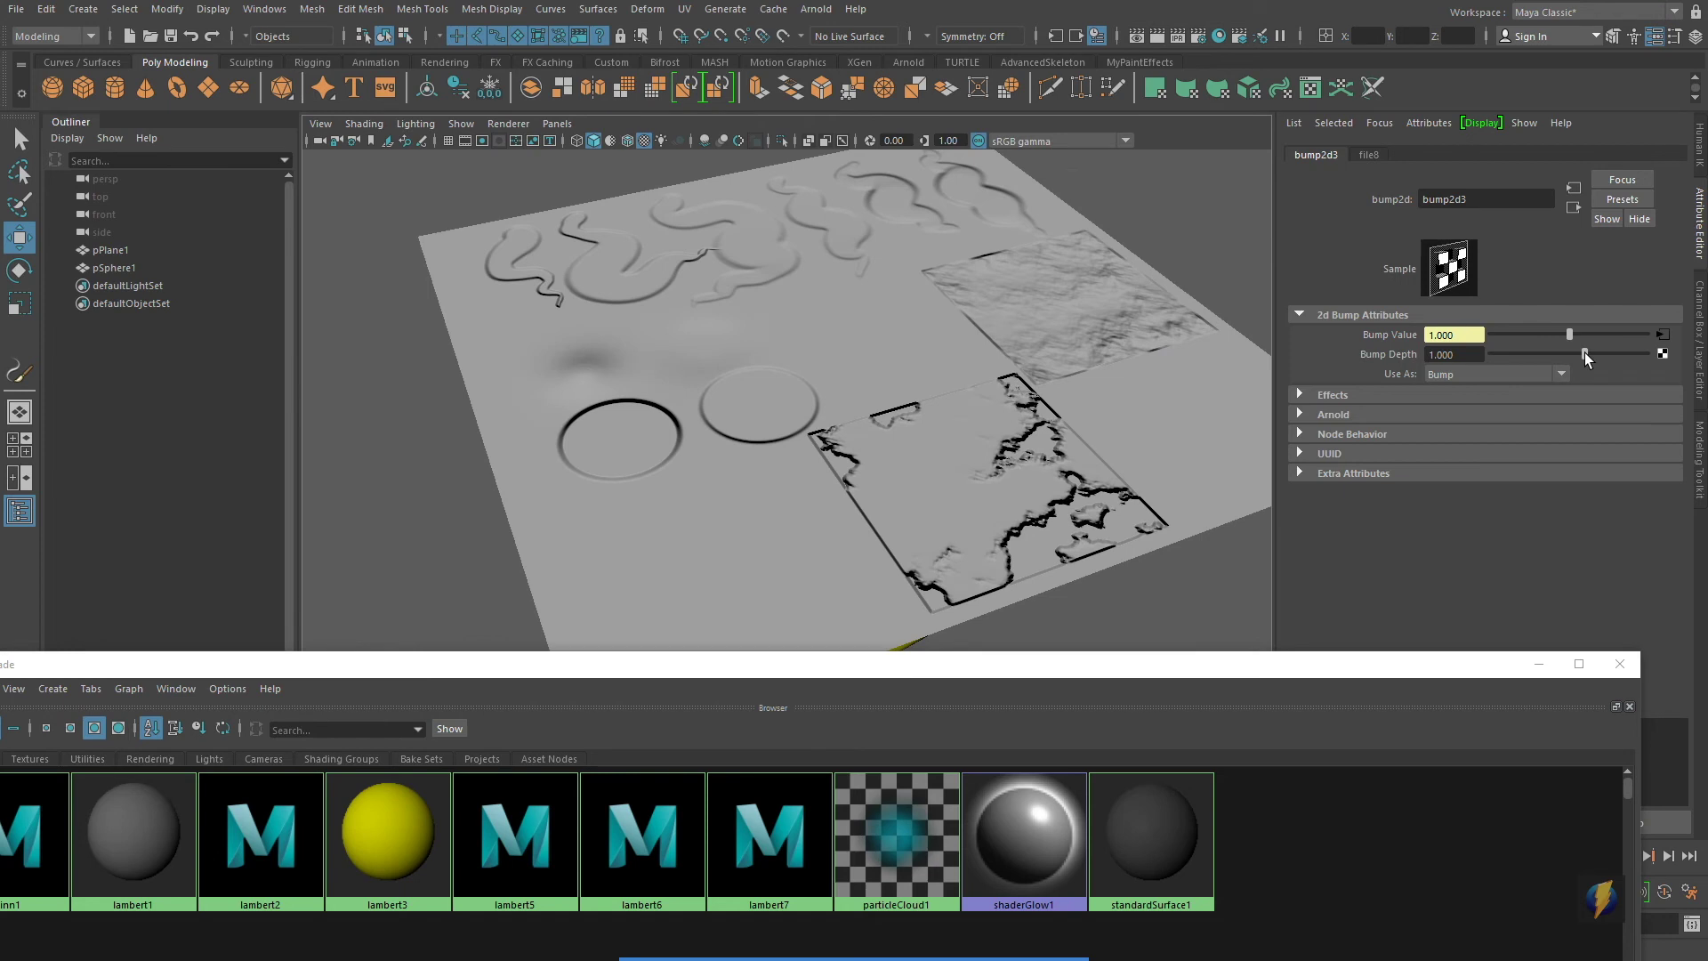
mouse_move(1586, 351)
left_mouse_down()
mouse_move(1567, 354)
mouse_move(1682, 354)
mouse_move(1575, 368)
left_mouse_up()
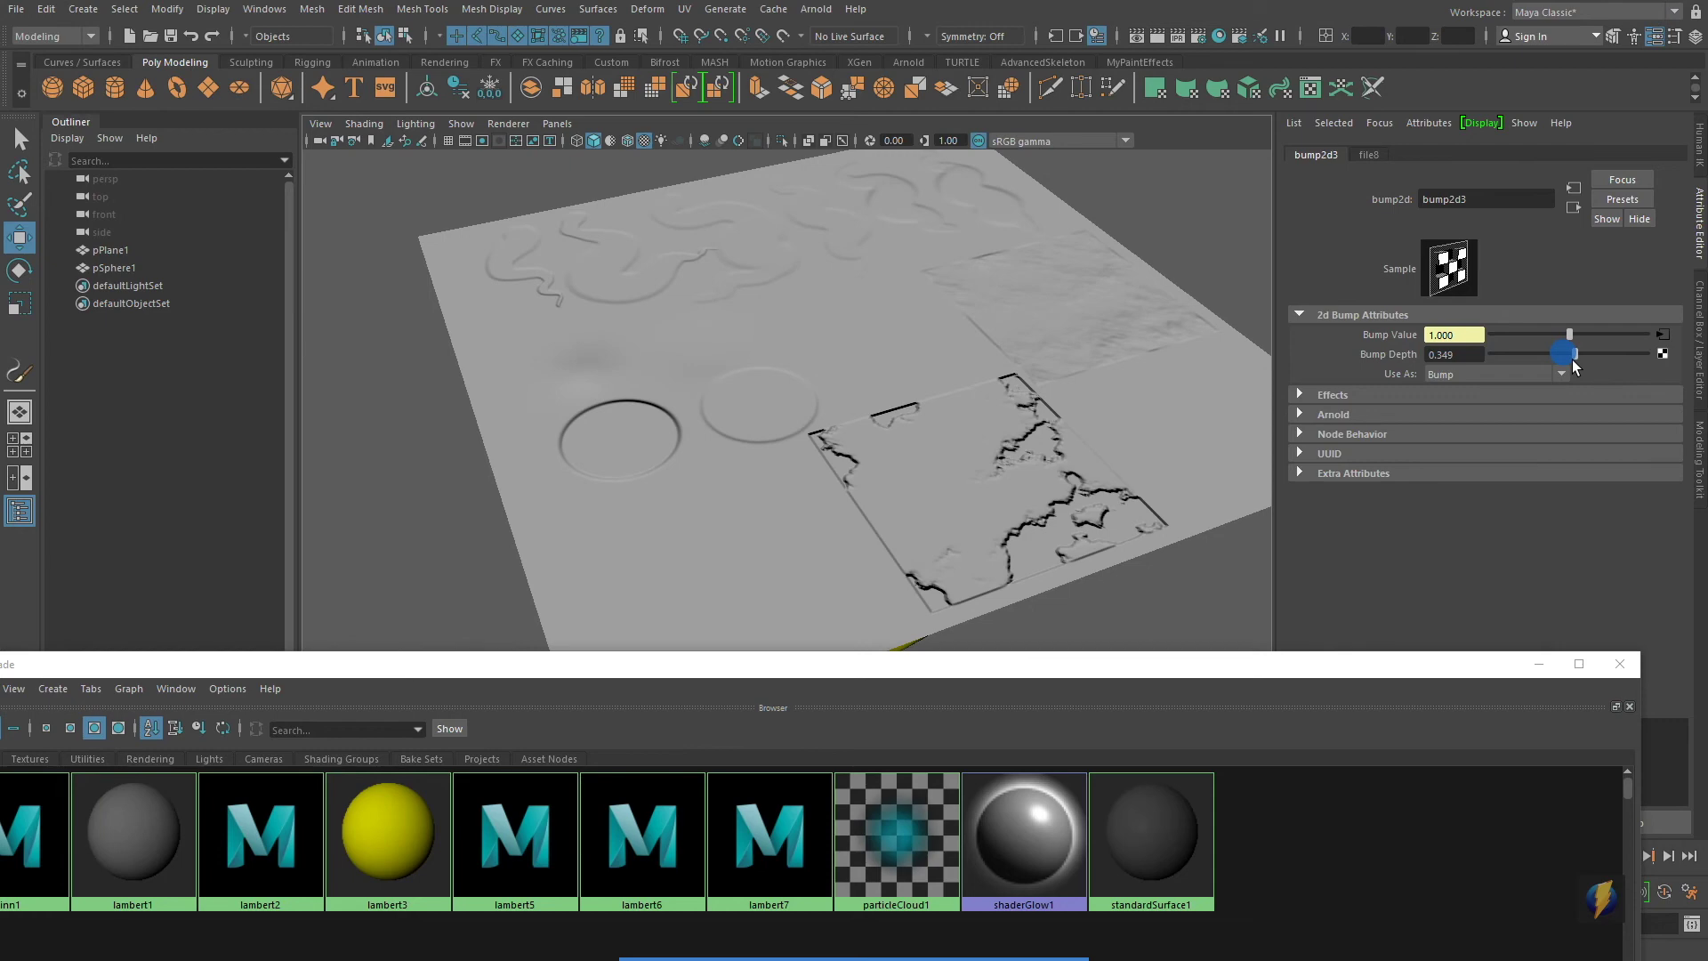
left_click(1616, 668)
Step: Create a spot light in the scene
left_click_drag(1032, 505, 984, 503, "alt")
right_click_drag(984, 504, 890, 452, "alt")
mouse_move(890, 452)
left_mouse_down("alt")
mouse_move(861, 499)
mouse_move(890, 452)
left_mouse_up("alt")
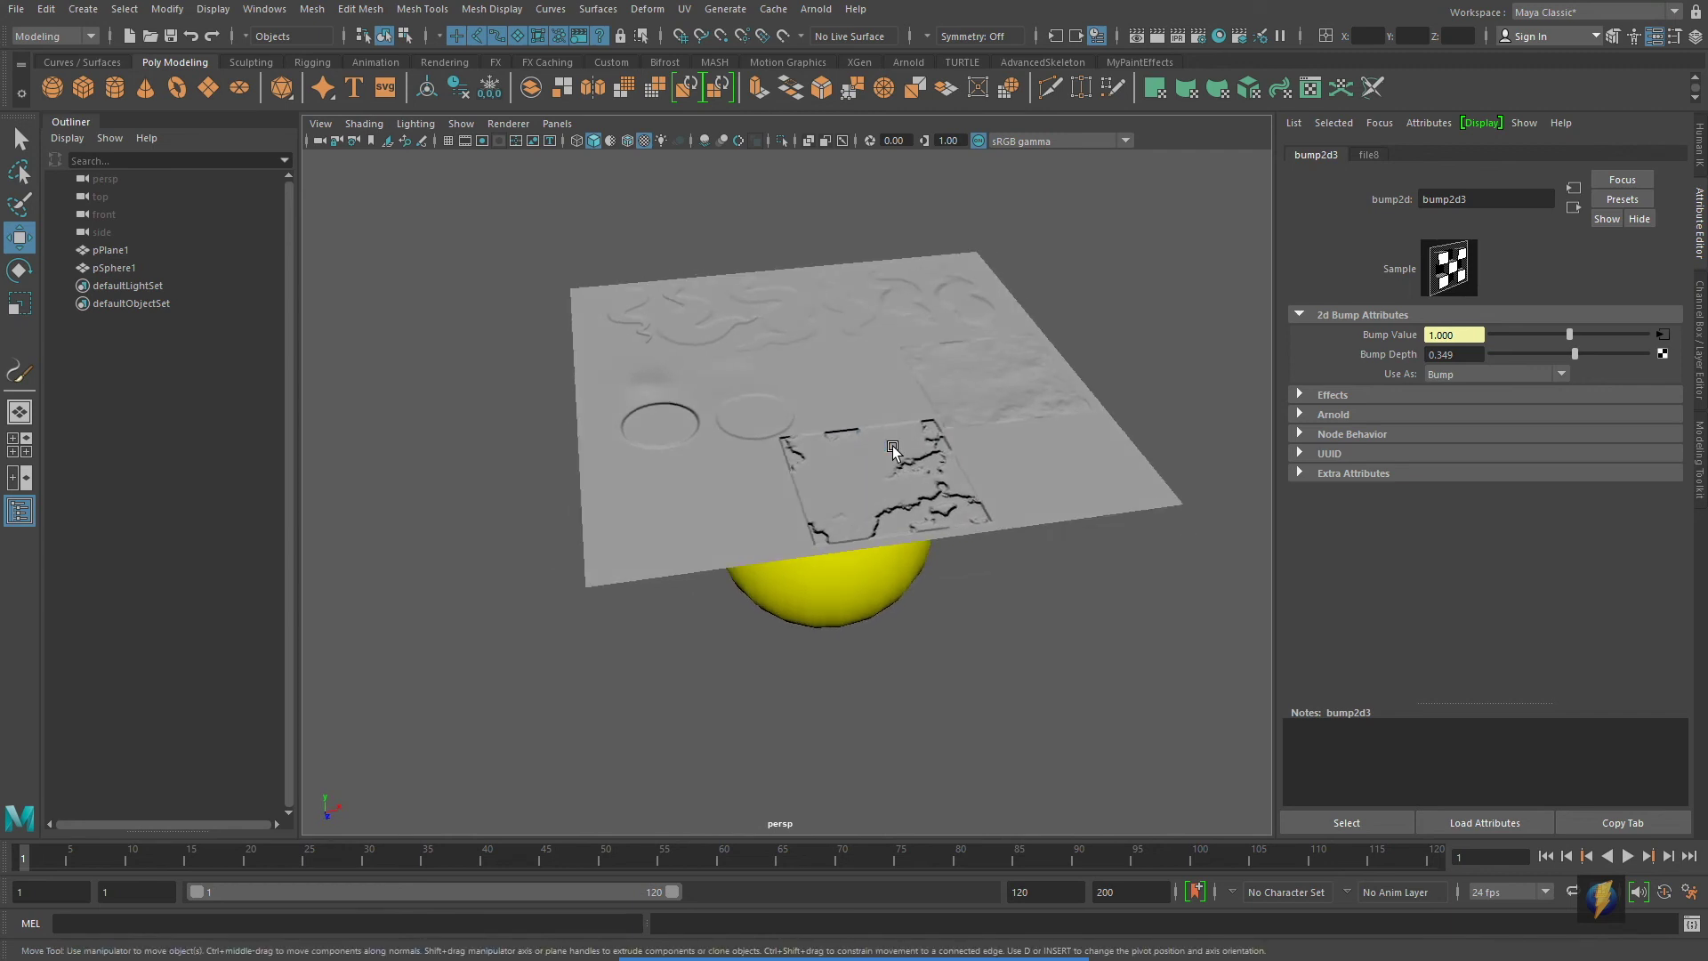
left_click(83, 9)
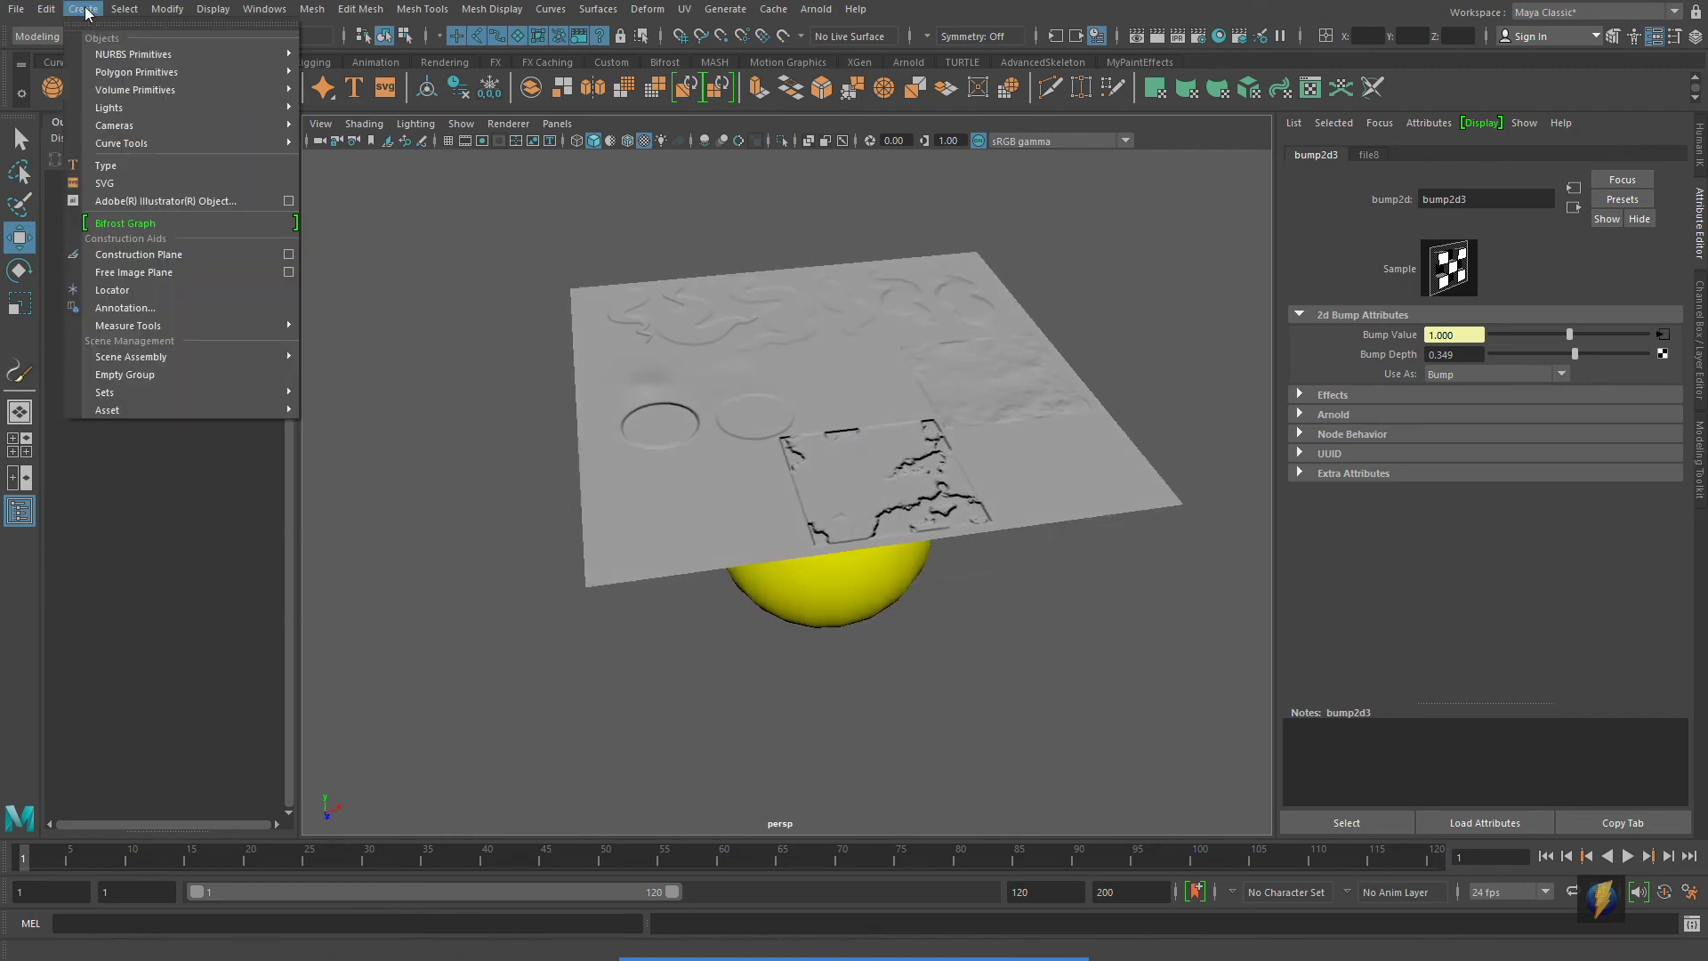
mouse_move(107, 108)
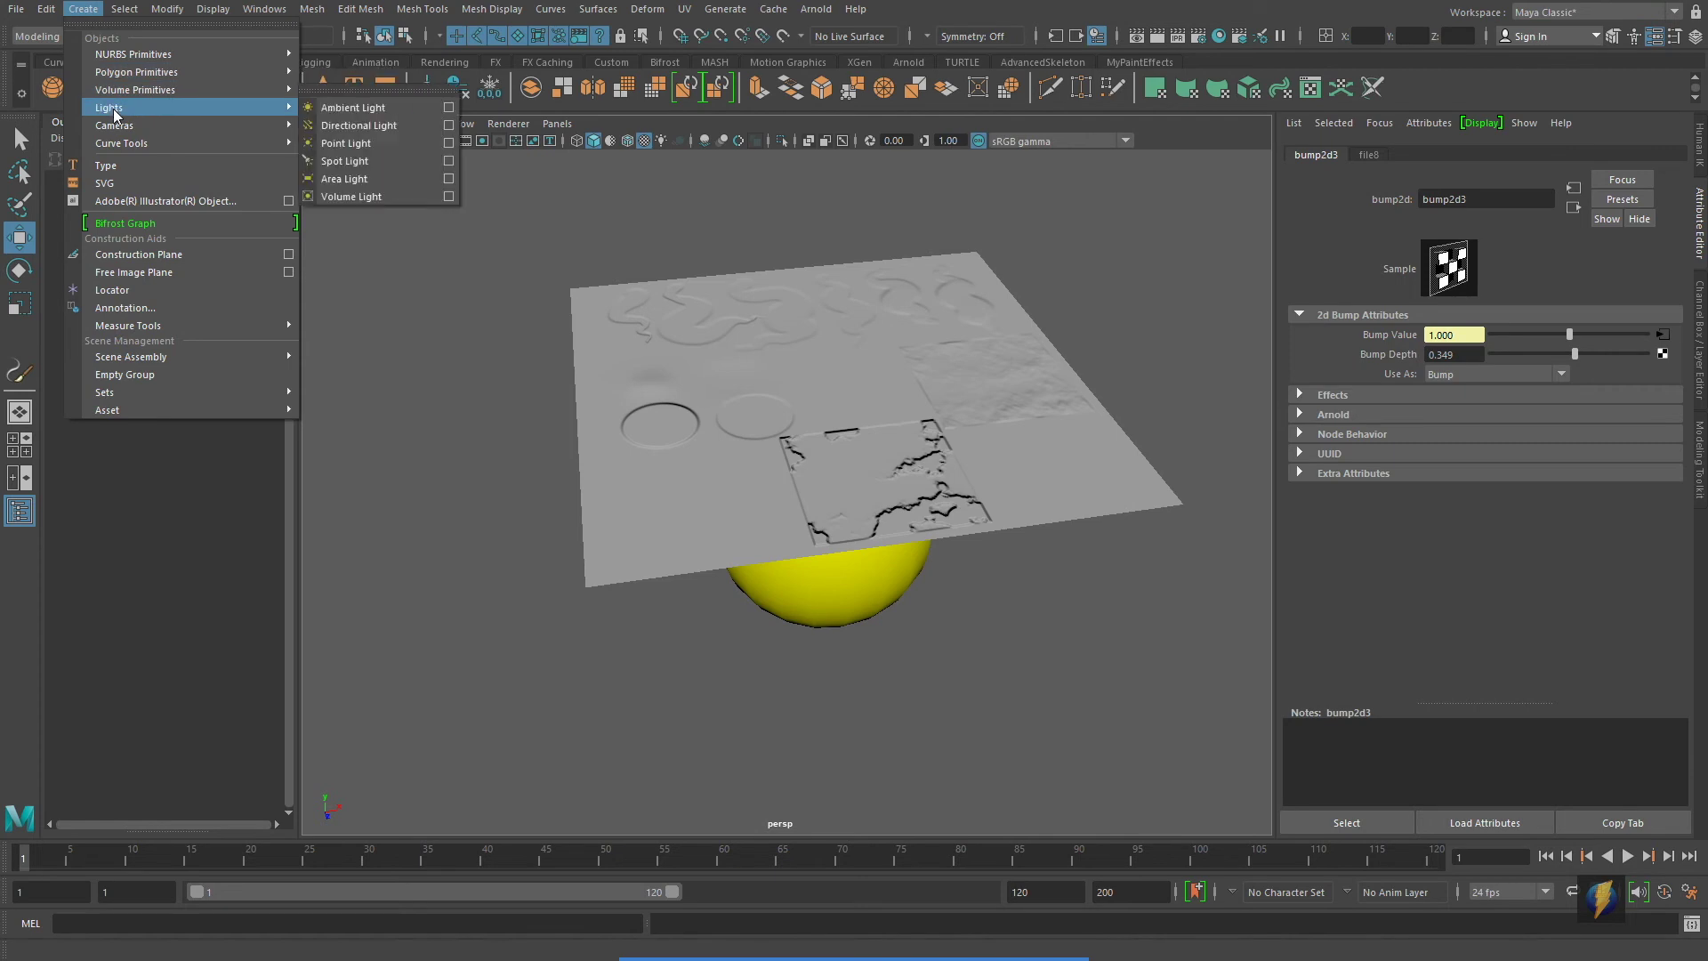
left_click(376, 161)
Step: Look through spotLight1 in the top view's pane and aim the light at the plane from an angle
key("space")
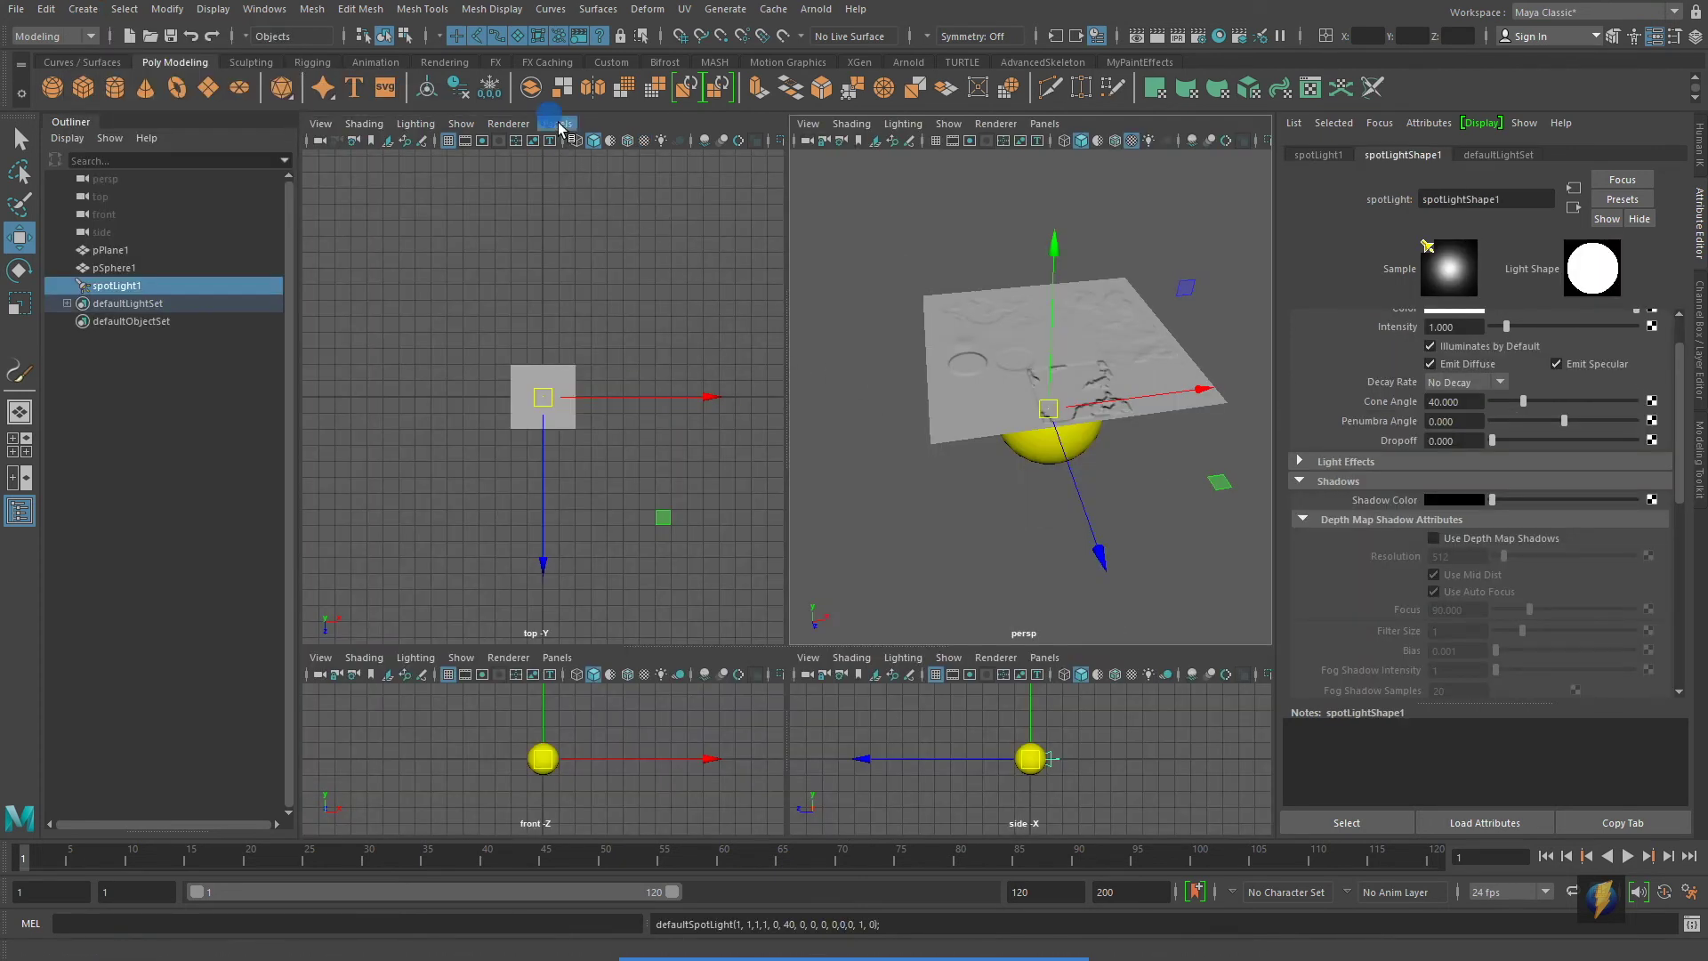
left_click(559, 124)
left_click(582, 188)
left_click_drag(577, 399, 621, 413, "alt")
Step: Display the perspective view with scene lighting and reposition the spot light over the plane by moving its own view
middle_click(1005, 450)
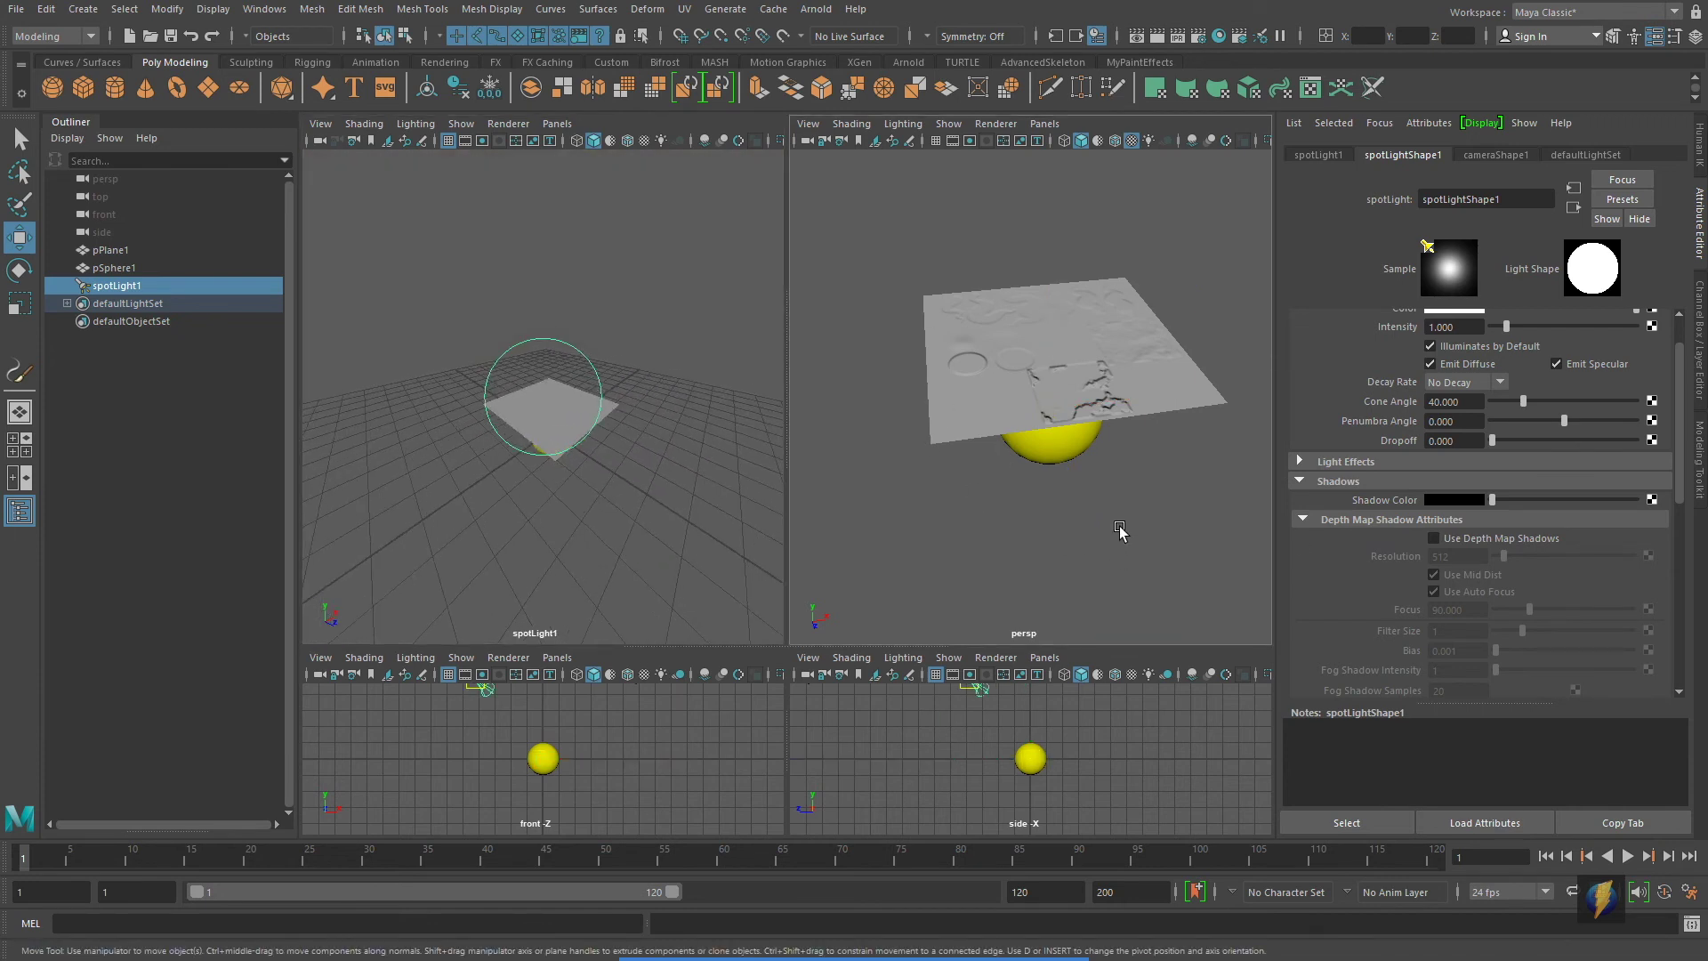
key("7")
key("7")
right_click_drag(635, 456, 489, 423, "alt")
mouse_move(629, 446)
left_mouse_down("alt")
mouse_move(584, 438)
mouse_move(604, 440)
left_mouse_up("alt")
right_click_drag(534, 461, 552, 467, "alt")
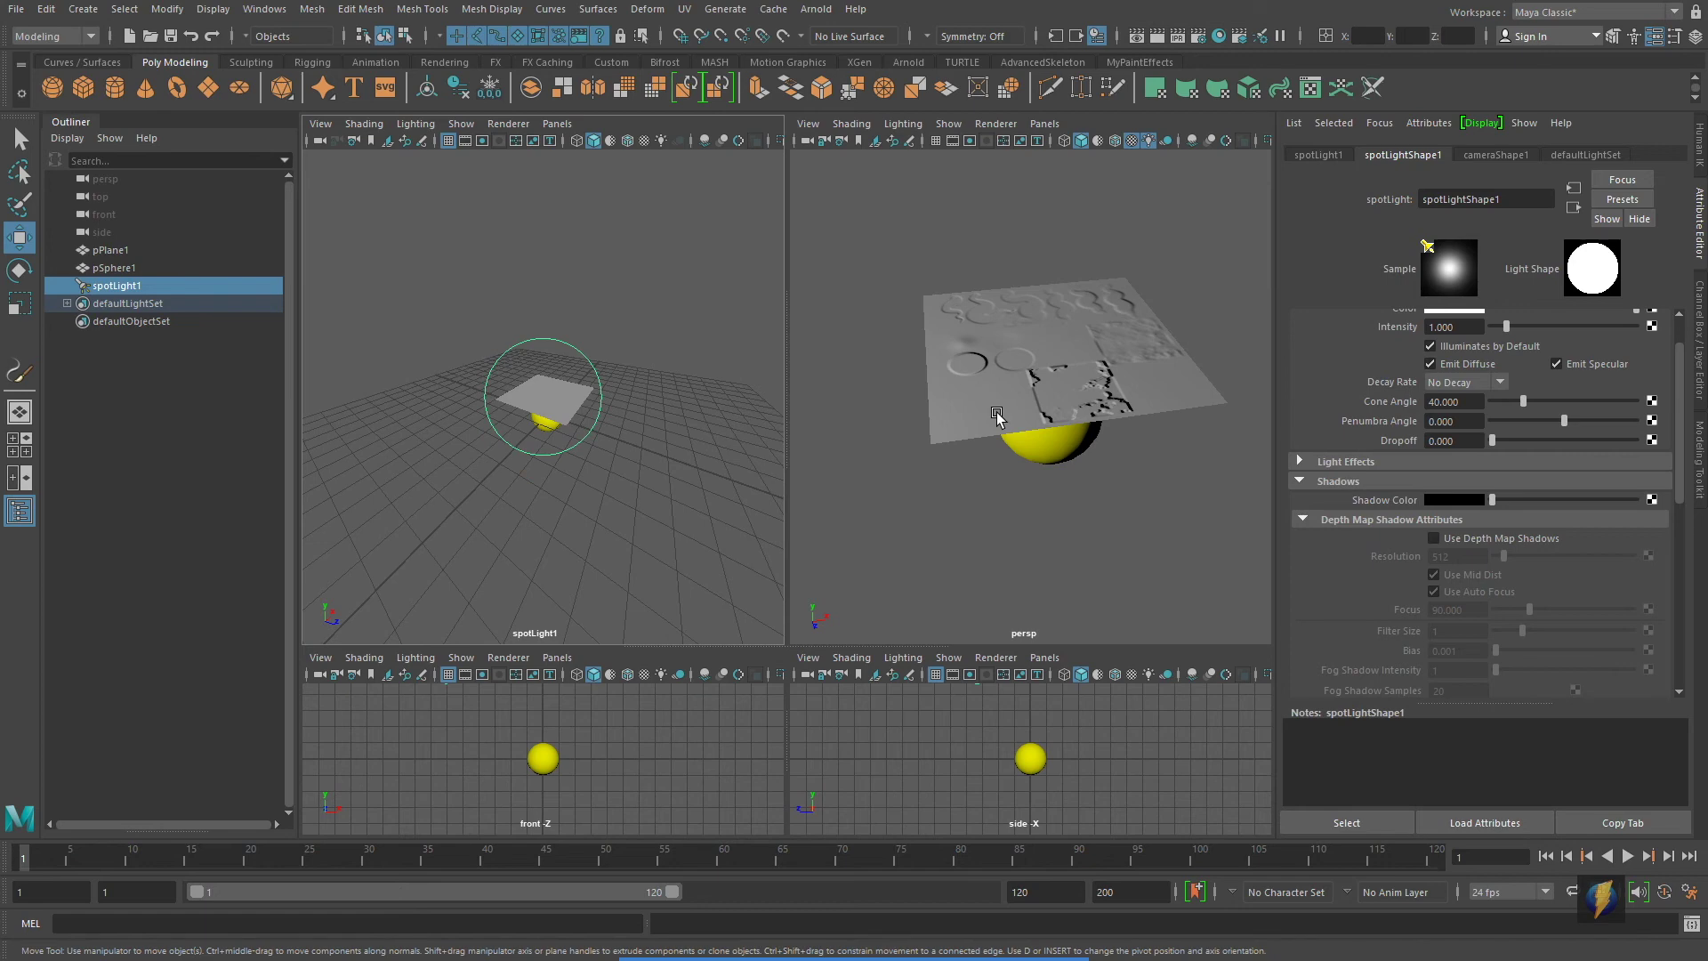
Step: Enlarge the perspective view, hide the Outliner, and examine the relief of the wavy brush strokes up close
key("space")
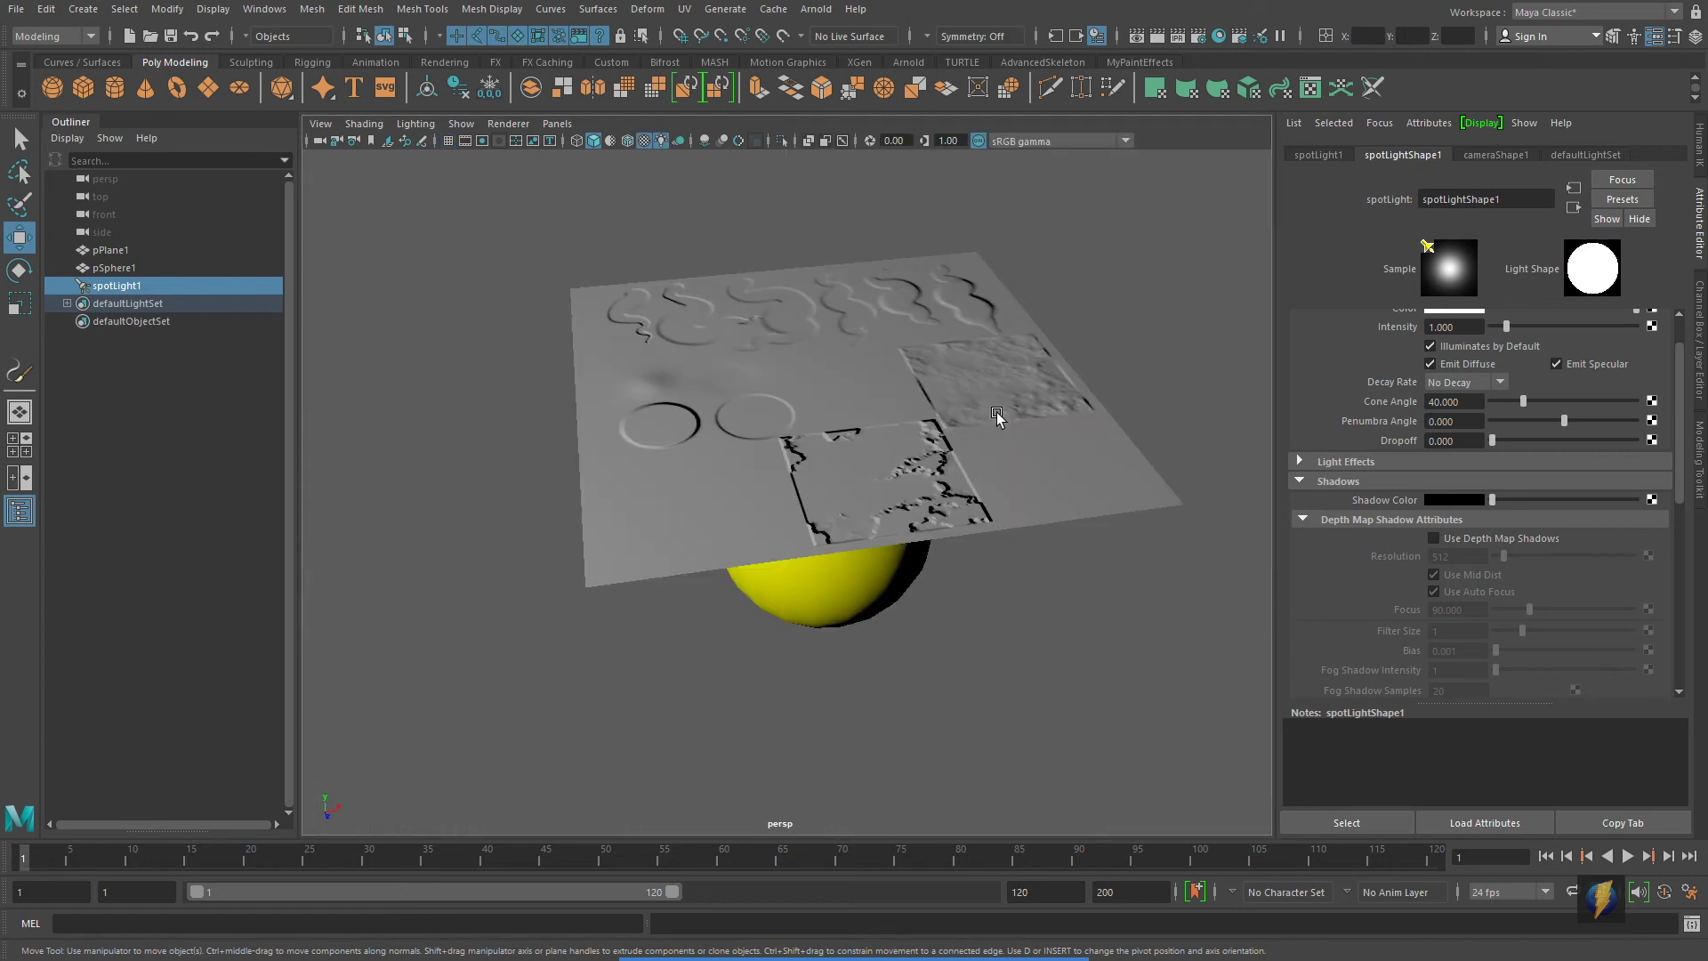
left_click(19, 511)
left_click_drag(534, 393, 517, 435, "alt")
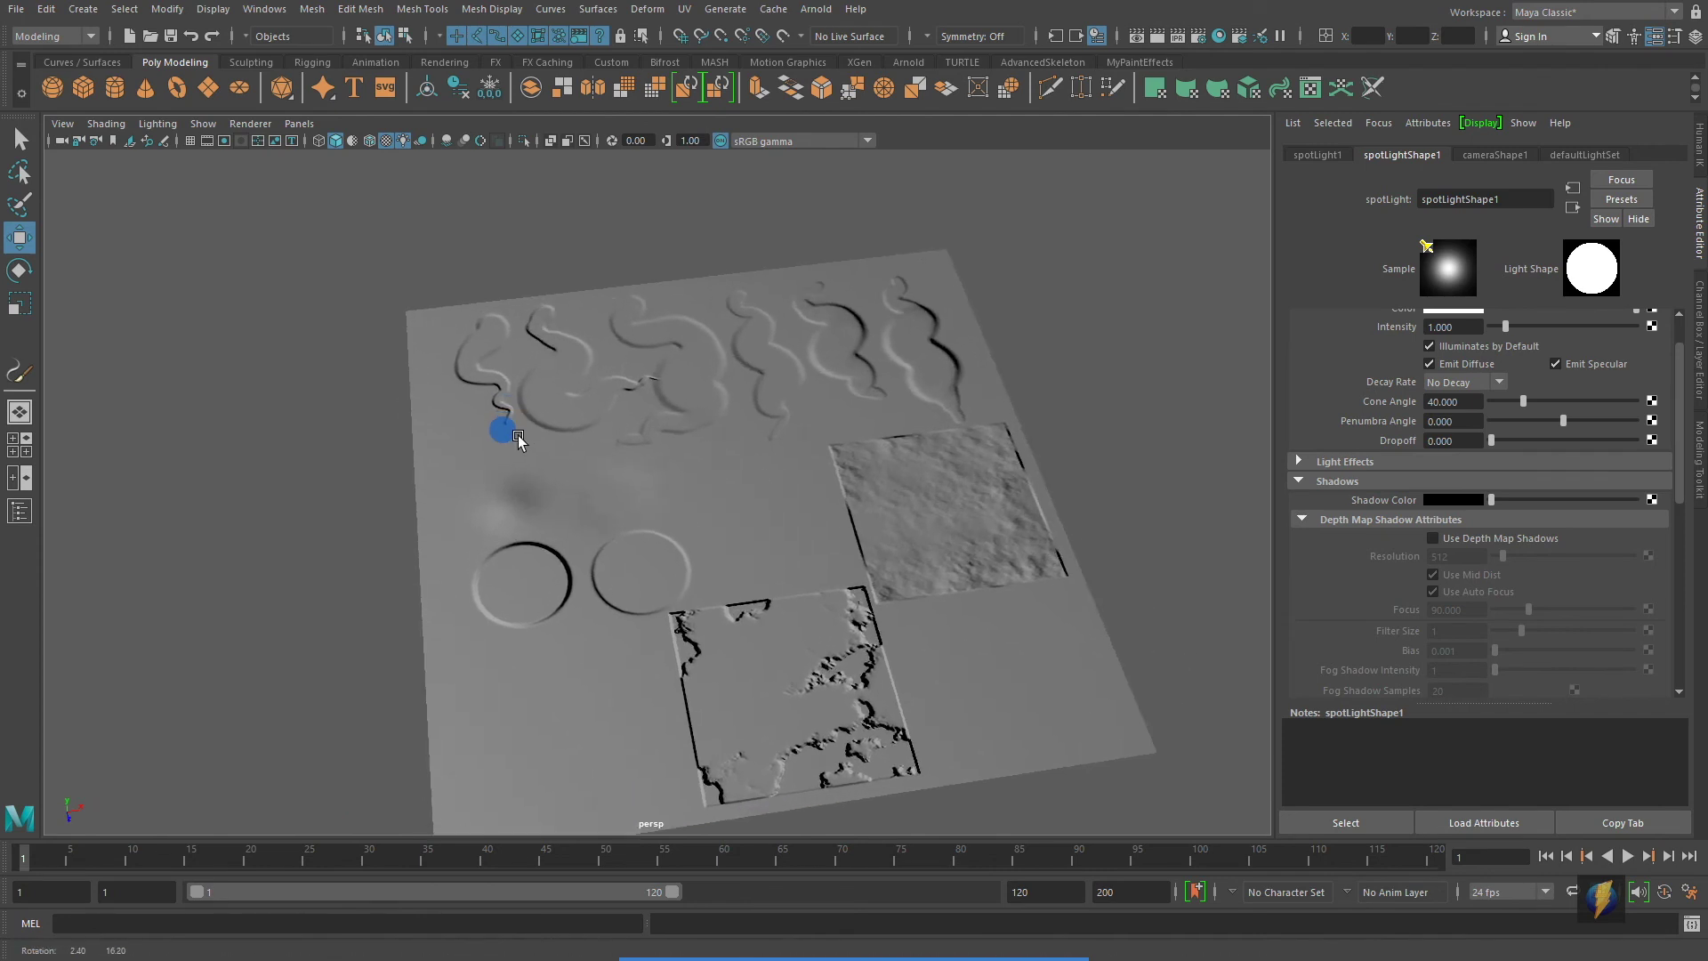
middle_click_drag(544, 360, 605, 502, "alt")
right_click_drag(623, 498, 867, 472, "alt")
left_click_drag(686, 462, 659, 461, "alt")
mouse_move(507, 485)
right_mouse_down("alt")
mouse_move(587, 487)
mouse_move(510, 475)
right_mouse_up("alt")
middle_click_drag(510, 470, 493, 364, "alt")
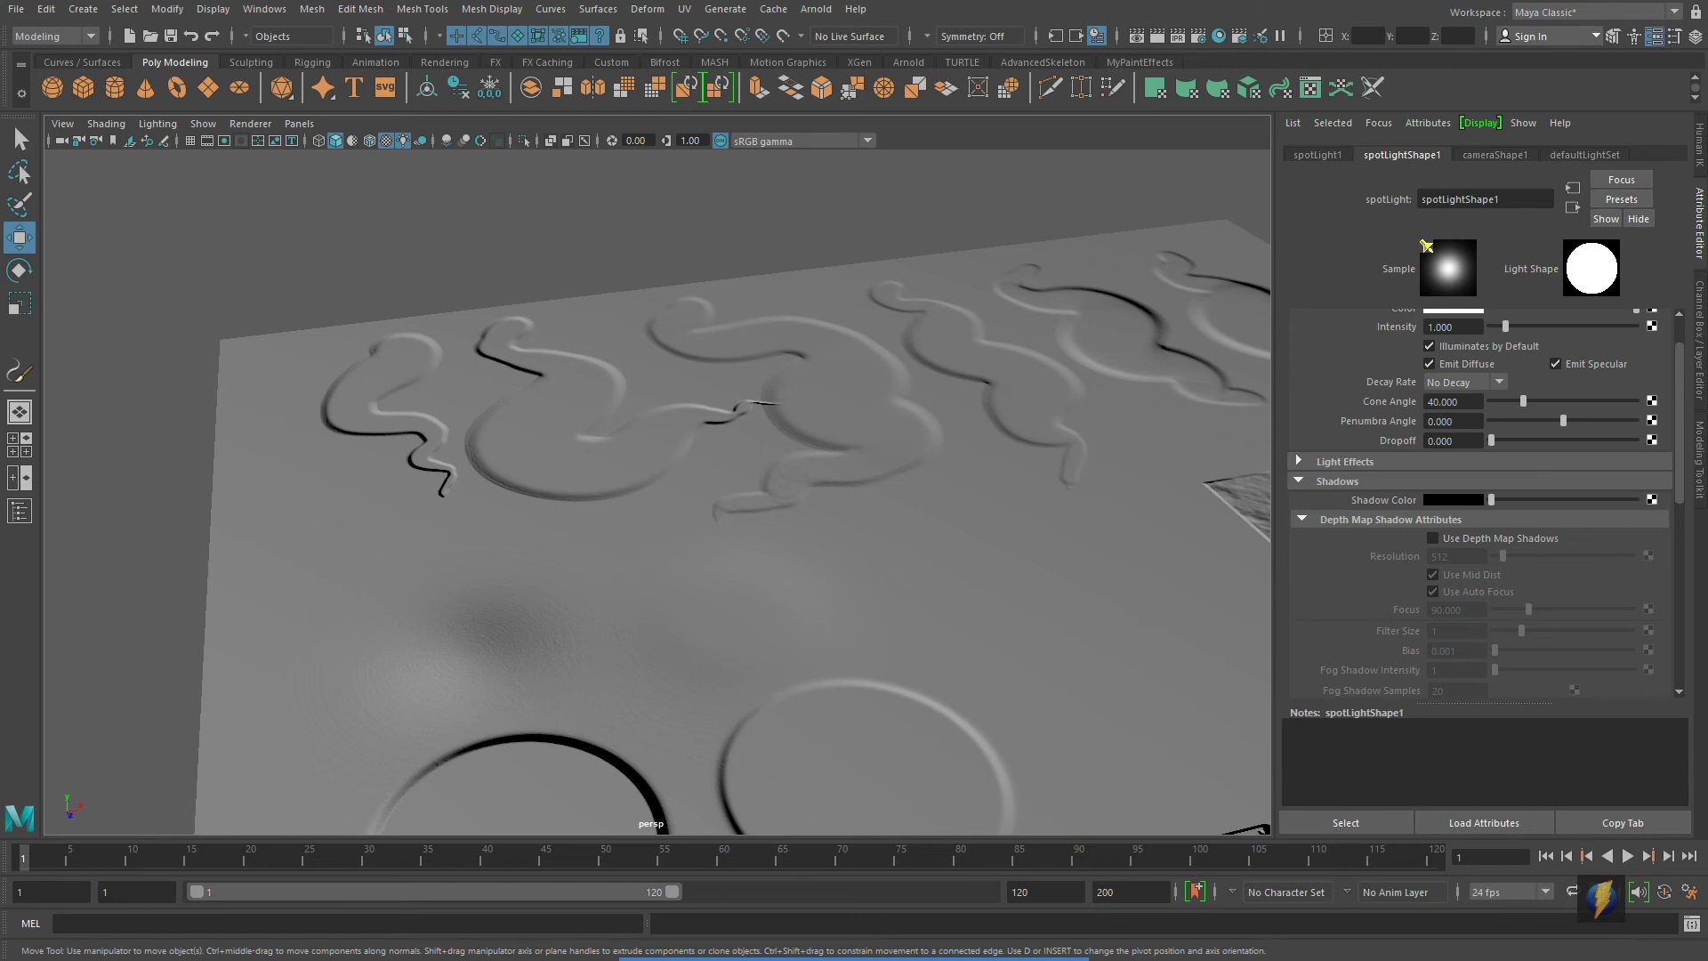
middle_click_drag(509, 495, 320, 584, "alt")
mouse_move(789, 516)
middle_mouse_down("alt")
mouse_move(712, 559)
mouse_move(732, 534)
middle_mouse_up("alt")
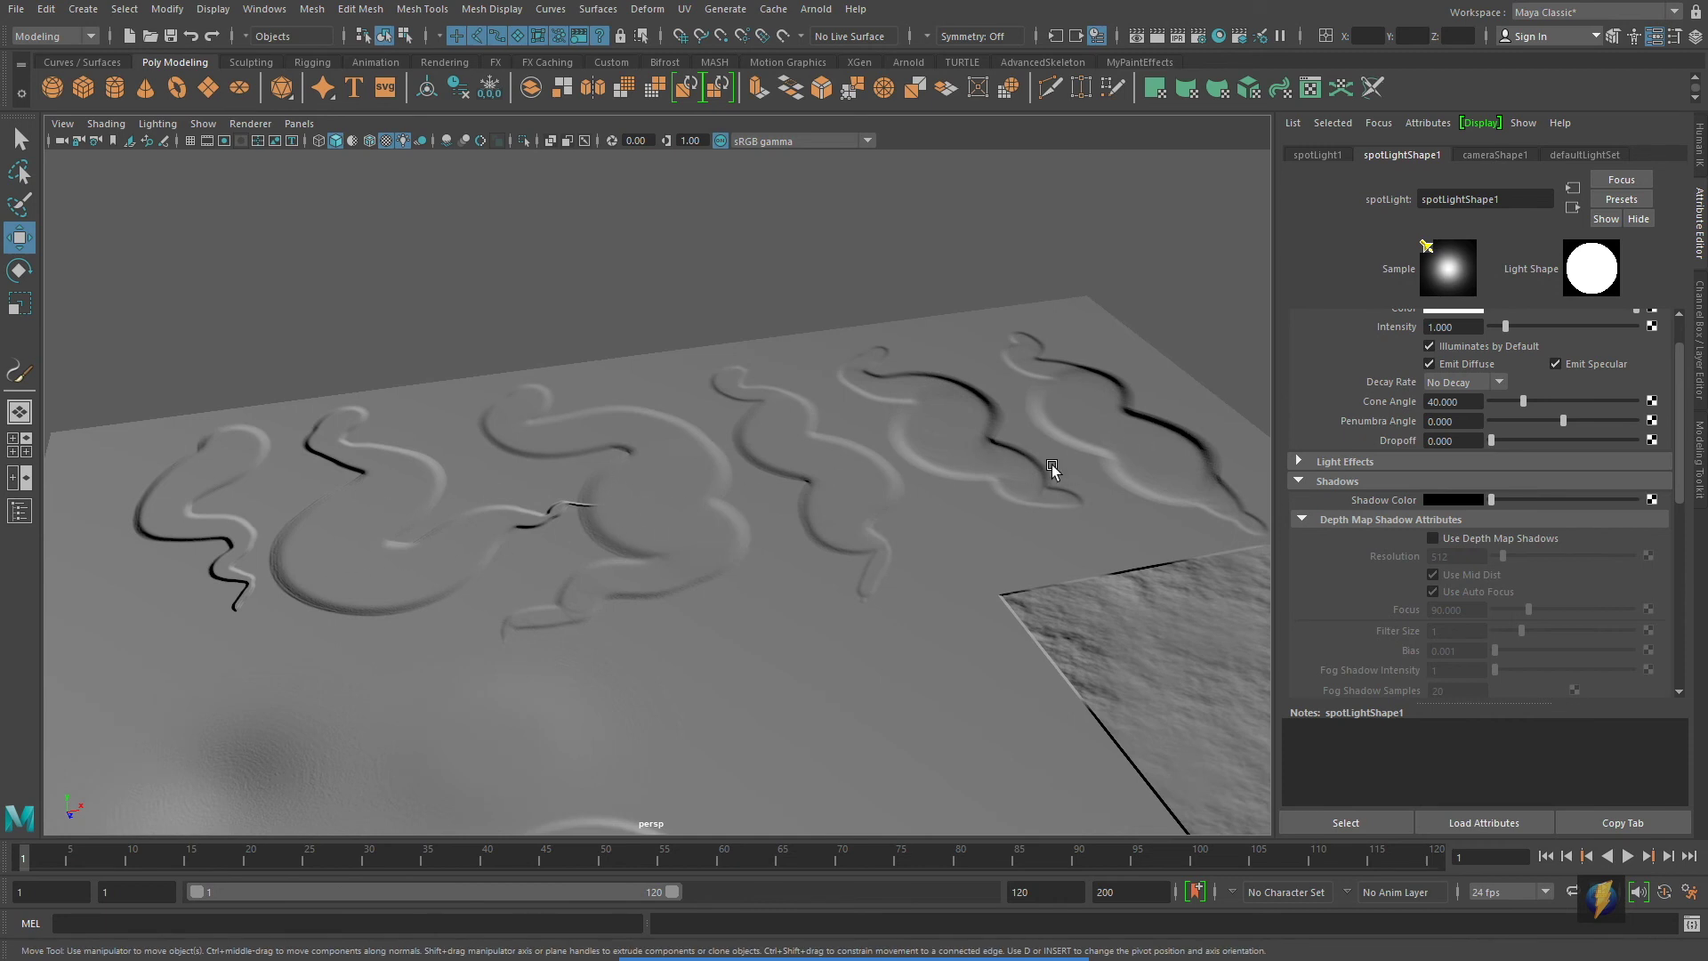
right_click_drag(932, 573, 787, 588, "alt")
middle_click_drag(787, 588, 873, 408, "alt")
Step: Examine the relief of the soft-edged spots and the two circles on the plane
left_click_drag(873, 407, 881, 472, "alt")
left_click_drag(513, 523, 557, 521, "alt")
right_click_drag(559, 523, 776, 557, "alt")
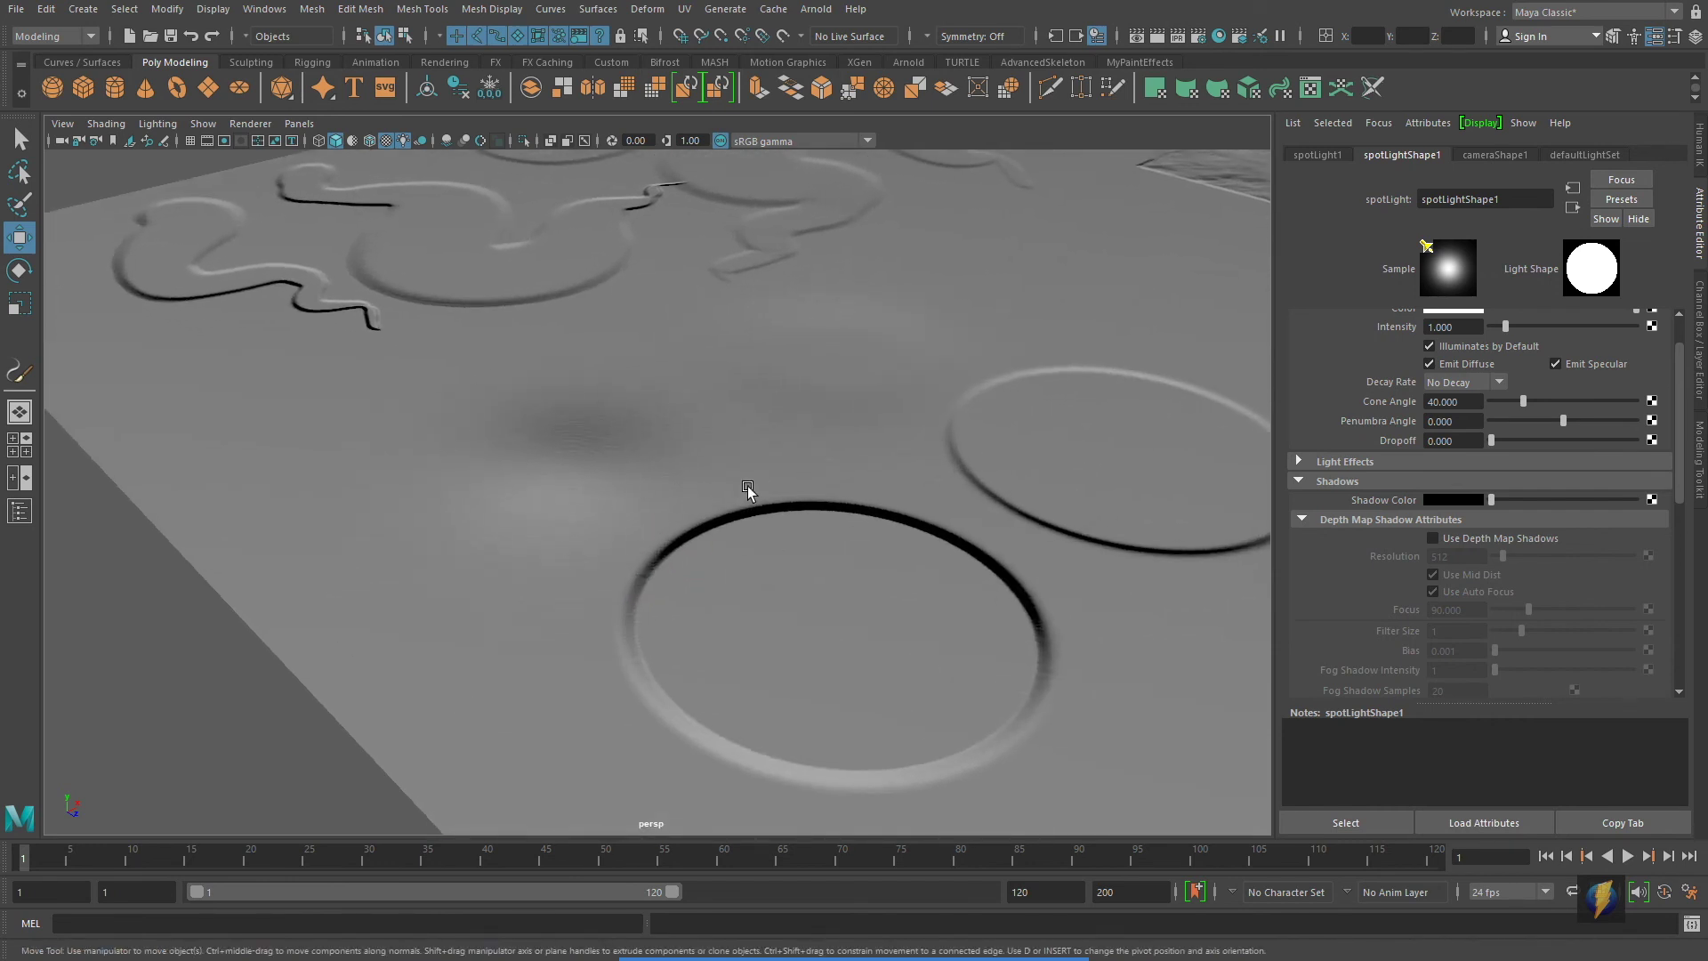
middle_click_drag(748, 489, 668, 549, "alt")
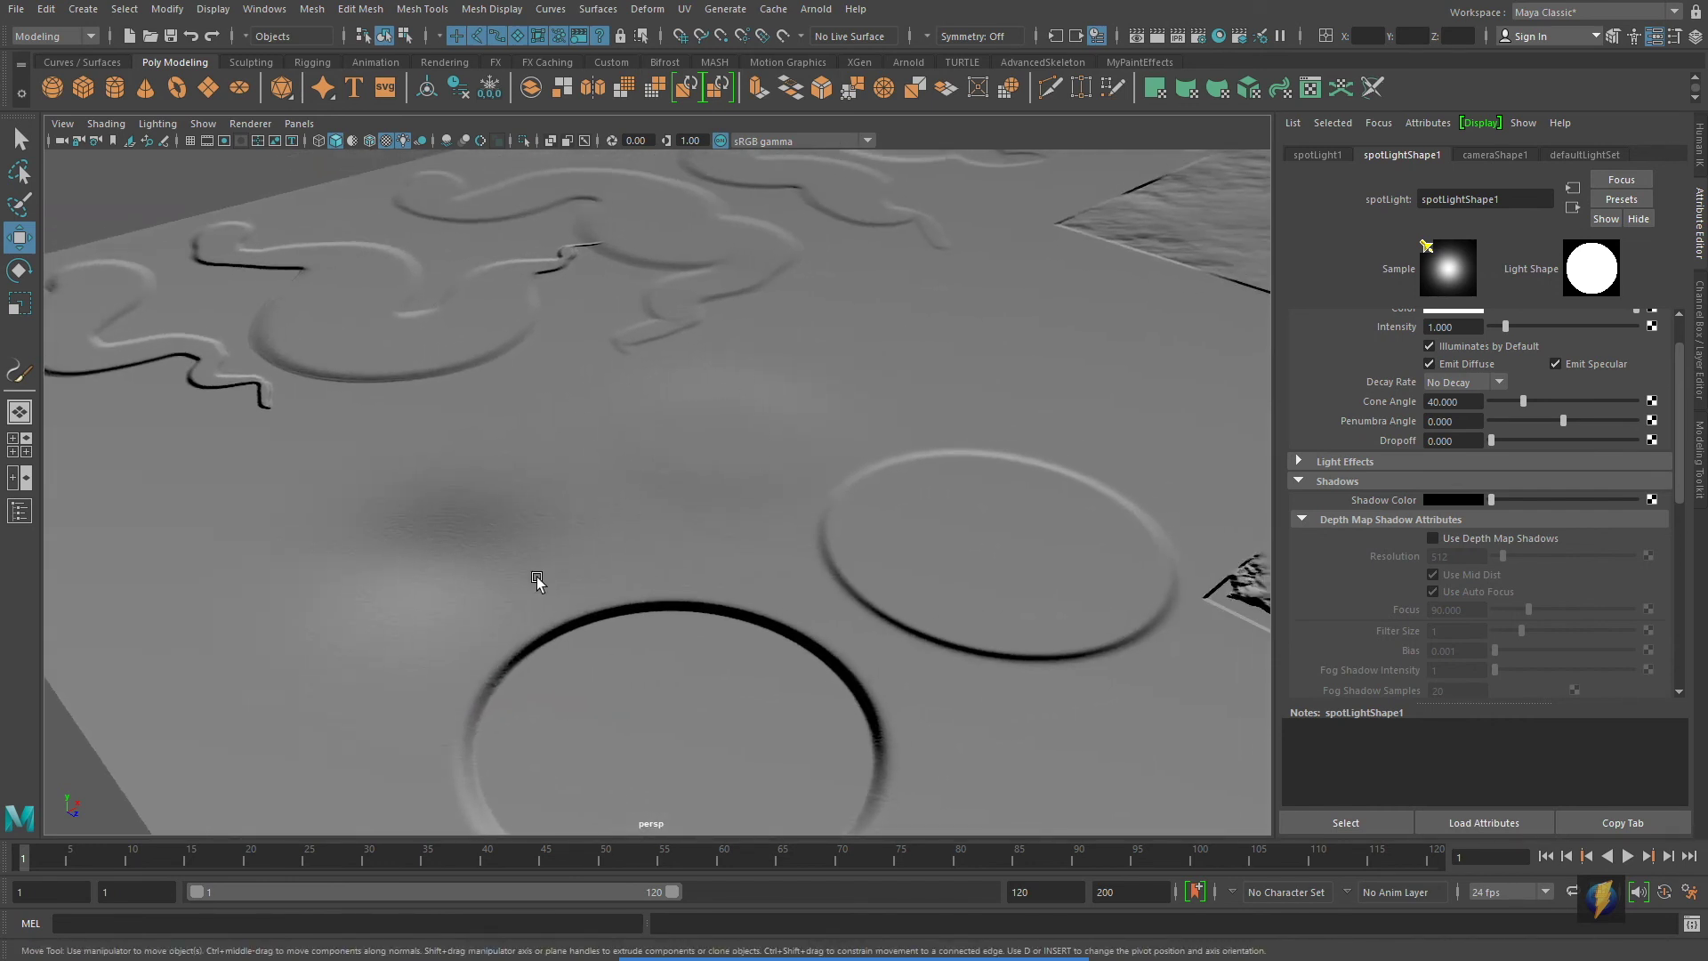
middle_click_drag(537, 580, 445, 485, "alt")
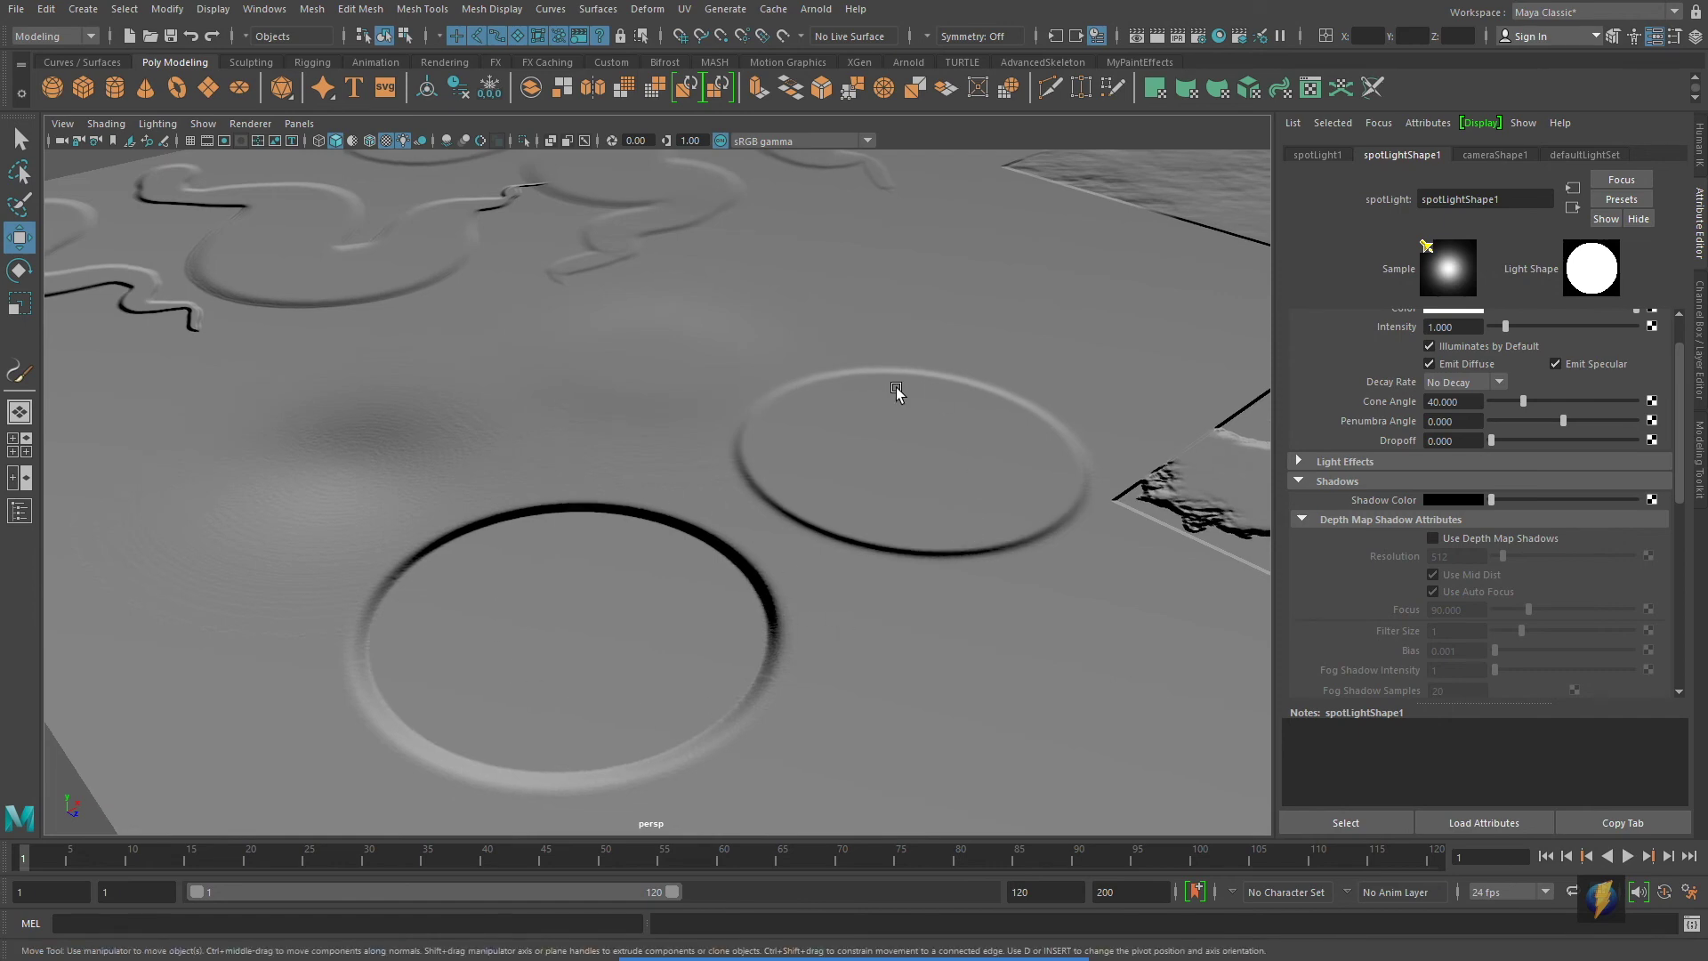
right_click_drag(1067, 477, 854, 464, "alt")
Step: Examine the rough, rock-like square of the bump texture from close up and from different angles
middle_click_drag(1036, 445, 614, 607, "alt")
left_click_drag(1011, 485, 891, 489, "alt")
right_click_drag(890, 489, 1033, 493, "alt")
middle_click_drag(1034, 493, 866, 509, "alt")
right_click_drag(718, 528, 808, 526, "alt")
left_click_drag(809, 526, 743, 519, "alt")
right_click_drag(734, 520, 809, 520, "alt")
mouse_move(808, 520)
left_mouse_down("alt")
mouse_move(792, 503)
mouse_move(806, 537)
left_mouse_up("alt")
mouse_move(806, 537)
right_mouse_down("alt")
mouse_move(864, 526)
mouse_move(790, 521)
right_mouse_up("alt")
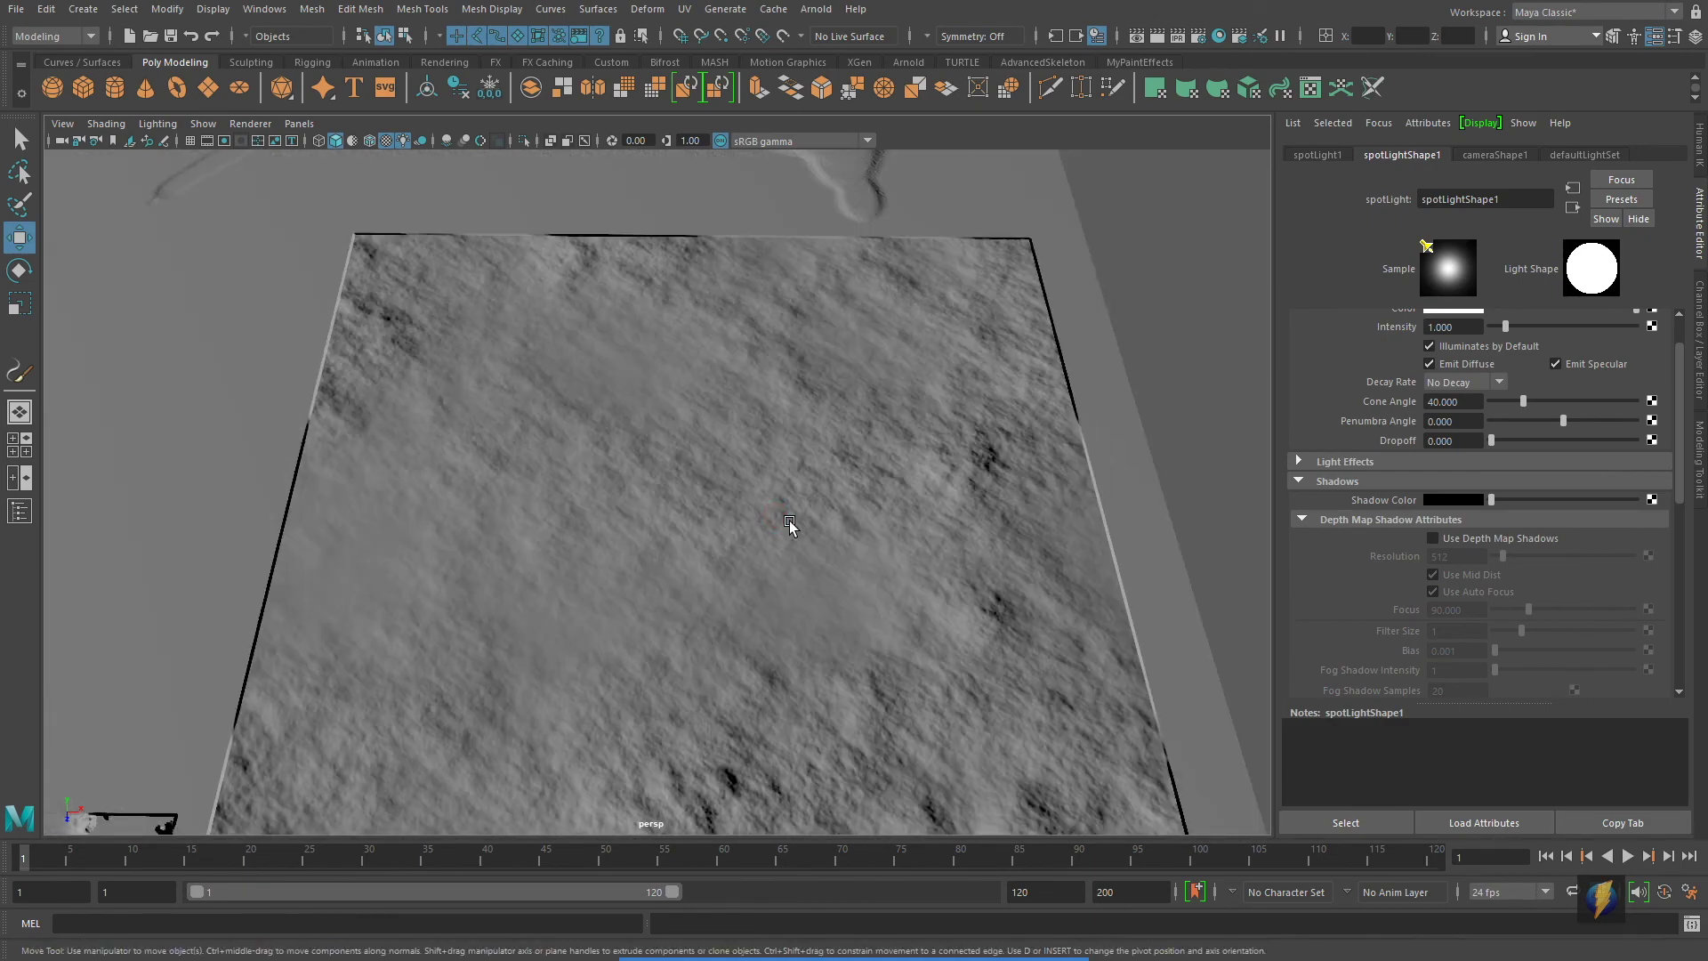
left_click_drag(740, 550, 744, 465, "alt")
Step: Examine the square with jagged, high-contrast edges, and compare all the bump areas across the whole plane
left_click_drag(901, 481, 506, 545, "alt")
right_click_drag(509, 551, 762, 393, "alt")
middle_click_drag(763, 393, 810, 343, "alt")
left_click_drag(810, 343, 822, 398, "alt")
middle_click_drag(862, 405, 785, 429, "alt")
left_click_drag(783, 430, 785, 412, "alt")
right_click_drag(705, 434, 744, 436, "alt")
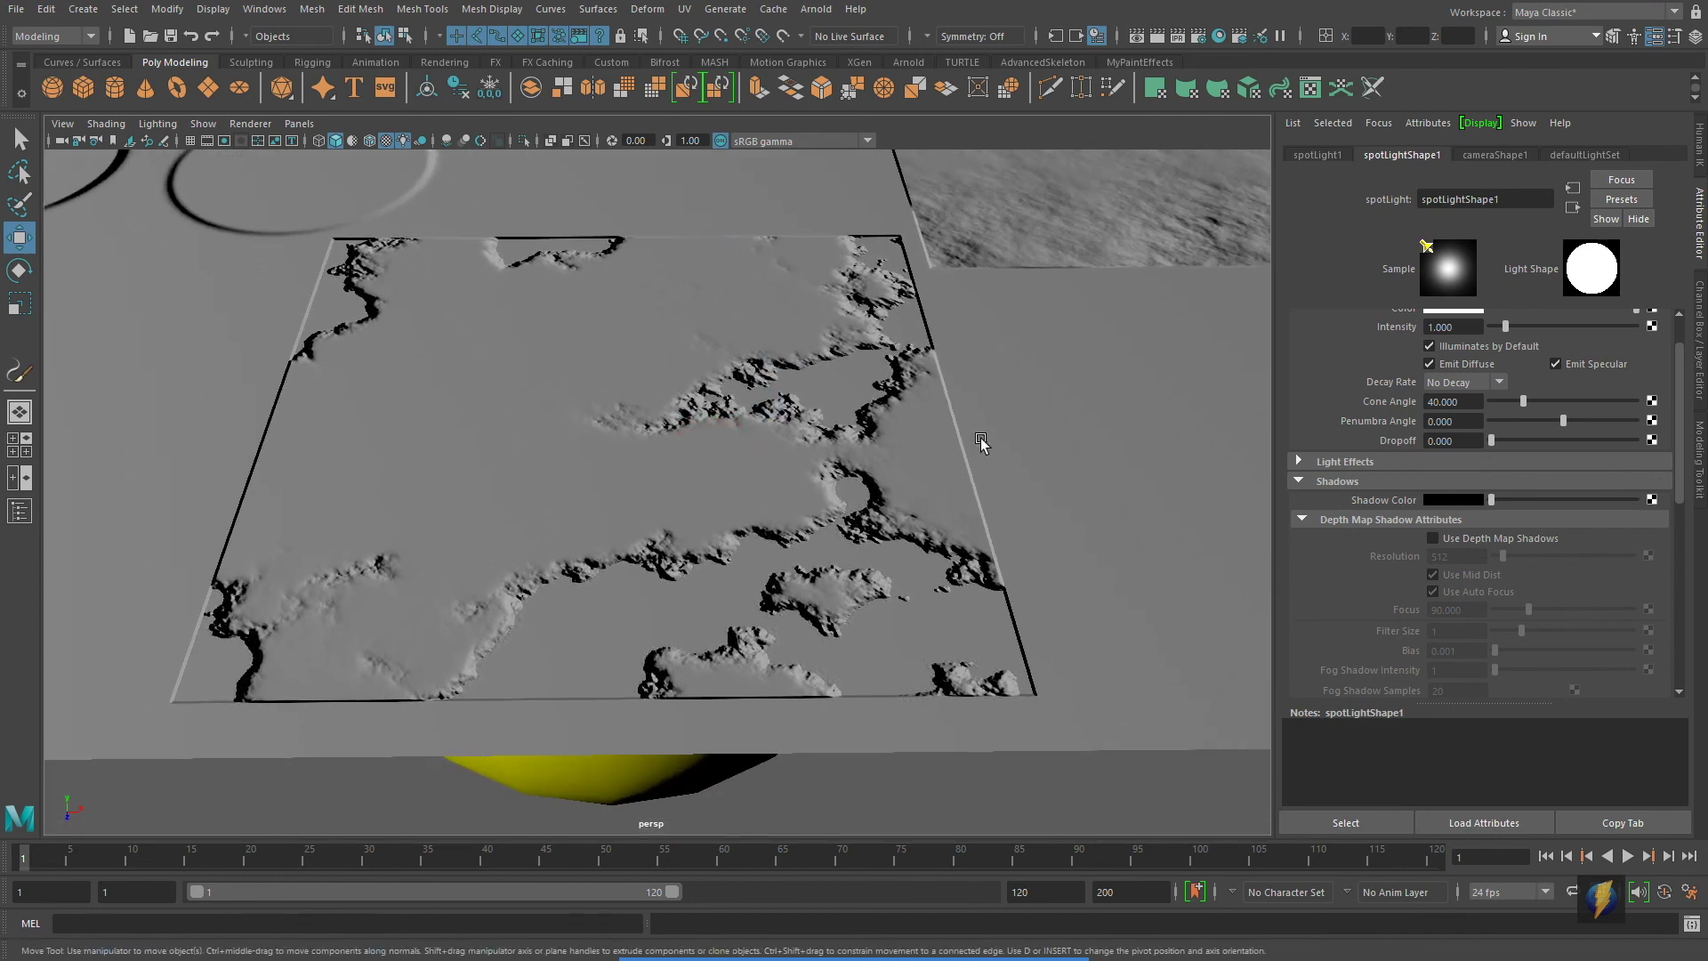
right_click_drag(977, 435, 477, 436, "alt")
middle_click_drag(694, 396, 769, 540, "alt")
left_click_drag(756, 537, 744, 531, "alt")
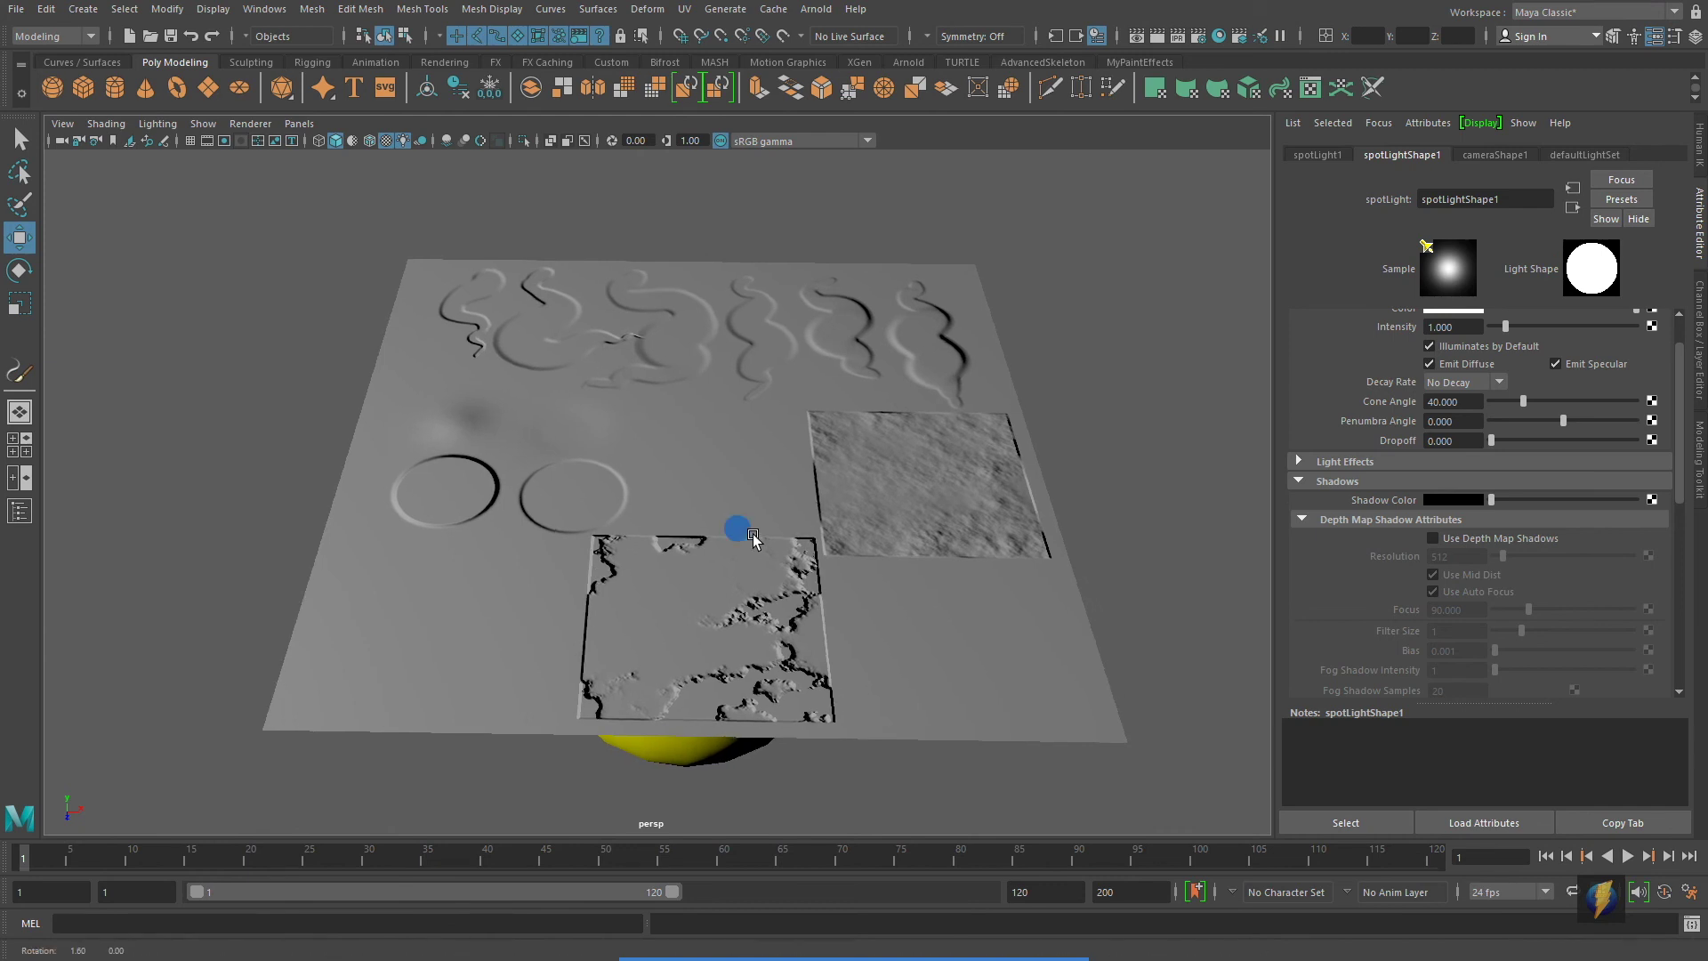
right_click_drag(743, 531, 771, 520, "alt")
middle_click_drag(798, 517, 786, 523, "alt")
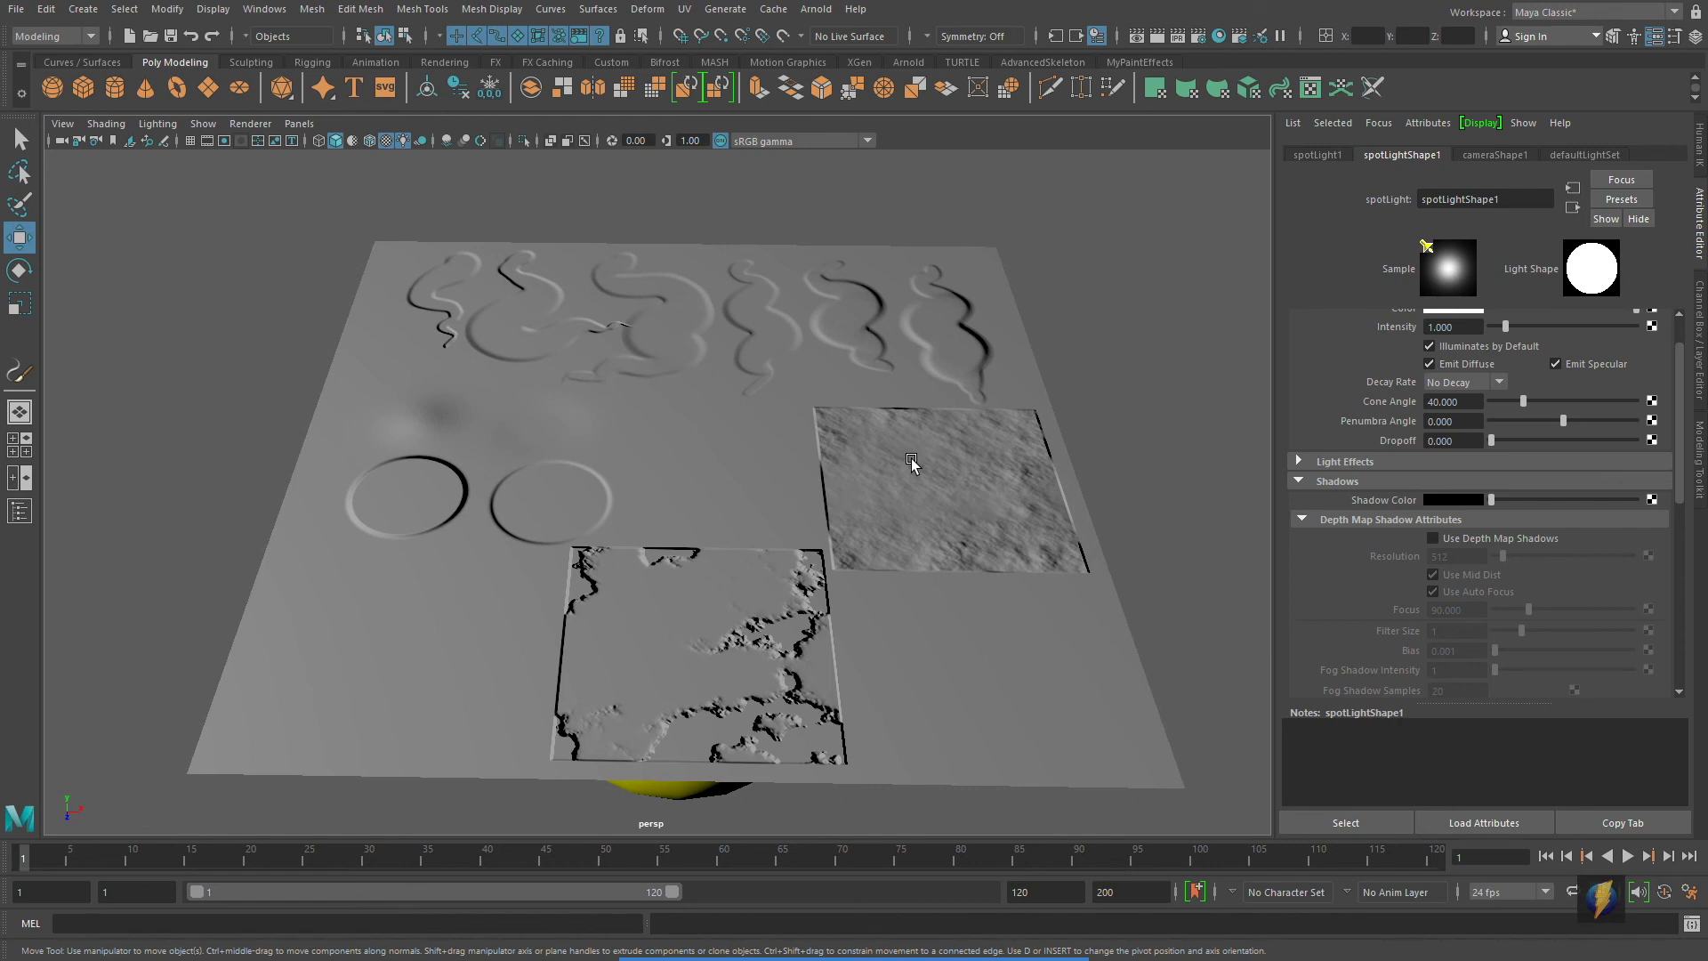
Step: Move spotLight1 around the plane from its own view to relight the bumps, and turn on textured display there
key("space")
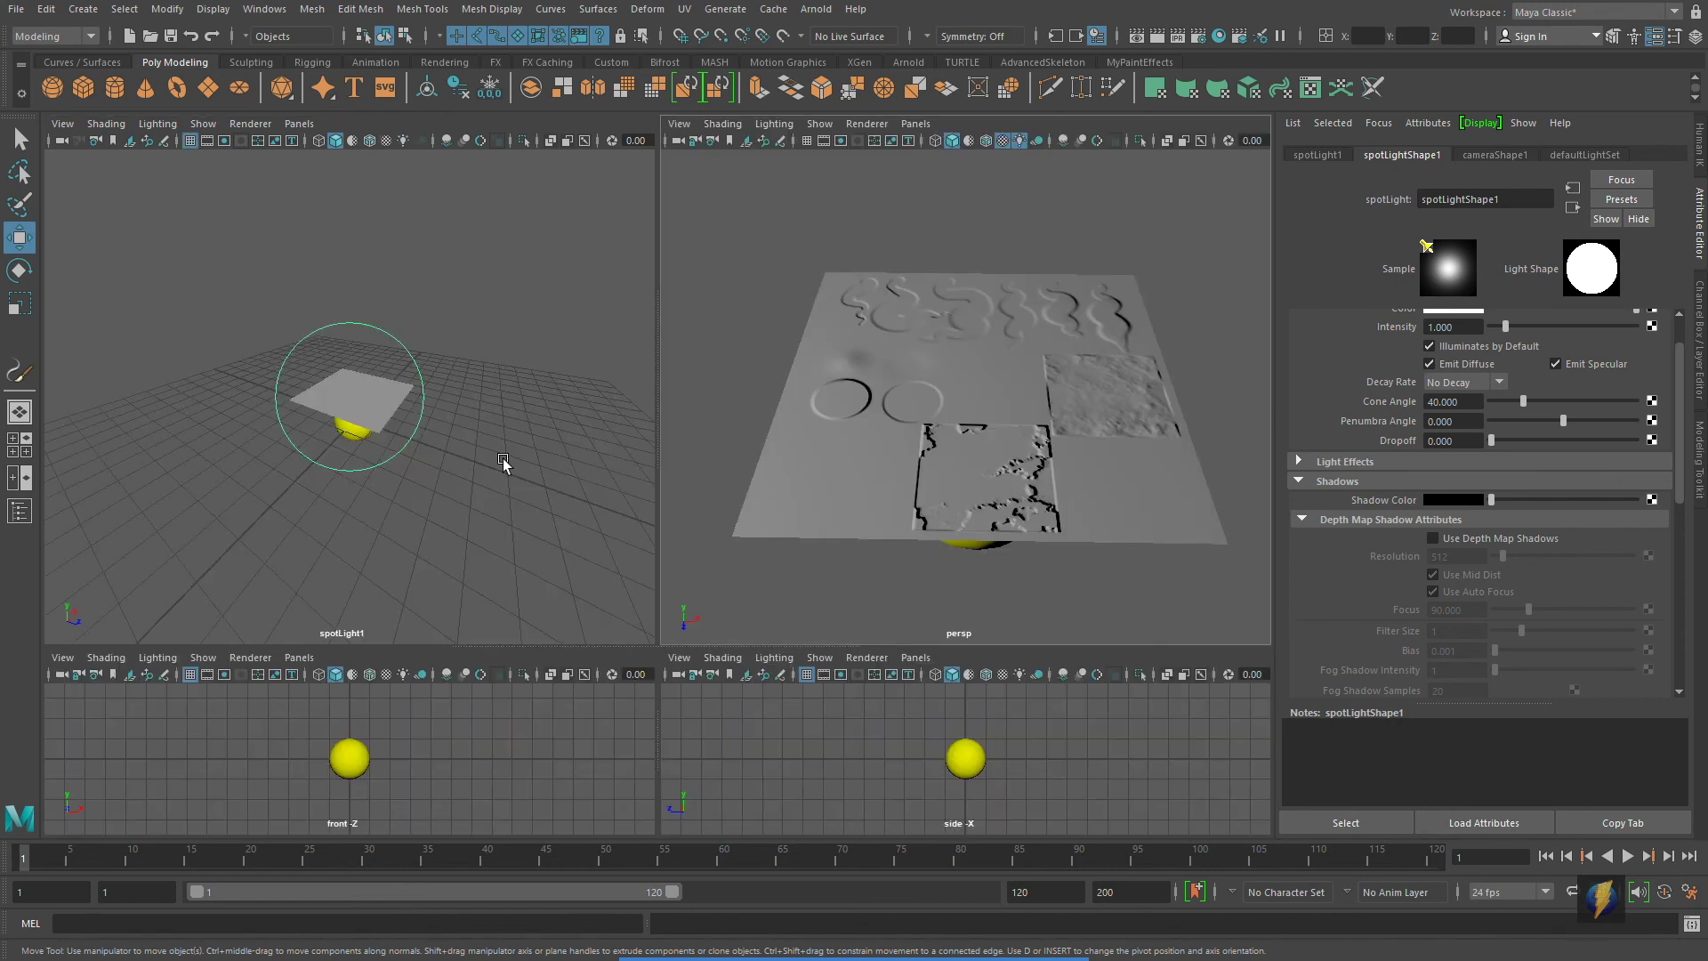
left_click_drag(555, 396, 512, 402, "alt")
middle_click_drag(500, 398, 527, 392, "alt")
left_click_drag(528, 391, 347, 441, "alt")
right_click_drag(347, 442, 448, 432, "alt")
middle_click_drag(447, 433, 468, 452, "alt")
left_click_drag(473, 454, 336, 461, "alt")
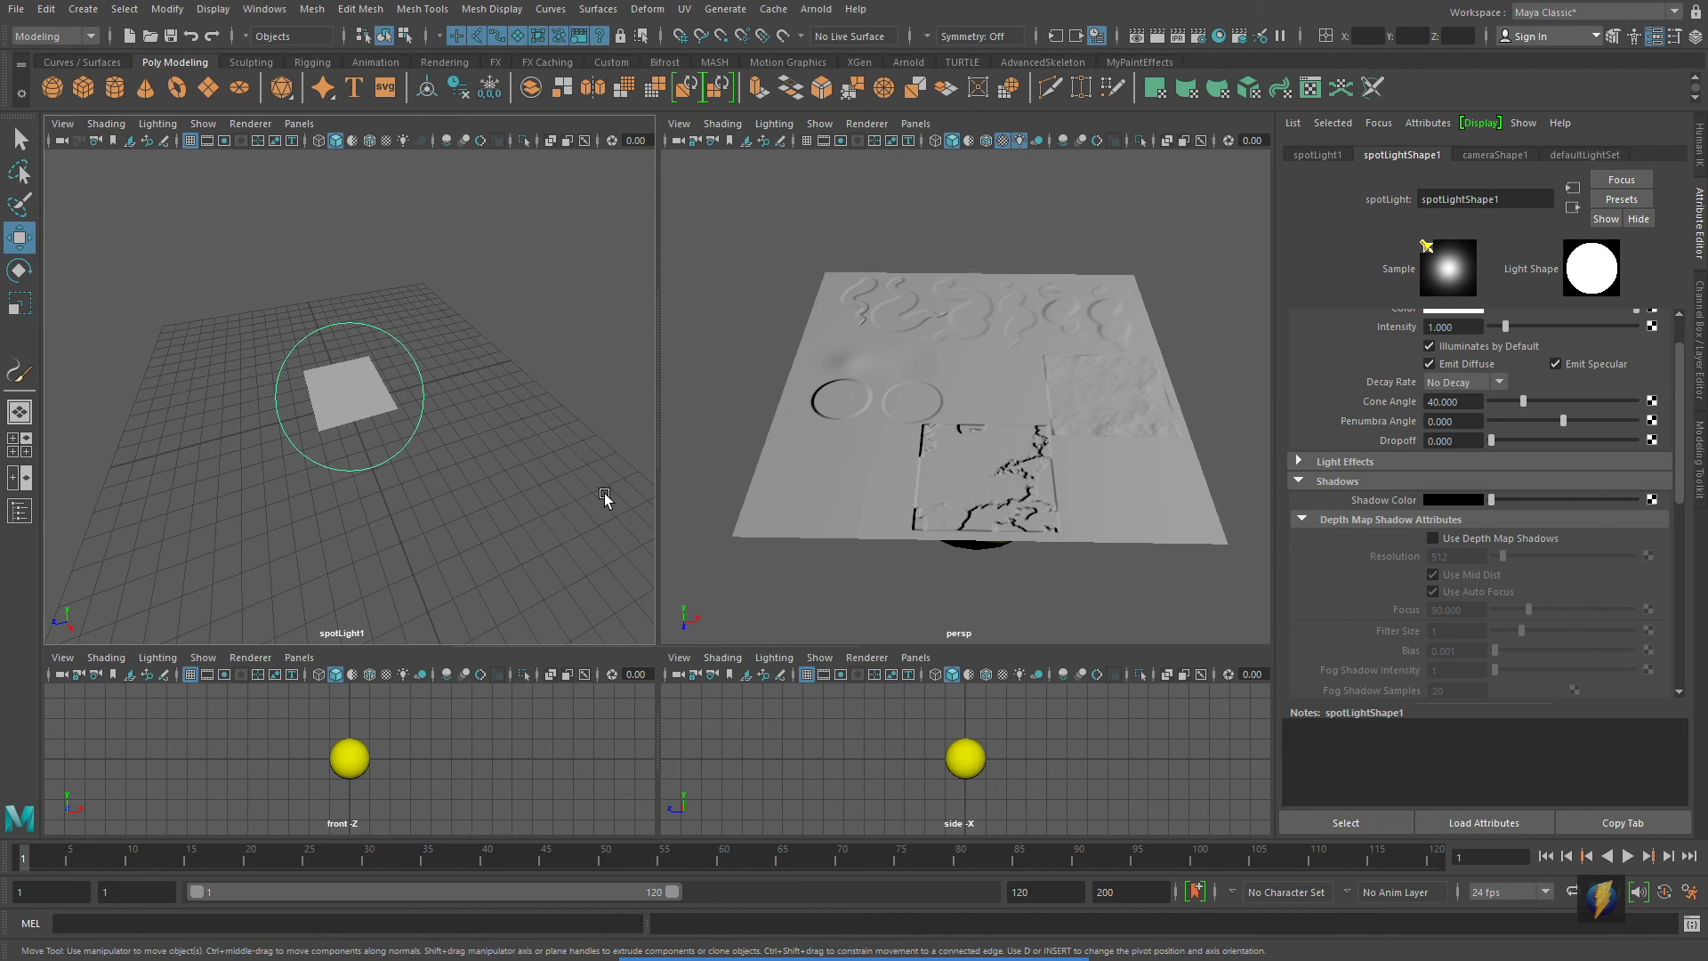
mouse_move(468, 456)
left_mouse_down("alt")
mouse_move(324, 486)
mouse_move(617, 442)
mouse_move(522, 431)
mouse_move(501, 456)
left_mouse_up("alt")
right_click_drag(308, 491, 358, 494, "alt")
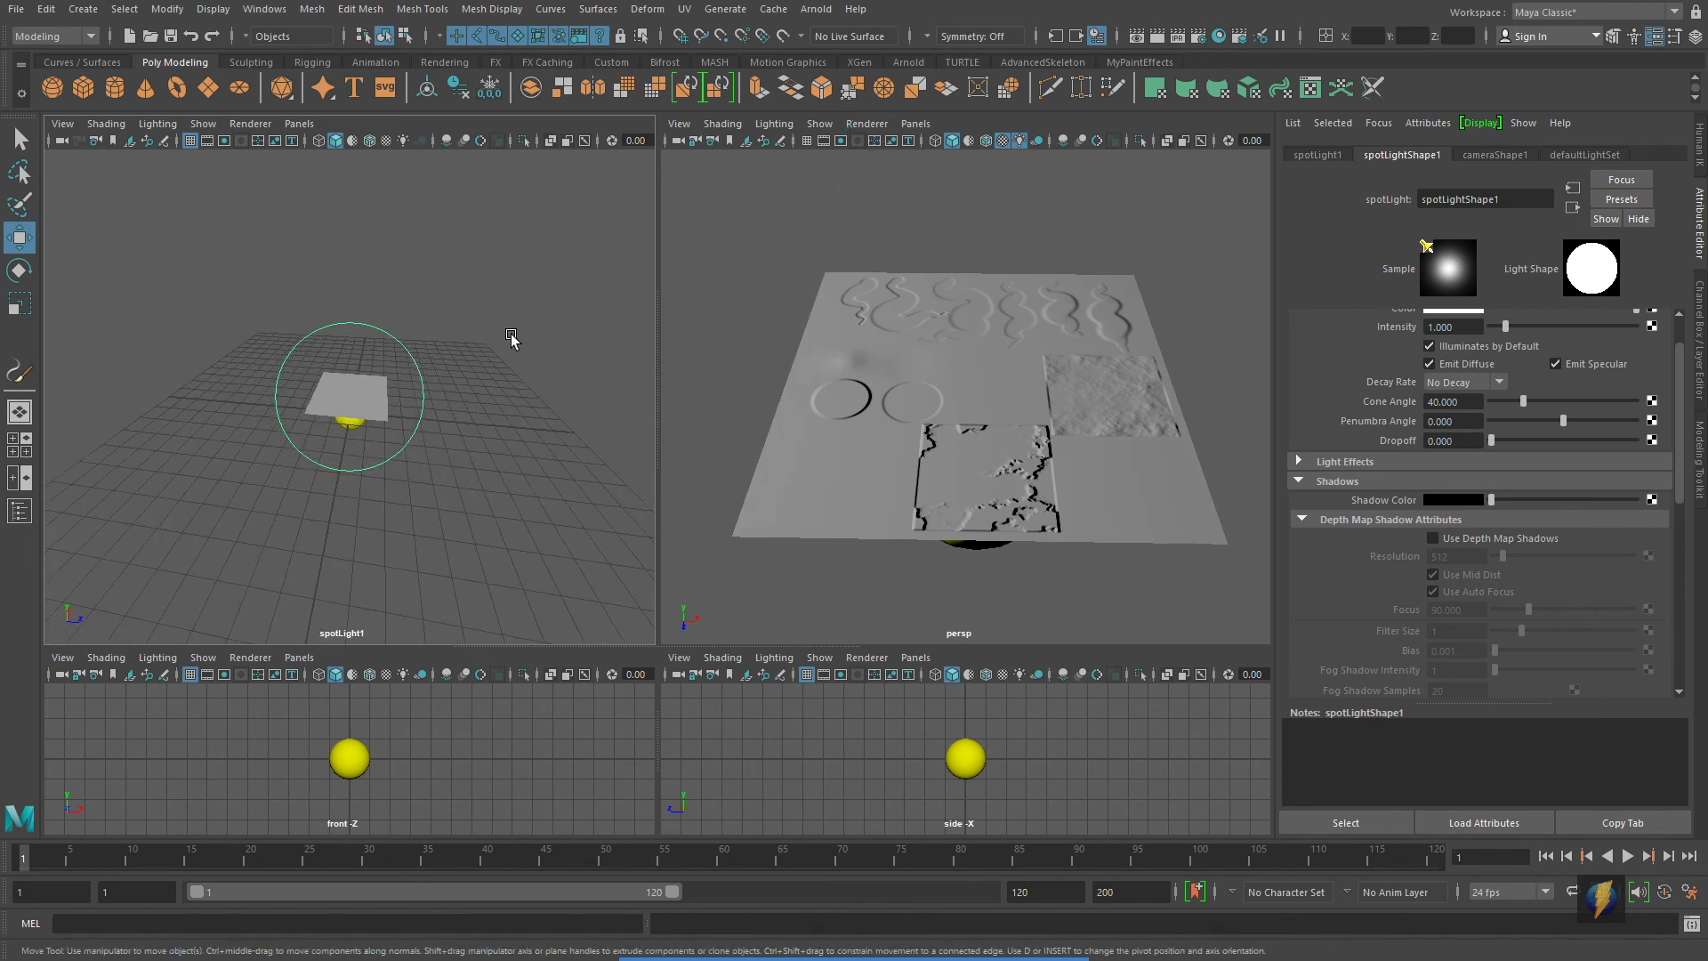
key("6")
mouse_move(200, 440)
right_mouse_down("alt")
mouse_move(550, 453)
mouse_move(302, 447)
right_mouse_up("alt")
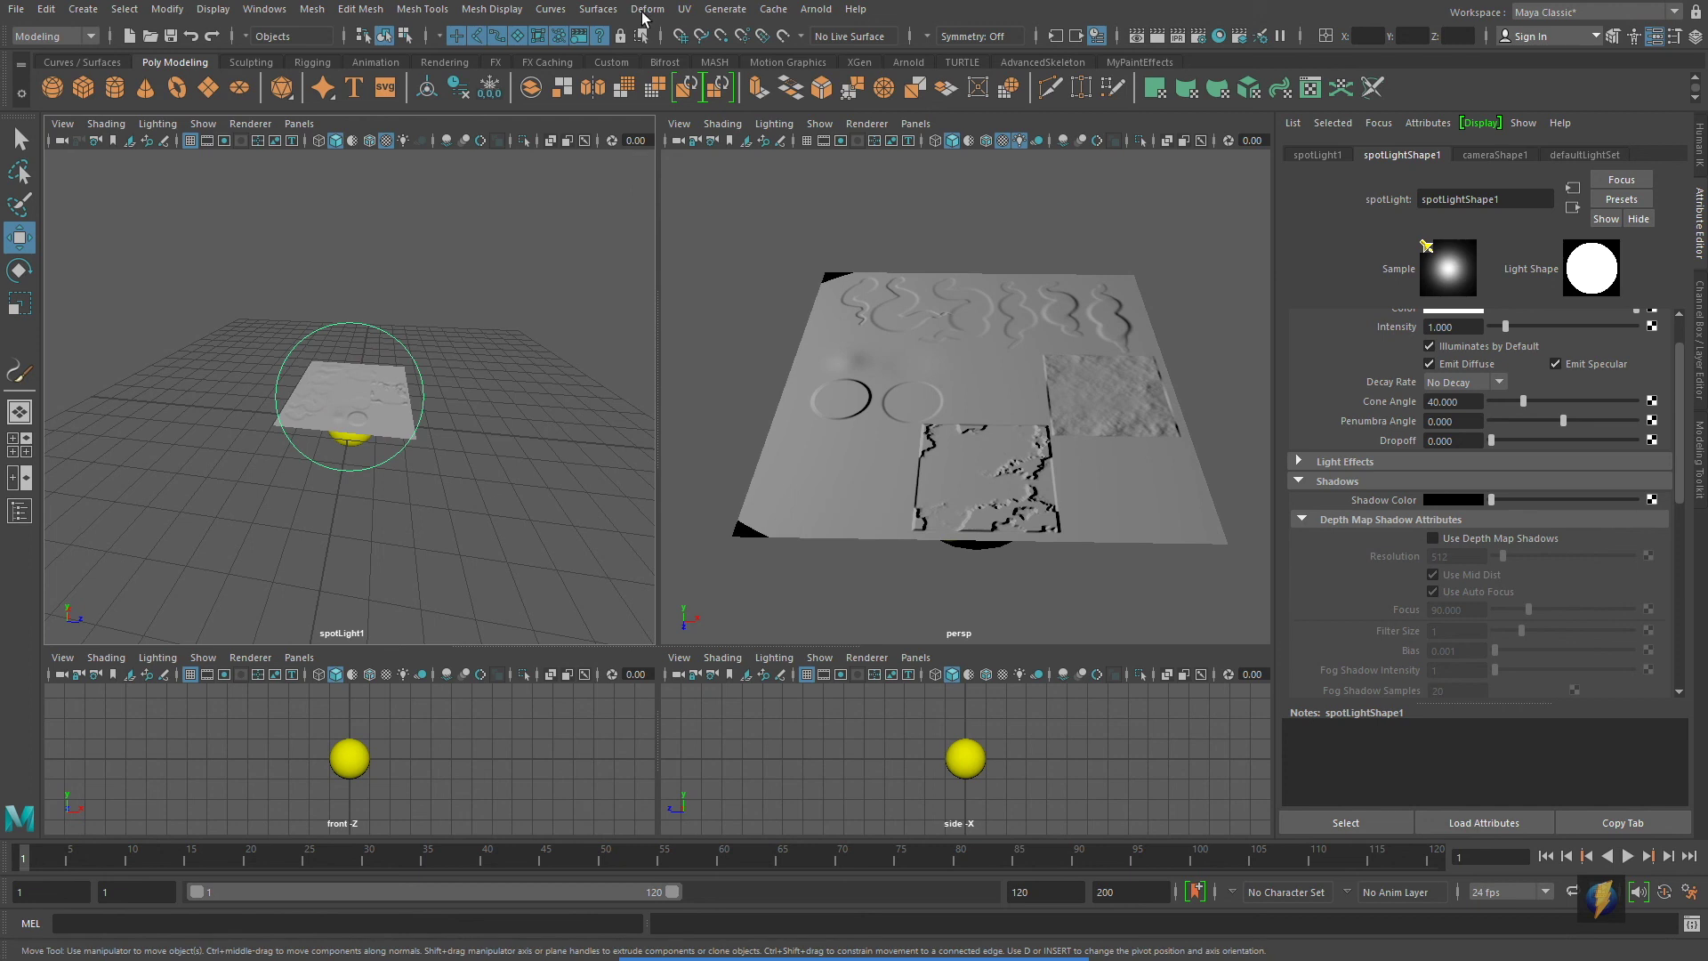
Step: Create a polygon sphere and raise it above the plane in the perspective view
left_click_drag(1090, 488, 1030, 489, "alt")
key("space")
right_click_drag(1022, 484, 762, 473, "alt")
left_click_drag(763, 472, 623, 499, "alt")
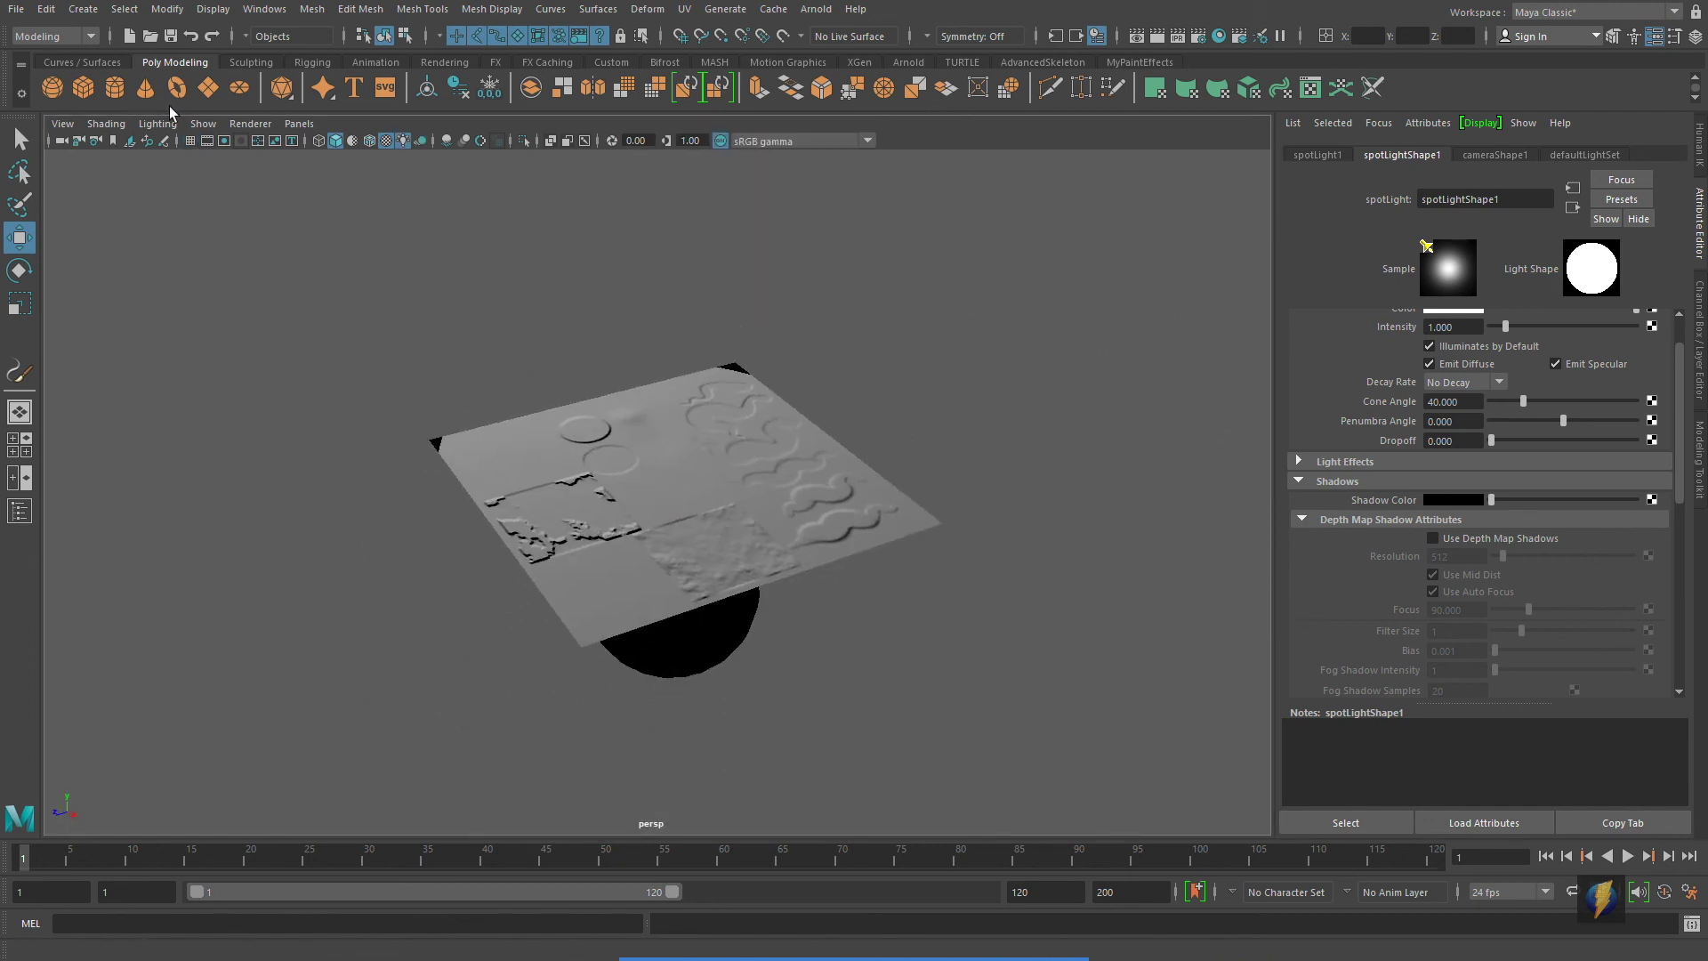
left_click(52, 88)
left_click_drag(674, 451, 725, 146)
middle_click_drag(966, 433, 1002, 429, "alt")
left_click_drag(1002, 434, 888, 462, "alt")
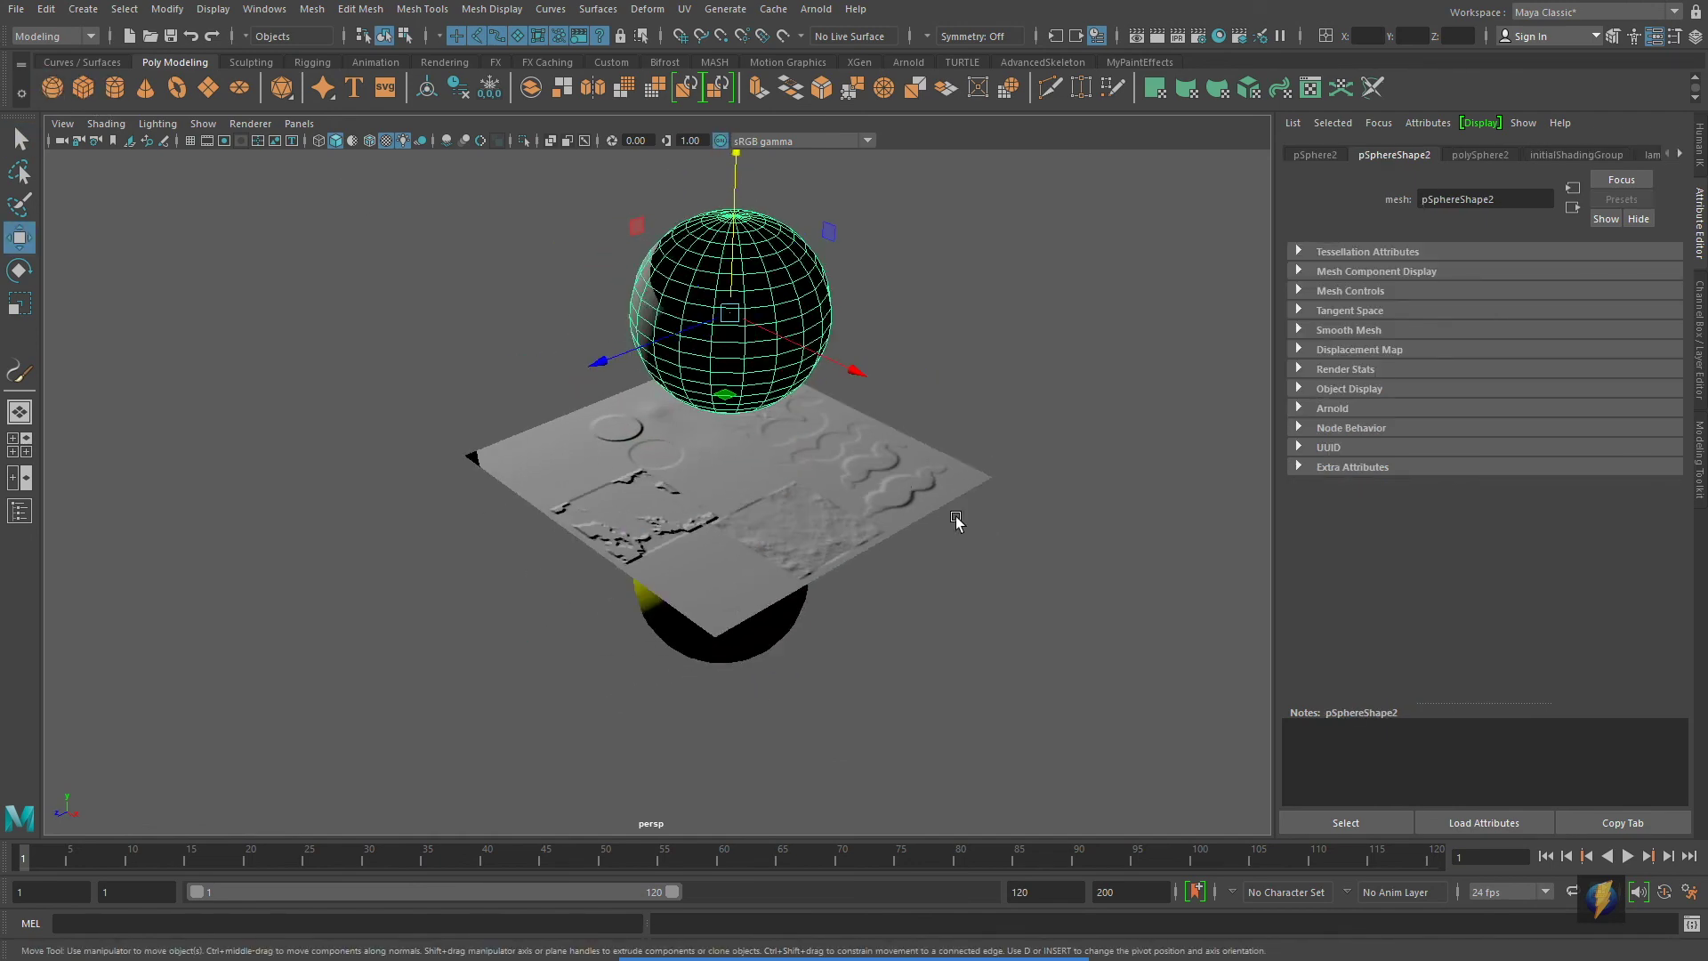
Step: Reposition the spot light from its own view so that it illuminates the new sphere, and frame the sphere in perspective
key("space")
scroll(401, 356, "down", 2)
left_click_drag(823, 423, 1168, 425, "alt")
key("space")
middle_click_drag(865, 424, 961, 515, "alt")
left_click_drag(801, 536, 772, 528, "alt")
scroll(756, 519, "up", 2)
Step: Assign the lambert7 bump material to the new sphere from the Hypershade, close the Hypershade, and deselect the sphere
left_click(1219, 35)
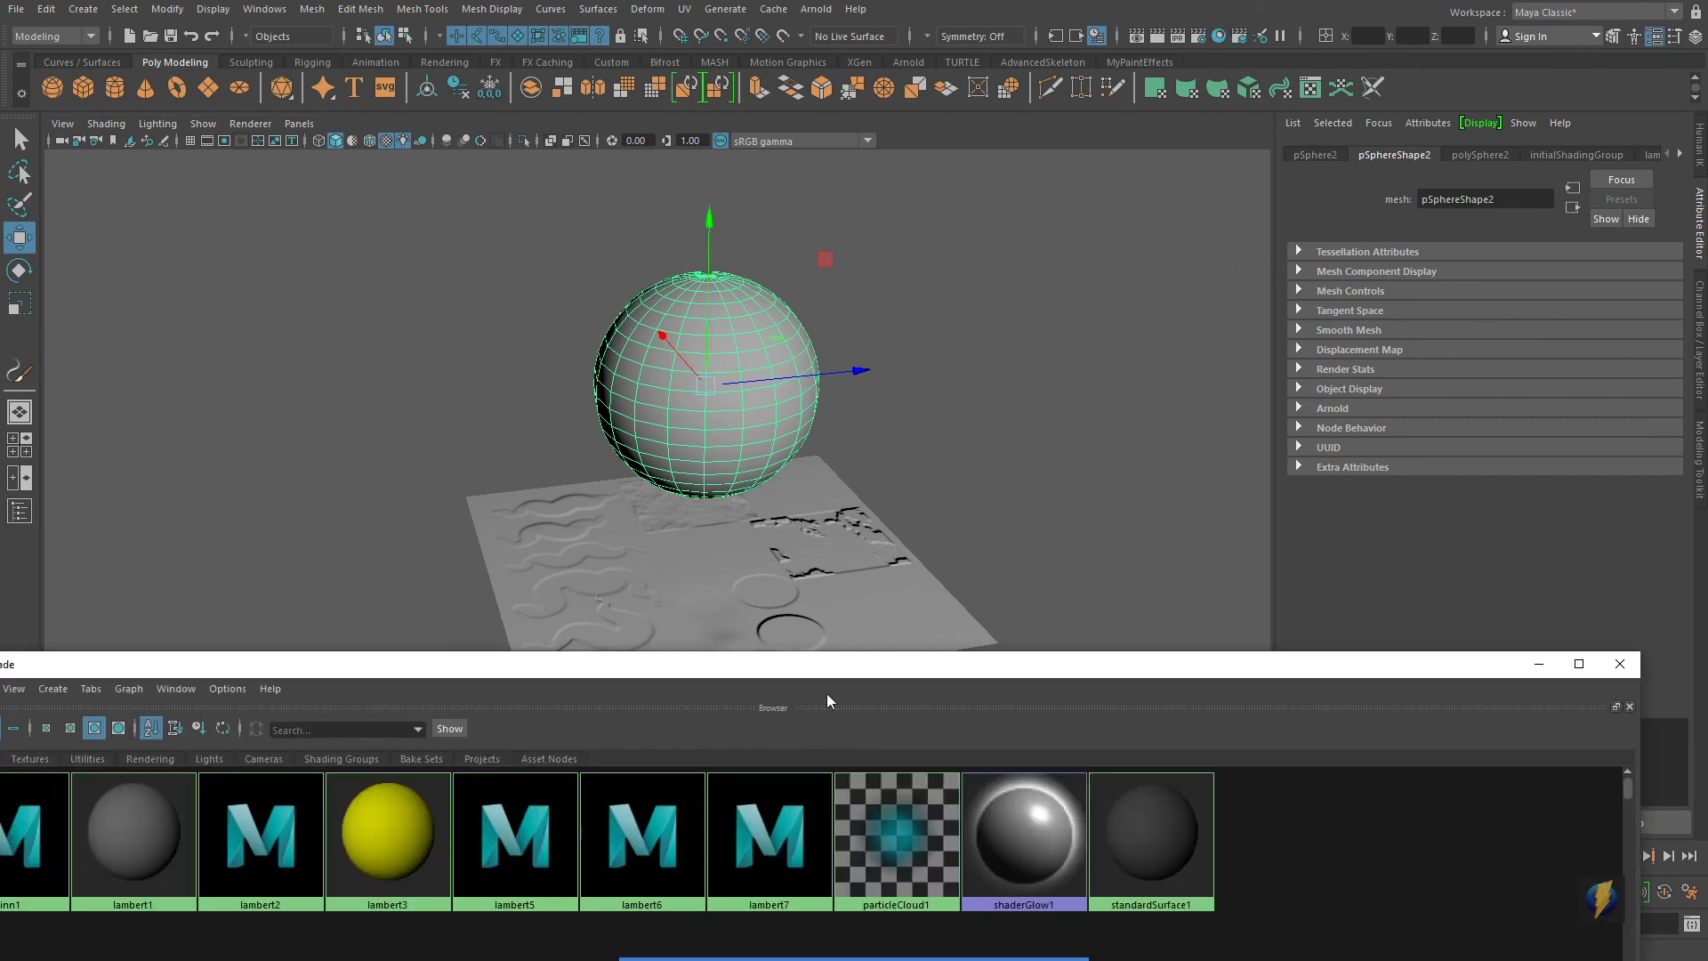
middle_click_drag(718, 425, 719, 426)
left_click(1621, 664)
left_click(953, 423)
Step: Rotate the upper sphere about its vertical axis to turn its bump pattern, and deselect it
mouse_move(587, 490)
left_mouse_down("alt")
mouse_move(681, 481)
mouse_move(560, 490)
left_mouse_up("alt")
right_click_drag(560, 490, 805, 560, "alt")
left_click(803, 561)
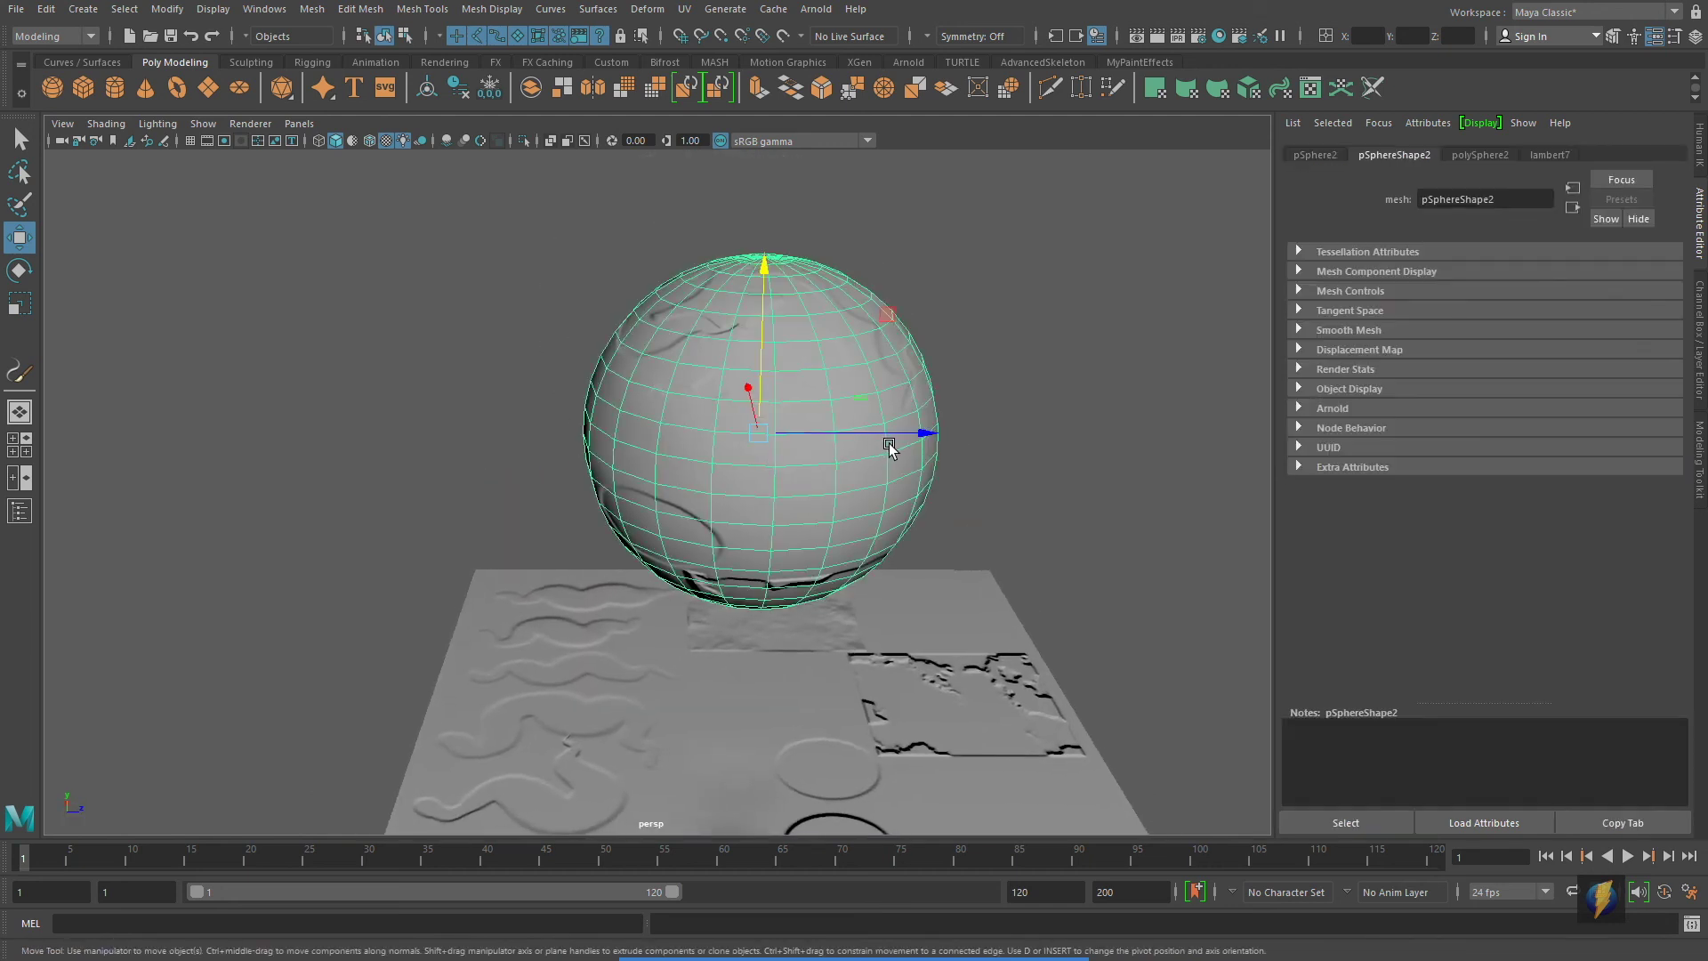
key("e")
left_click_drag(904, 465, 726, 489)
left_click(1059, 443)
Step: Examine the bump relief around the upper sphere, from its lit side to its shaded side
left_click_drag(1059, 443, 703, 503, "alt")
right_click_drag(703, 500, 1054, 496, "alt")
middle_click_drag(1055, 495, 883, 692, "alt")
right_click_drag(777, 678, 637, 666, "alt")
left_click_drag(637, 665, 842, 438, "alt")
mouse_move(957, 952)
left_click(919, 931)
mouse_move(1147, 284)
left_mouse_down()
mouse_move(1041, 365)
mouse_move(845, 397)
mouse_move(882, 382)
mouse_move(867, 377)
mouse_move(668, 477)
mouse_move(641, 397)
mouse_move(747, 404)
mouse_move(771, 376)
mouse_move(740, 343)
mouse_move(756, 377)
mouse_move(883, 386)
mouse_move(772, 466)
mouse_move(708, 470)
mouse_move(873, 388)
left_mouse_up()
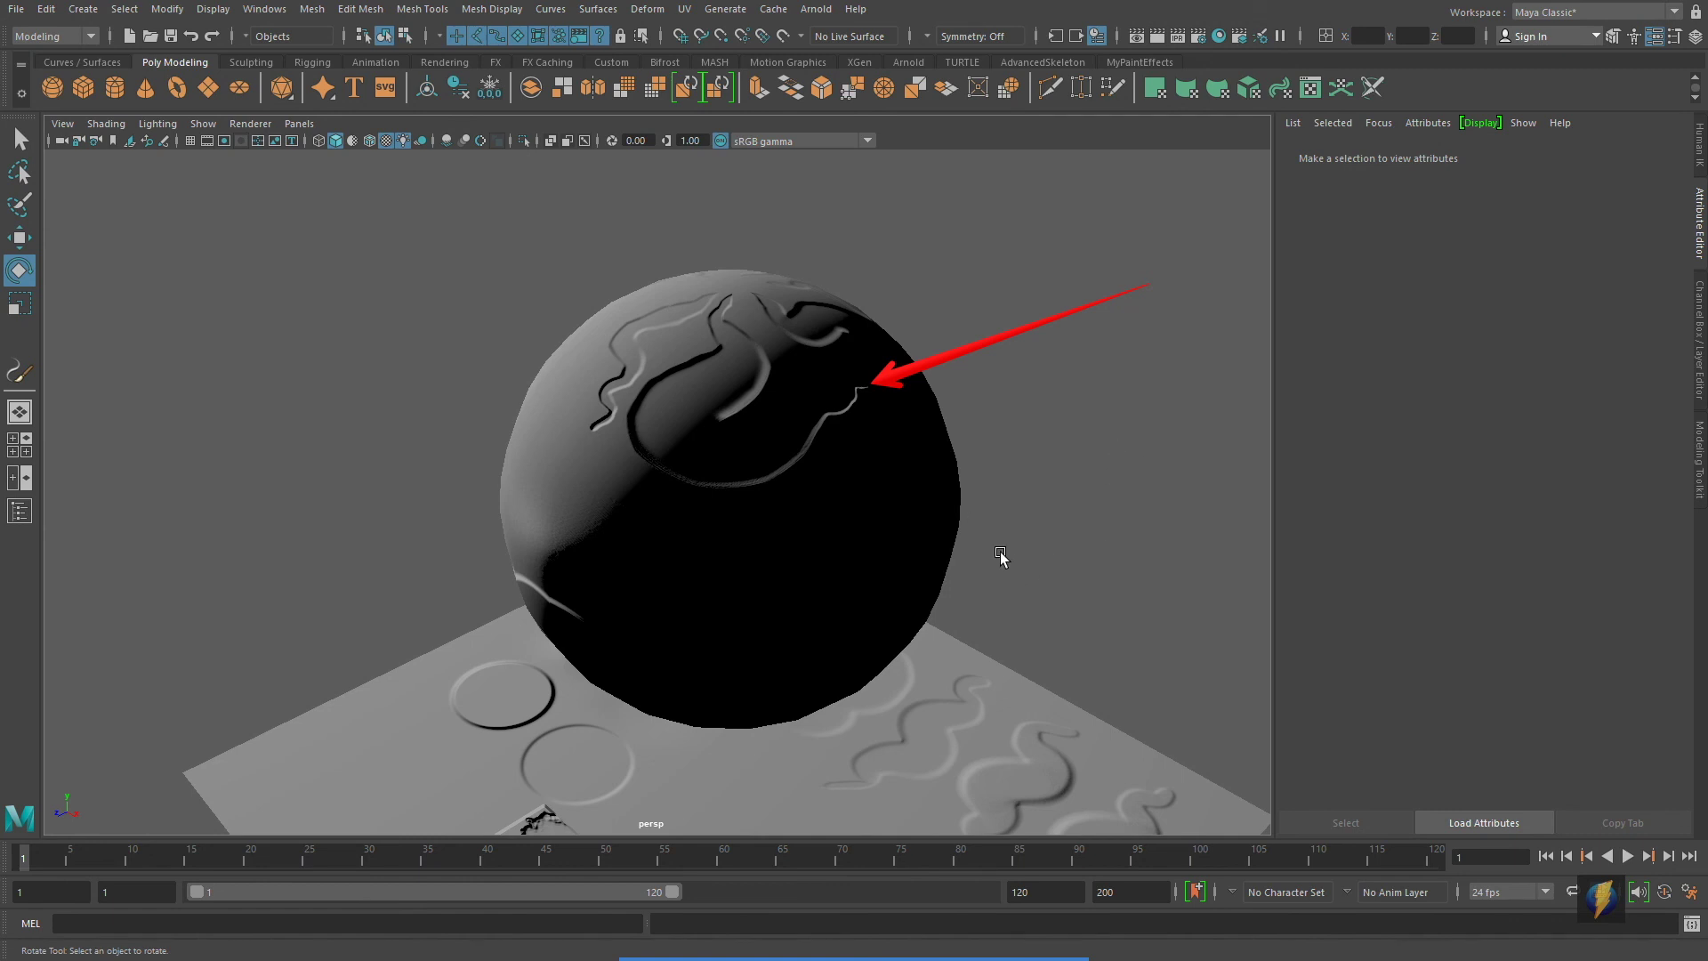
key("Escape")
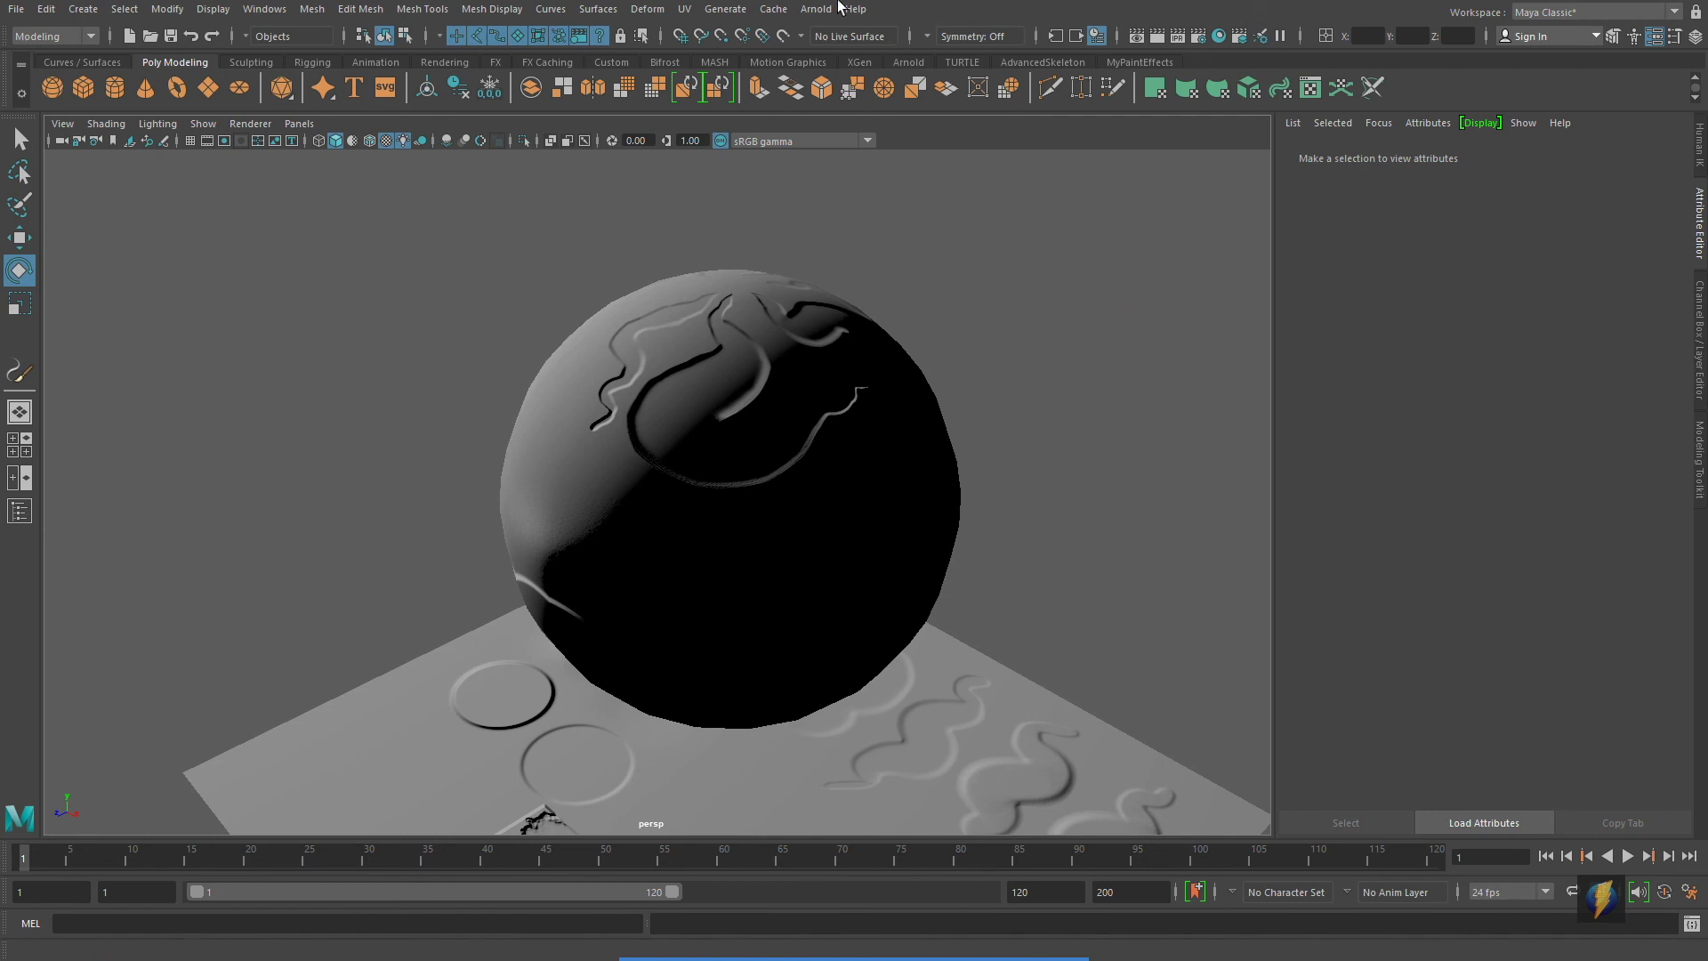